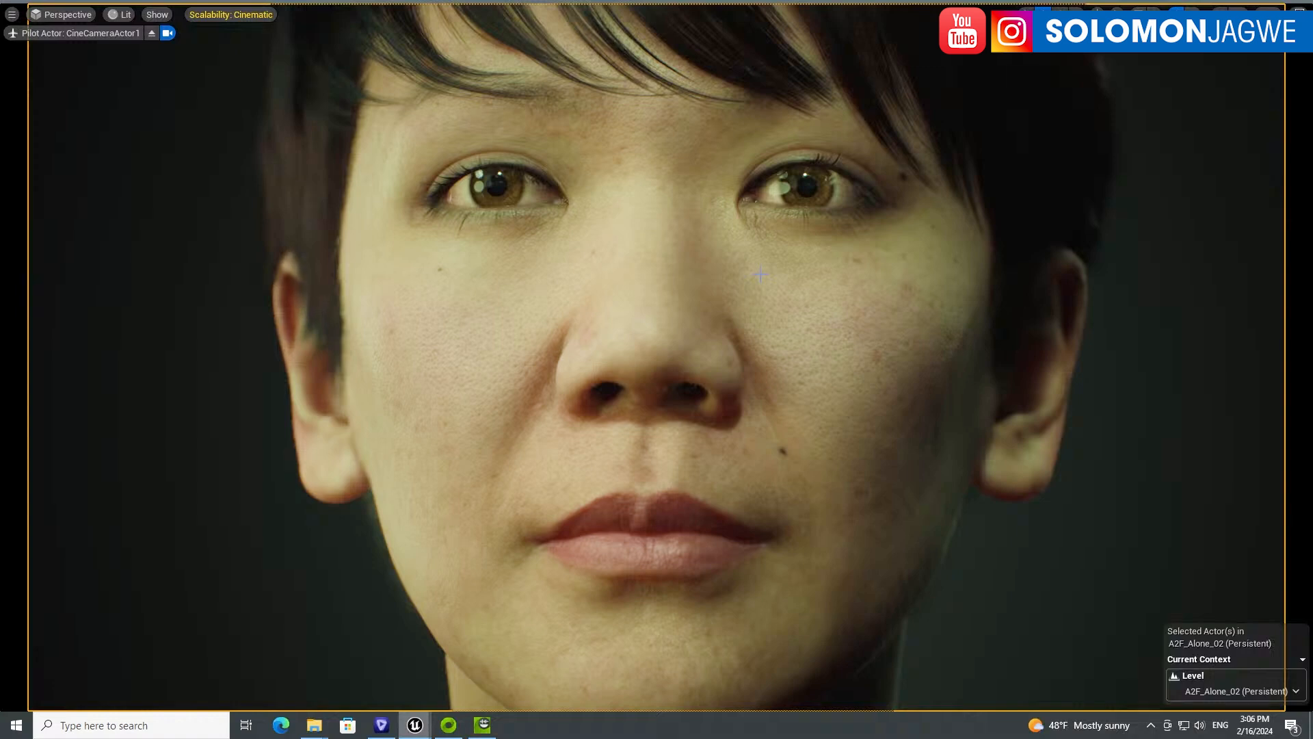
left_click(483, 724)
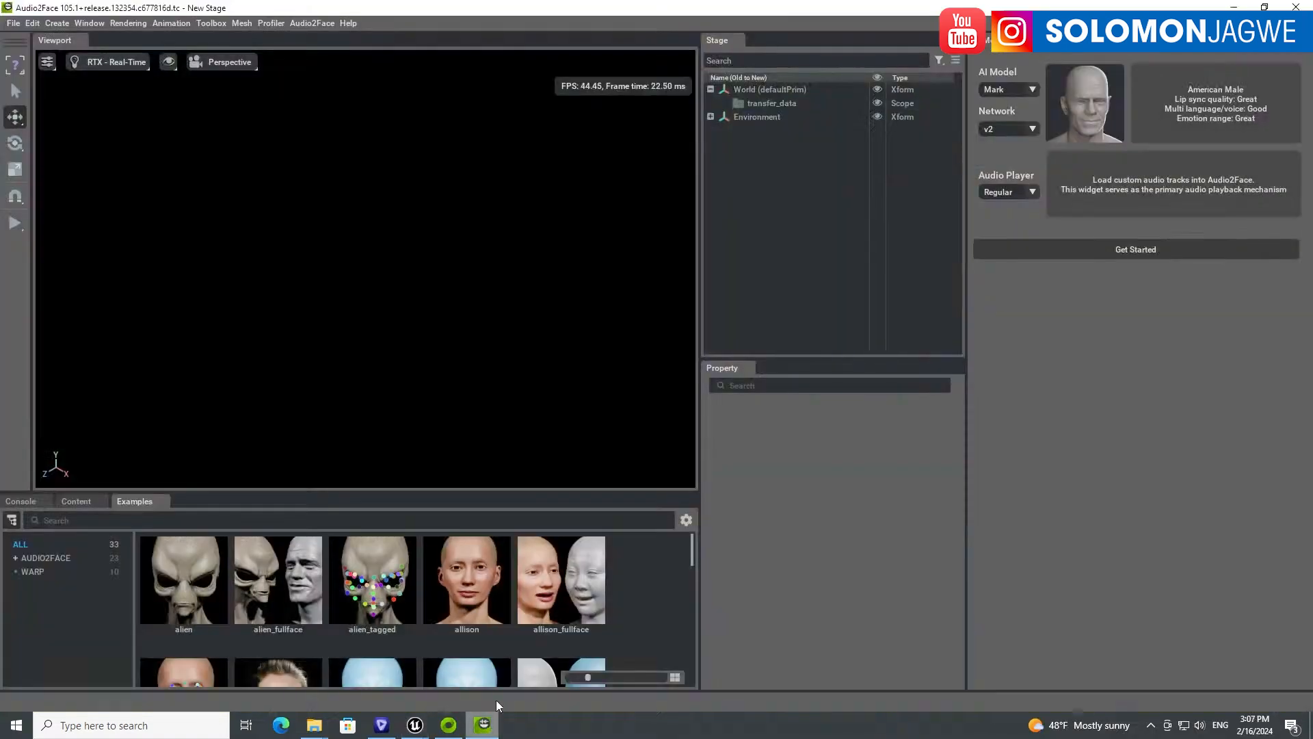
left_click(415, 724)
left_click(91, 660)
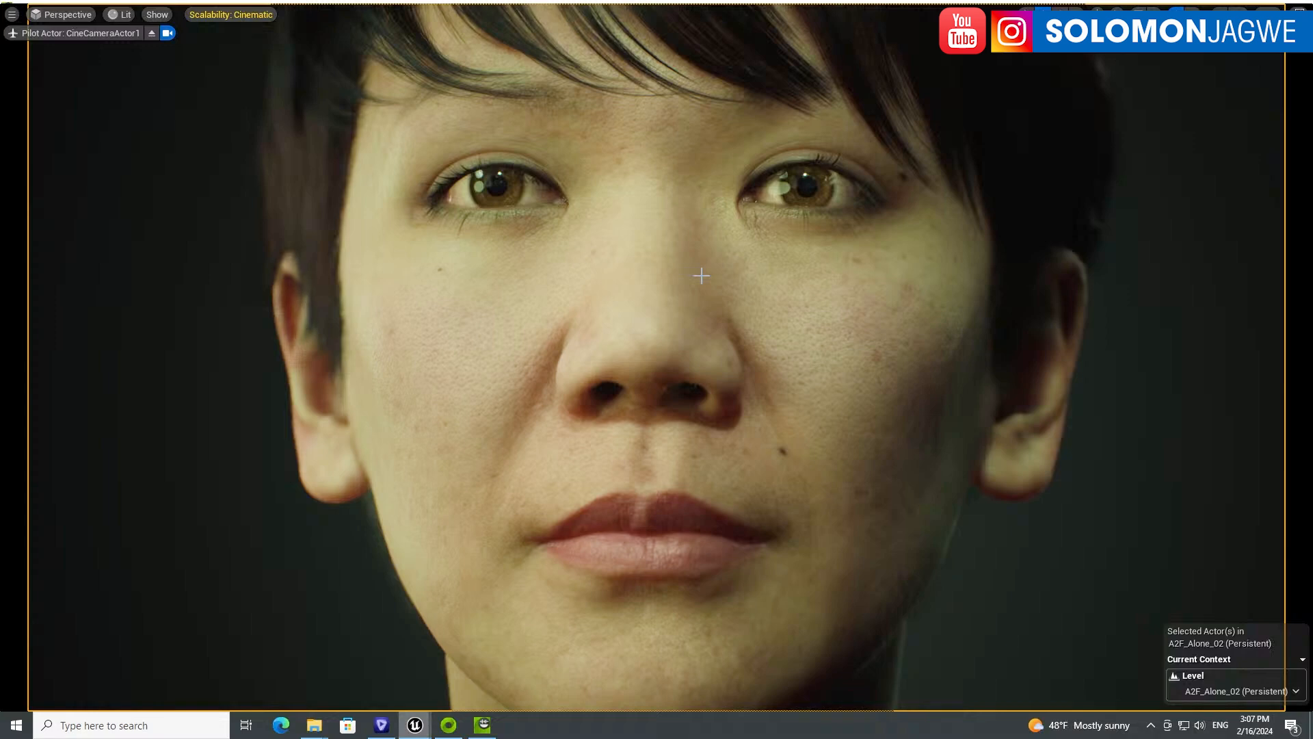
left_click(482, 725)
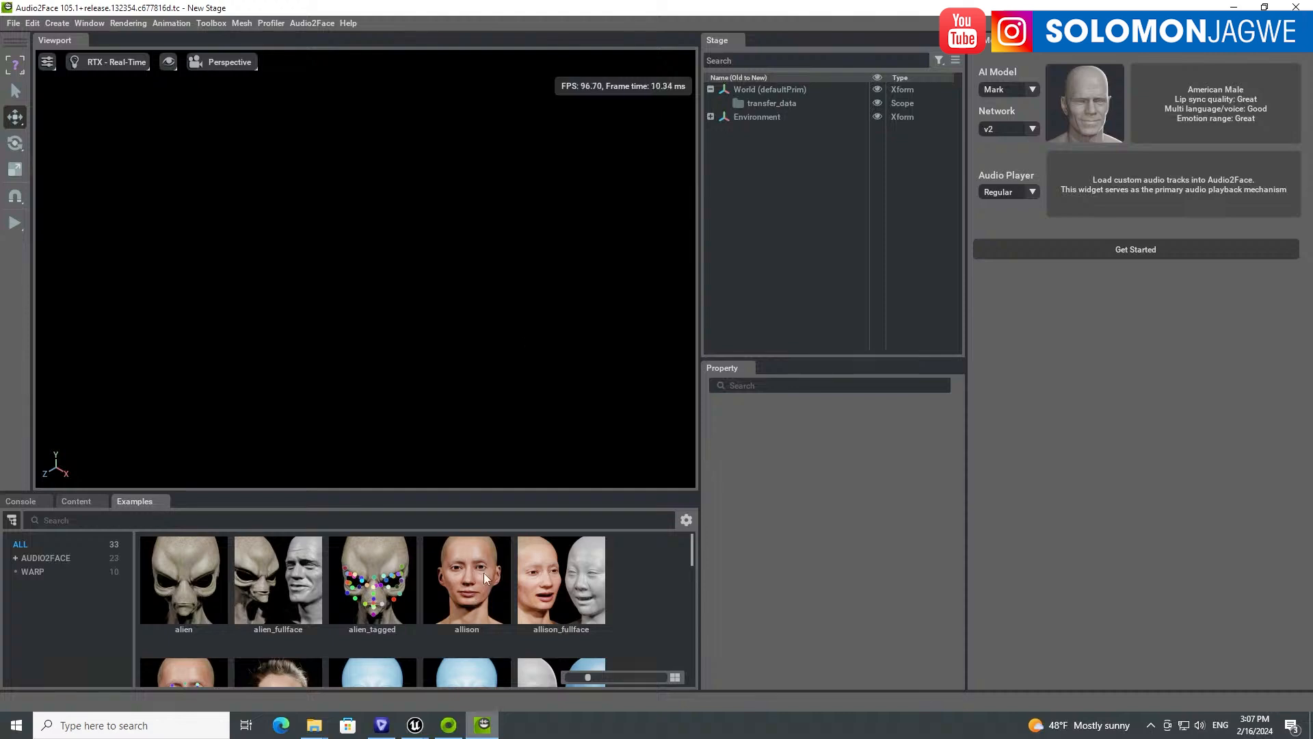
- Switch to the Omniverse Launcher and open the install folder of Audio2Face 2023.2.0 from the app's settings
left_click(448, 725)
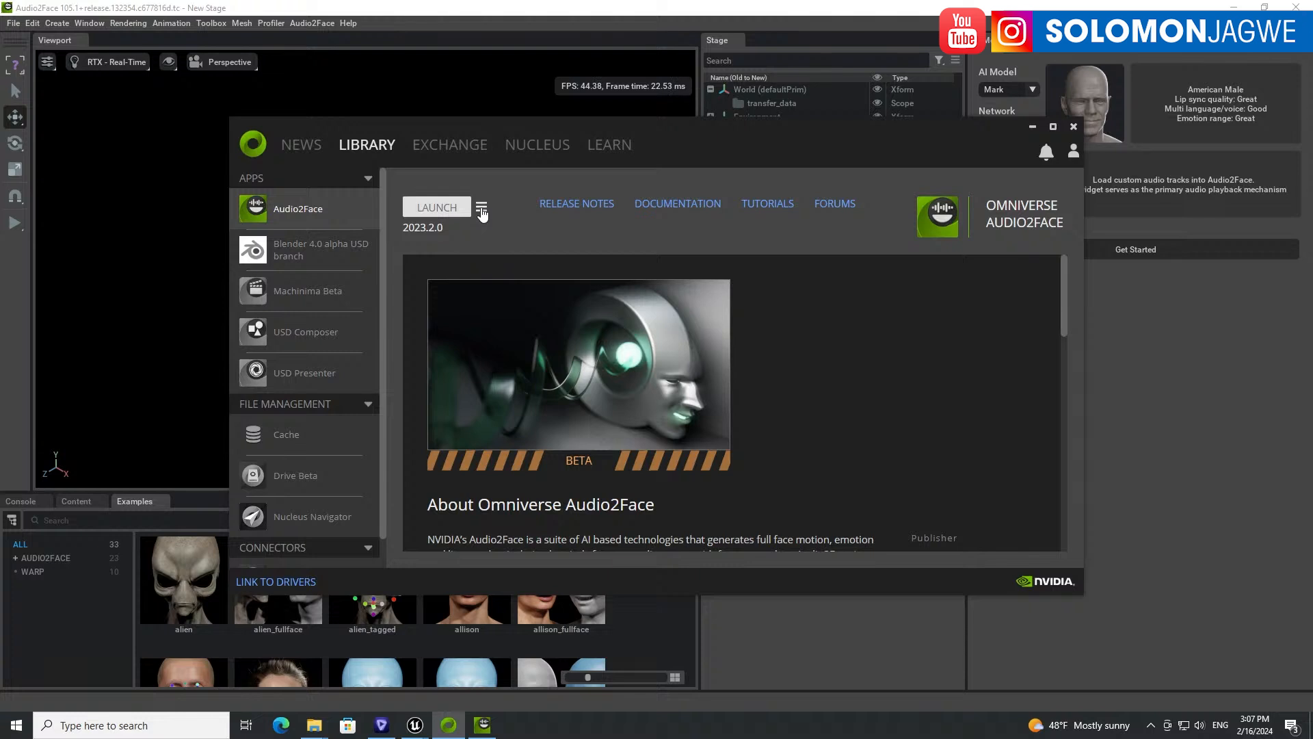
left_click(481, 209)
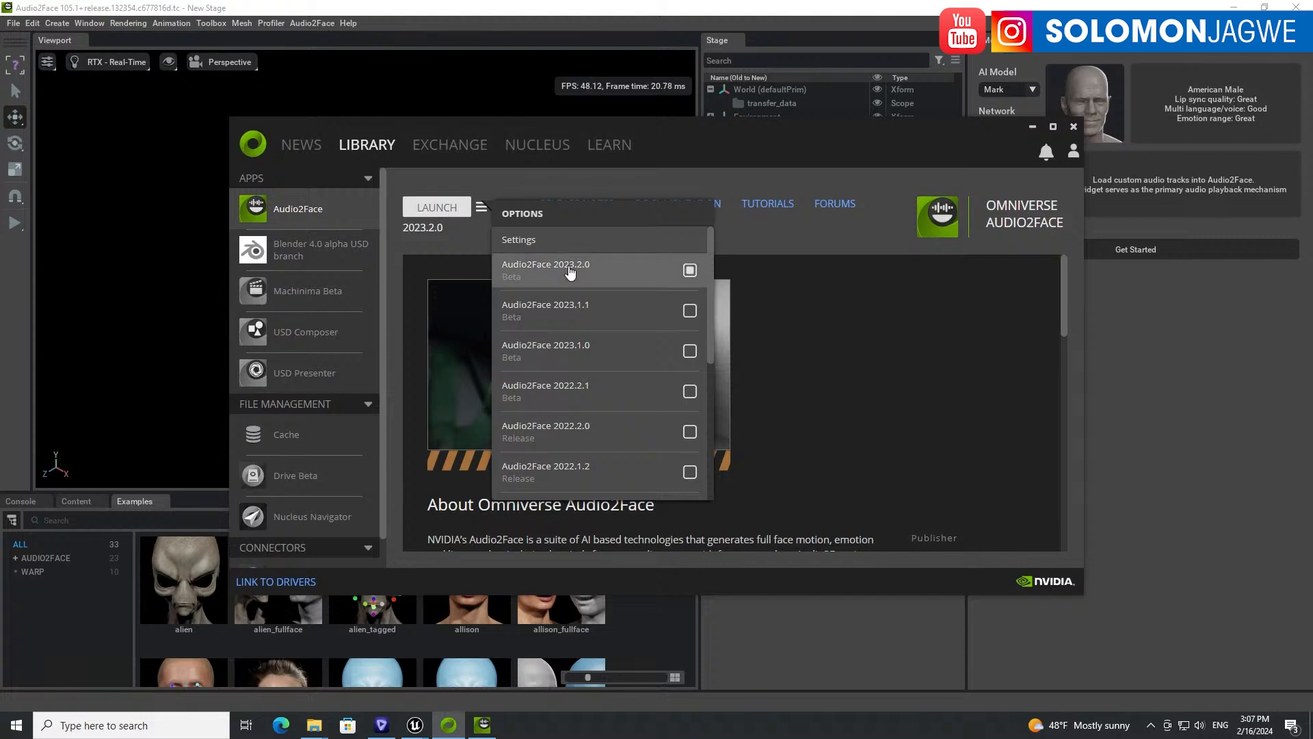
left_click(524, 240)
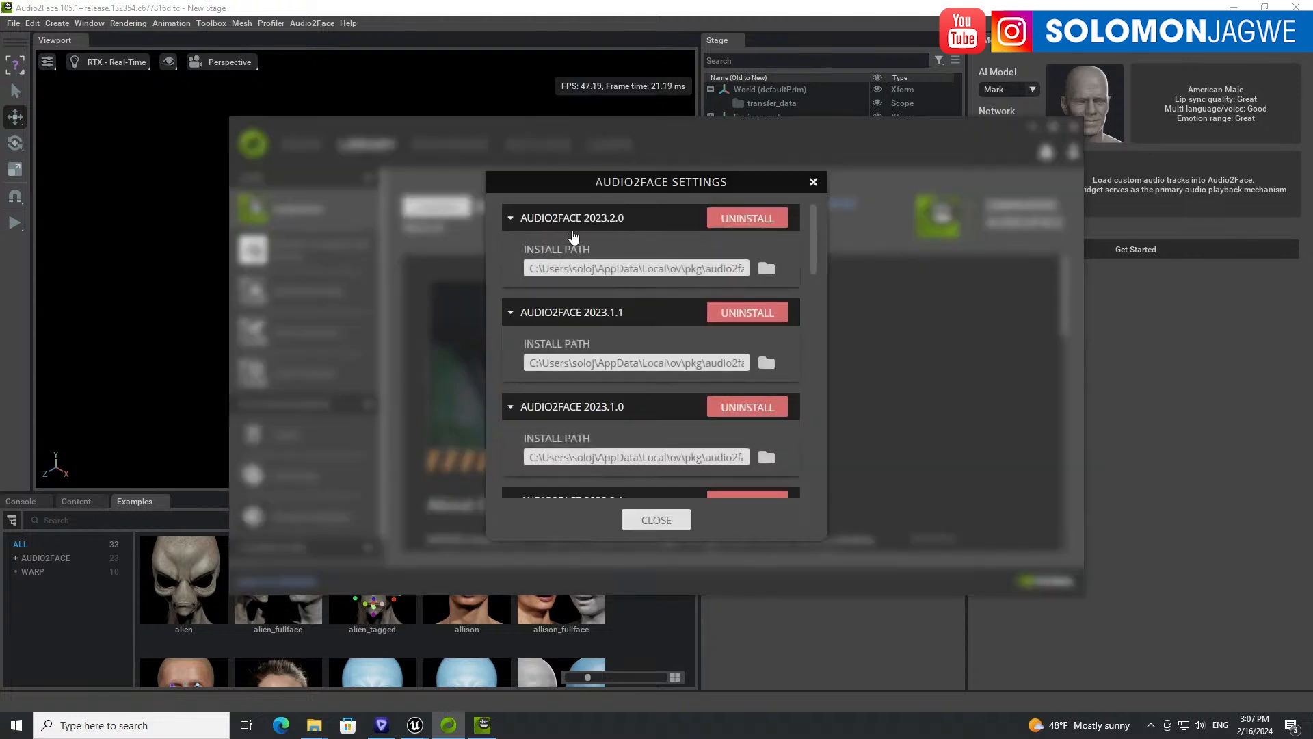
left_click(767, 270)
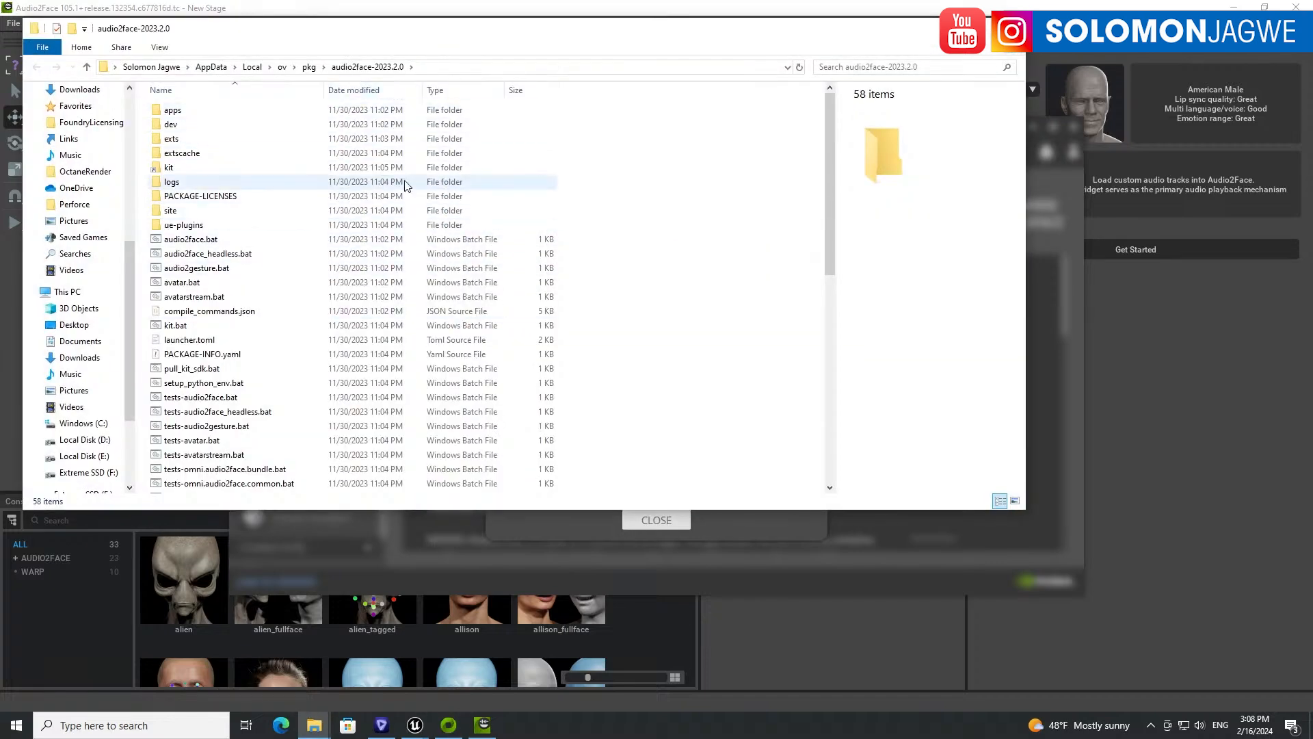
- Locate the ACEUnrealPlugin-5.3 folder inside ue-plugins/audio2face-ue-plugins, then dismiss the folder window and the Audio2Face settings
left_click(183, 228)
double_click(185, 226)
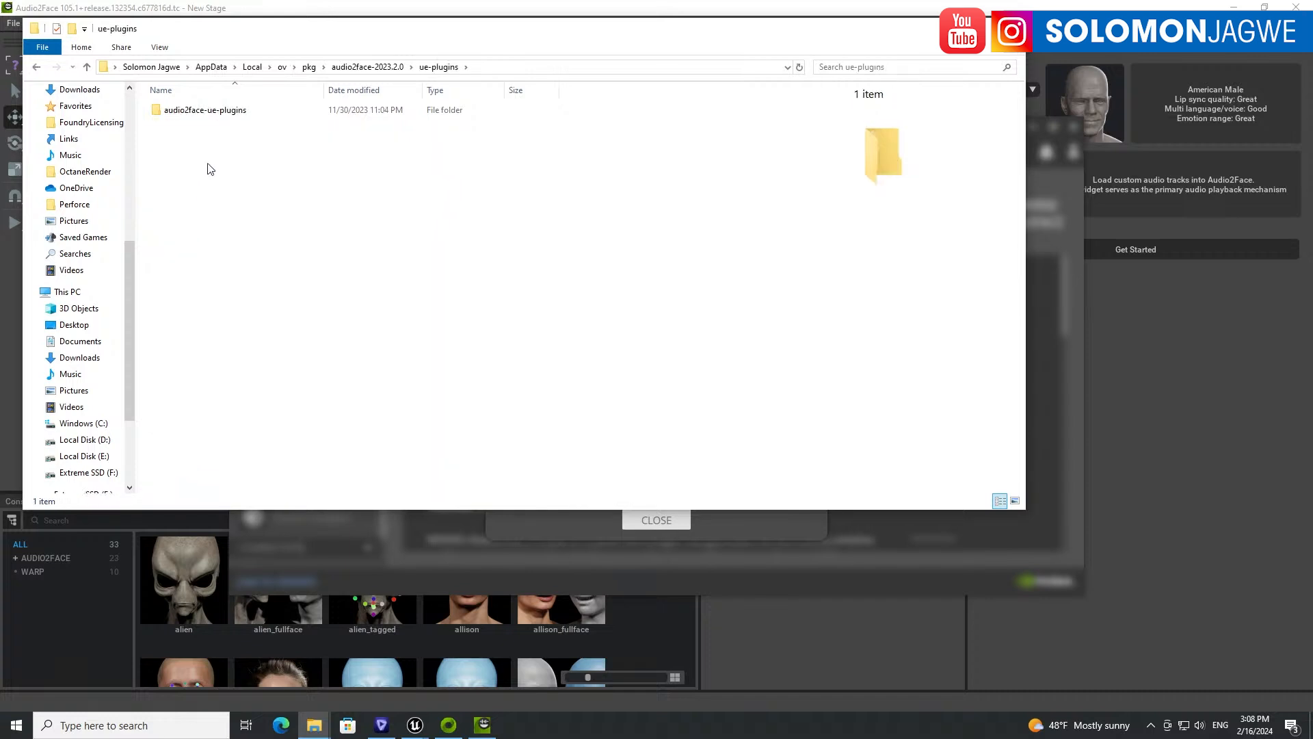
double_click(215, 112)
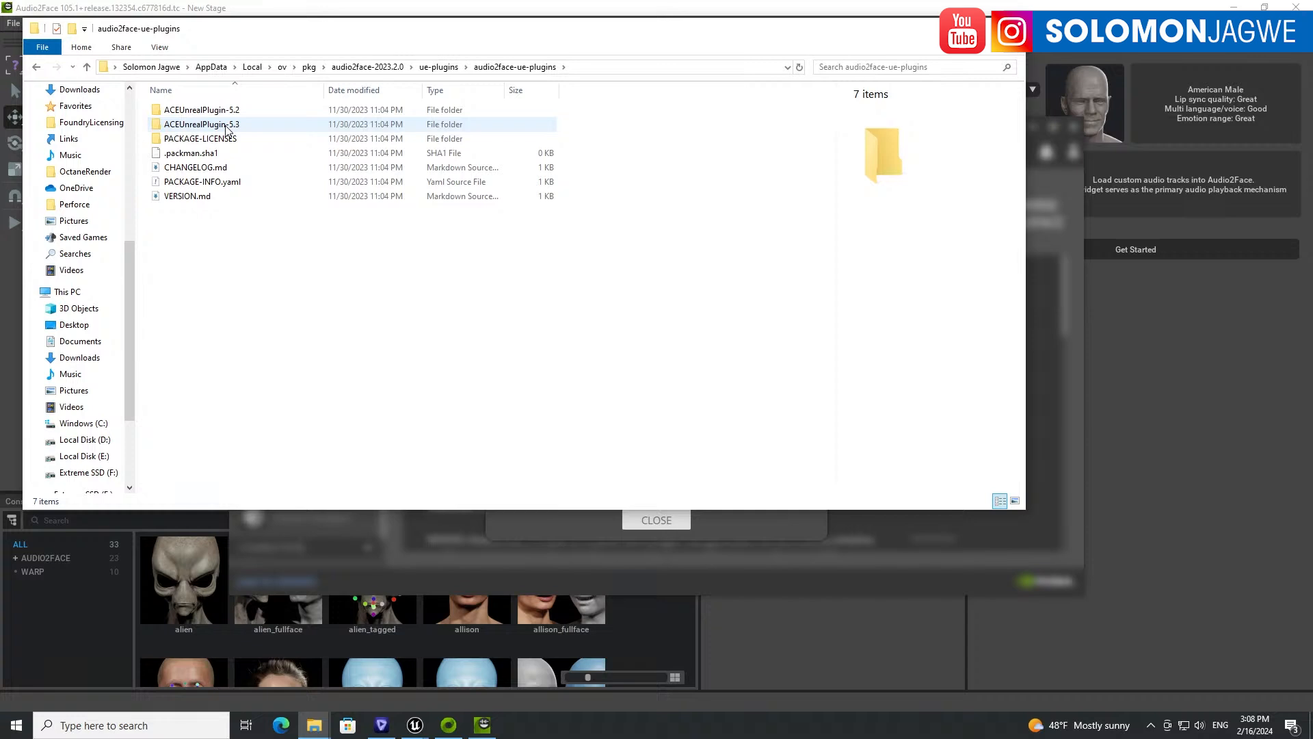
left_click(227, 125)
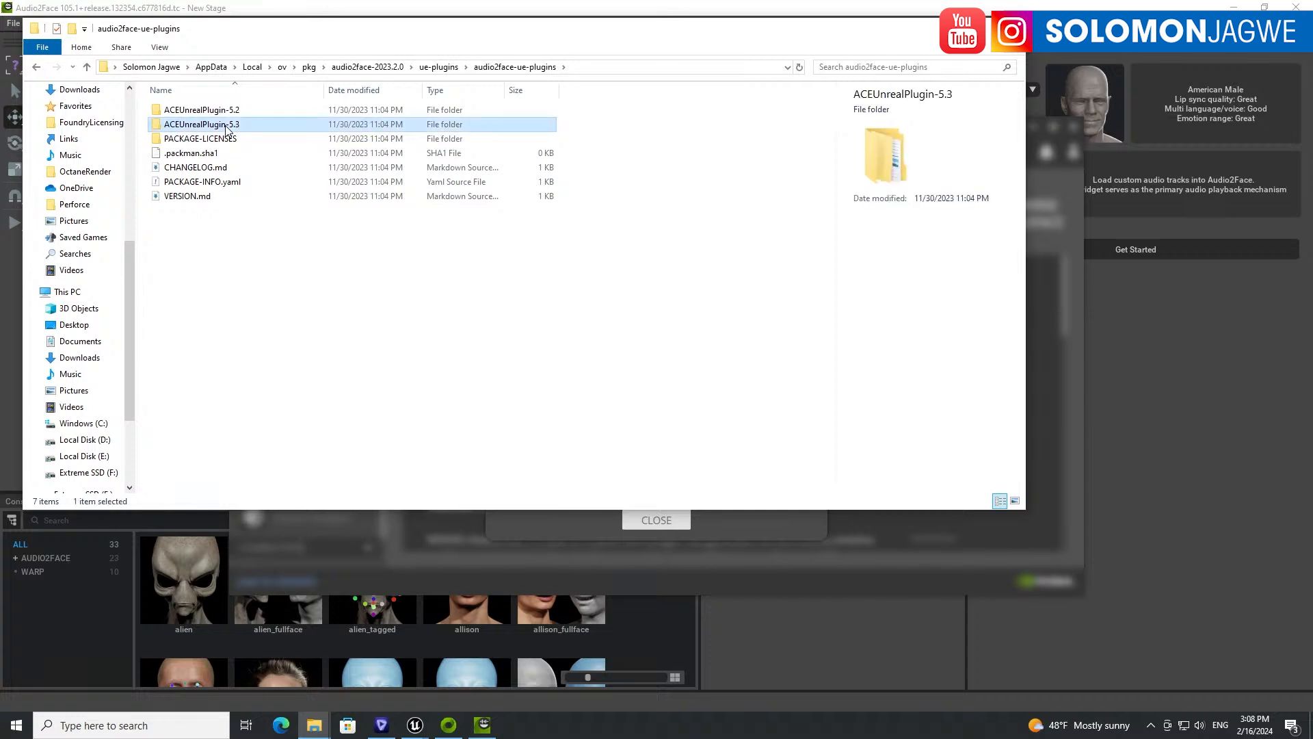
right_click(228, 127)
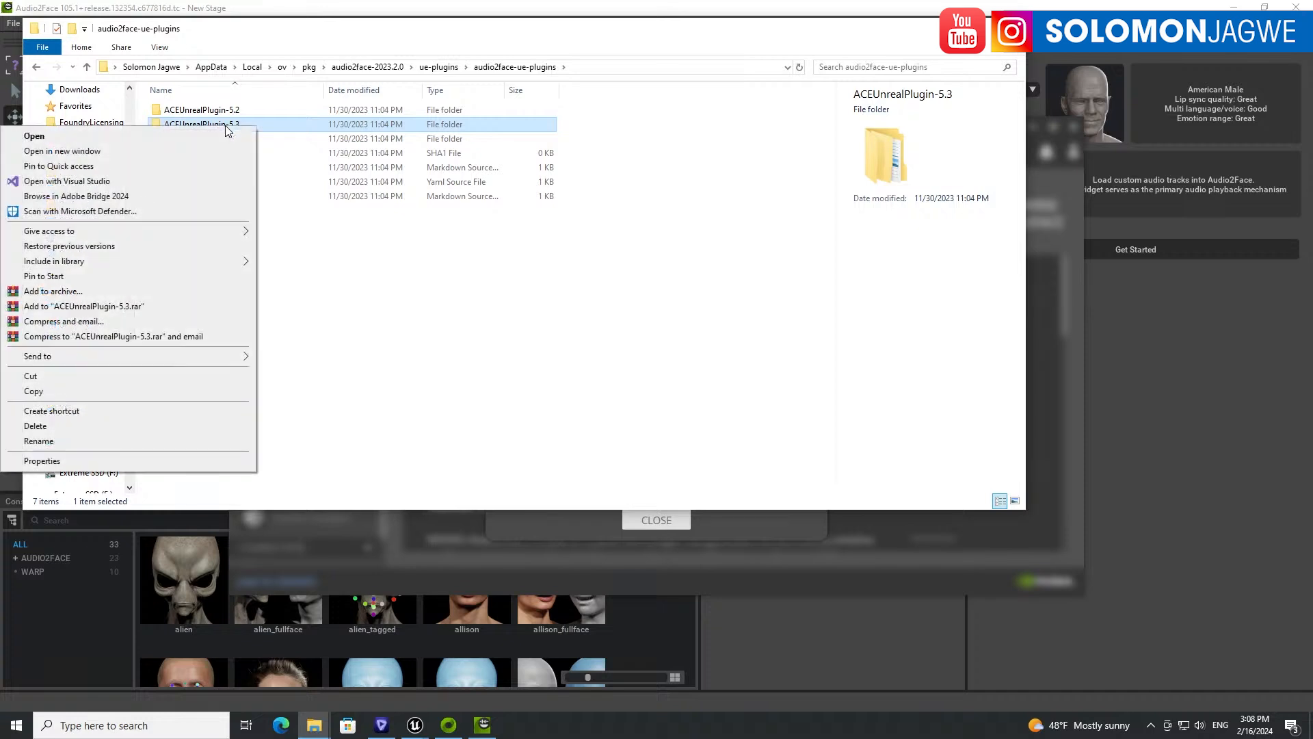
left_click(384, 309)
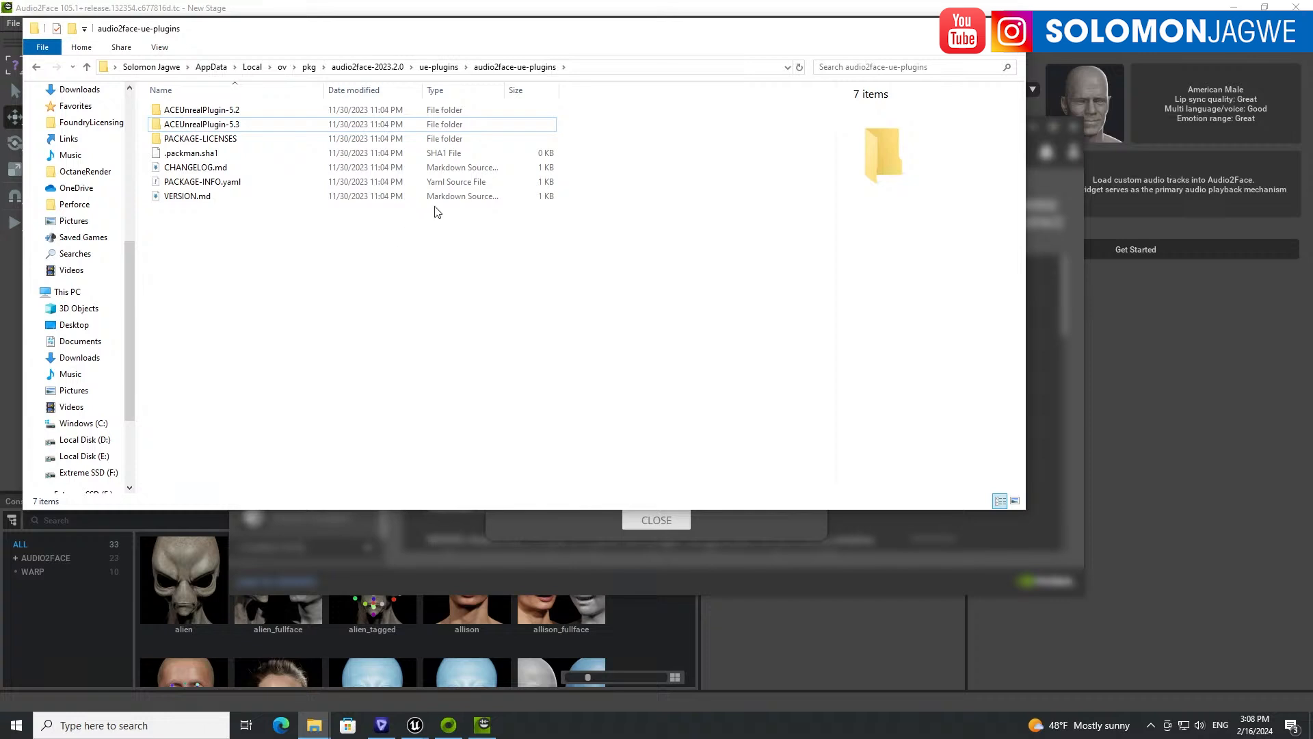
left_click(936, 28)
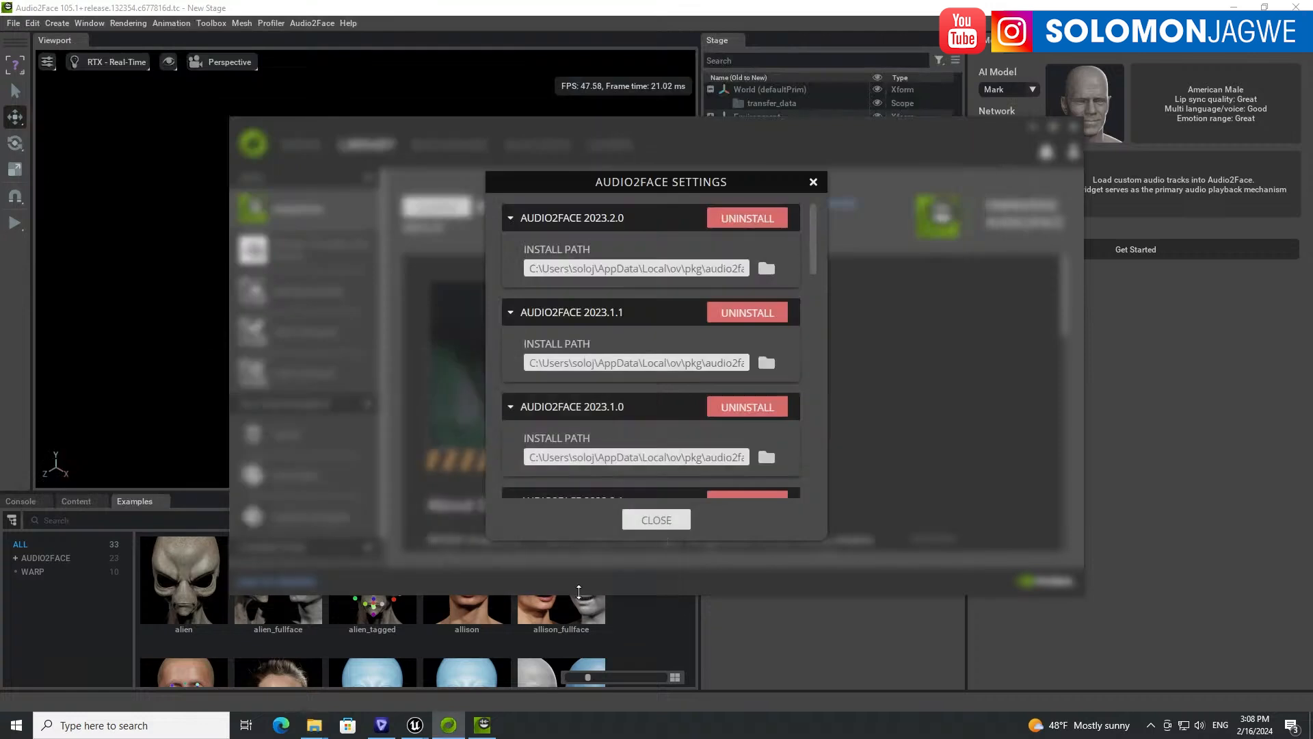
left_click(814, 182)
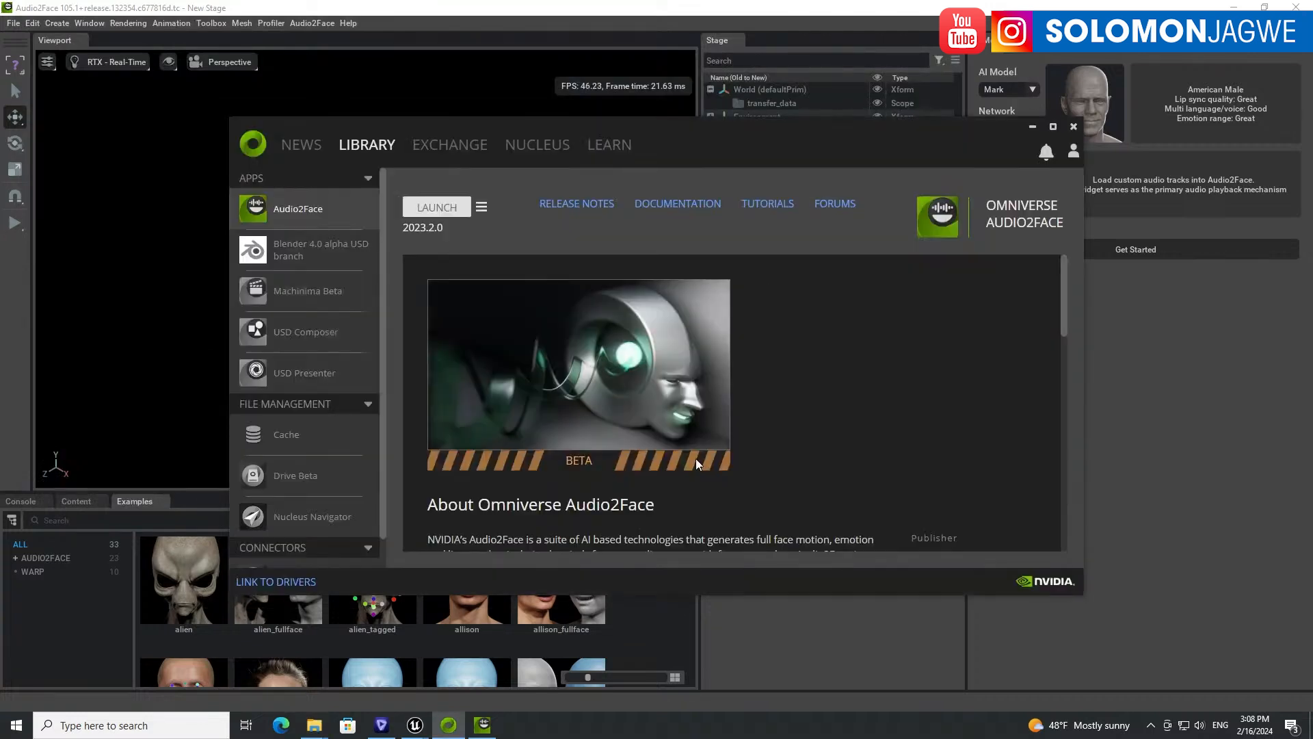
- Switch to the MetaHumanLighting project in Unreal Editor and leave the full-screen viewport
mouse_move(414, 725)
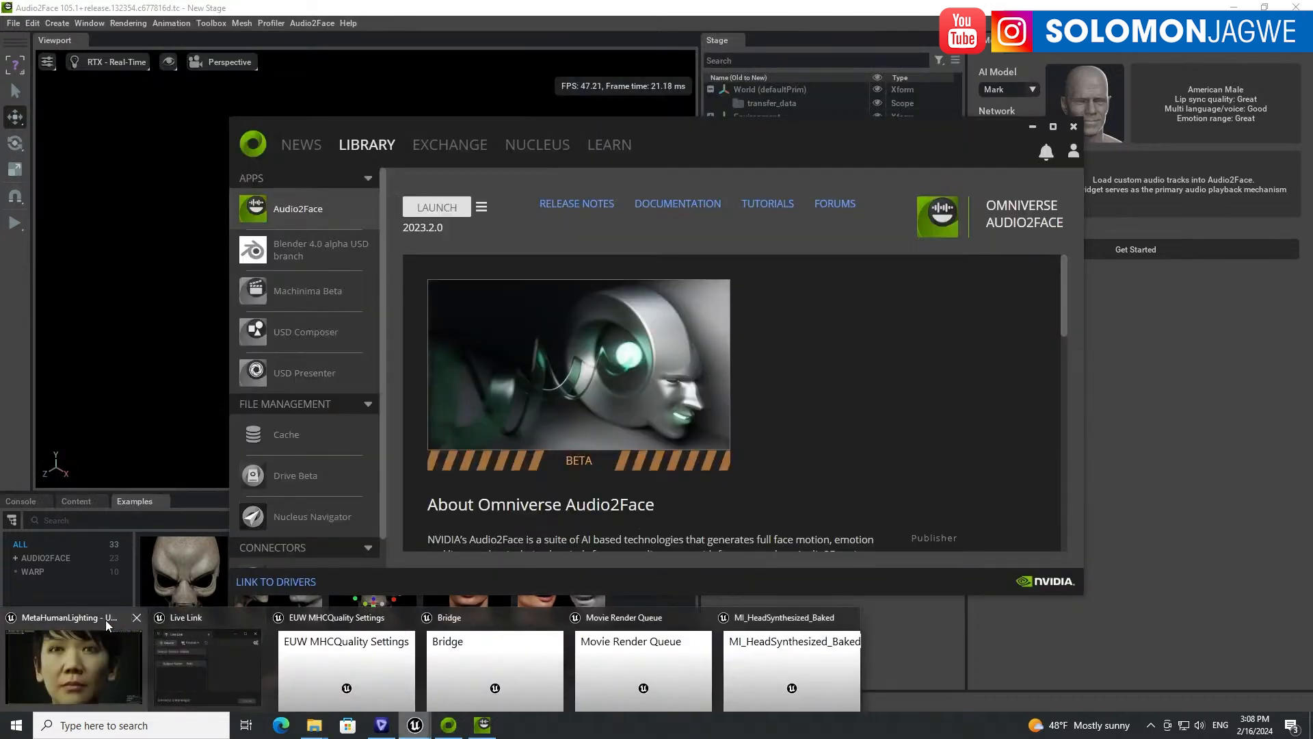
left_click(82, 656)
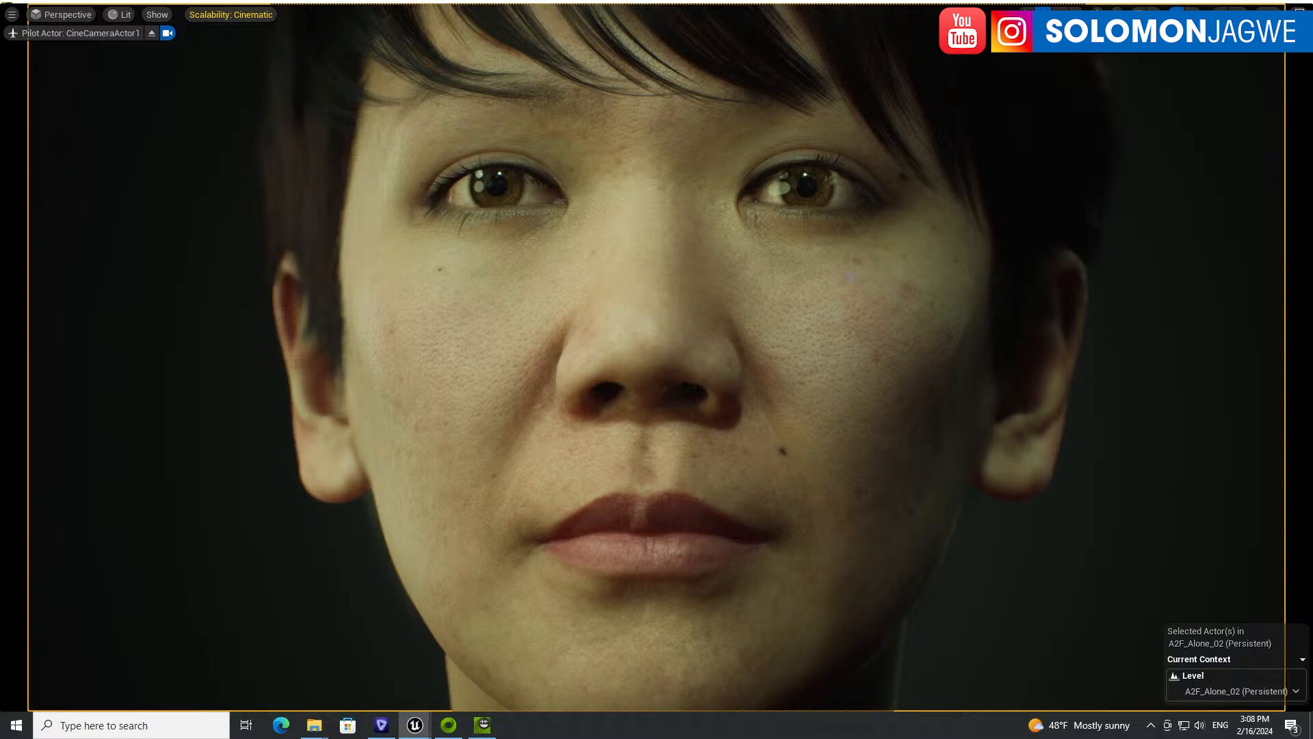
key("F11")
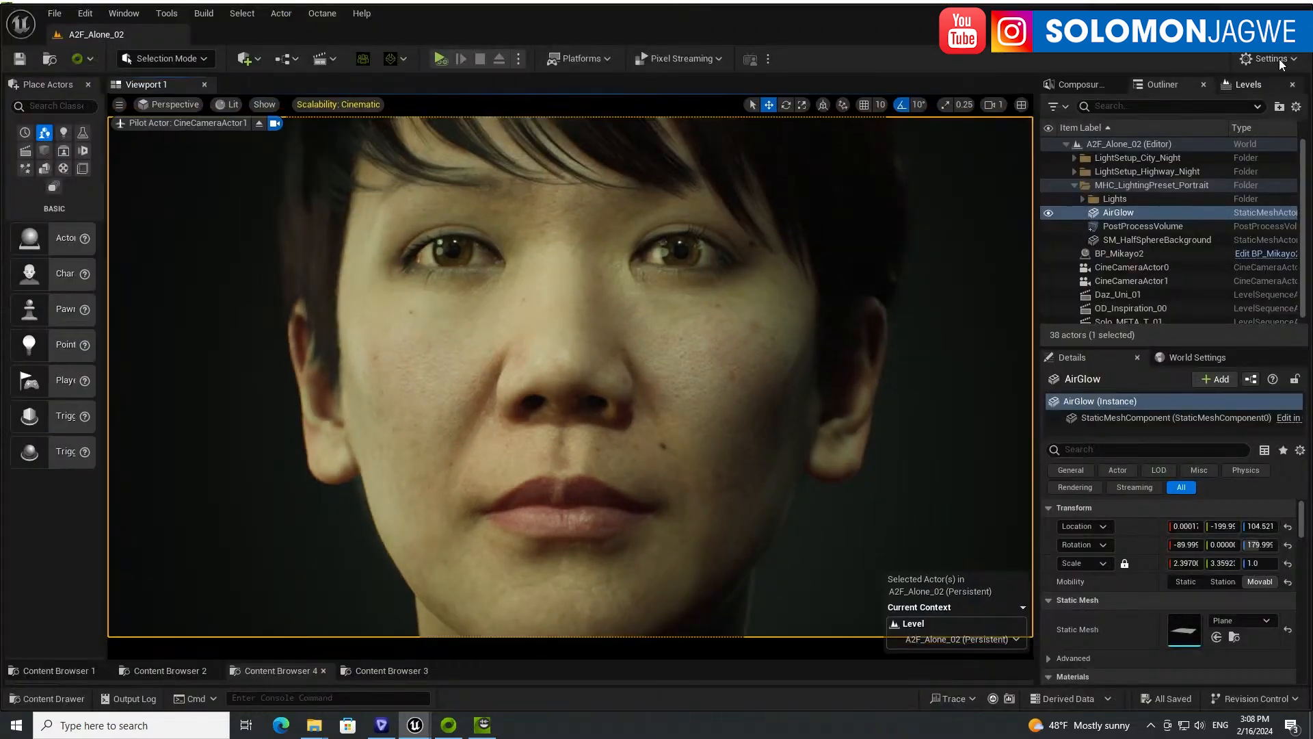
- Check the installed plugins for the NVIDIA Omniverse ACE: Audio2Face plugin and close the plugin list
left_click(1279, 61)
left_click(1175, 133)
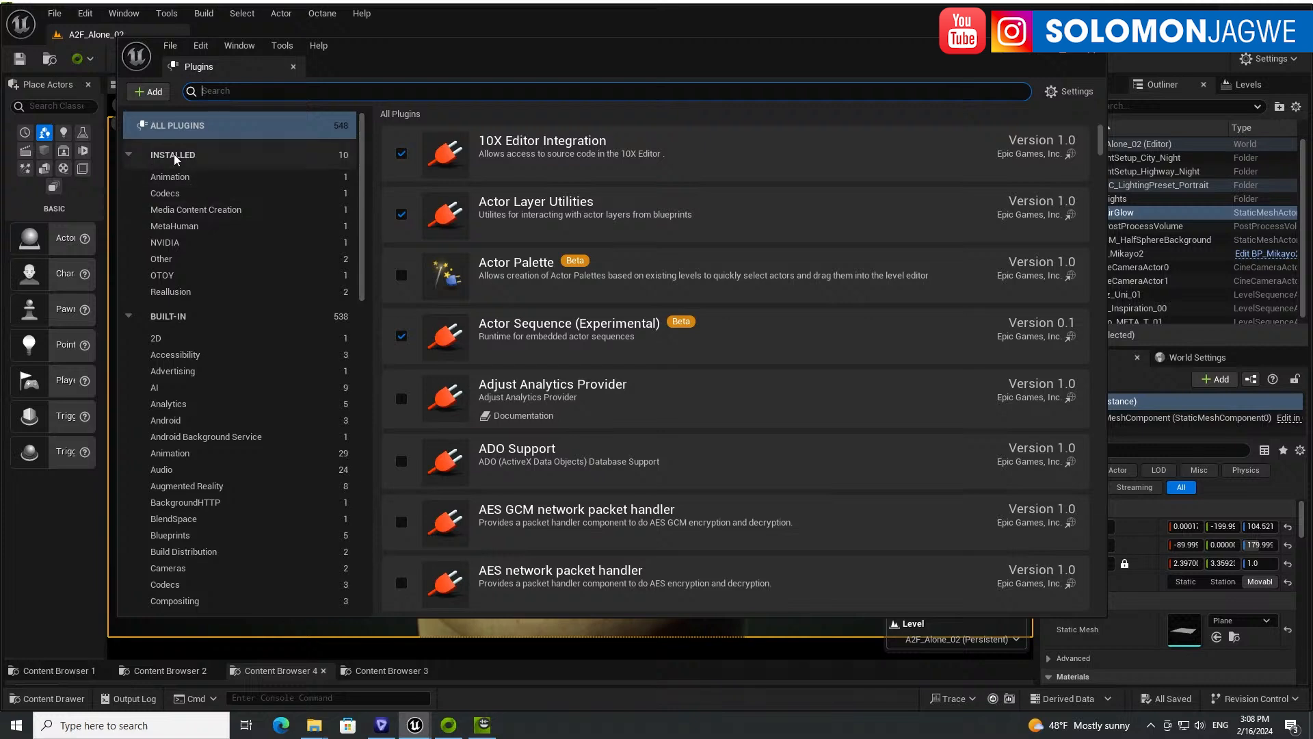
left_click(175, 158)
scroll(684, 301, "down", 1)
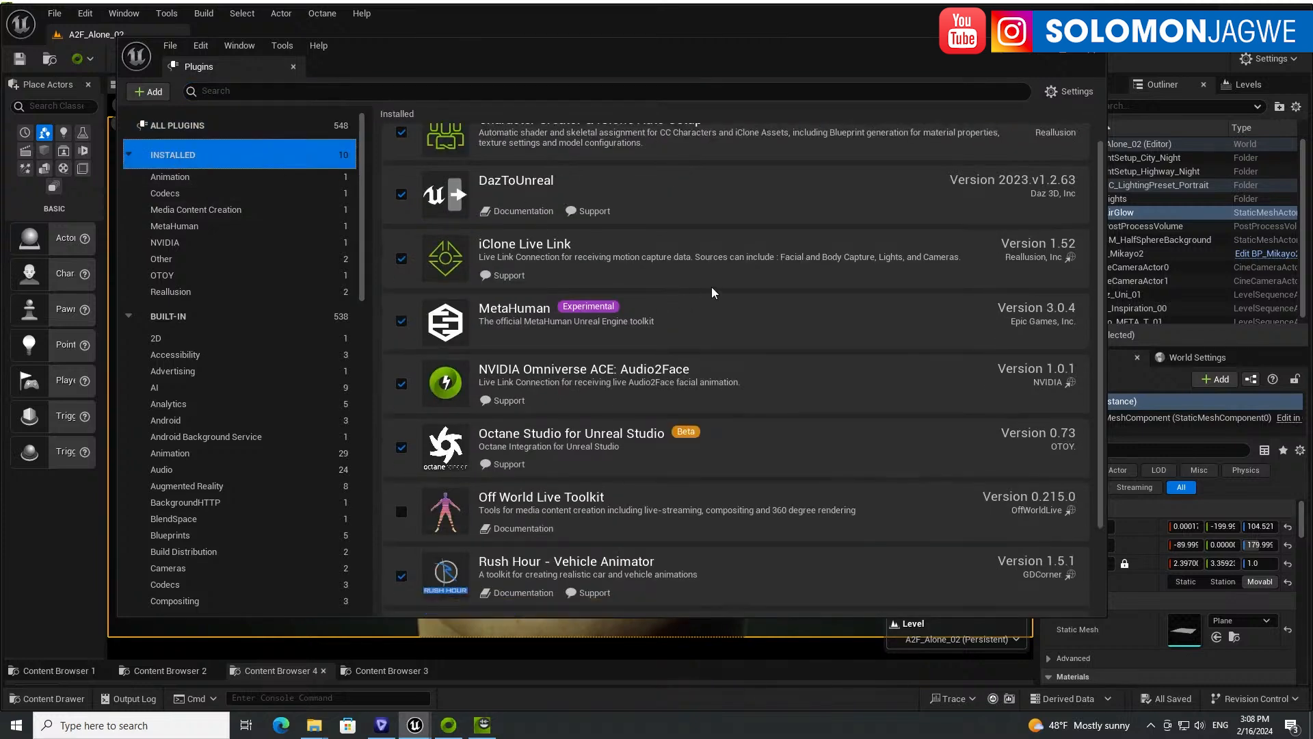
scroll(684, 308, "down", 1)
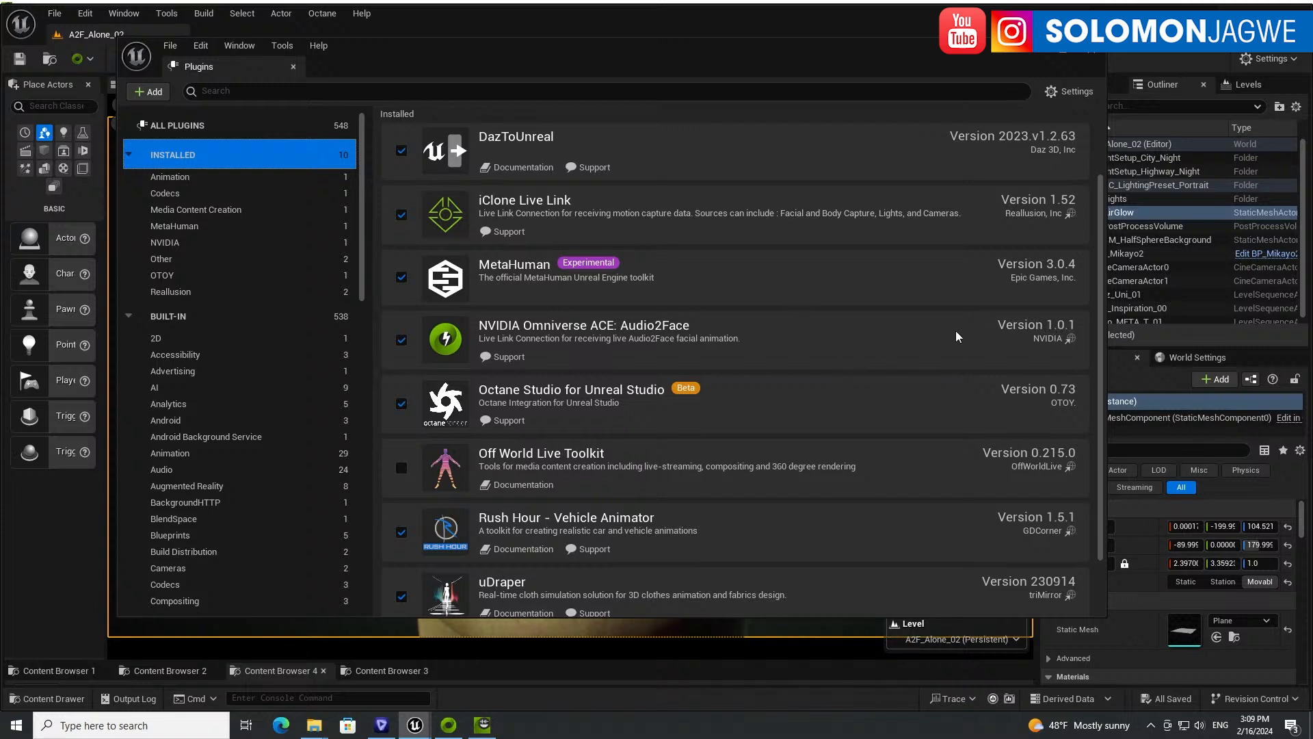
scroll(628, 339, "down", 1)
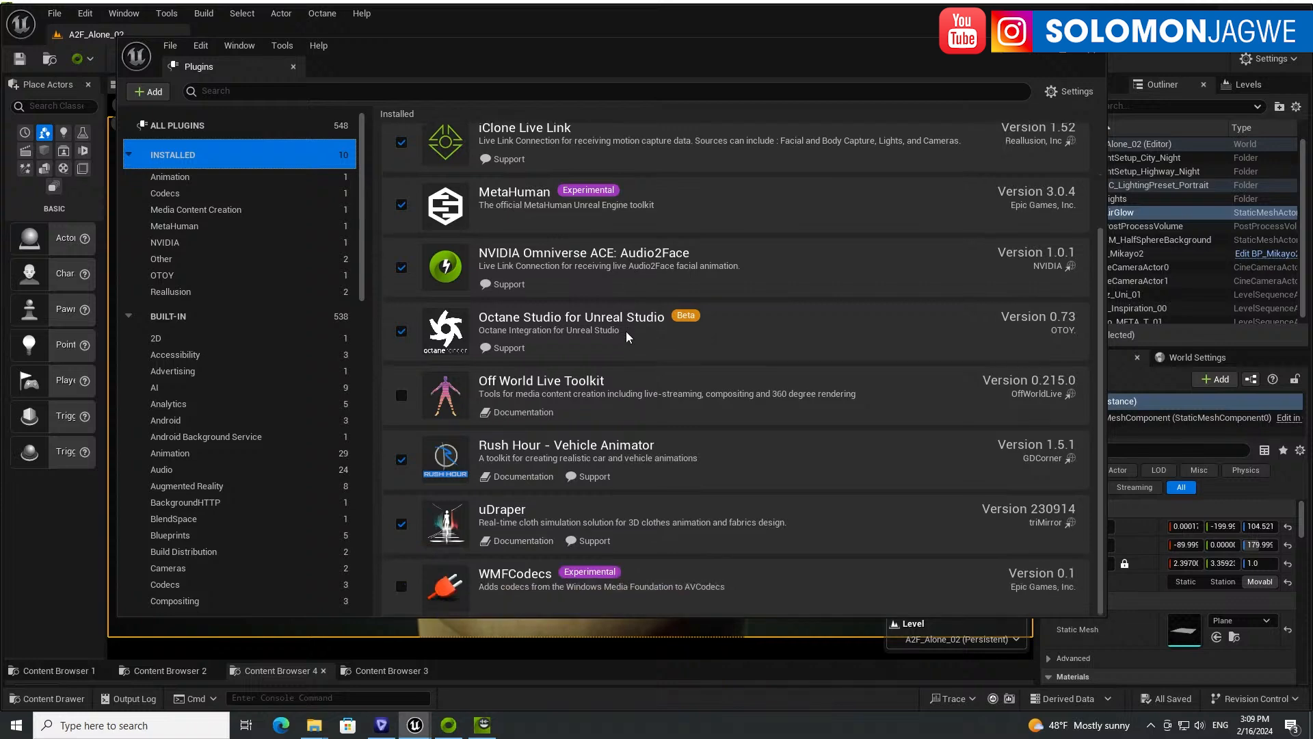
left_click(1093, 58)
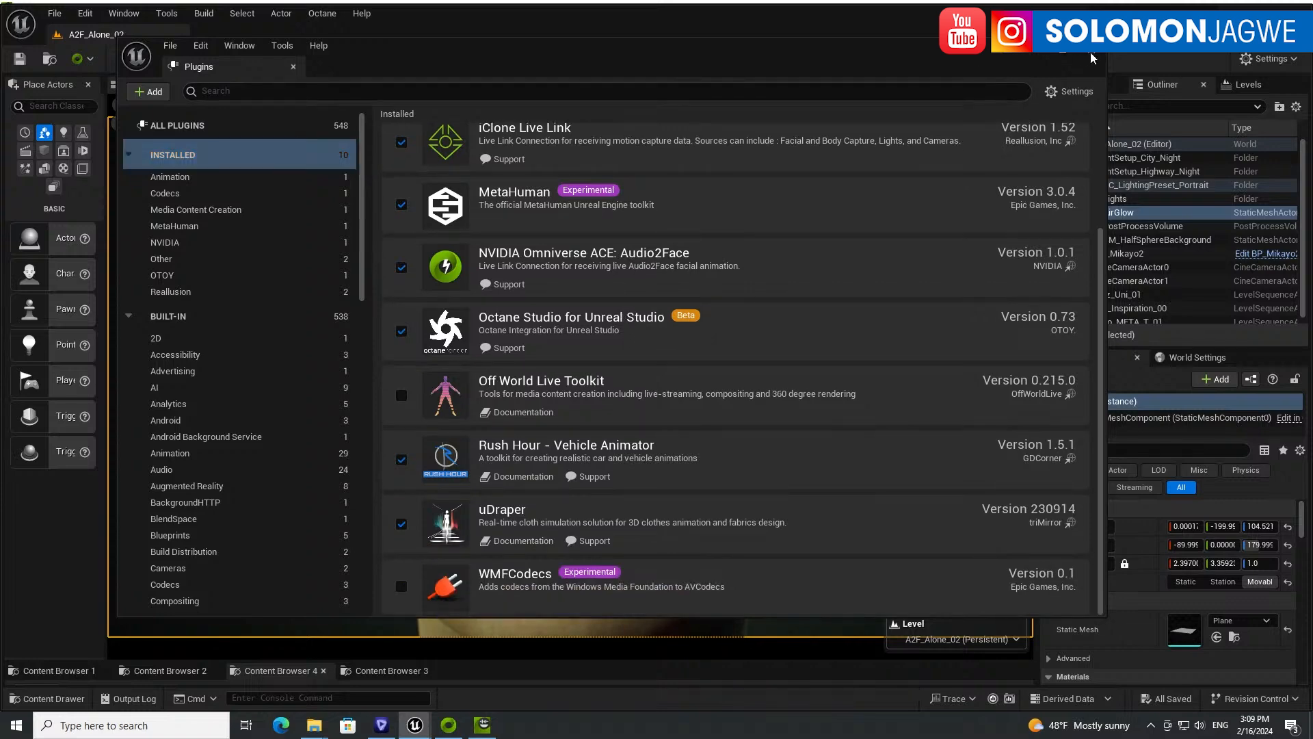
left_click(1092, 59)
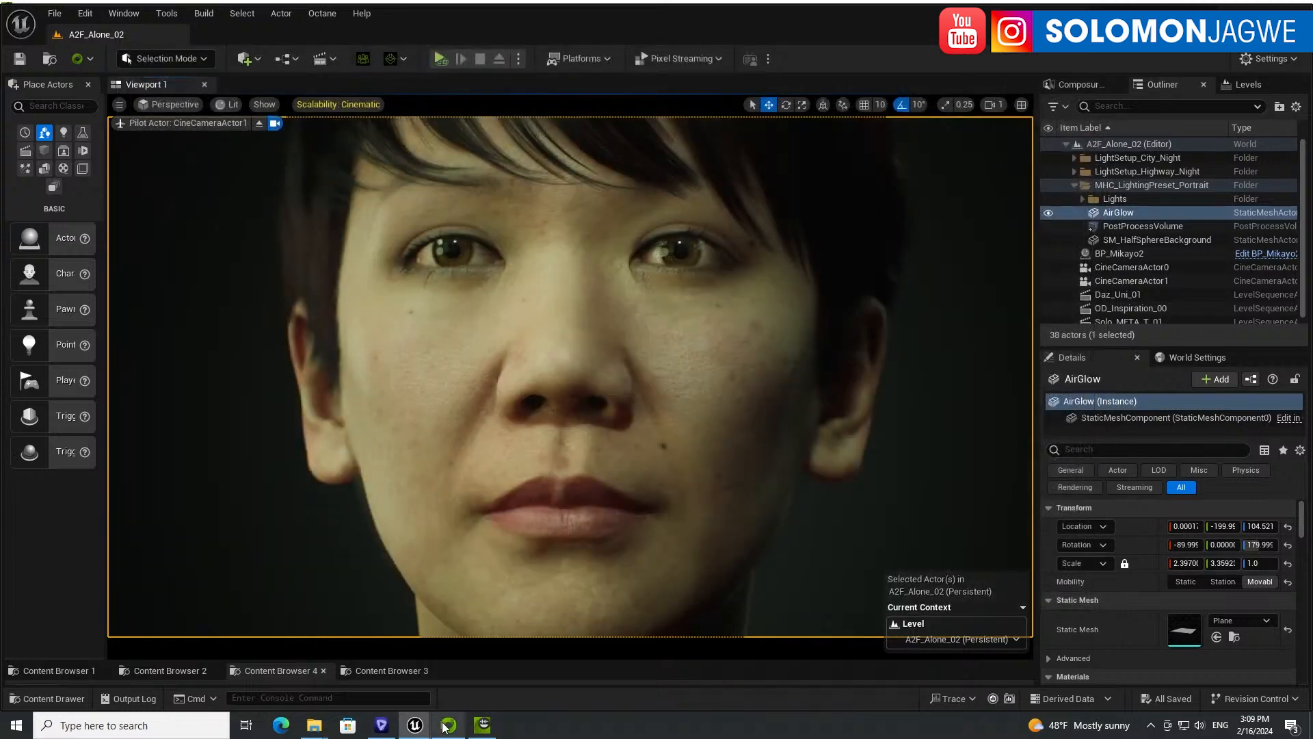
- Add an NVIDIA Omniverse LiveLink source with port 12030, audio port 12031 and 16k Hz sample rate, then enlarge and reposition the Live Link window
mouse_move(415, 725)
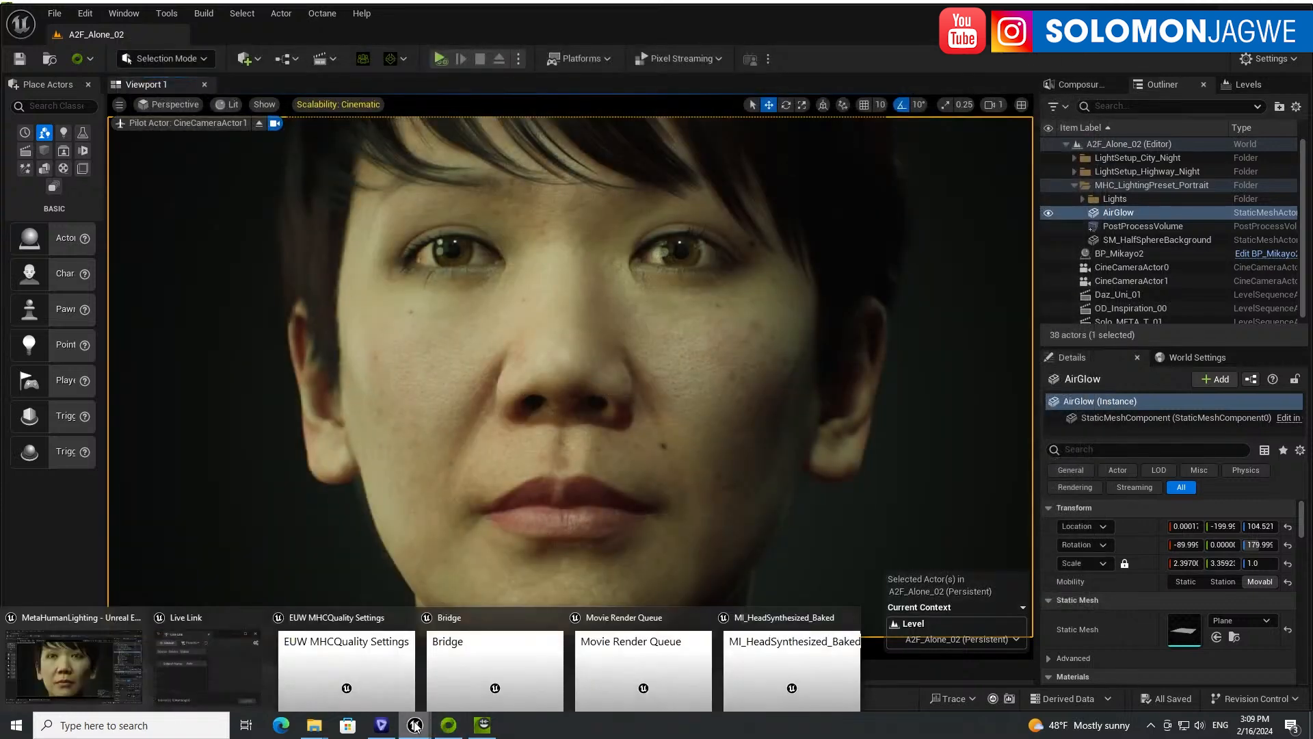
left_click(202, 625)
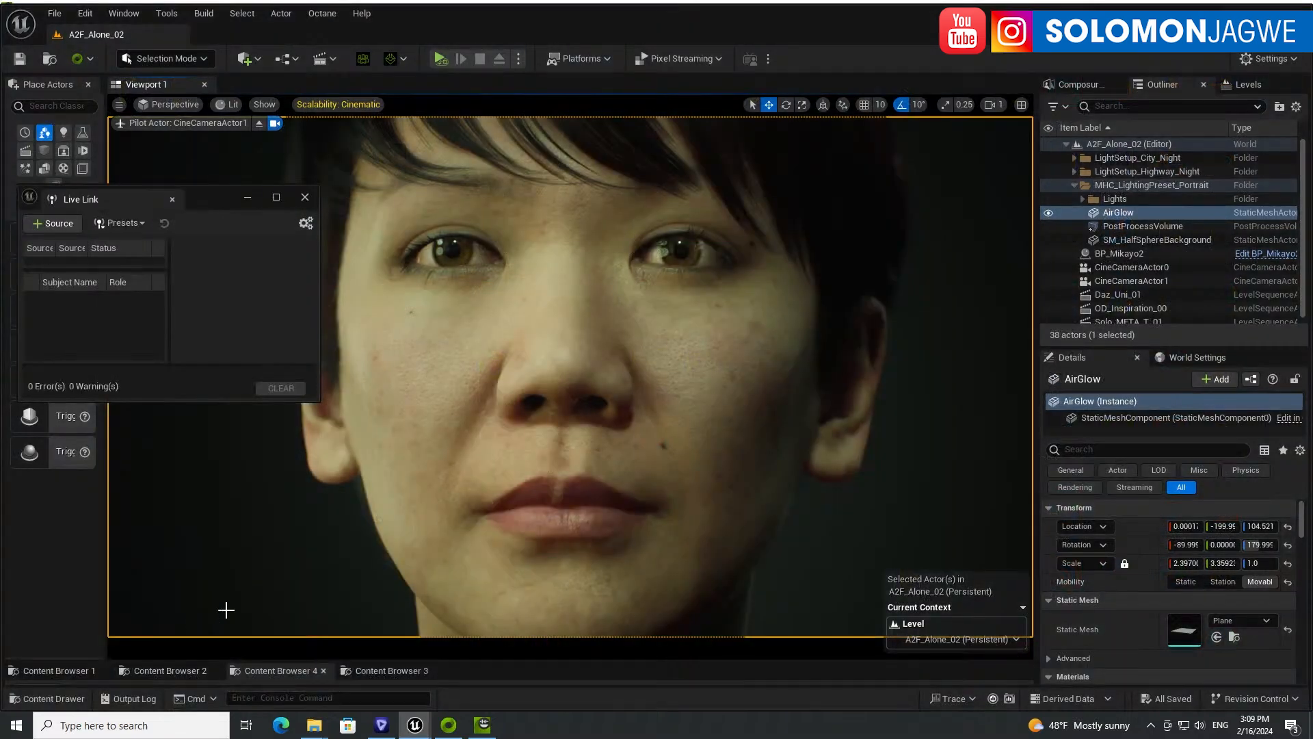
left_click(61, 222)
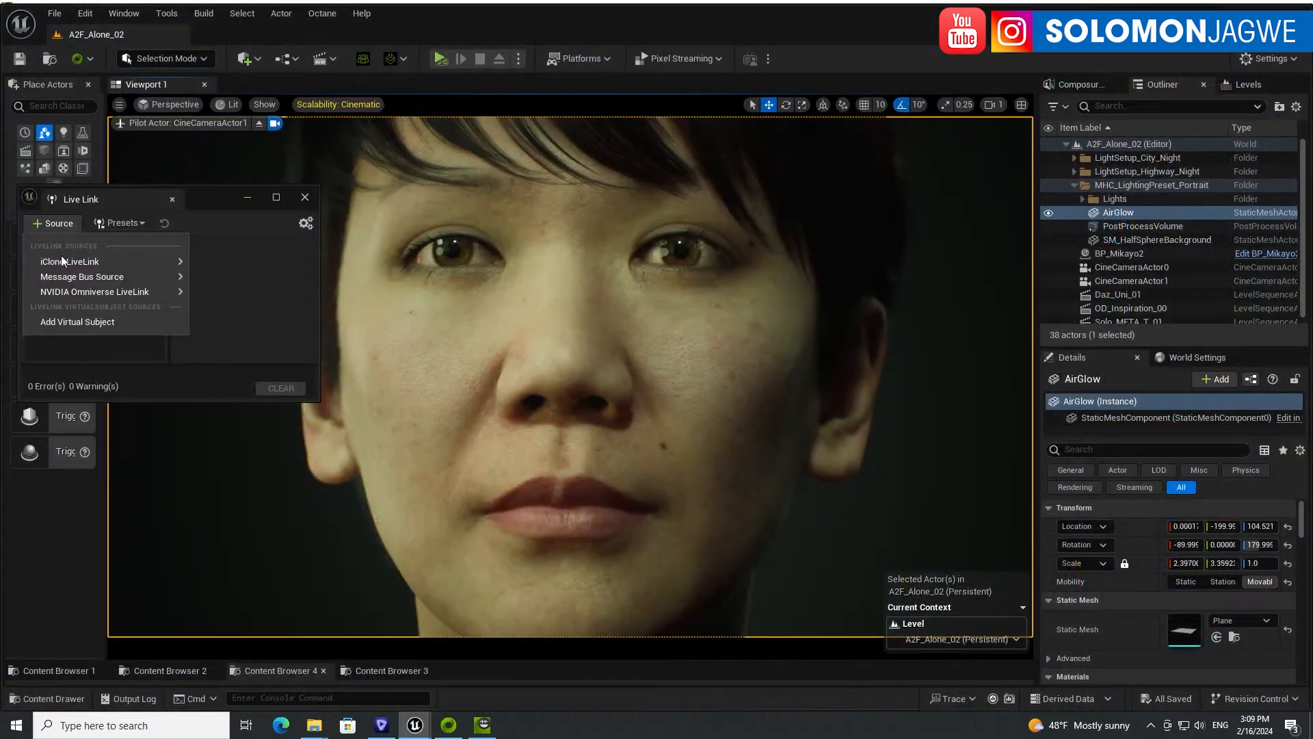
mouse_move(76, 293)
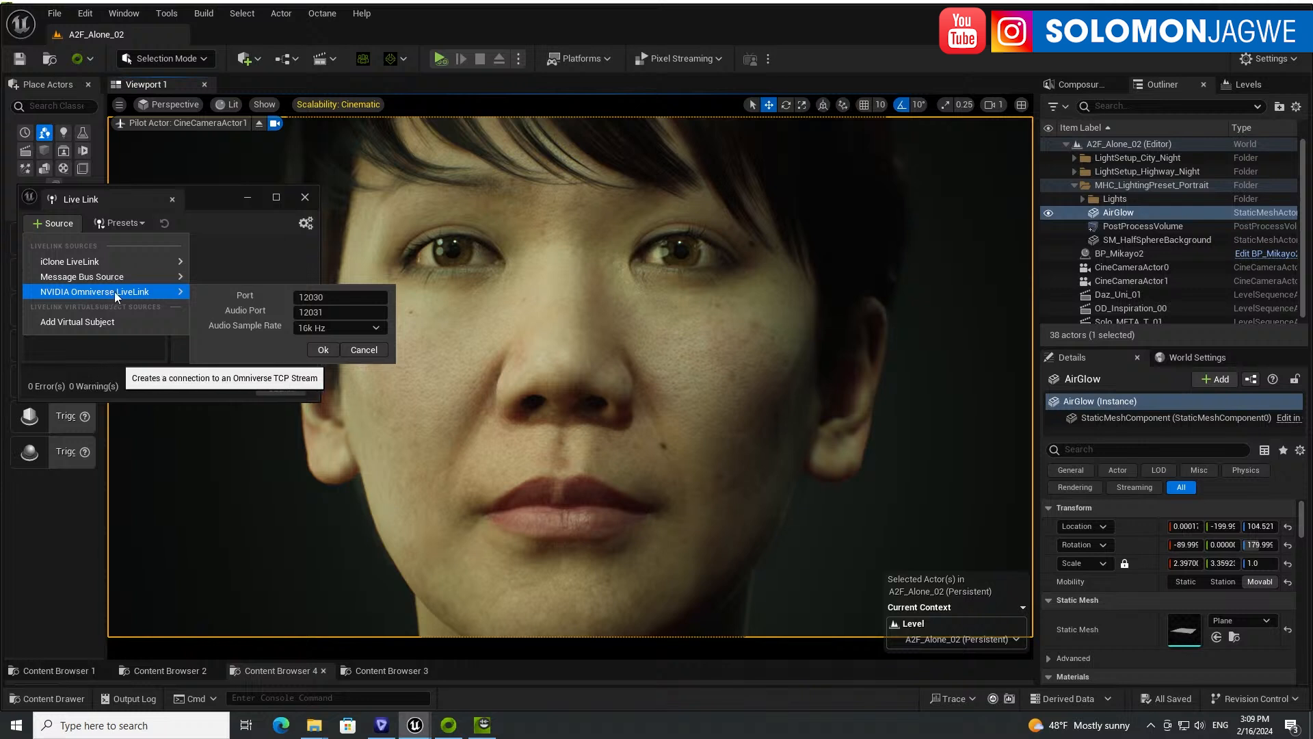
left_click(326, 349)
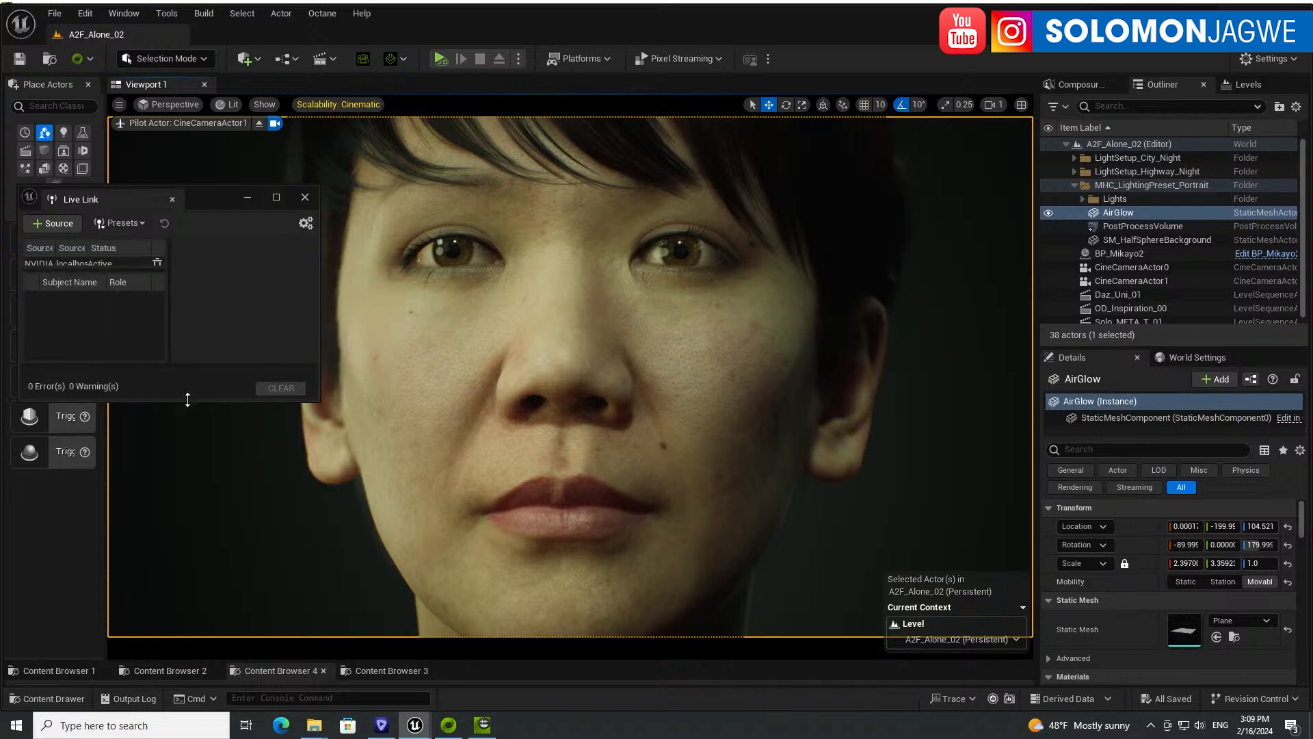
left_click_drag(187, 399, 187, 461)
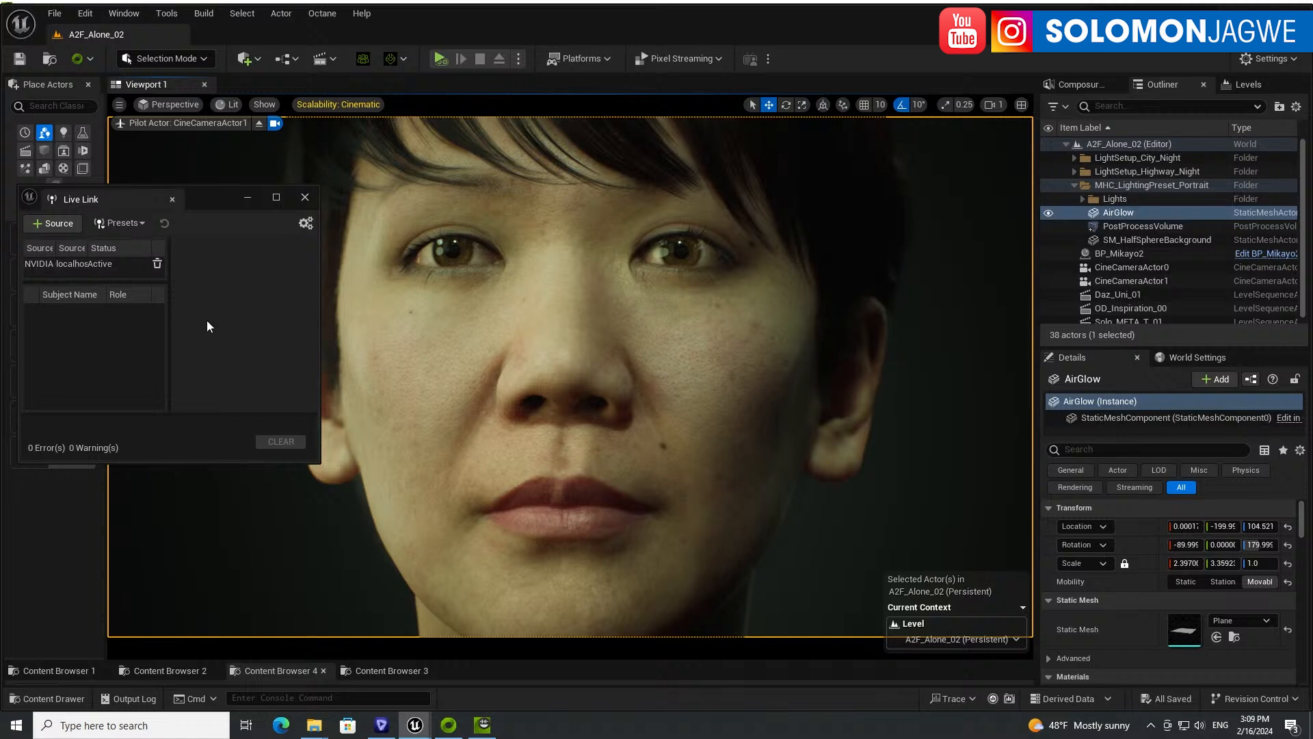
left_click_drag(211, 205, 213, 275)
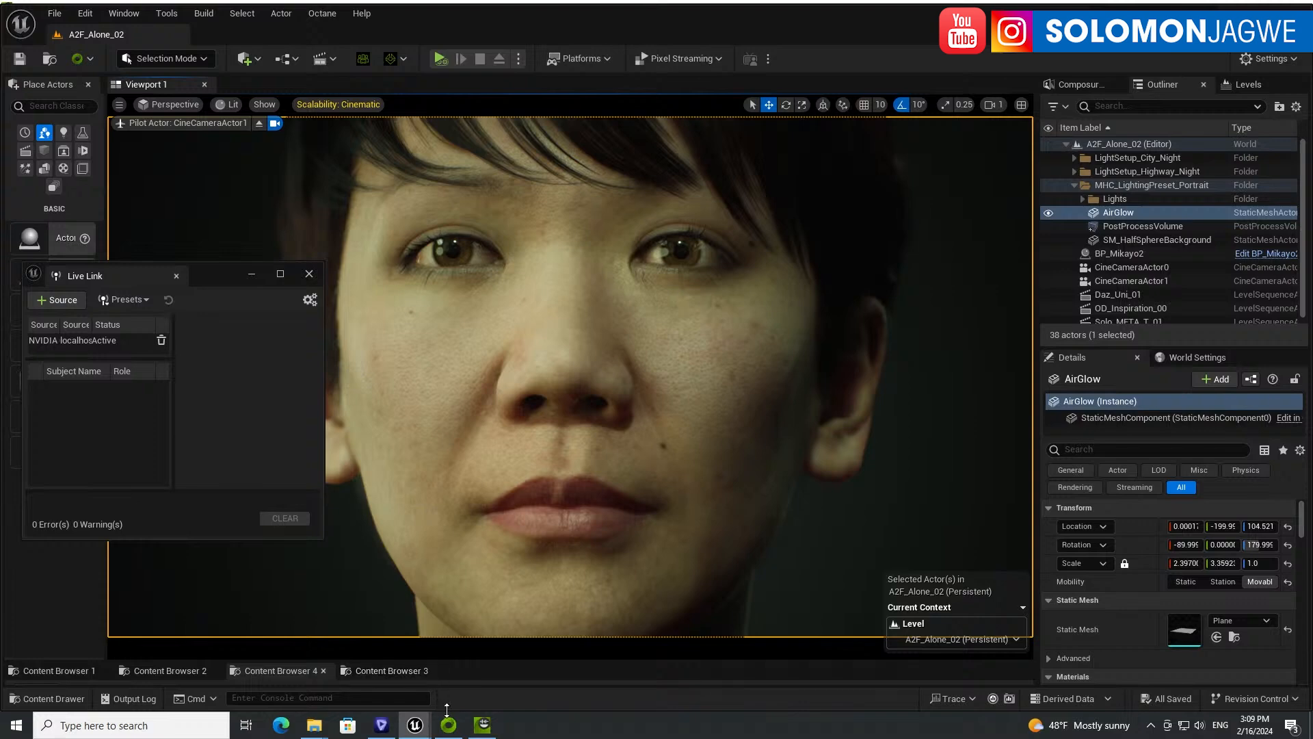
- Switch to Audio2Face, enlarge the examples area and load the claire_solved_arkit example scene
left_click(483, 726)
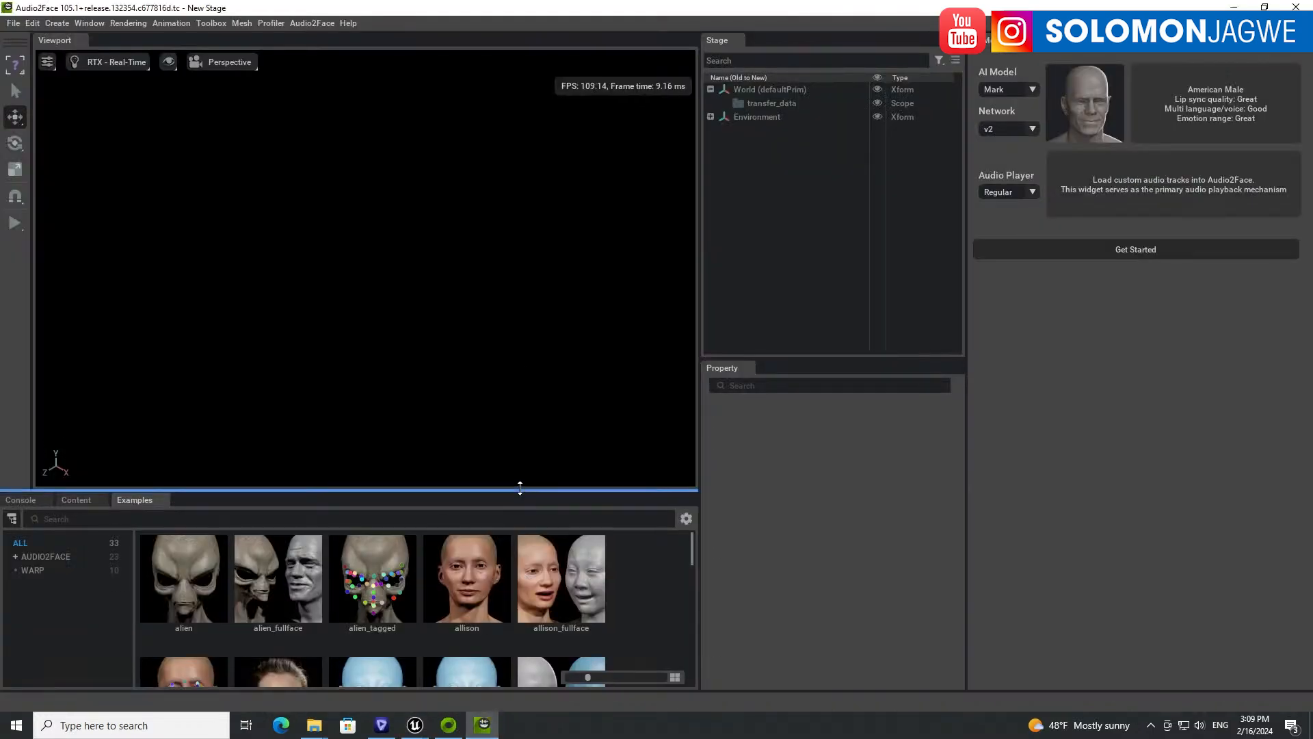
left_click_drag(519, 491, 500, 348)
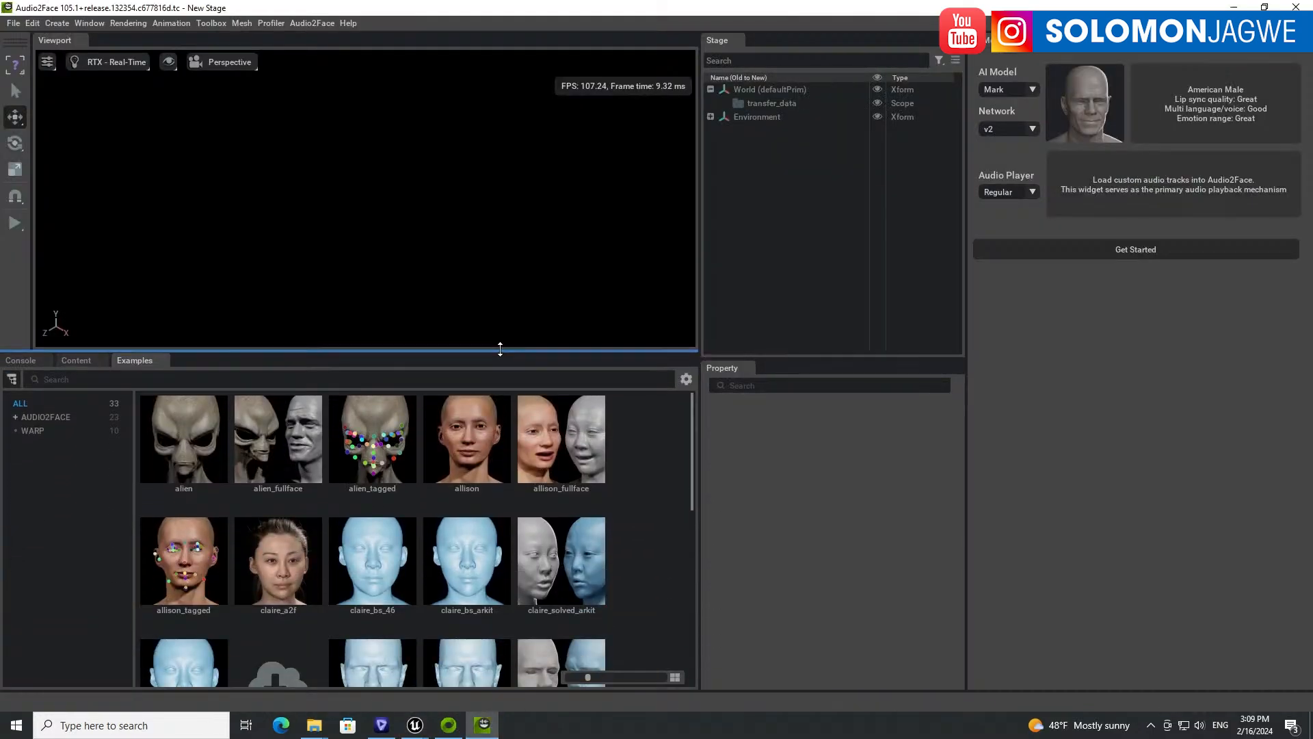
left_click(573, 581)
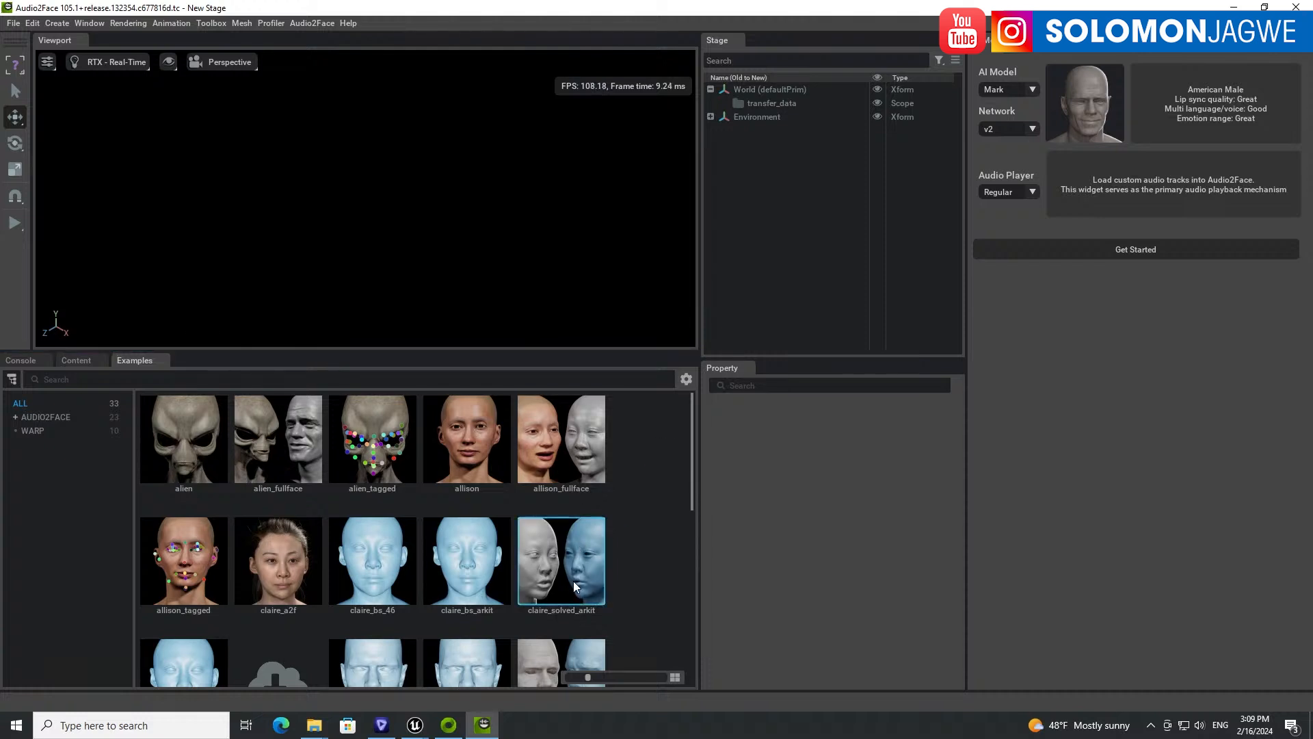
scroll(573, 581, "down", 2)
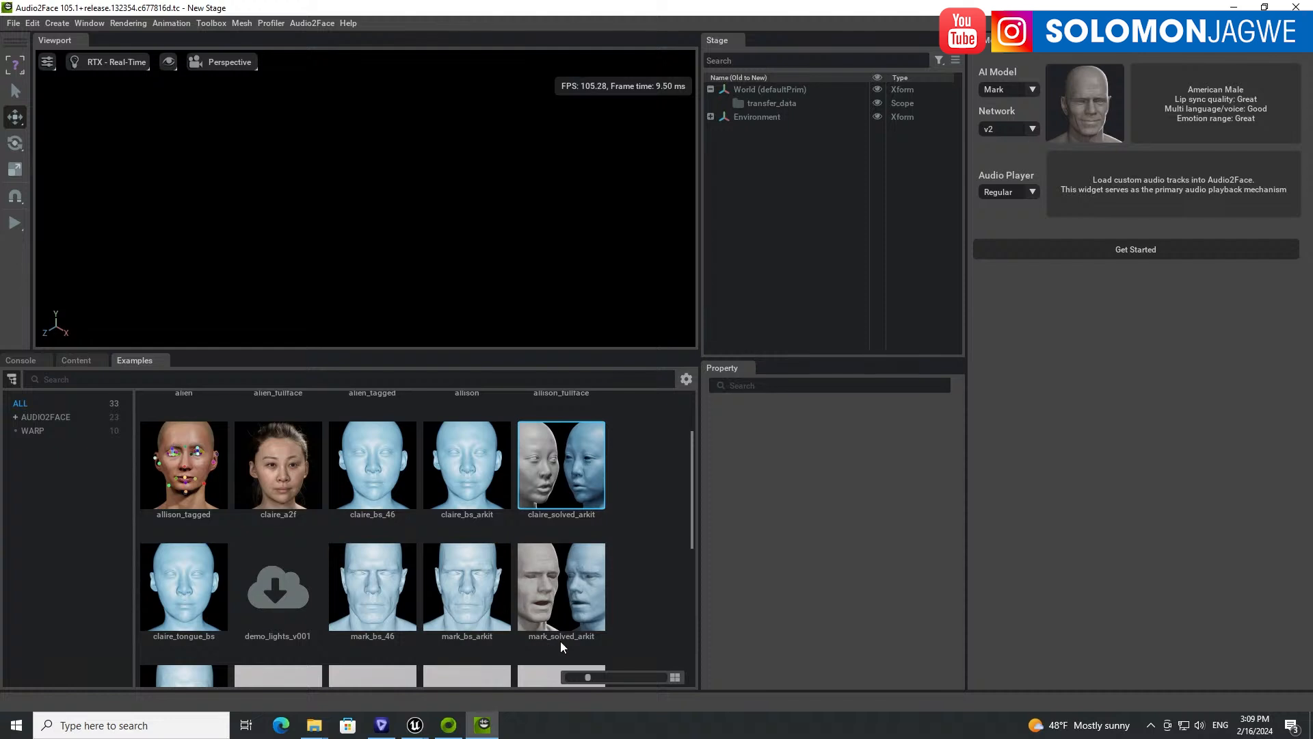
double_click(565, 452)
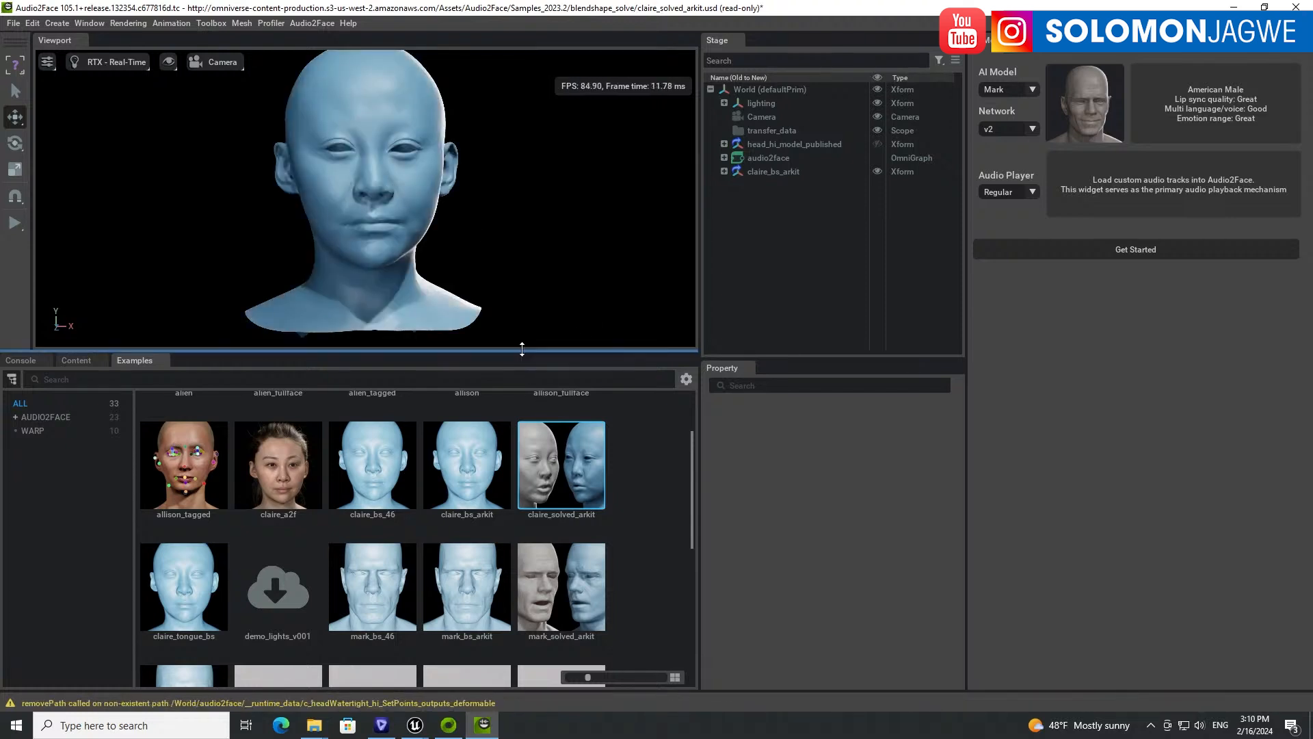
- Enlarge the 3D viewport and the Audio2Face tool area, then play part of the chinese_voice_female_p16_neutral.wav track and pause it
left_click_drag(522, 351, 528, 457)
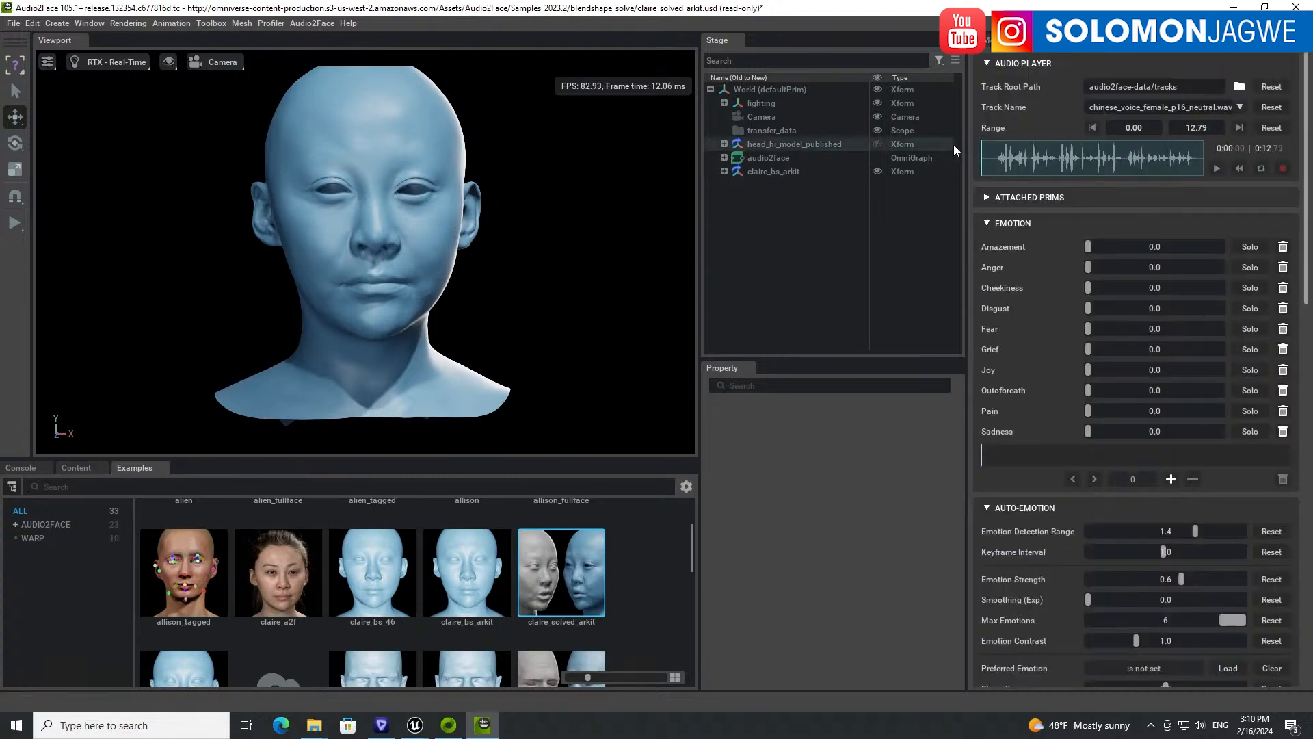
left_click_drag(966, 143, 909, 143)
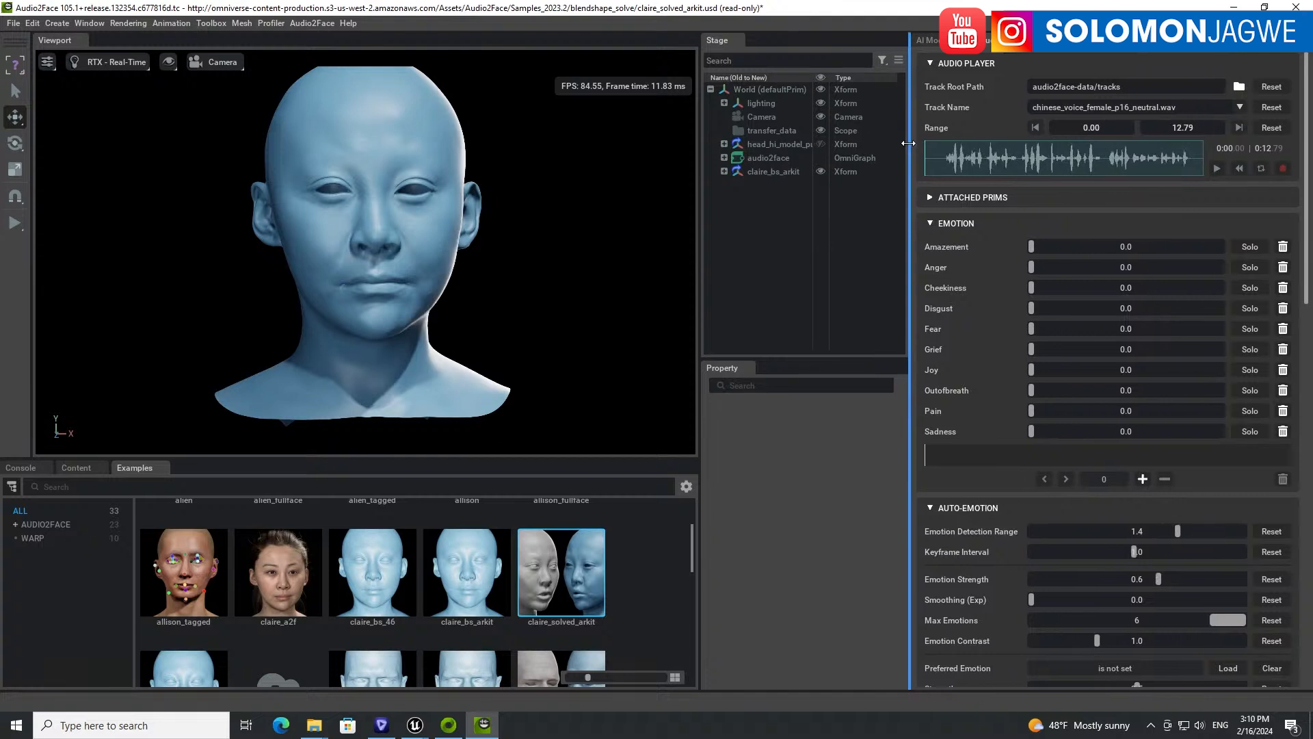
left_click(1217, 168)
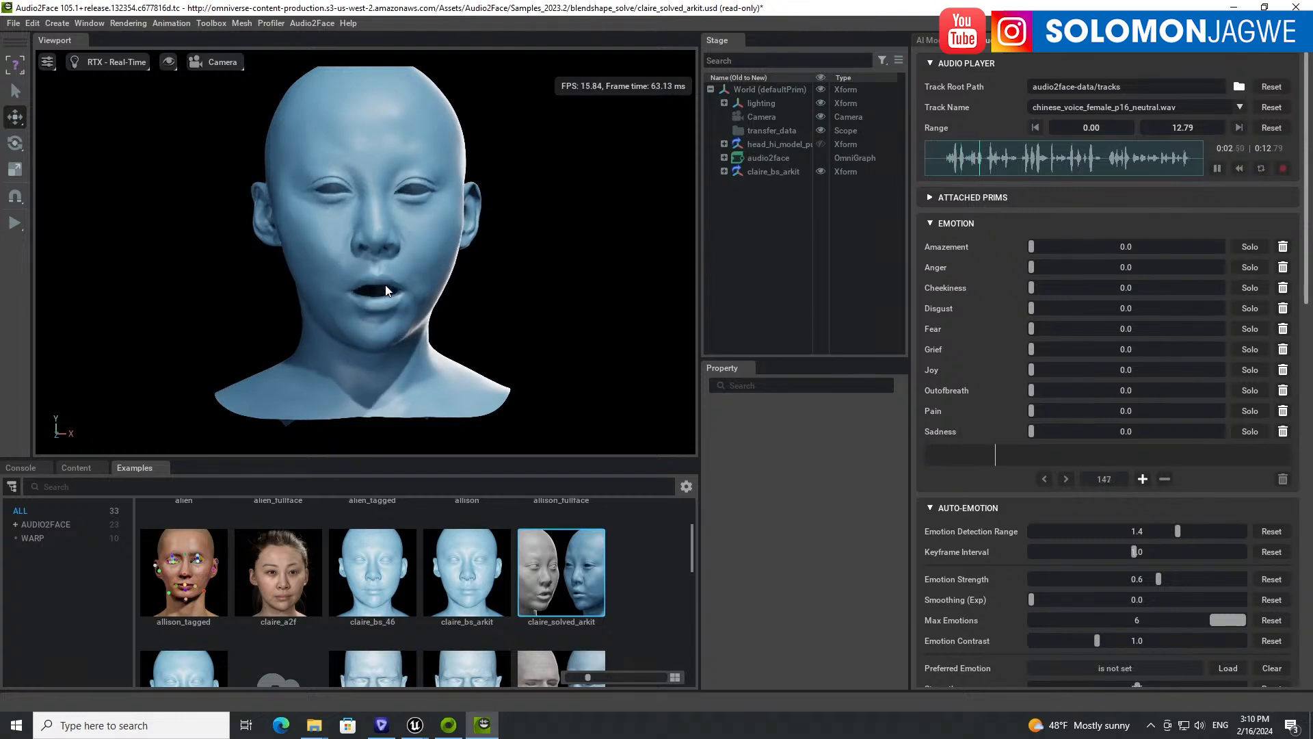
left_click(1218, 168)
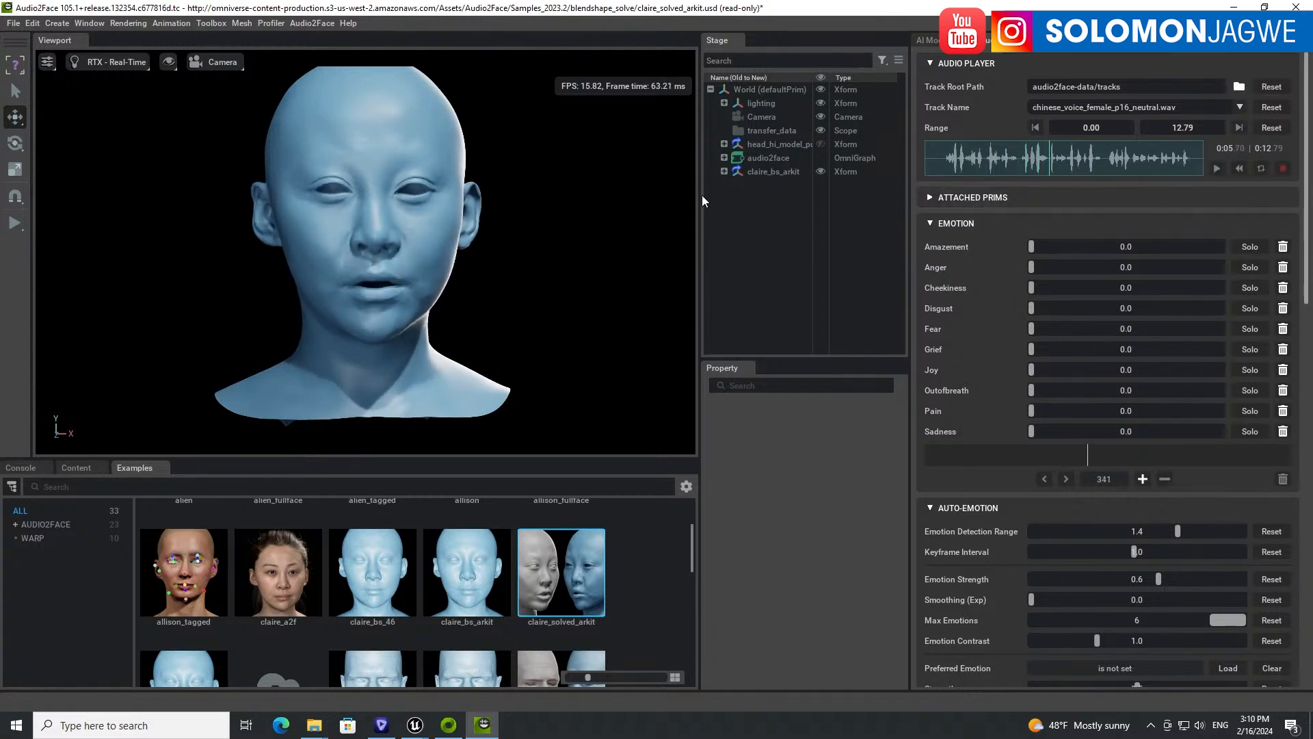
- Expand the audio2face graph, widen the stage list, and activate streaming on the StreamLivelink node
left_click(756, 157)
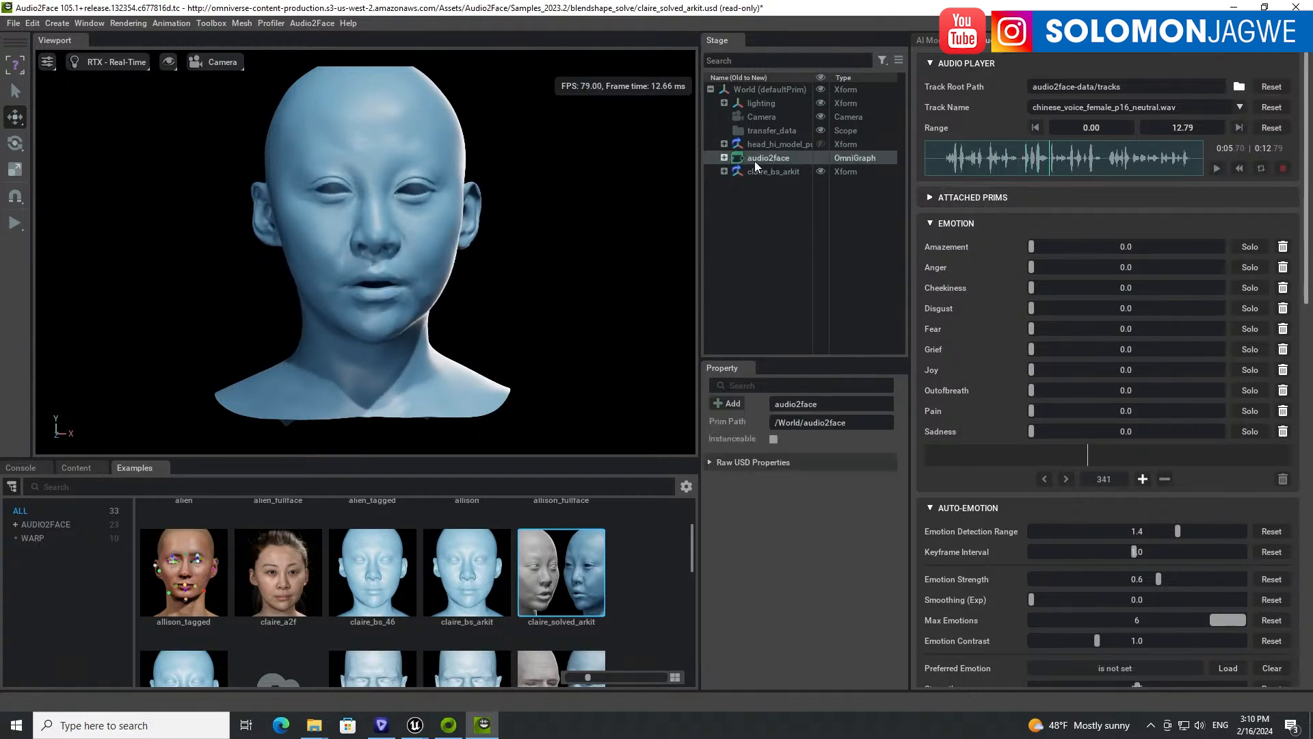
left_click(723, 158)
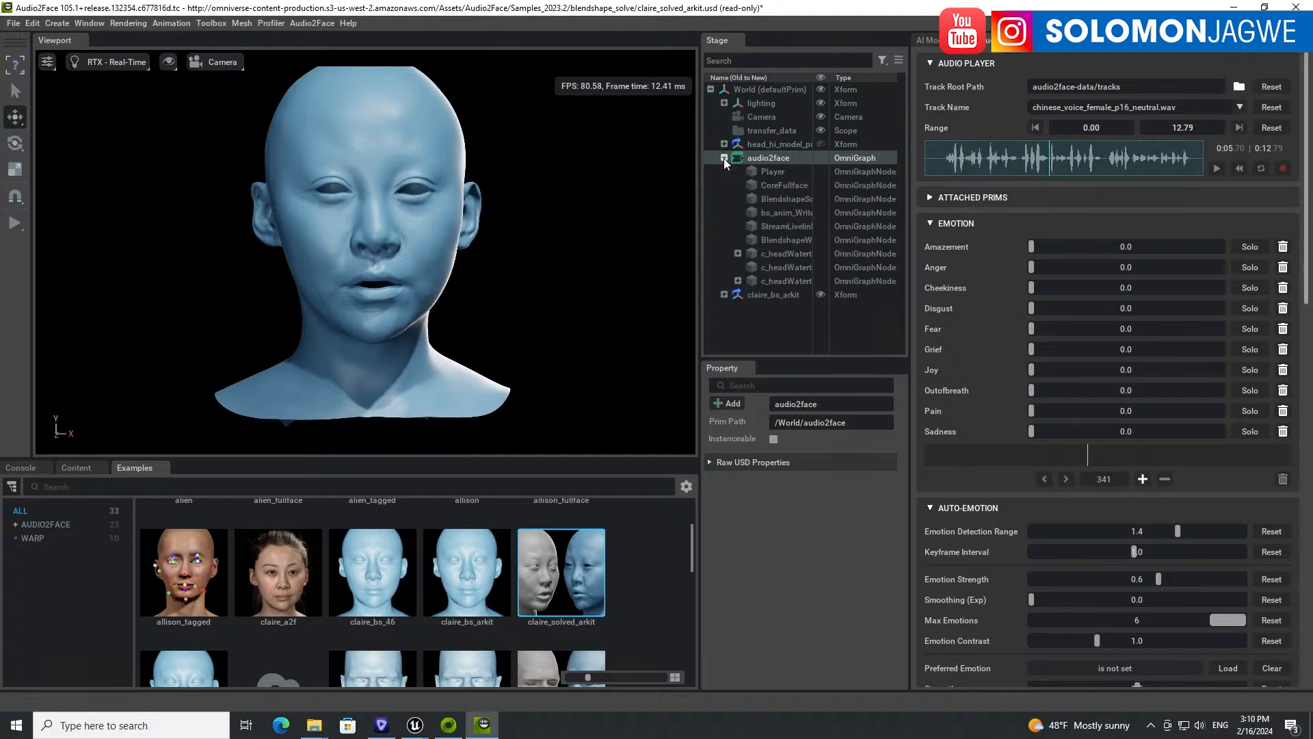
left_click_drag(699, 164, 624, 164)
left_click(727, 227)
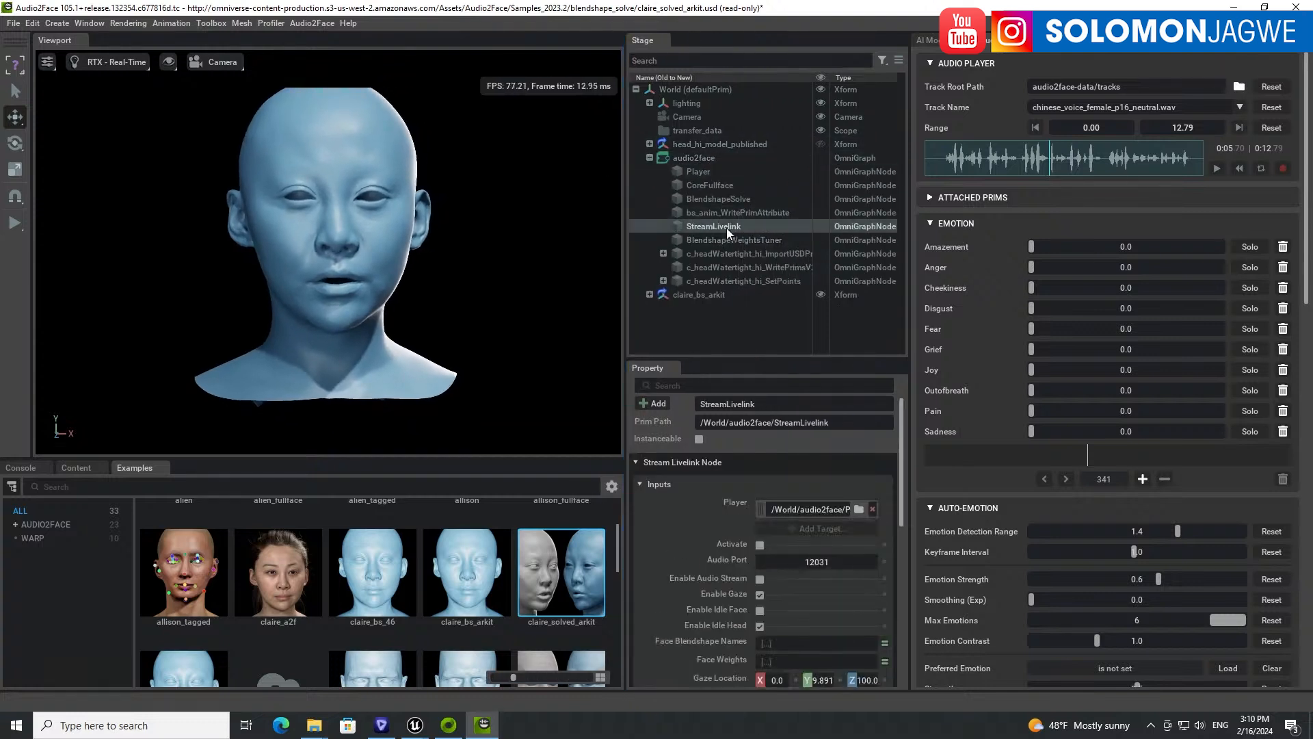
left_click(759, 545)
- Float the Audio2Face window beside the MetaHuman's face and play the voice track to check the streamed animation
left_click(1264, 7)
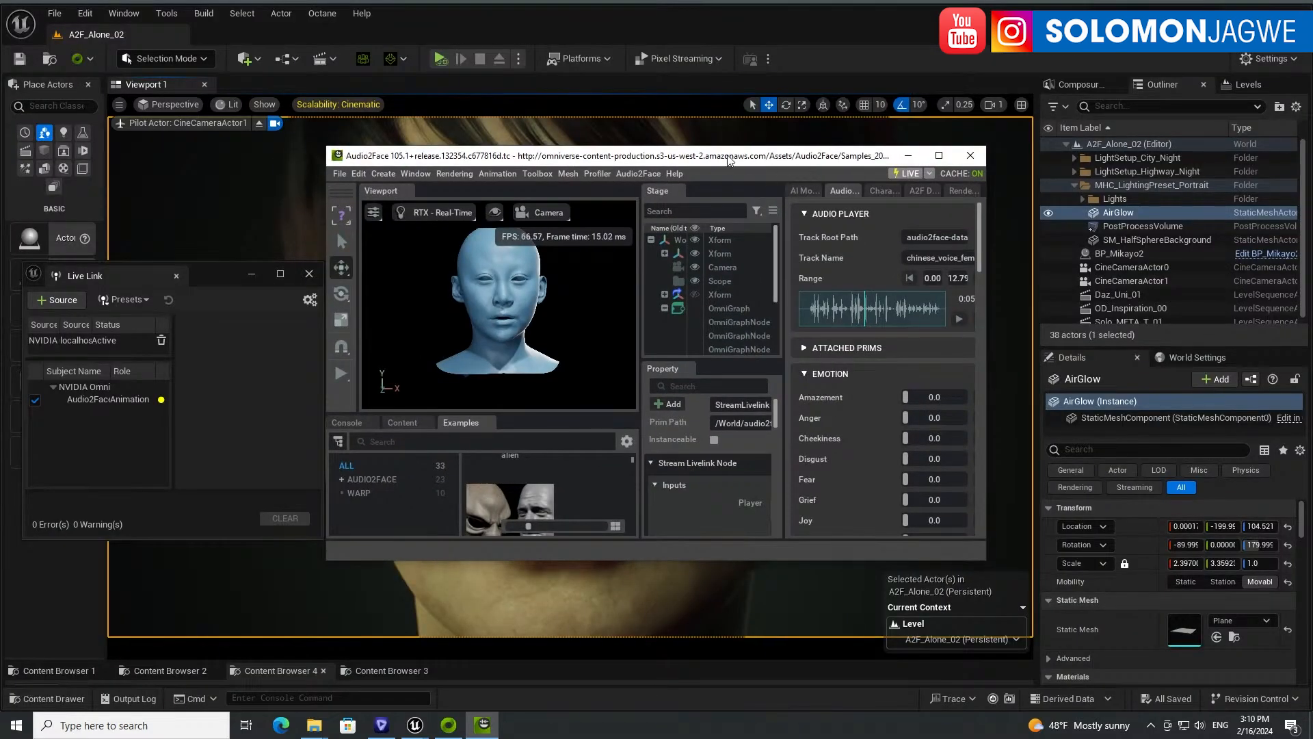
left_click_drag(729, 160, 1042, 162)
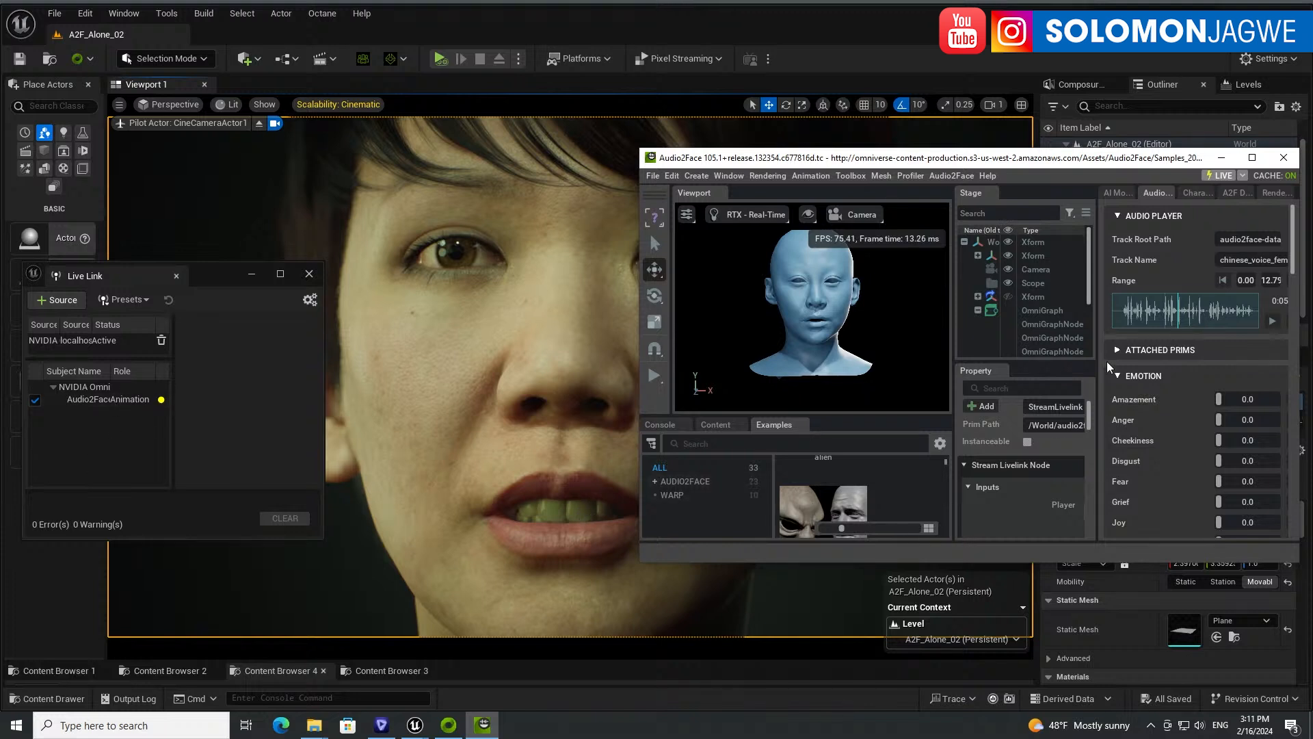
left_click(1272, 320)
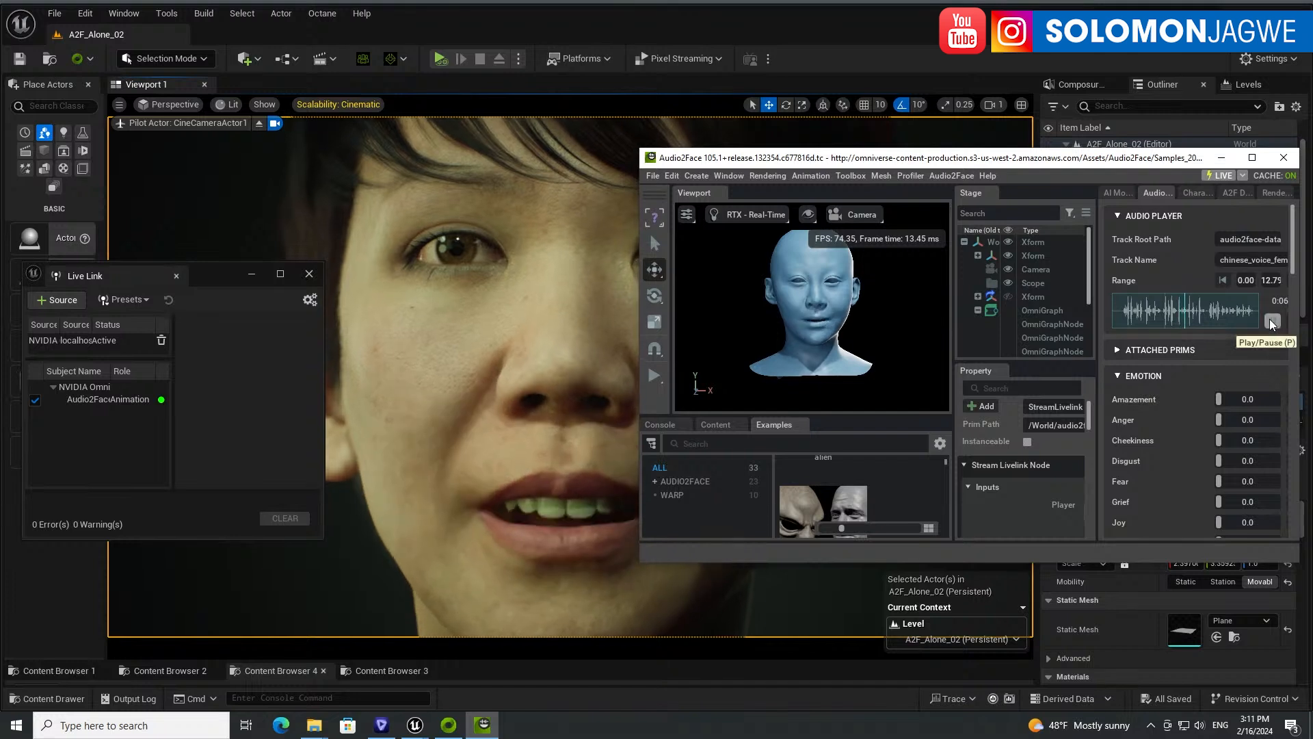
left_click_drag(859, 165, 1000, 220)
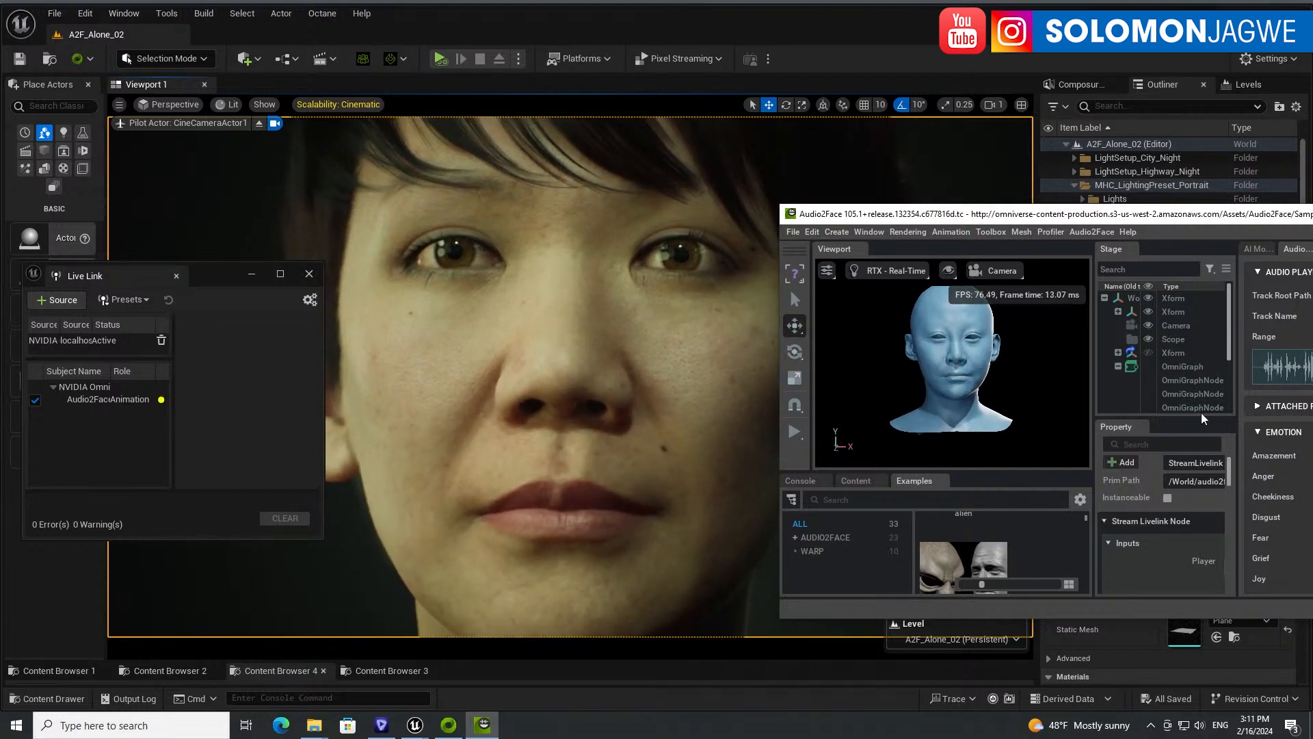
left_click_drag(1163, 214, 996, 193)
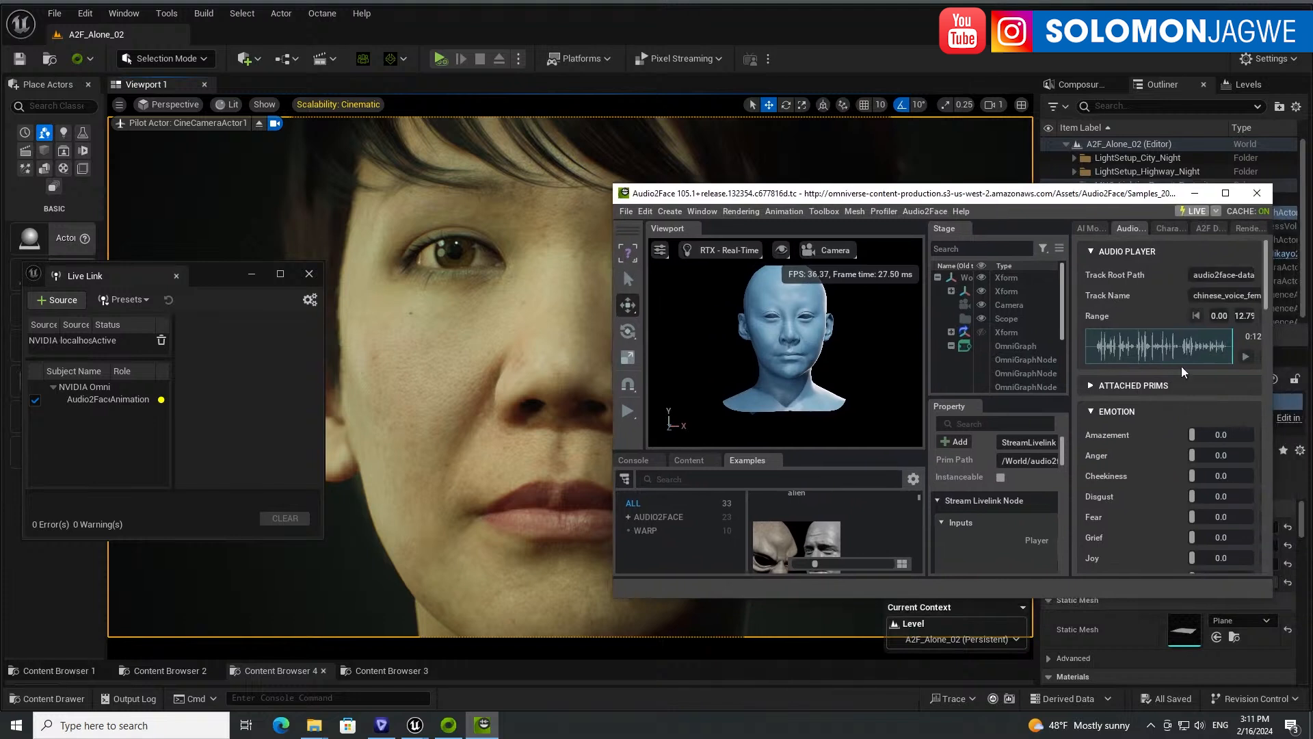
left_click(1245, 356)
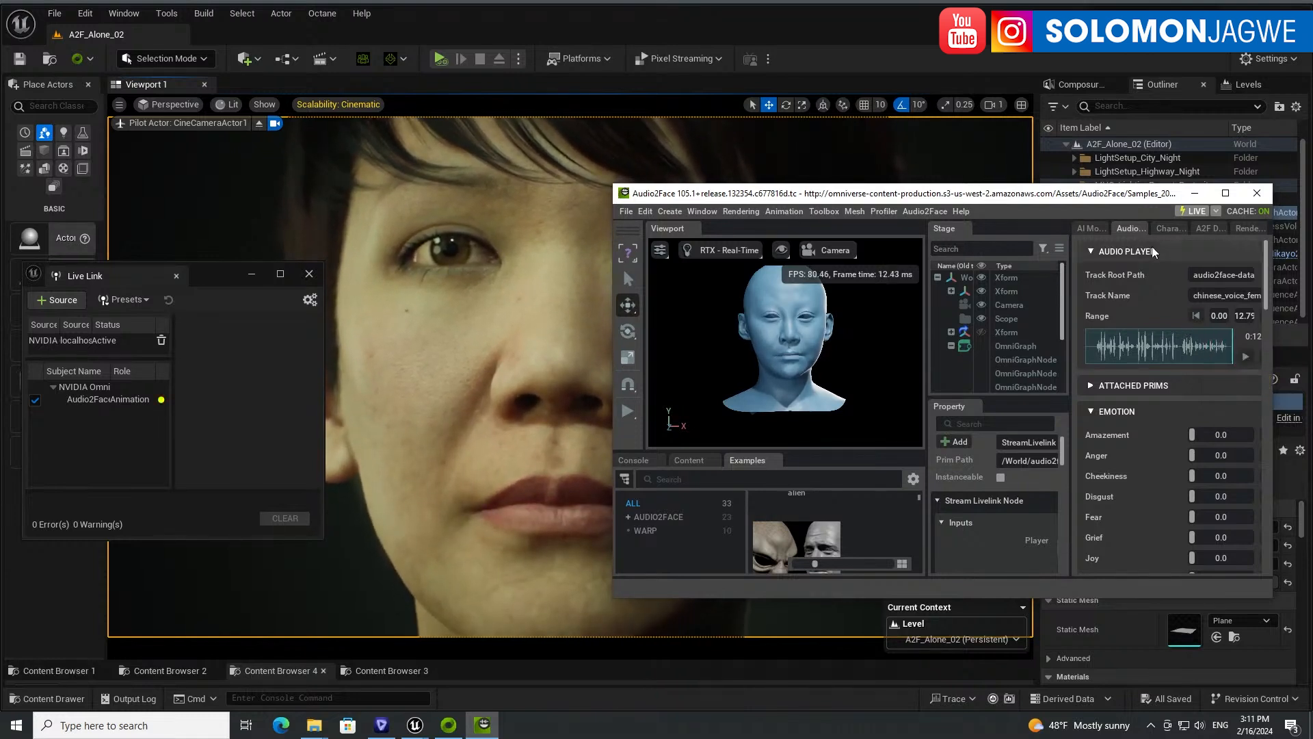
- Widen the floating Audio2Face window and reposition it over the Unreal viewport
left_click_drag(1090, 204, 751, 269)
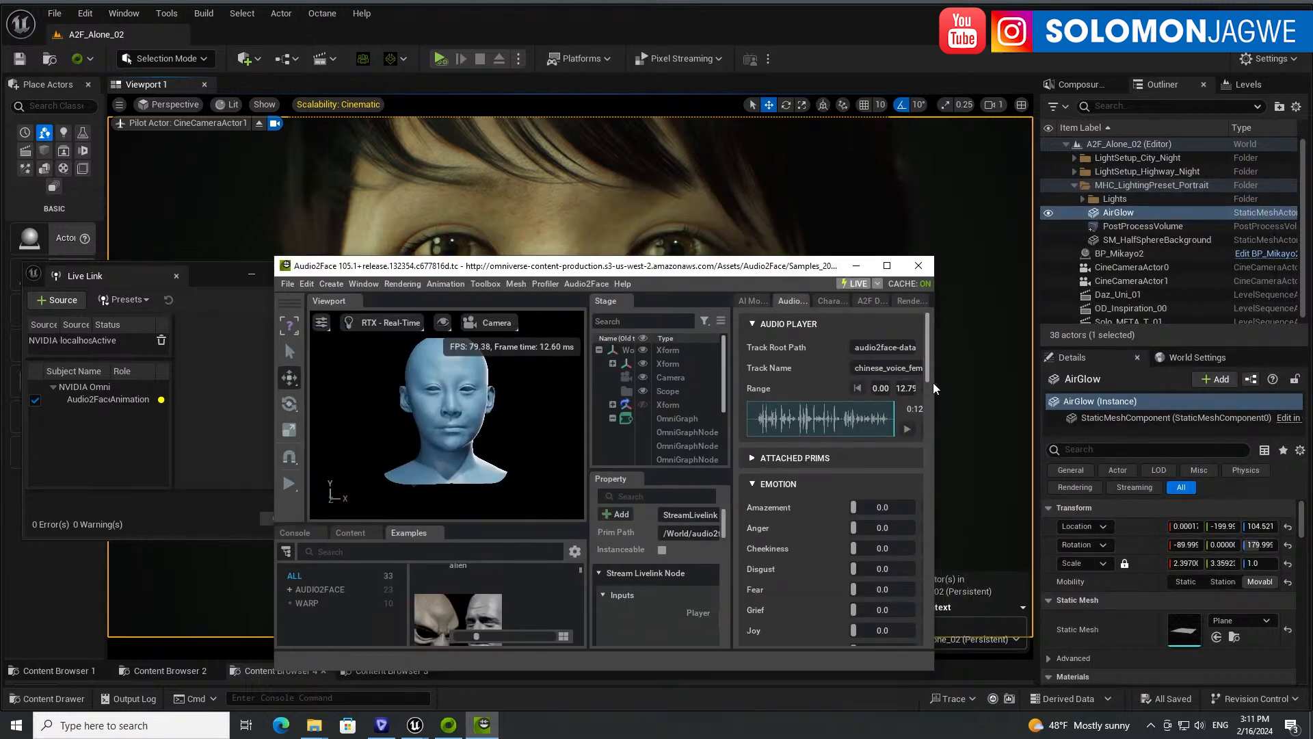
left_click_drag(933, 383, 1181, 382)
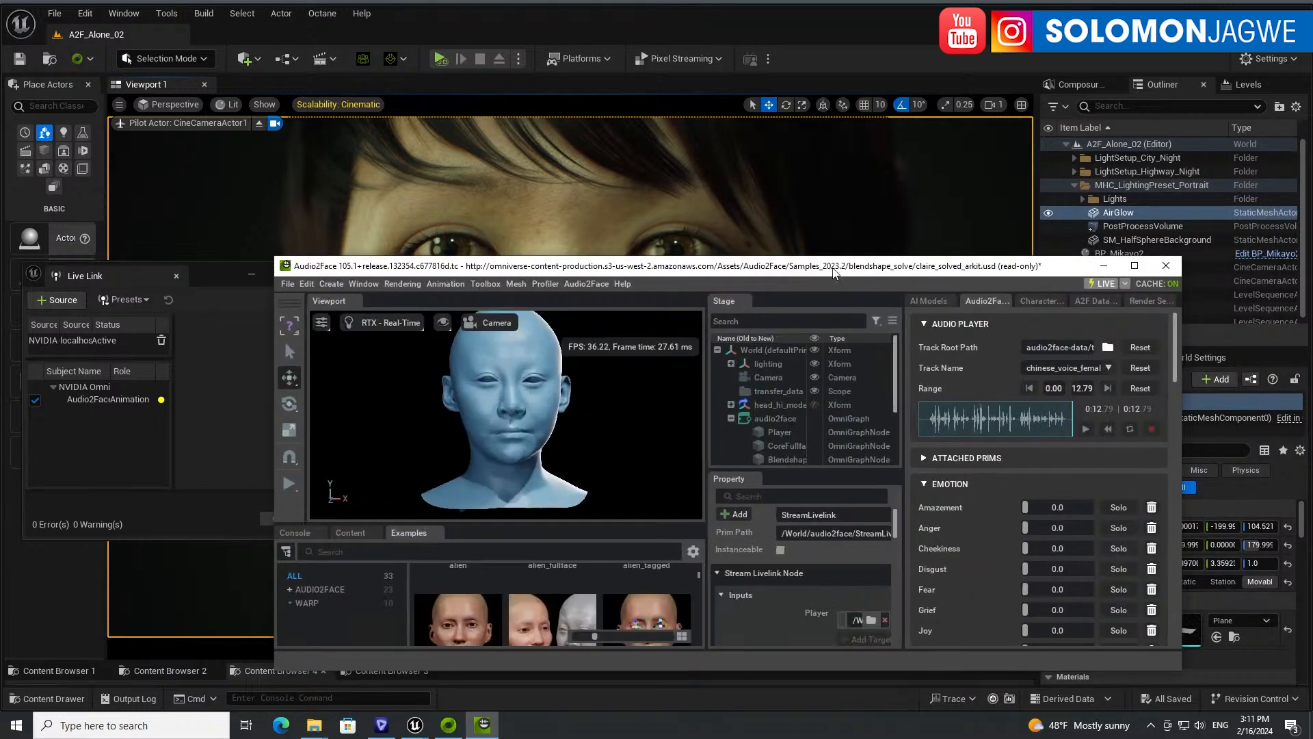
left_click_drag(834, 271, 748, 203)
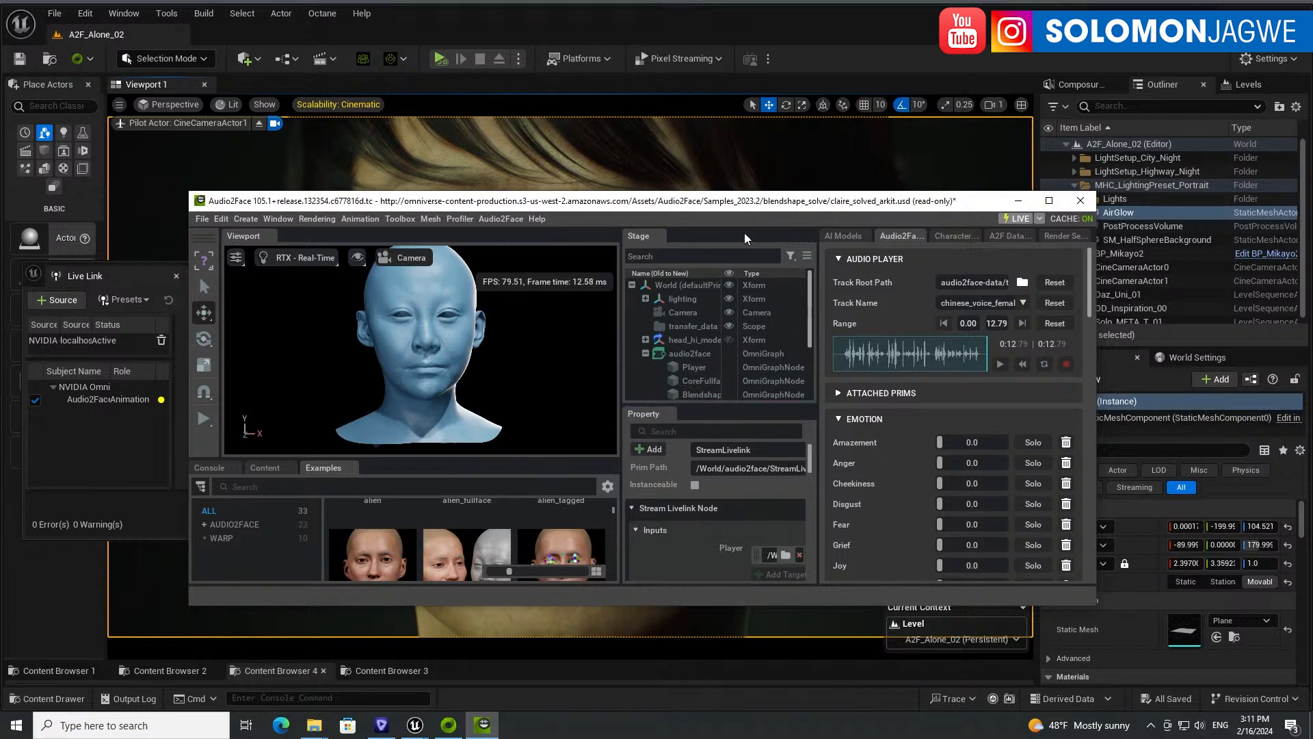
left_click_drag(767, 201, 659, 167)
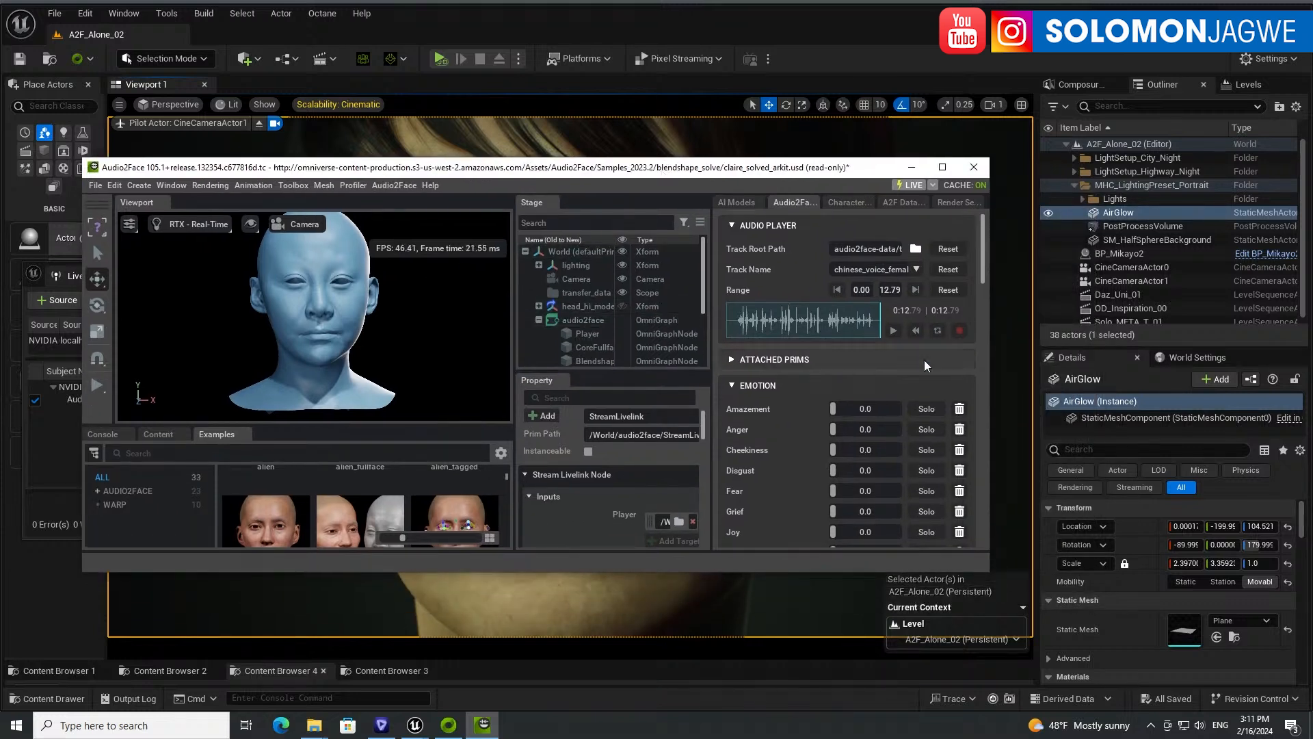
- Show the character transfer settings, enlarge the Audio2Face window further, and reselect the StreamLivelink node
left_click(848, 203)
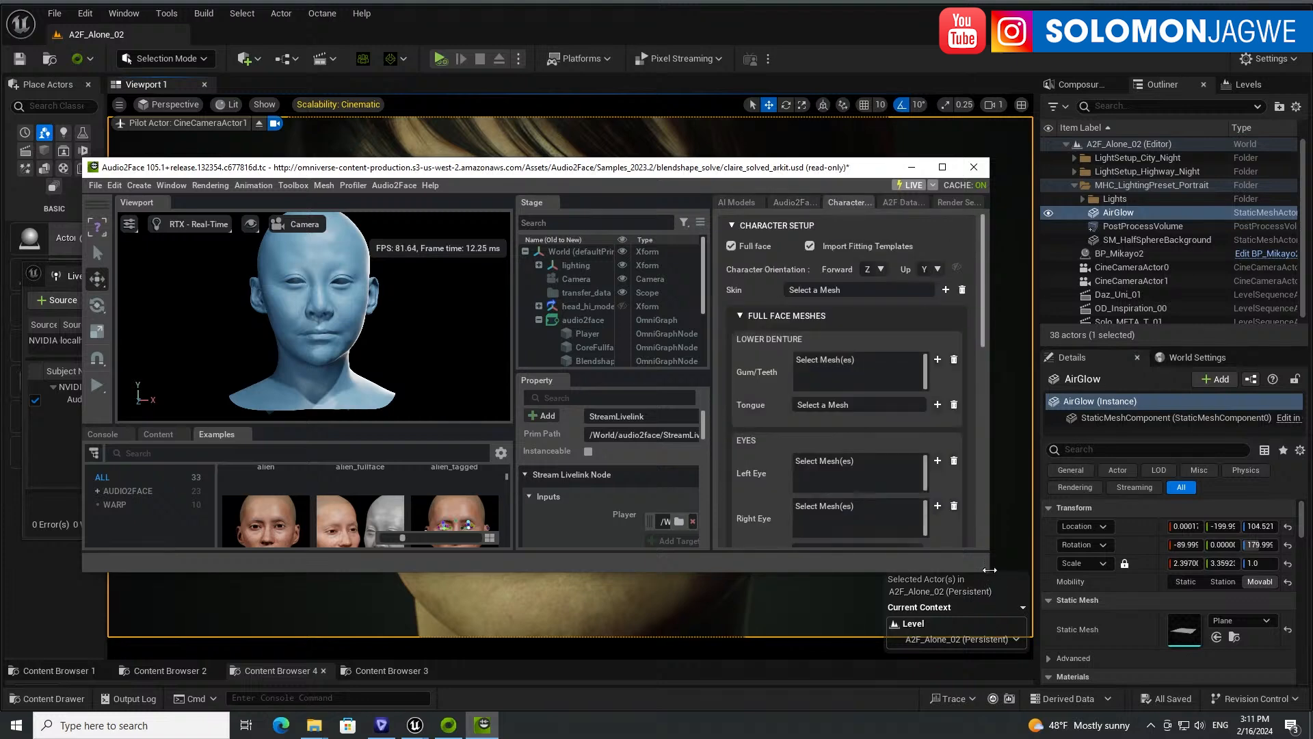
left_click_drag(989, 573, 1185, 628)
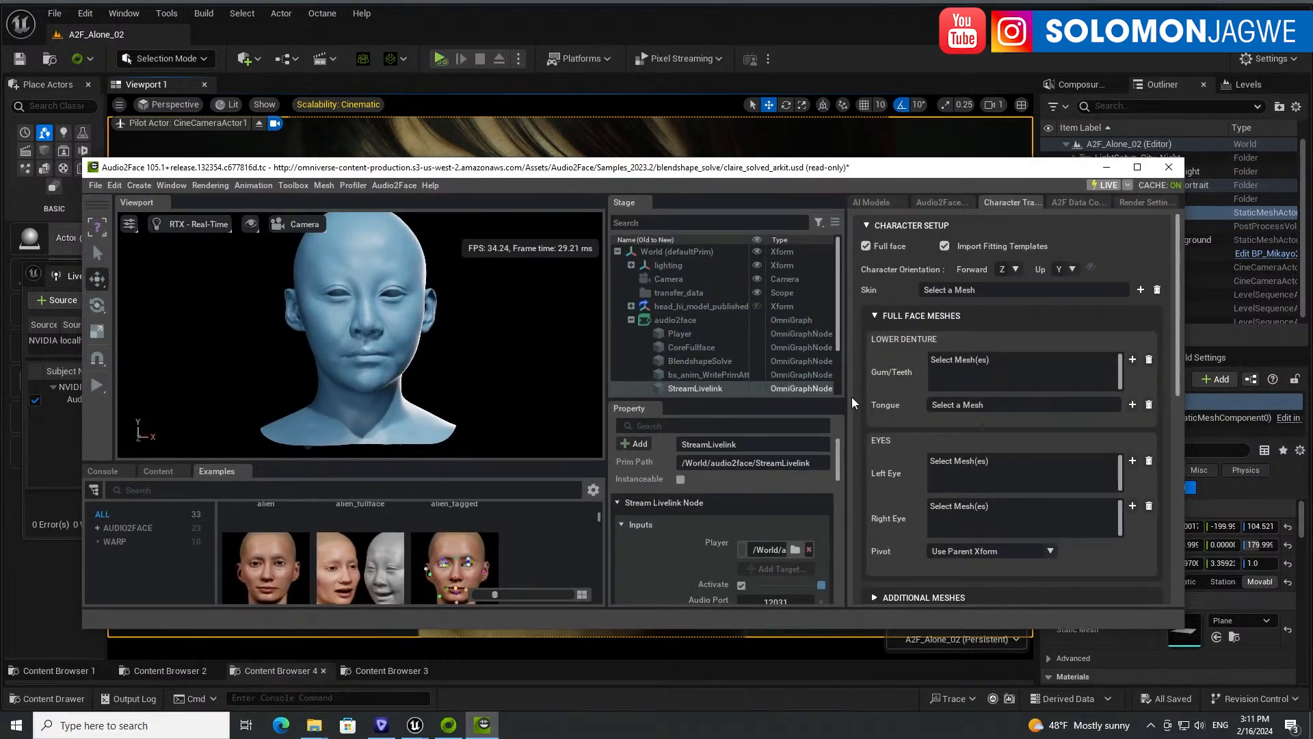
left_click(677, 307)
scroll(765, 351, "down", 2)
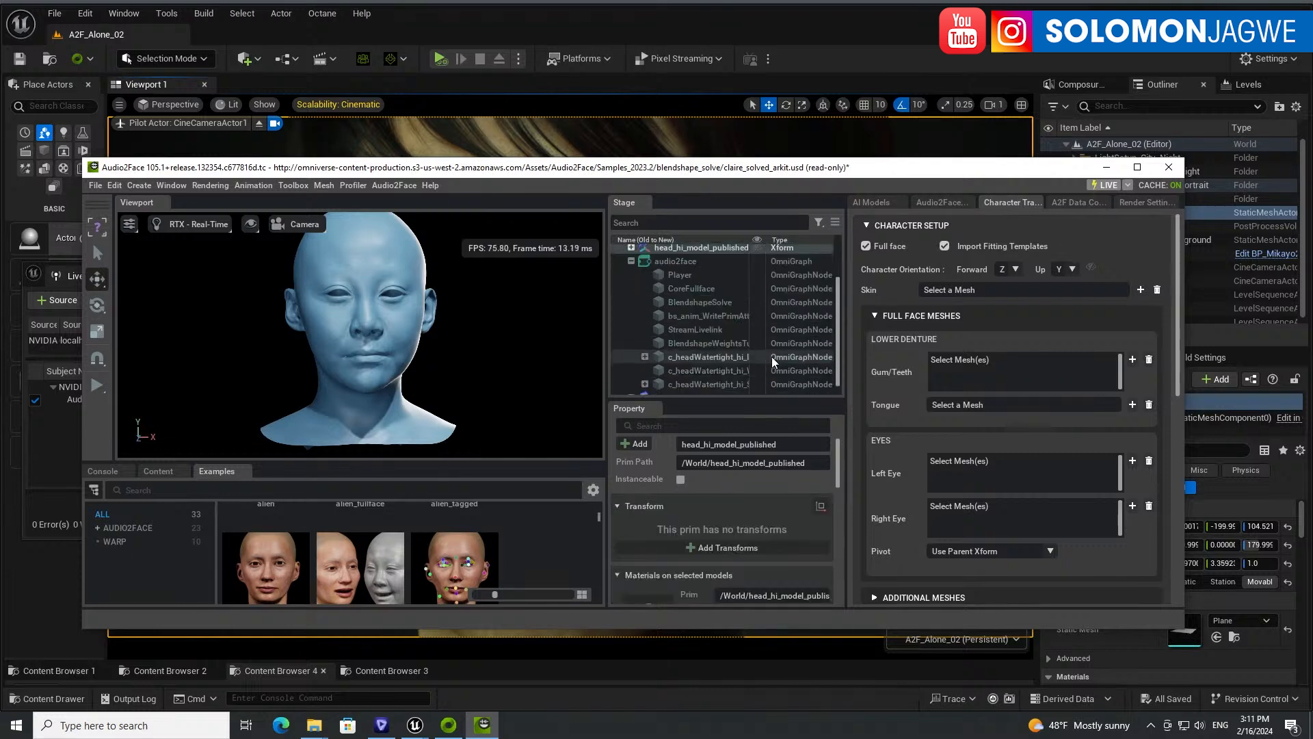
left_click(688, 331)
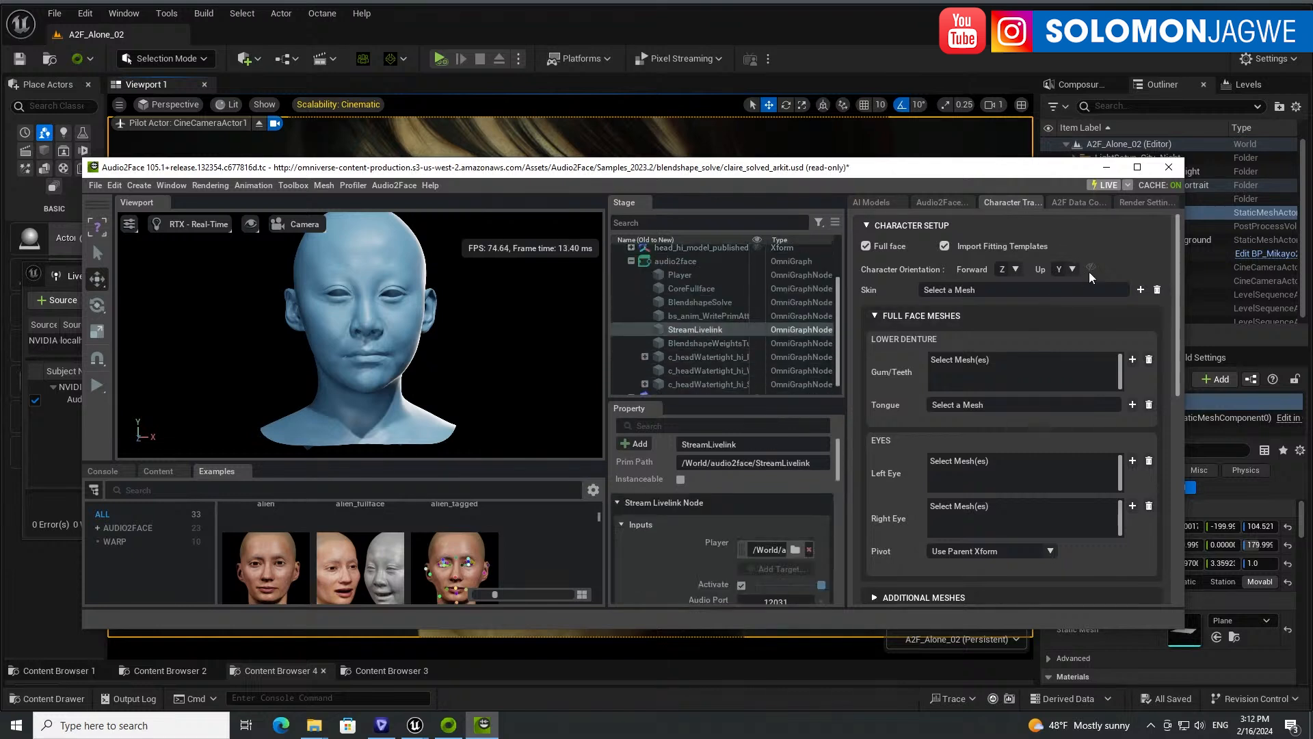
- Widen the settings area, select the BlendshapeSolve solver for data conversion, and return to the Audio2Face tool after viewing the AI models
left_click(1068, 200)
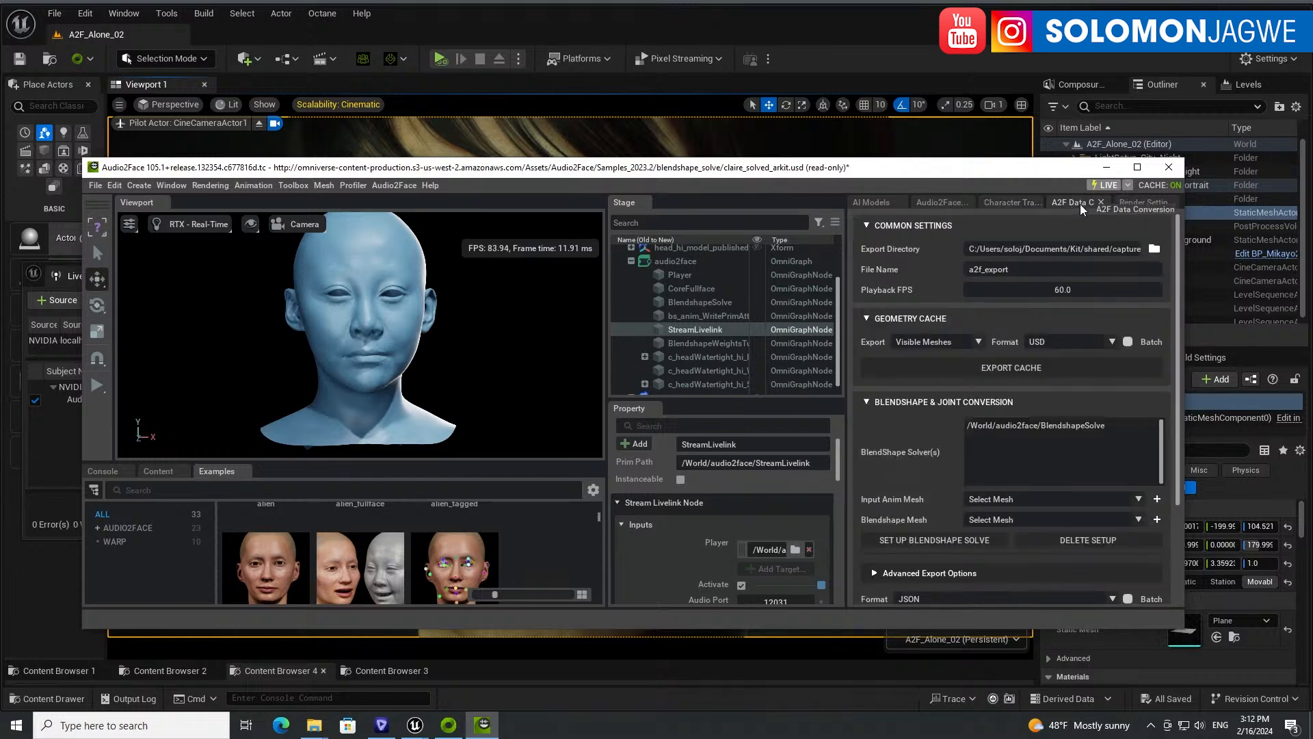
left_click_drag(846, 206, 744, 206)
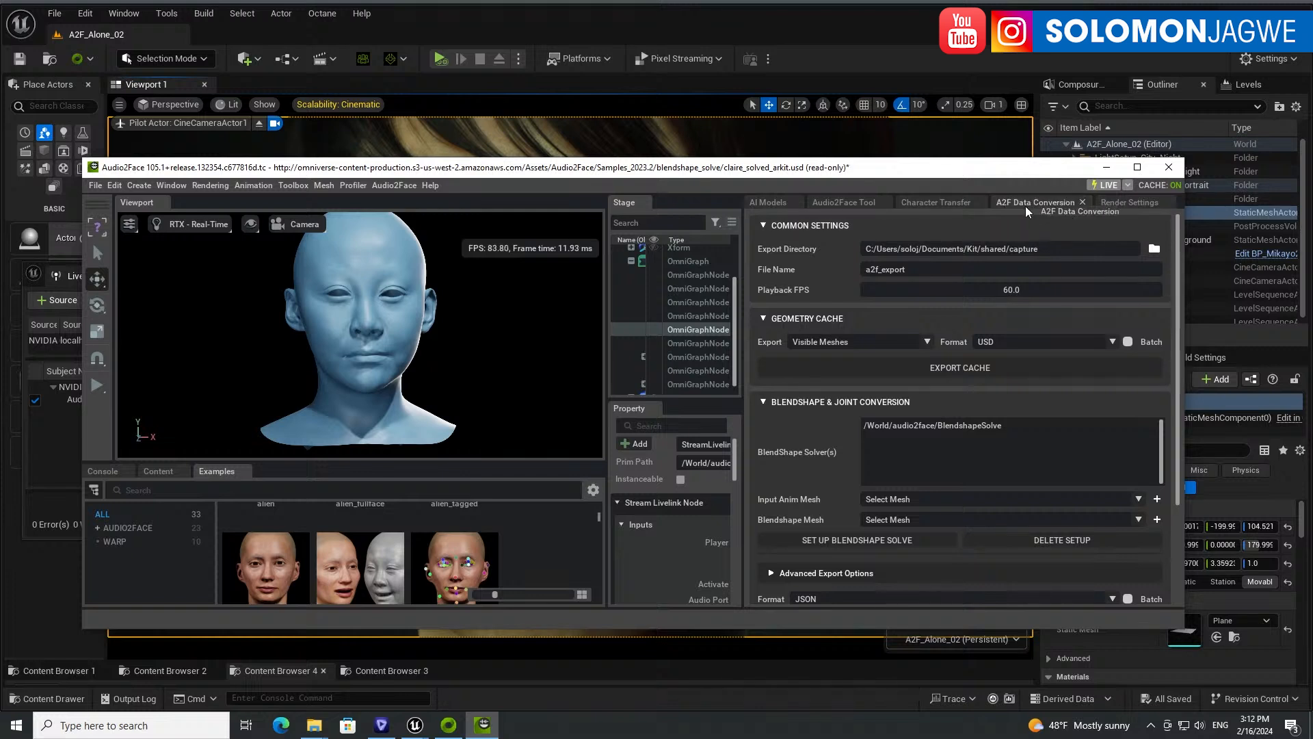
left_click(944, 429)
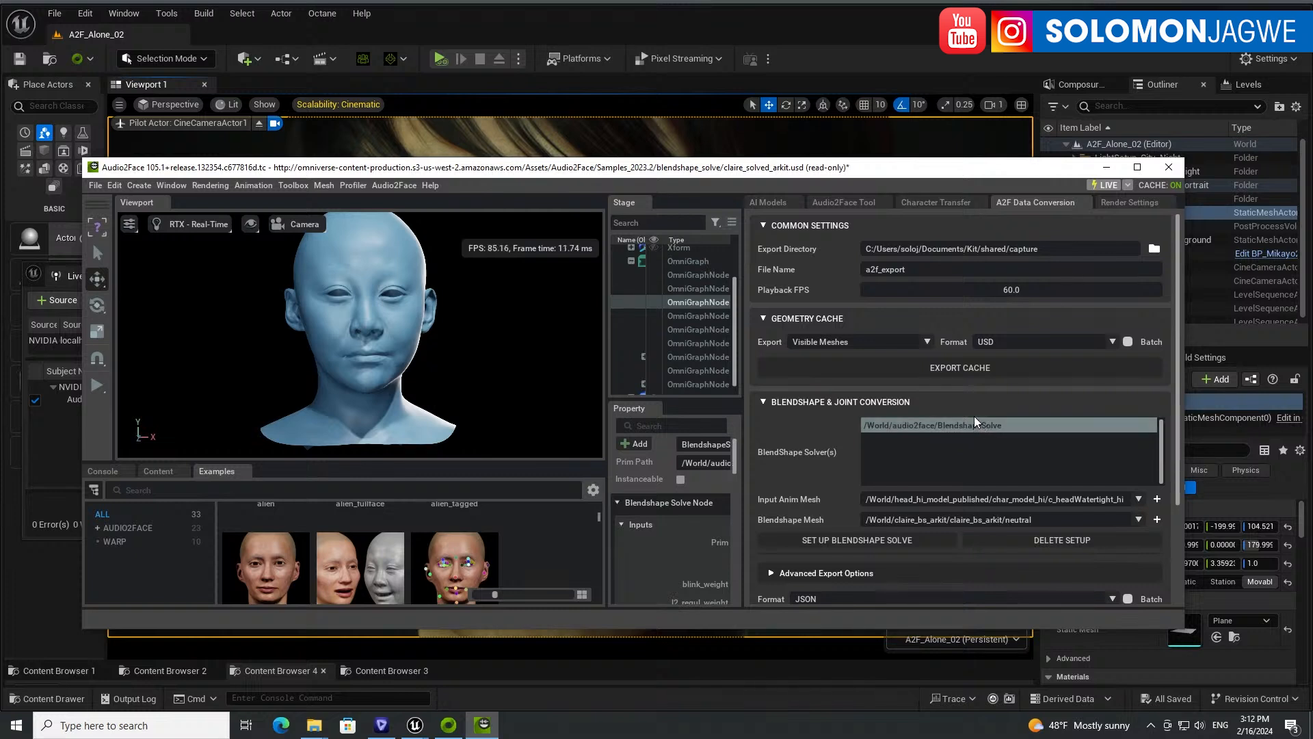
left_click(777, 204)
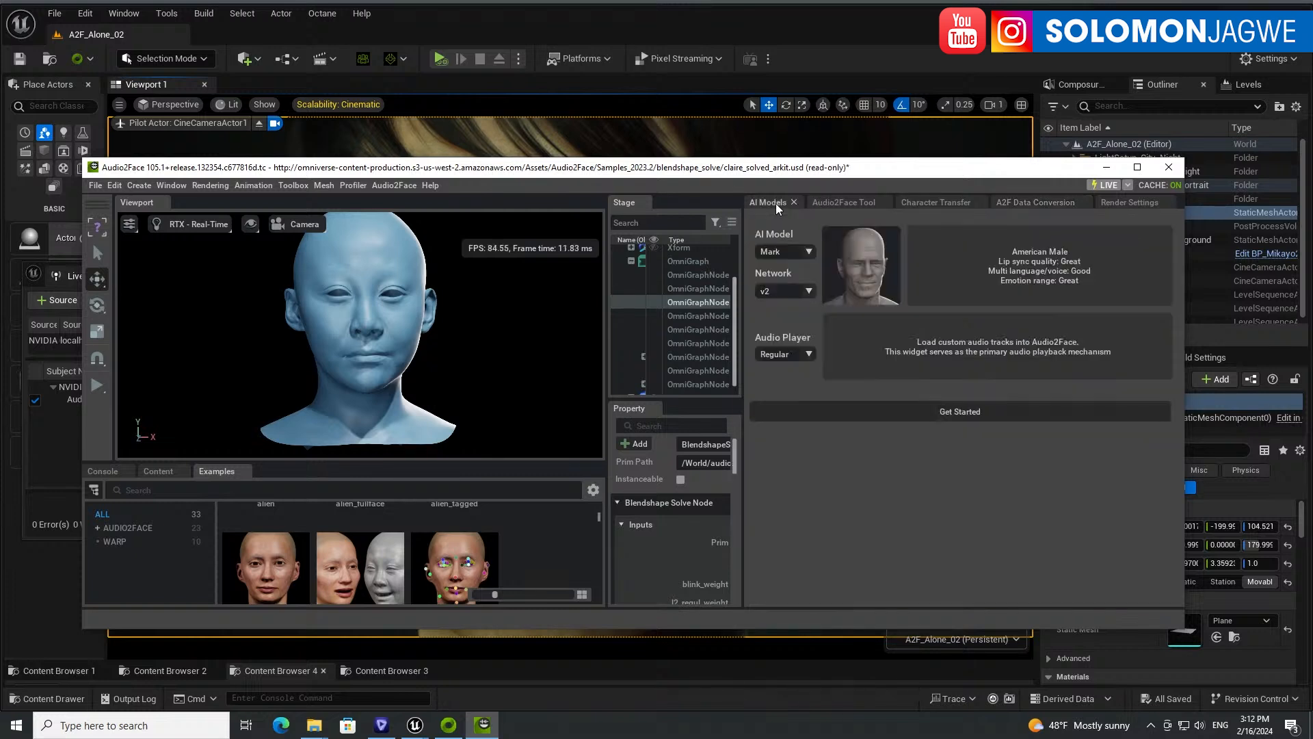
left_click(840, 202)
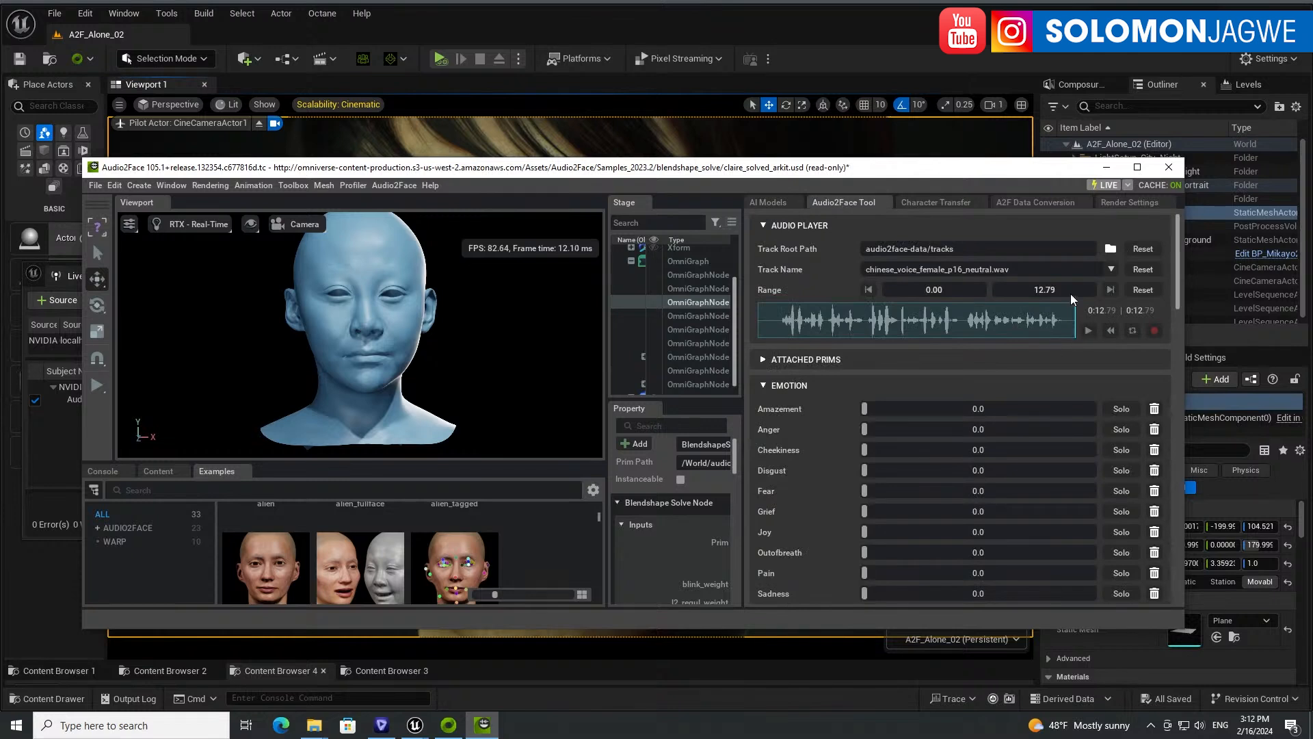
- Switch the audio track to chinese_voice_female_p20_anger.wav and preview part of it
left_click(1109, 269)
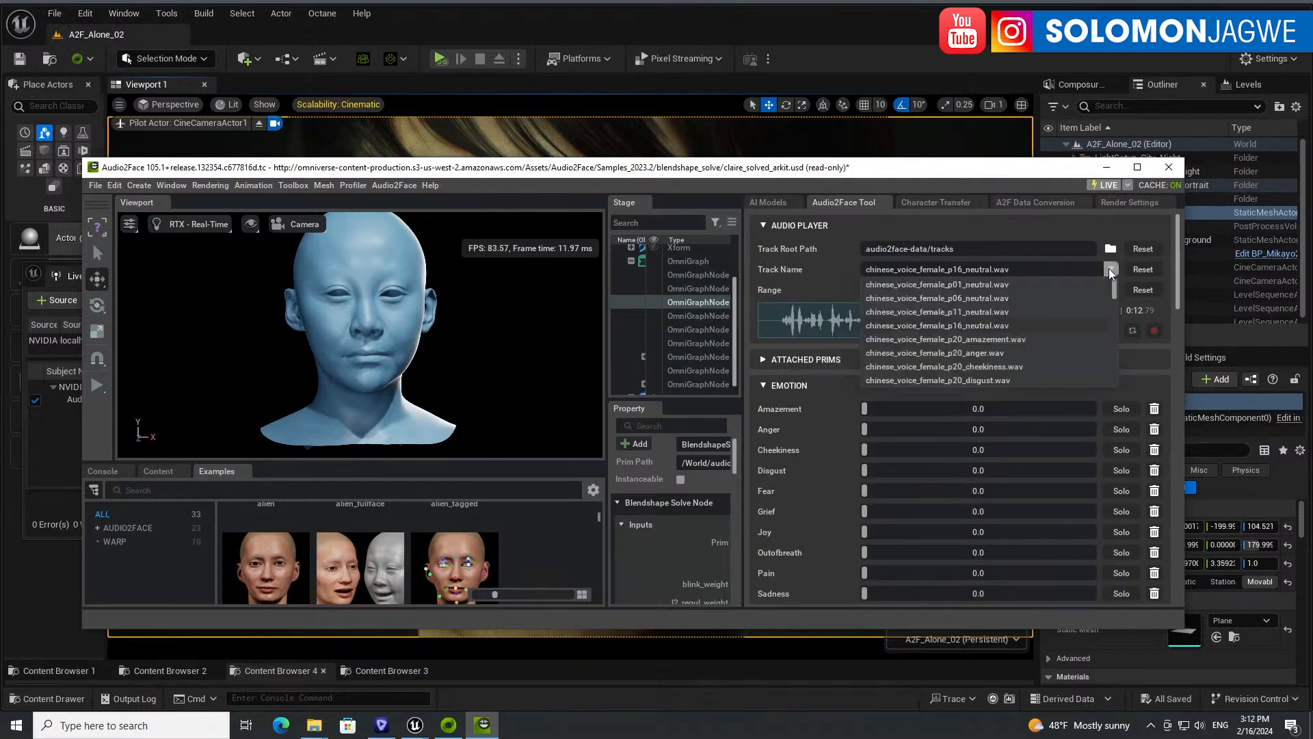
left_click(979, 354)
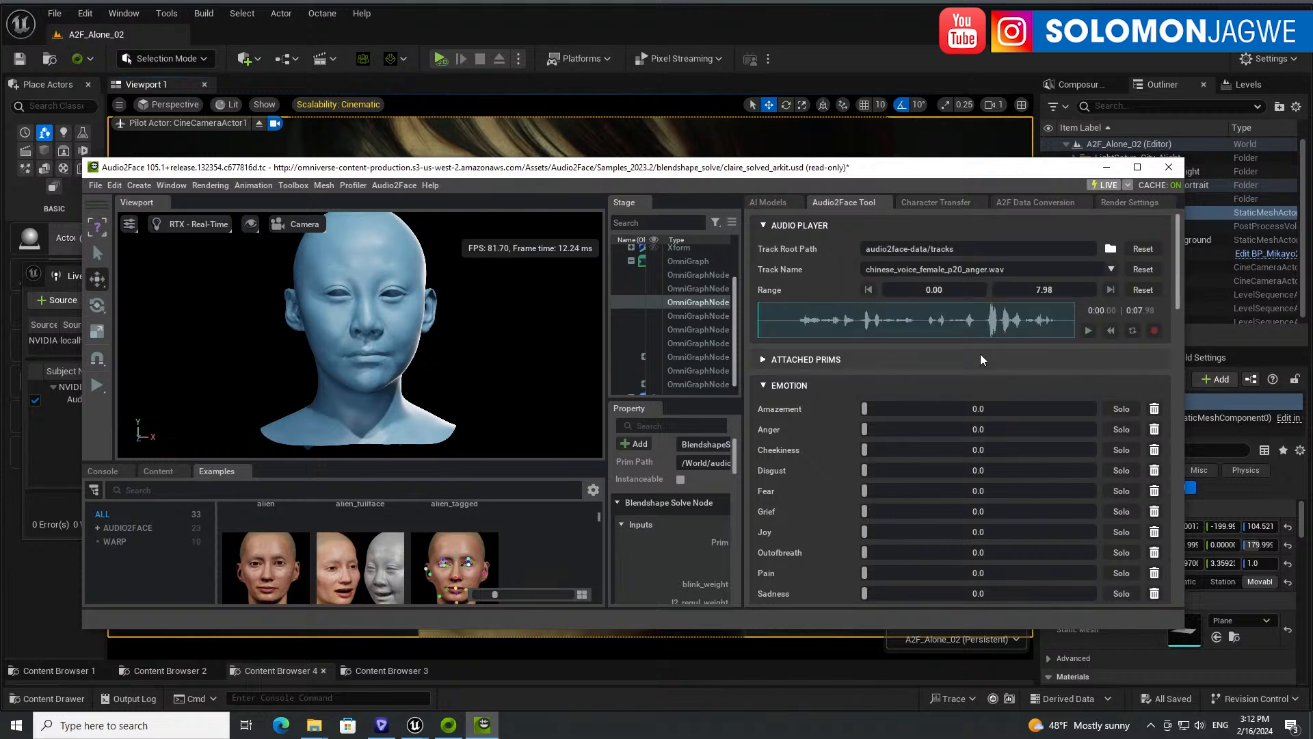
left_click(1087, 331)
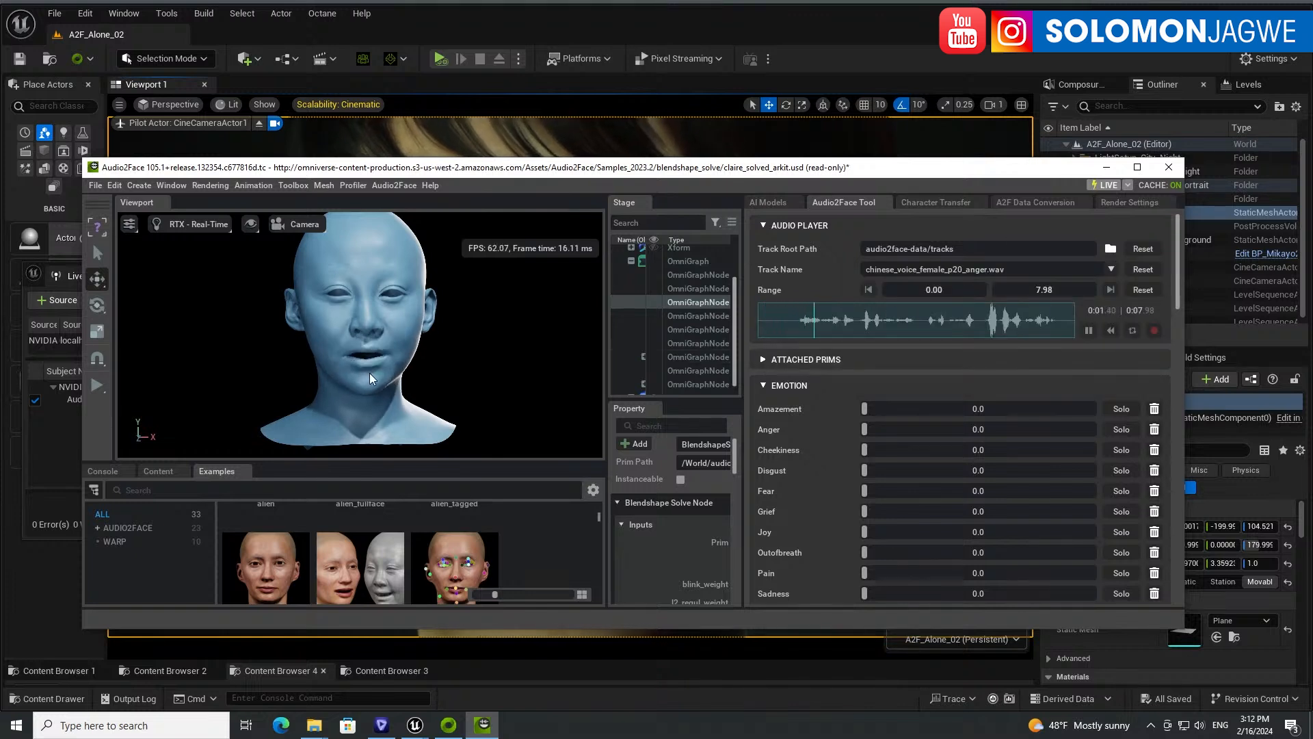
left_click(1090, 332)
- Set the audio track to chinese_voice_female_p06_neutral.wav and play it, moving Audio2Face aside briefly to watch the MetaHuman
left_click(1111, 270)
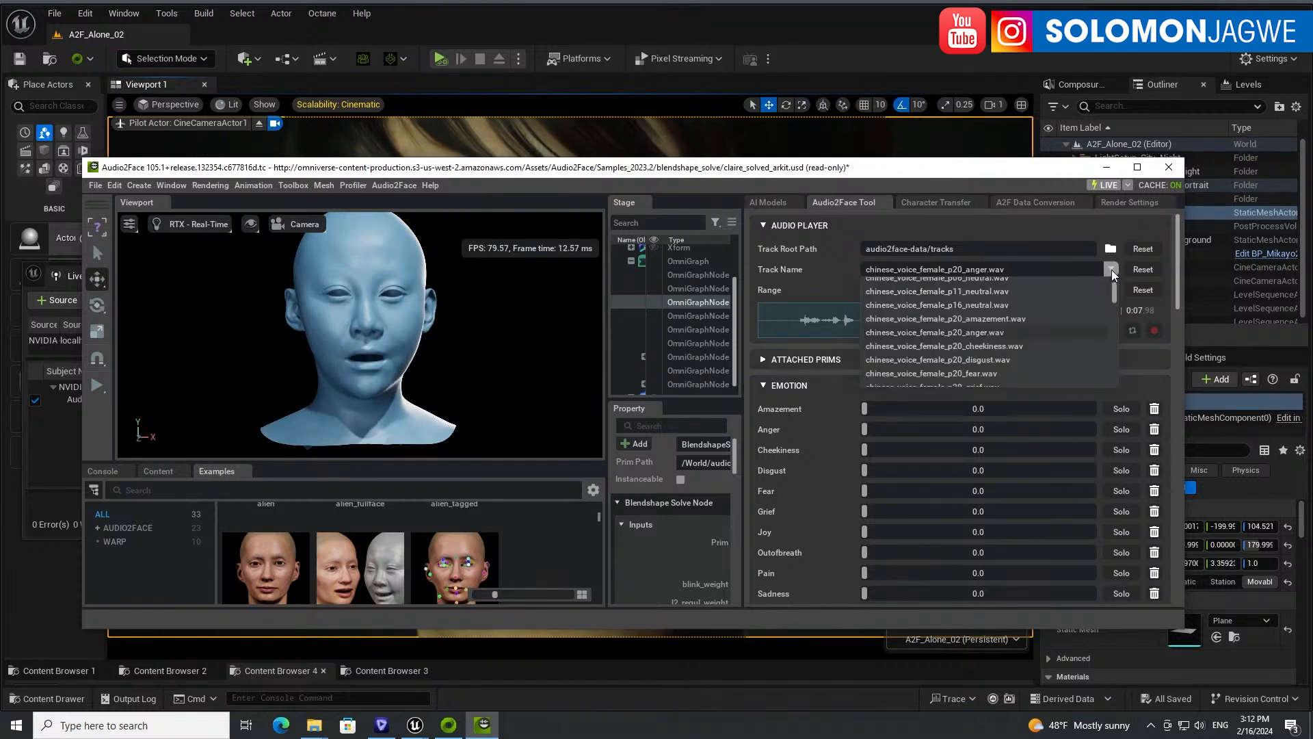
scroll(1067, 312, "up", 1)
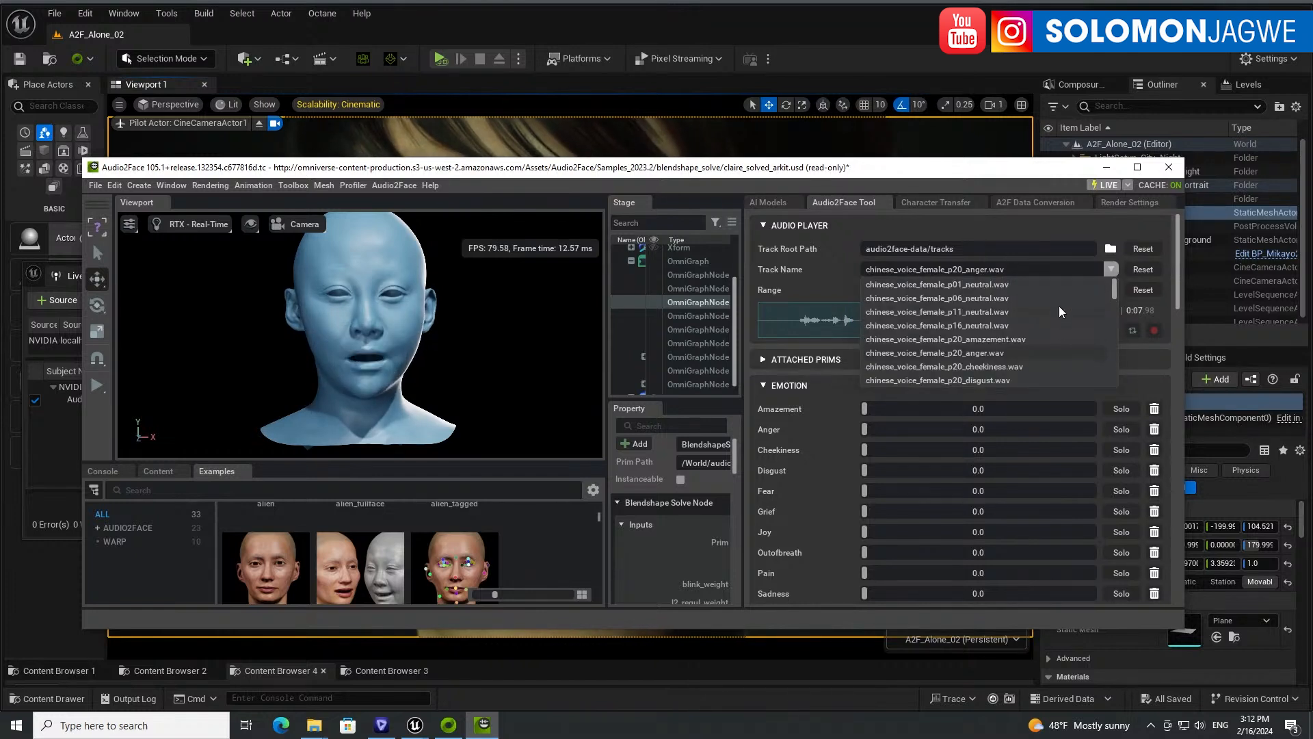
left_click(996, 298)
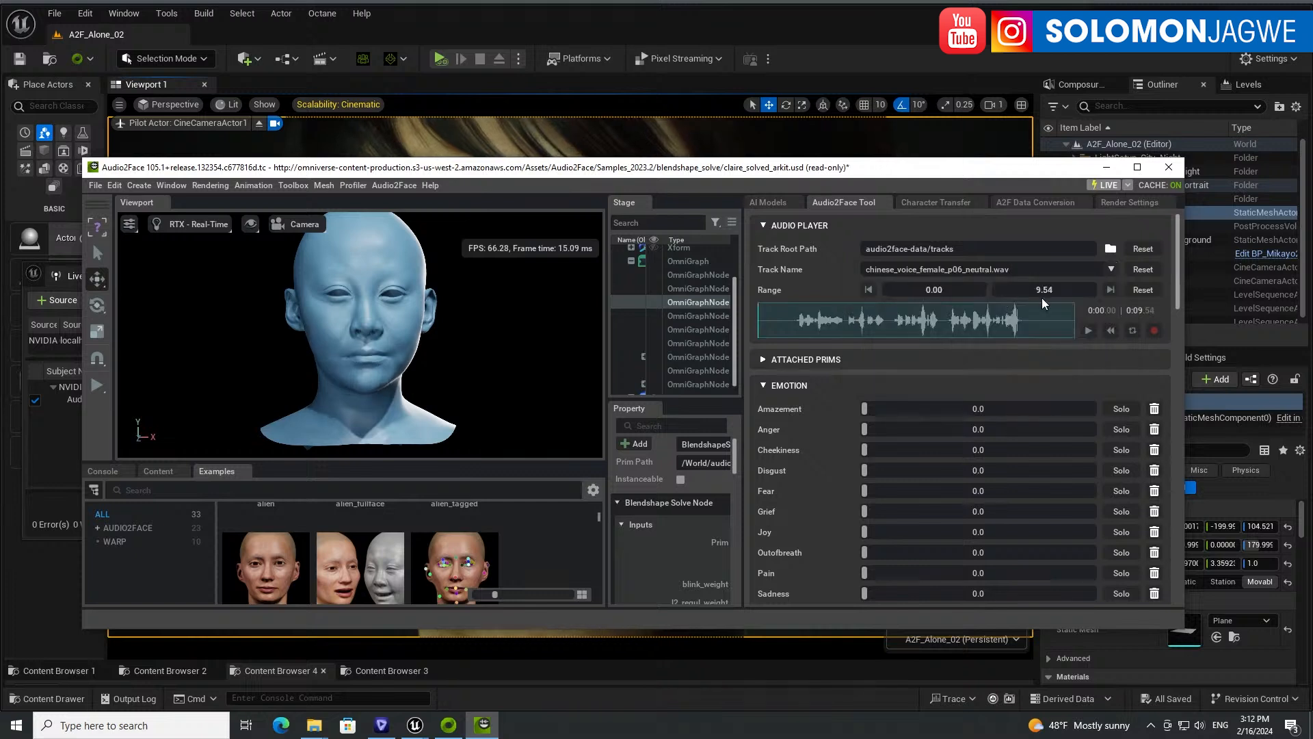
left_click(1090, 331)
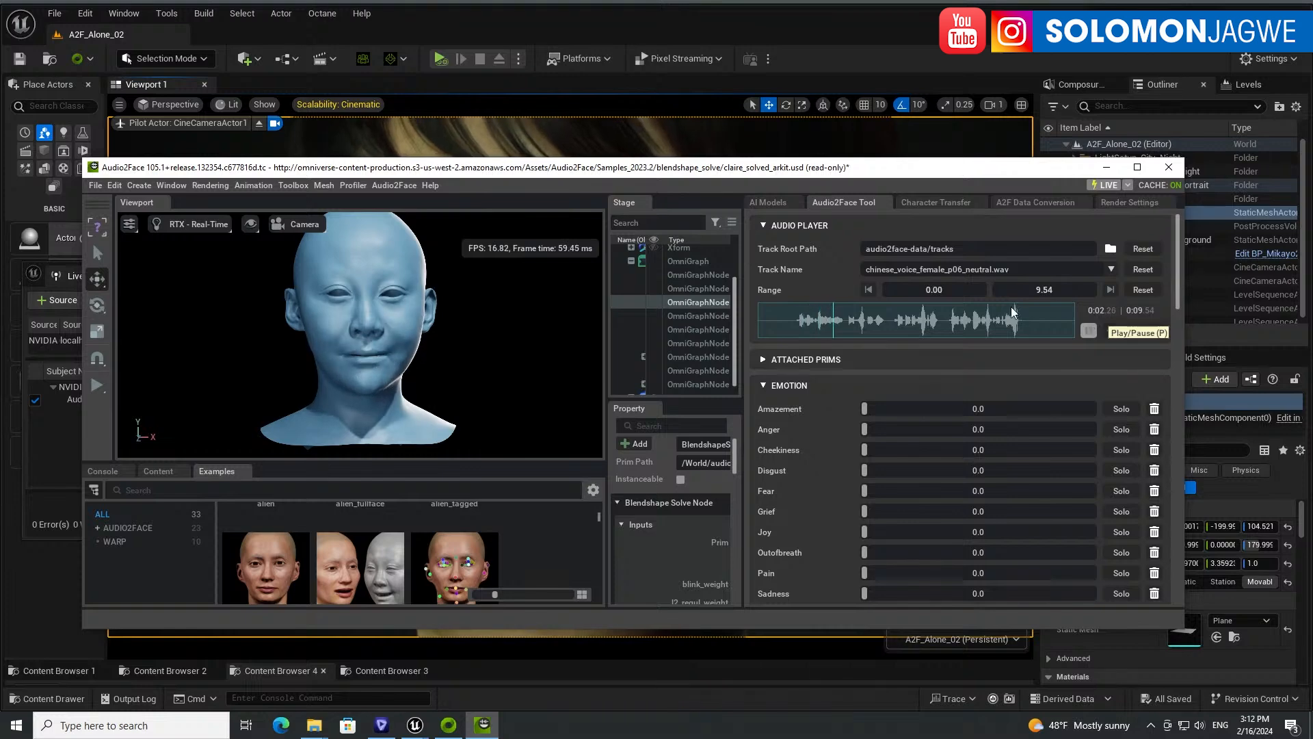
left_click_drag(446, 172, 1032, 205)
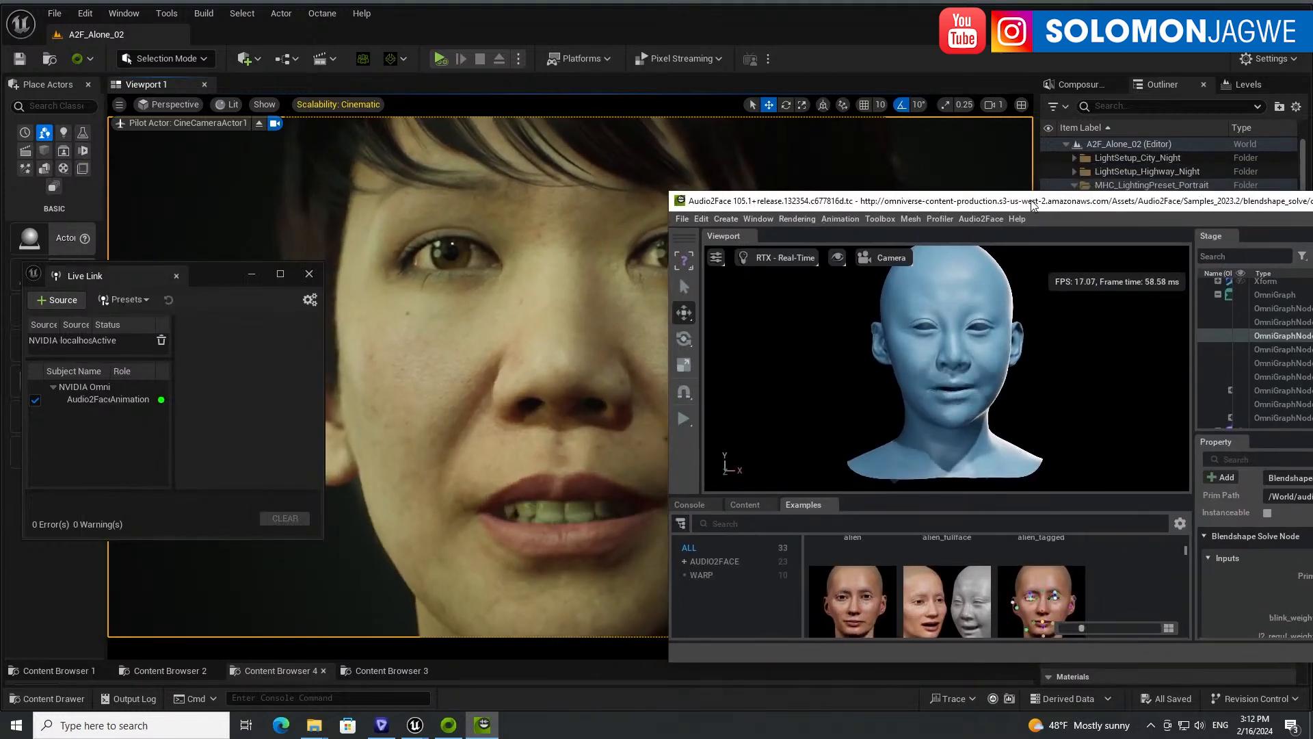
left_click_drag(1033, 205, 465, 158)
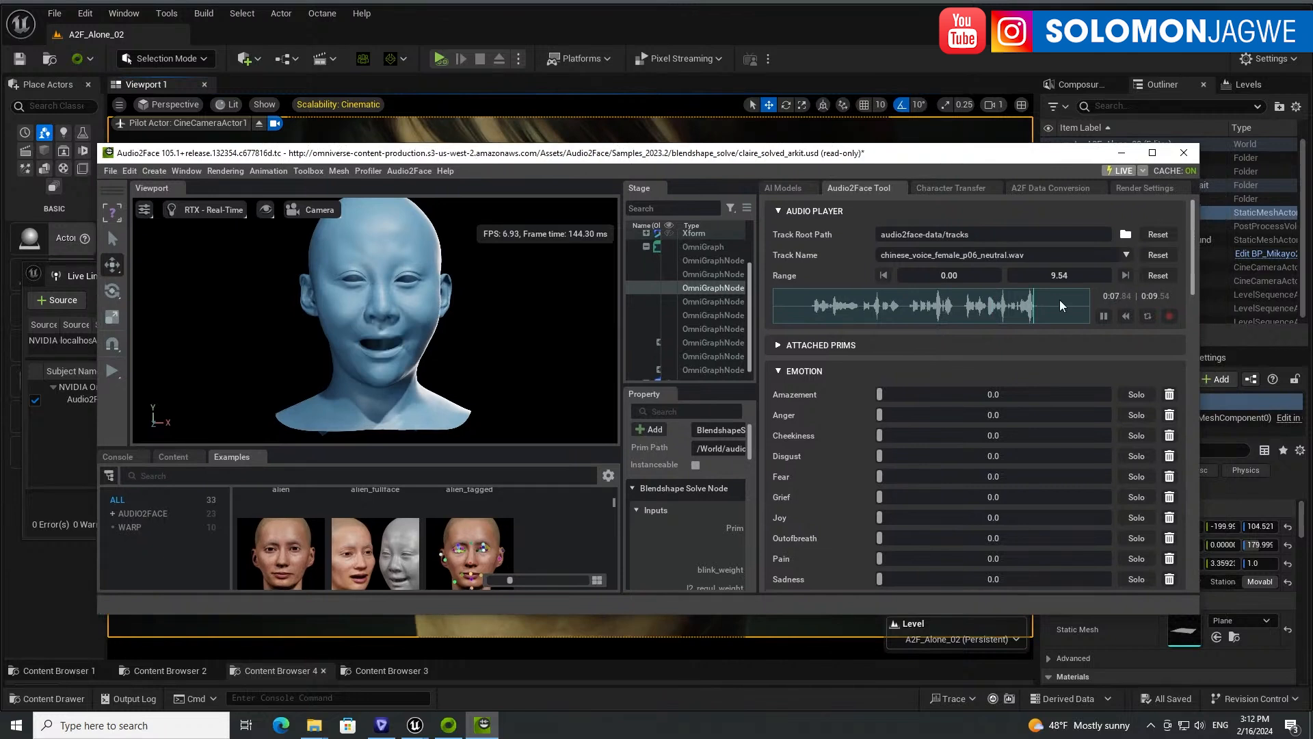
- Pause the audio track, then widen the Stage area to show full node names and clear the node selection
left_click(1104, 316)
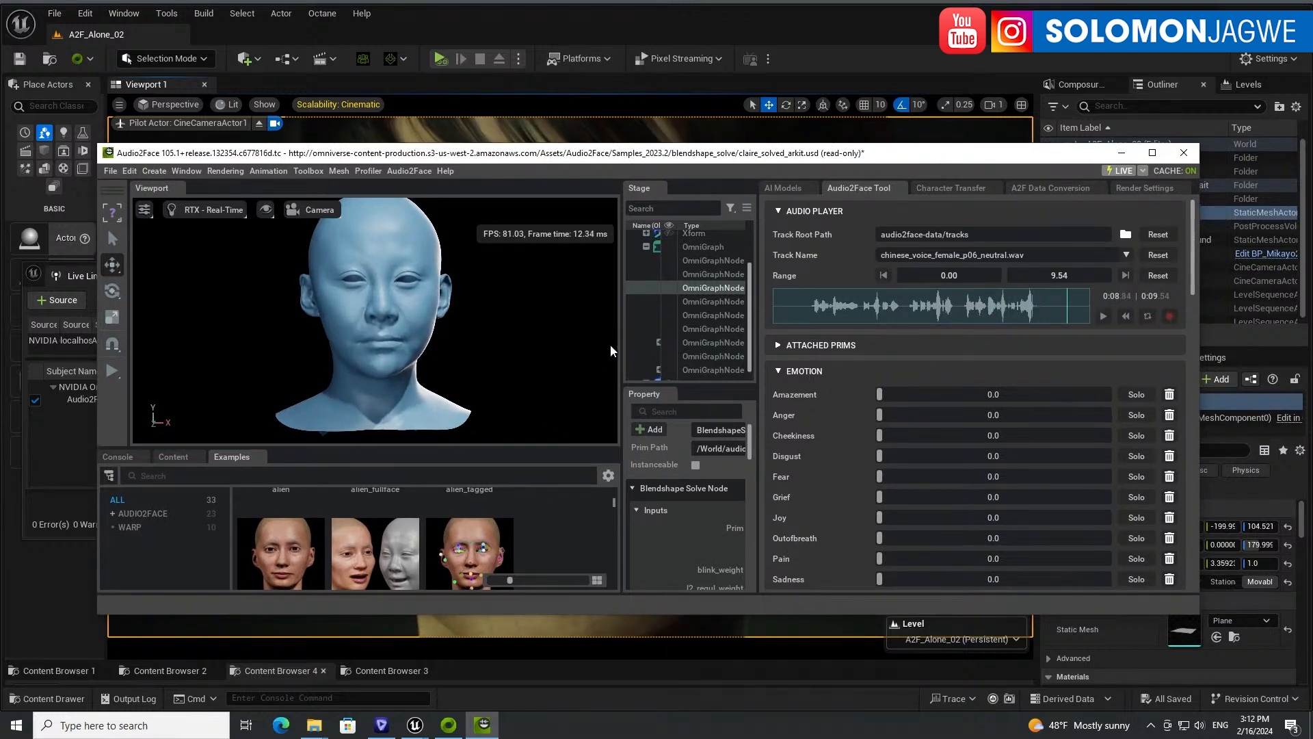
left_click_drag(621, 343, 506, 348)
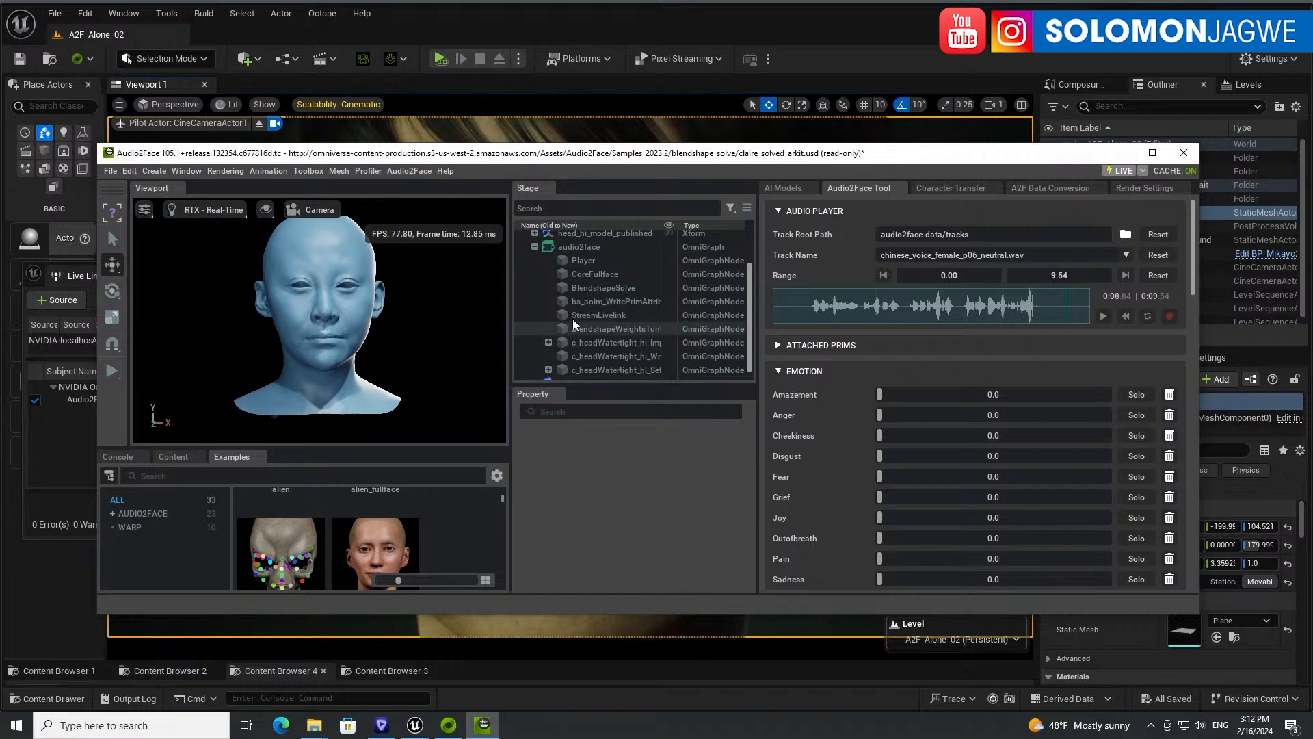
left_click(612, 287, "ctrl")
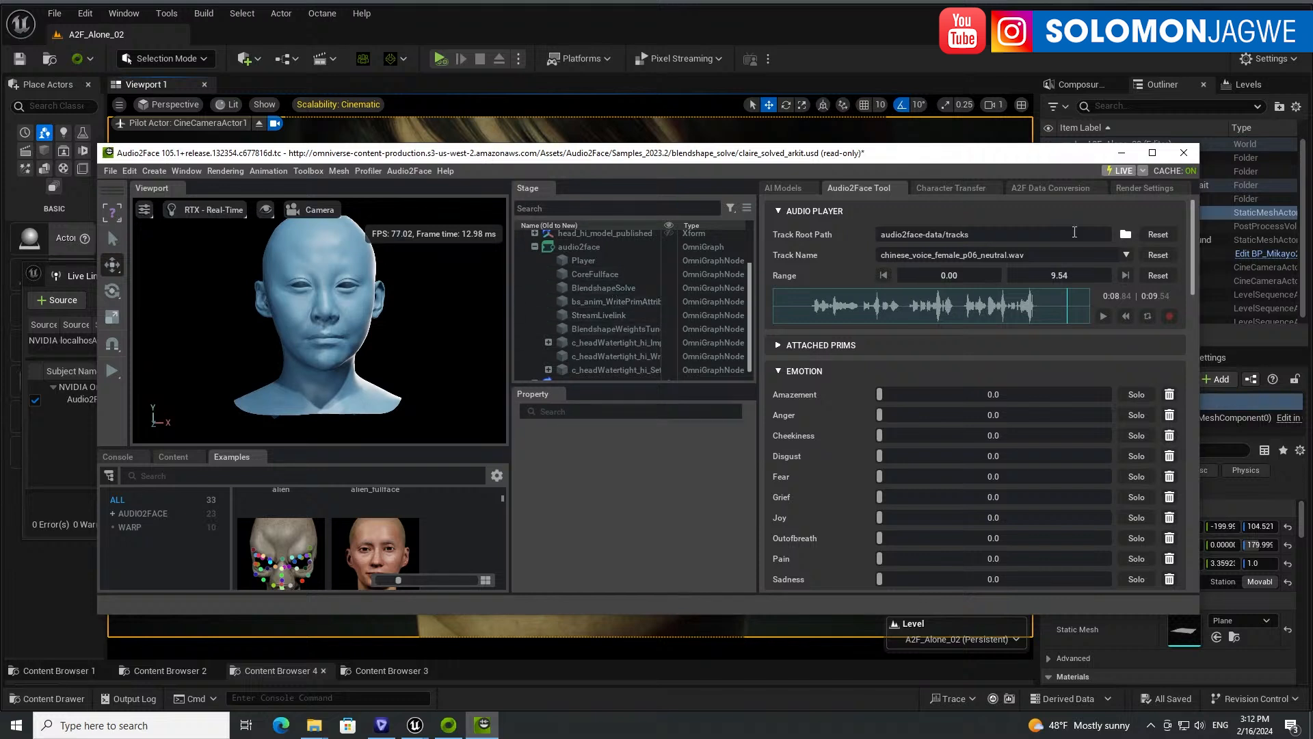
- Show the A2F data conversion settings and make the Audio2Face window tall enough to fit all export options
left_click(1050, 190)
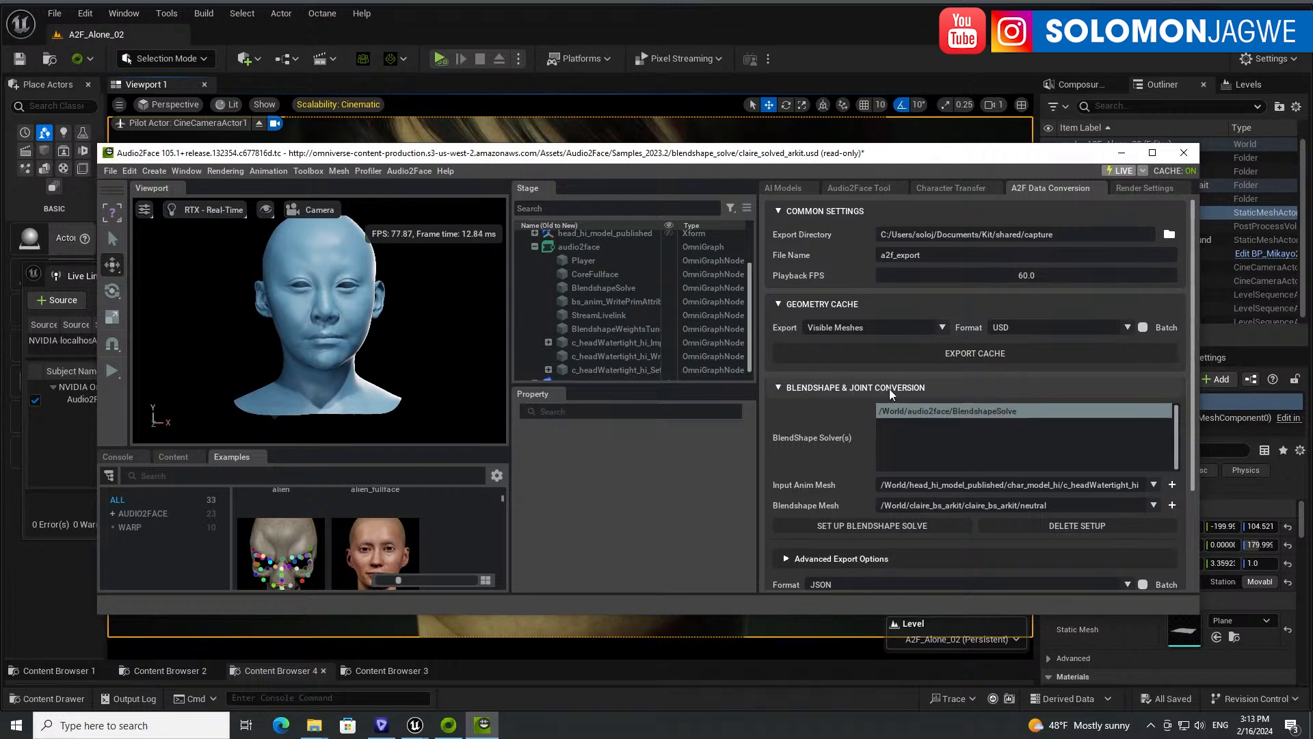
left_click_drag(984, 159, 969, 63)
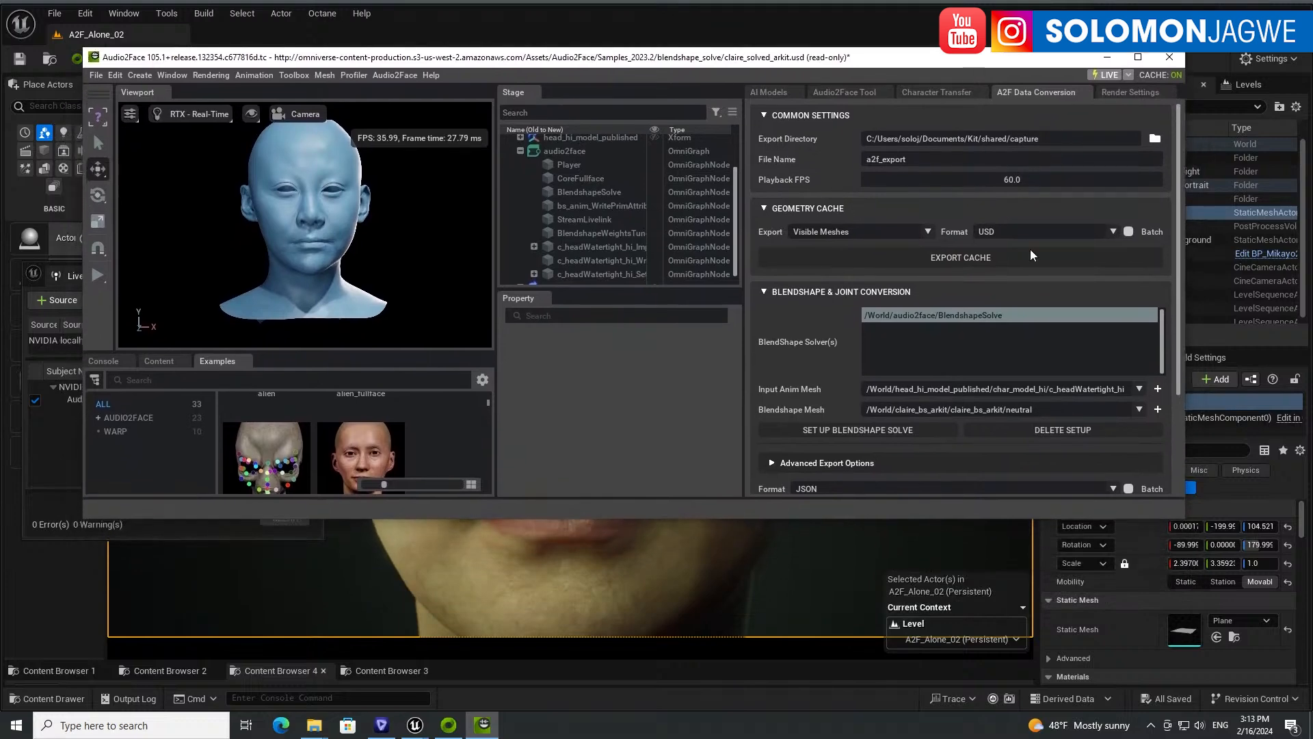
left_click_drag(1074, 518, 1099, 680)
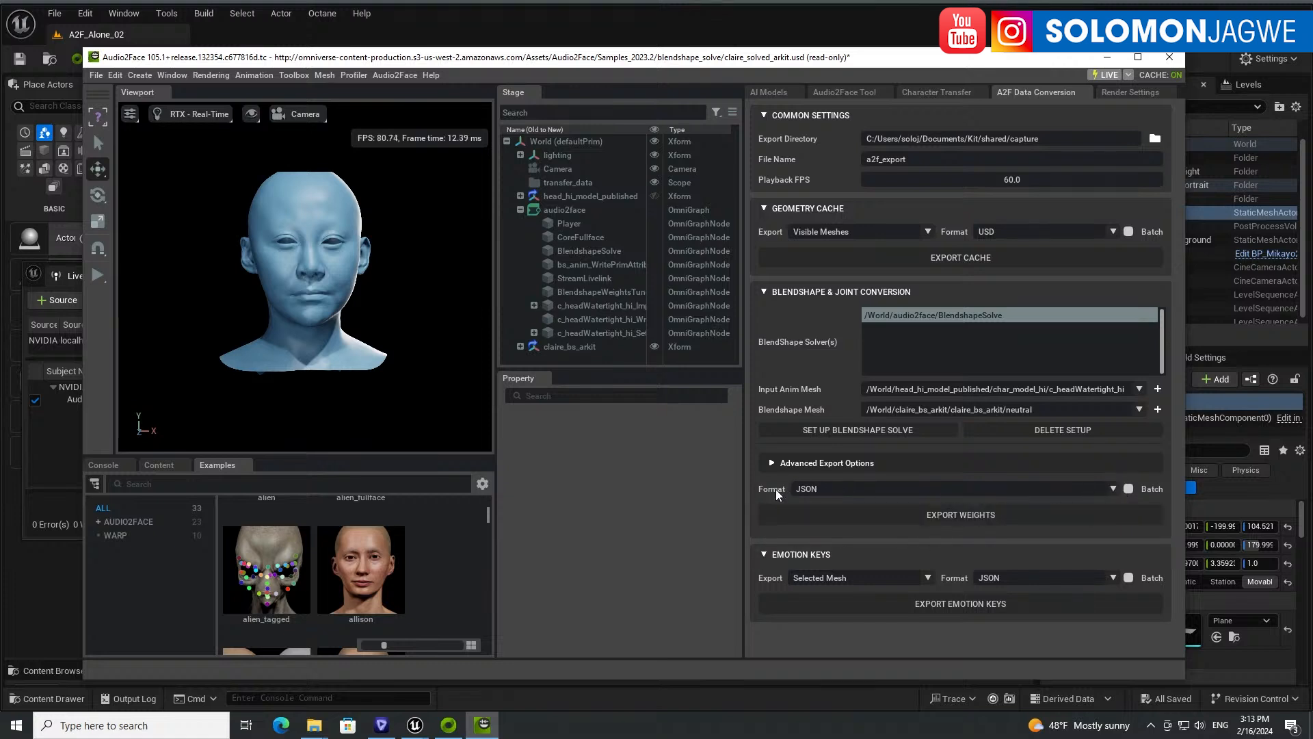
- Set the blendshape weights format to USD and start an export, cancelling rather than overwriting the existing file
left_click(1113, 489)
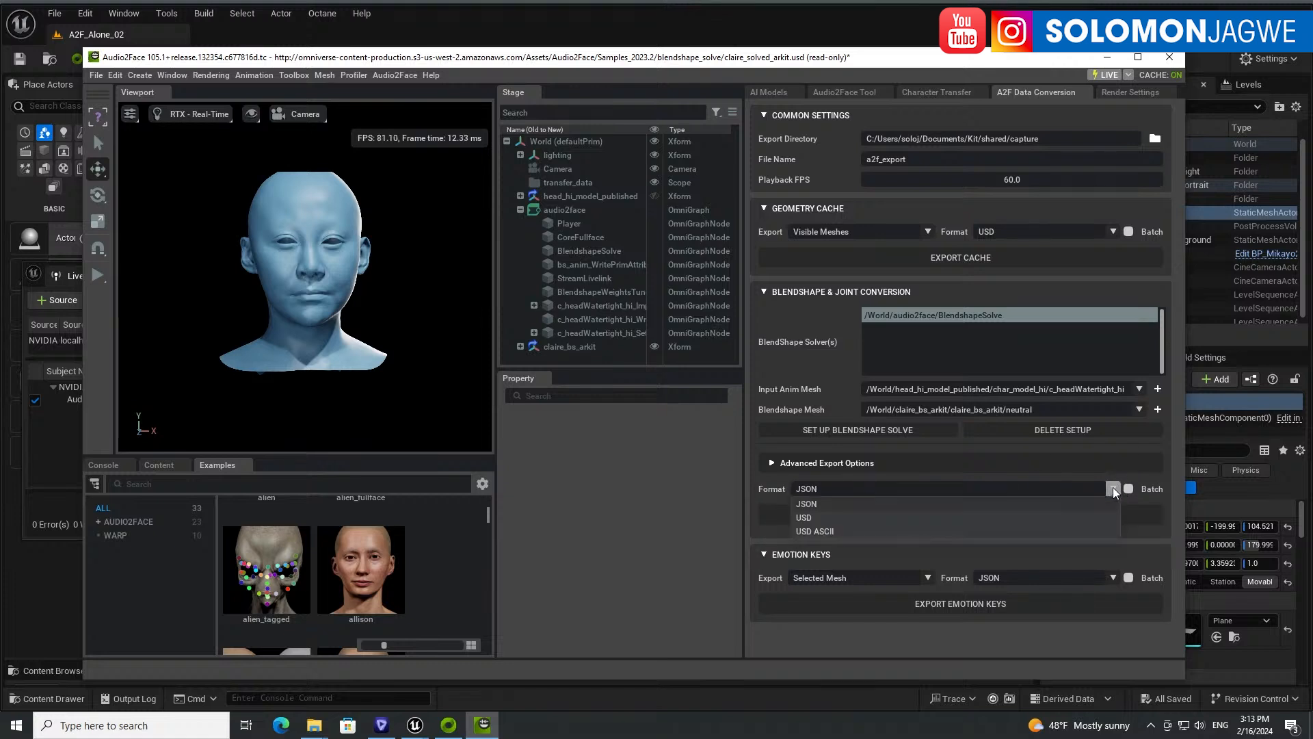
left_click(810, 519)
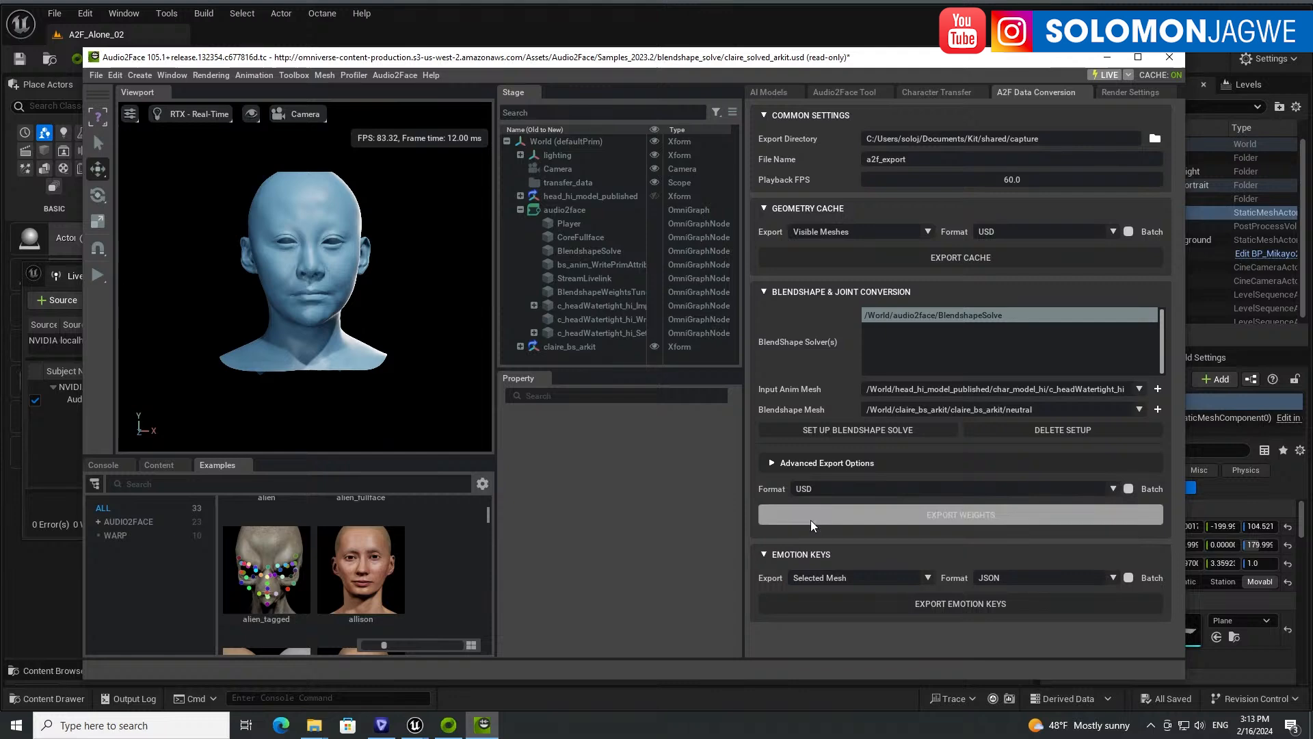
left_click(977, 514)
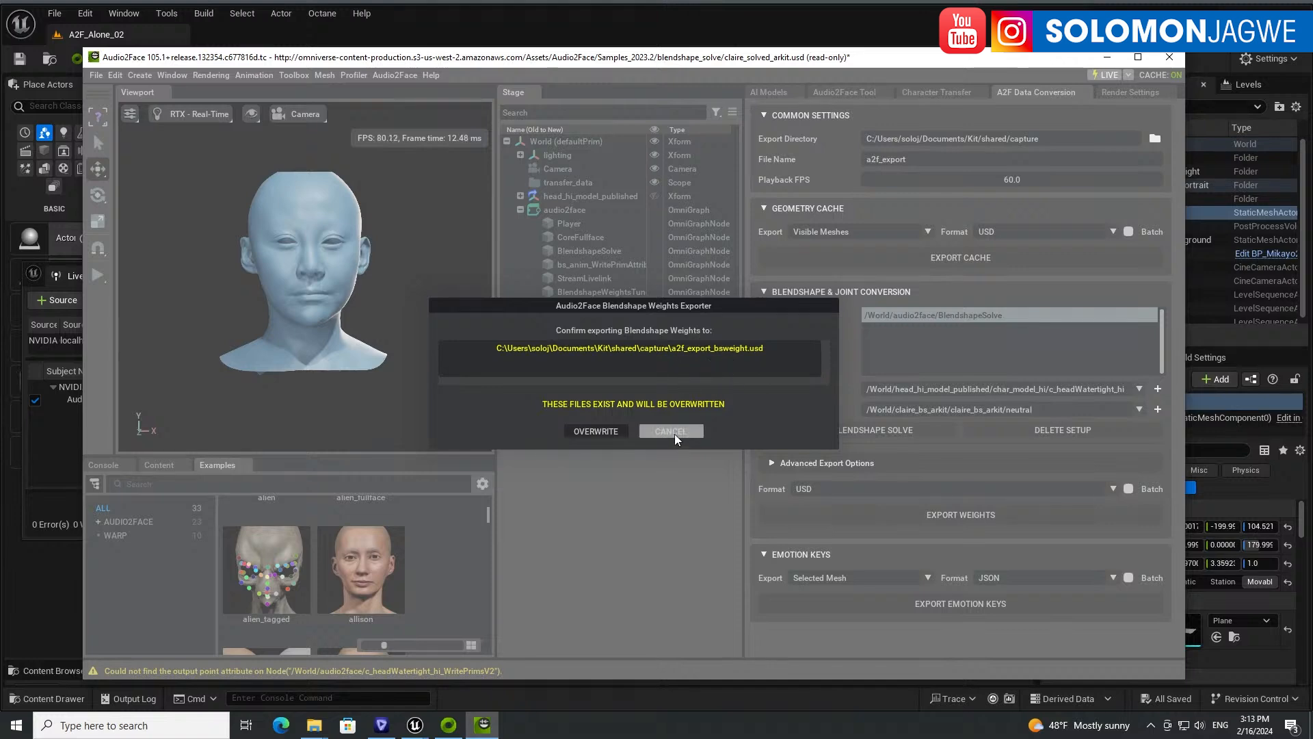
left_click(671, 432)
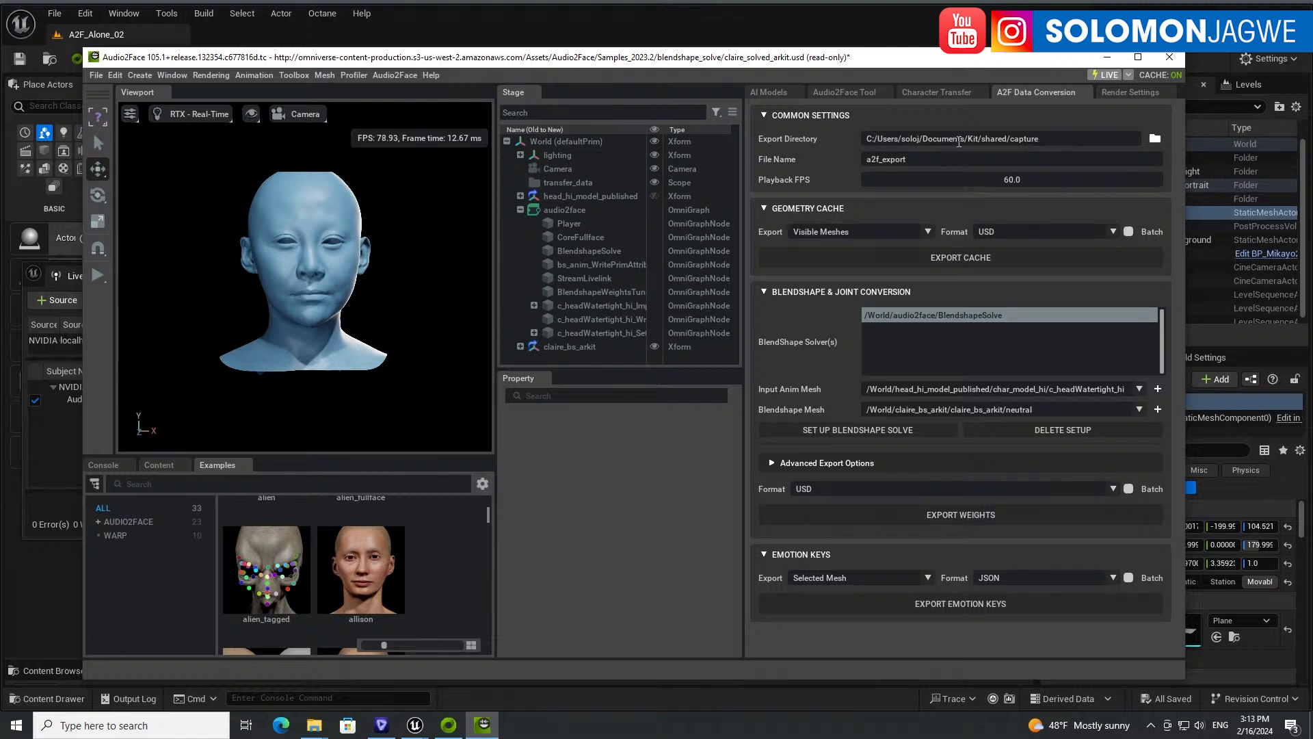
- Open the export directory Documents\Kit\shared\capture in File Explorer and examine the previously exported files
left_click(1156, 138)
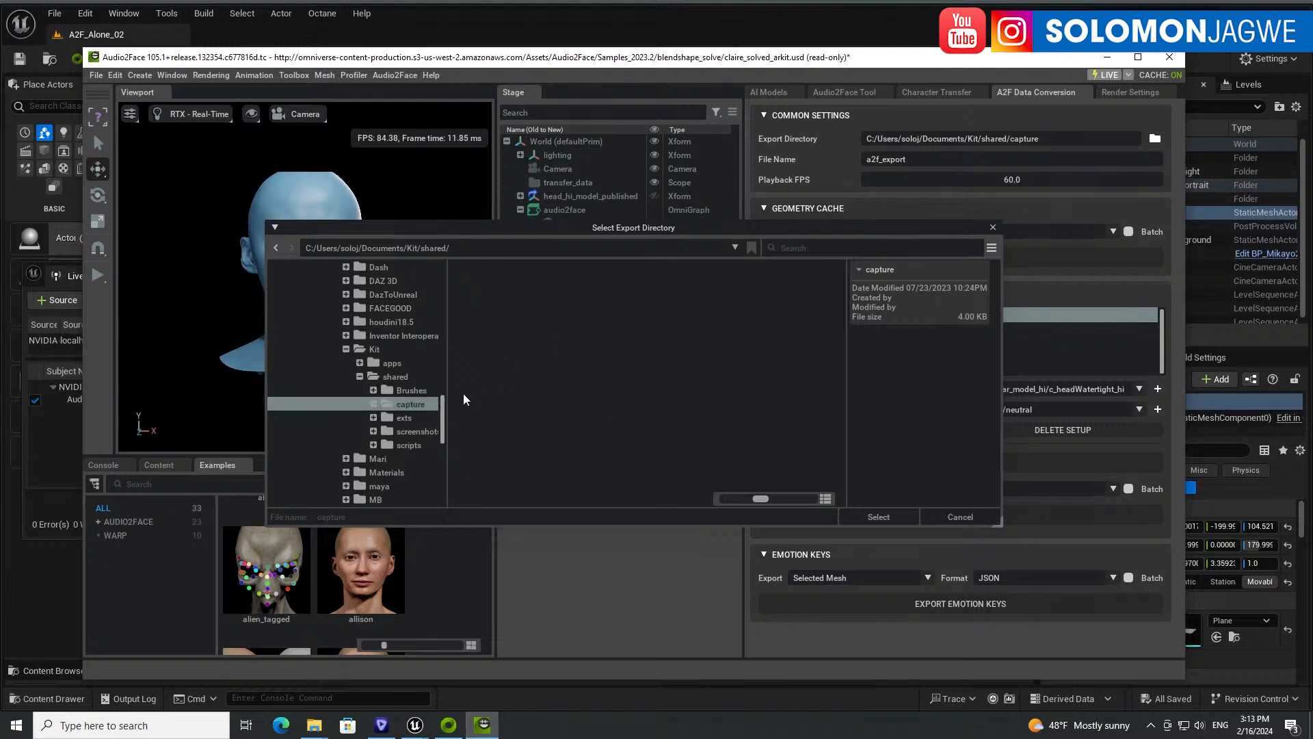
left_click(961, 516)
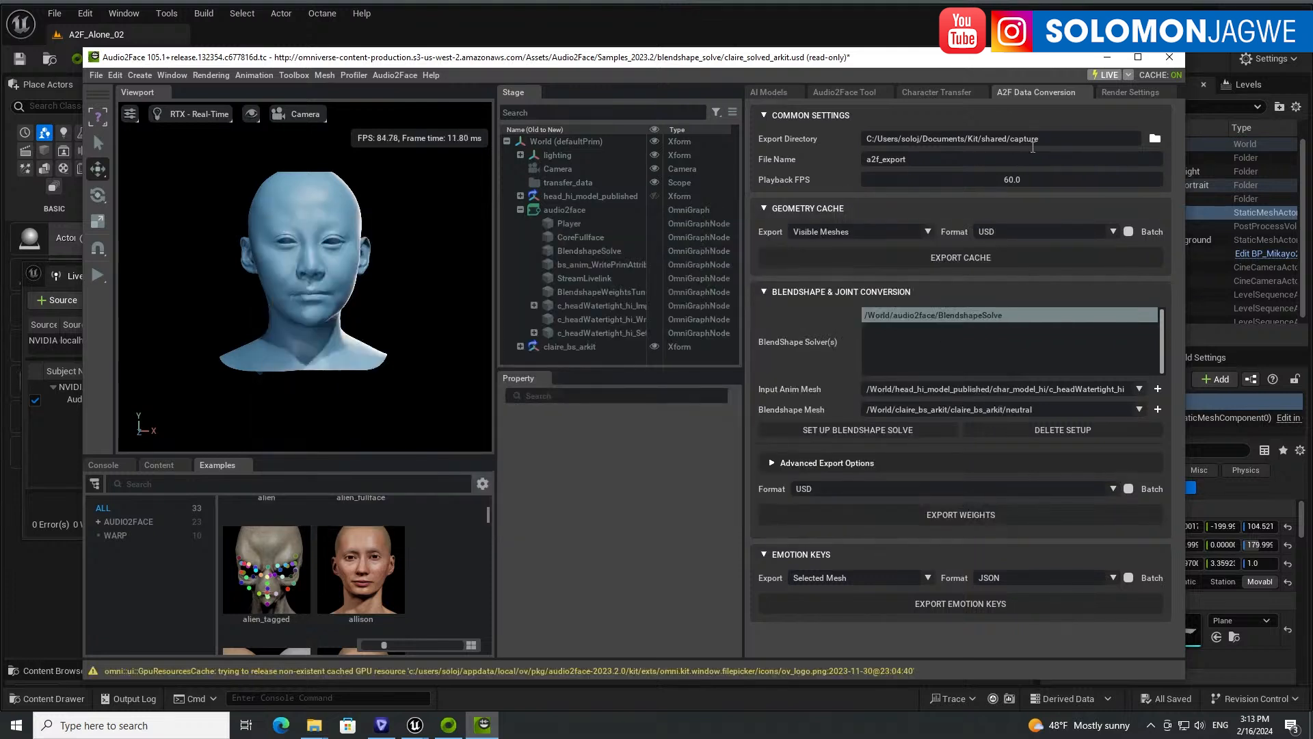
left_click_drag(1055, 137, 870, 152)
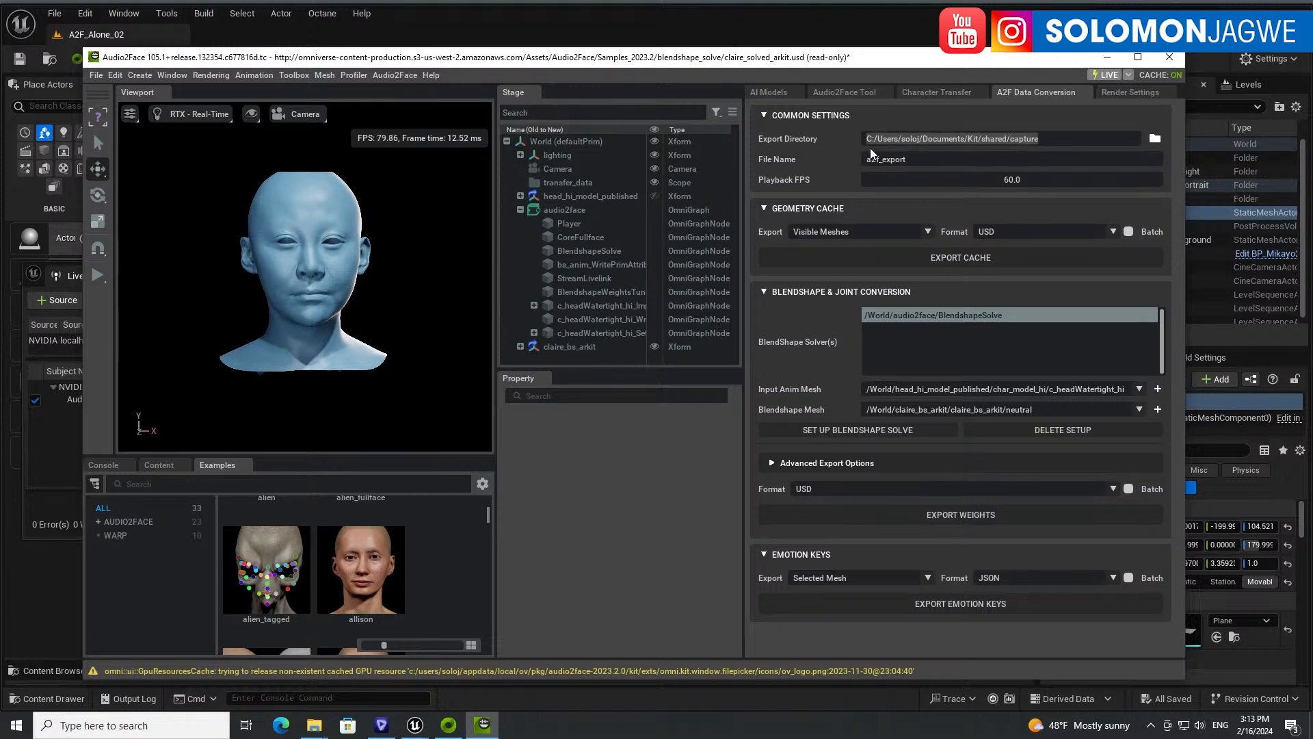
right_click(314, 725)
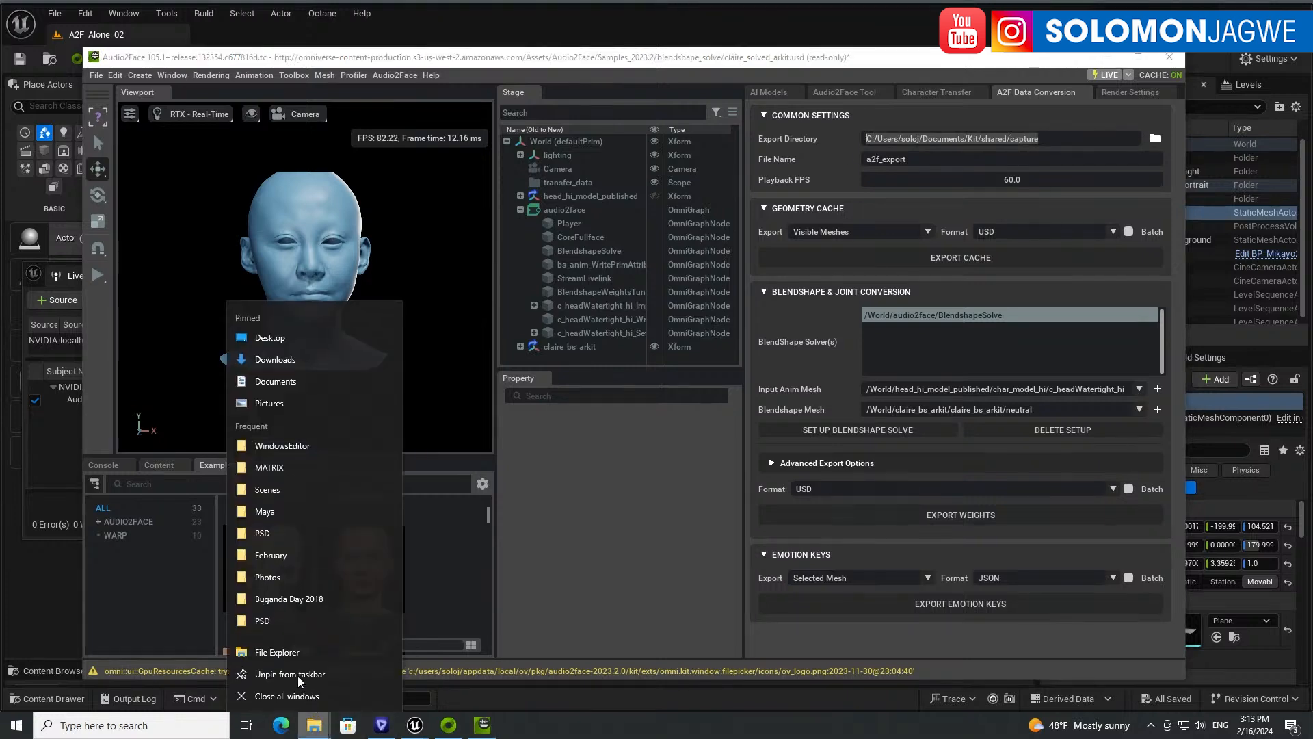
left_click(280, 651)
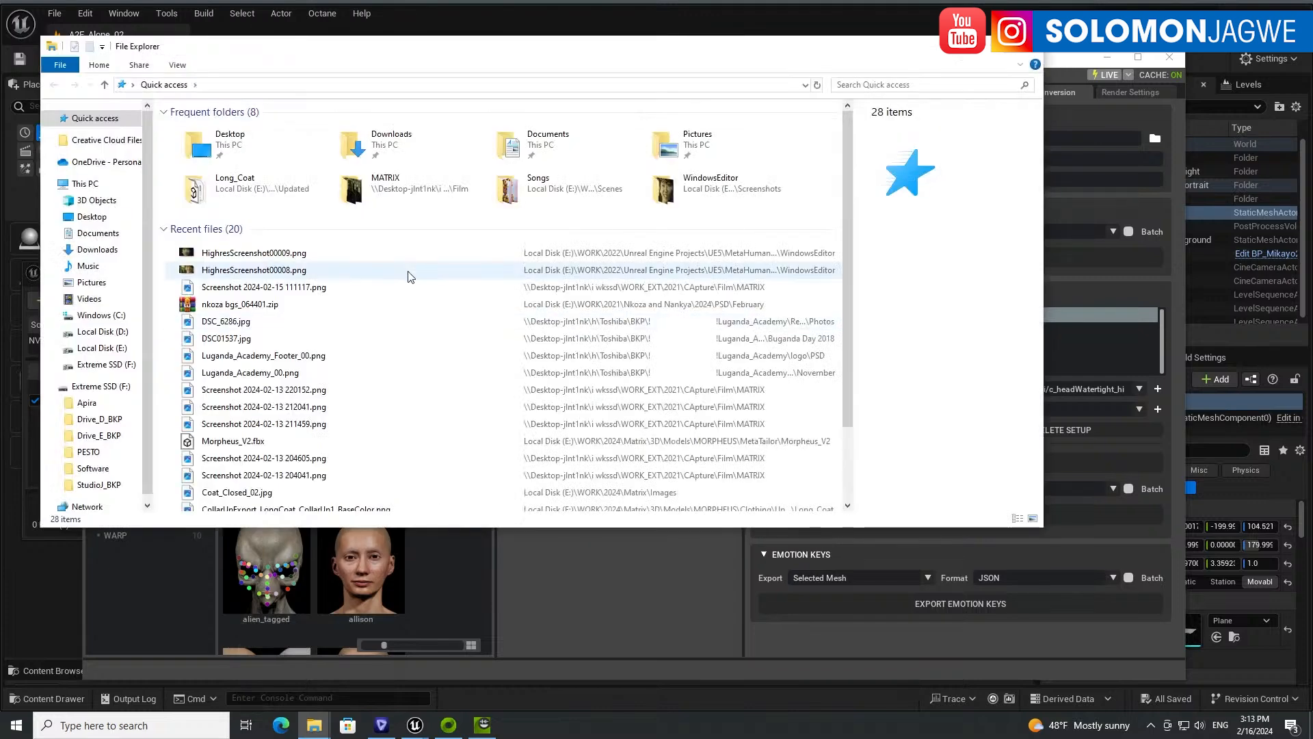
left_click(240, 84)
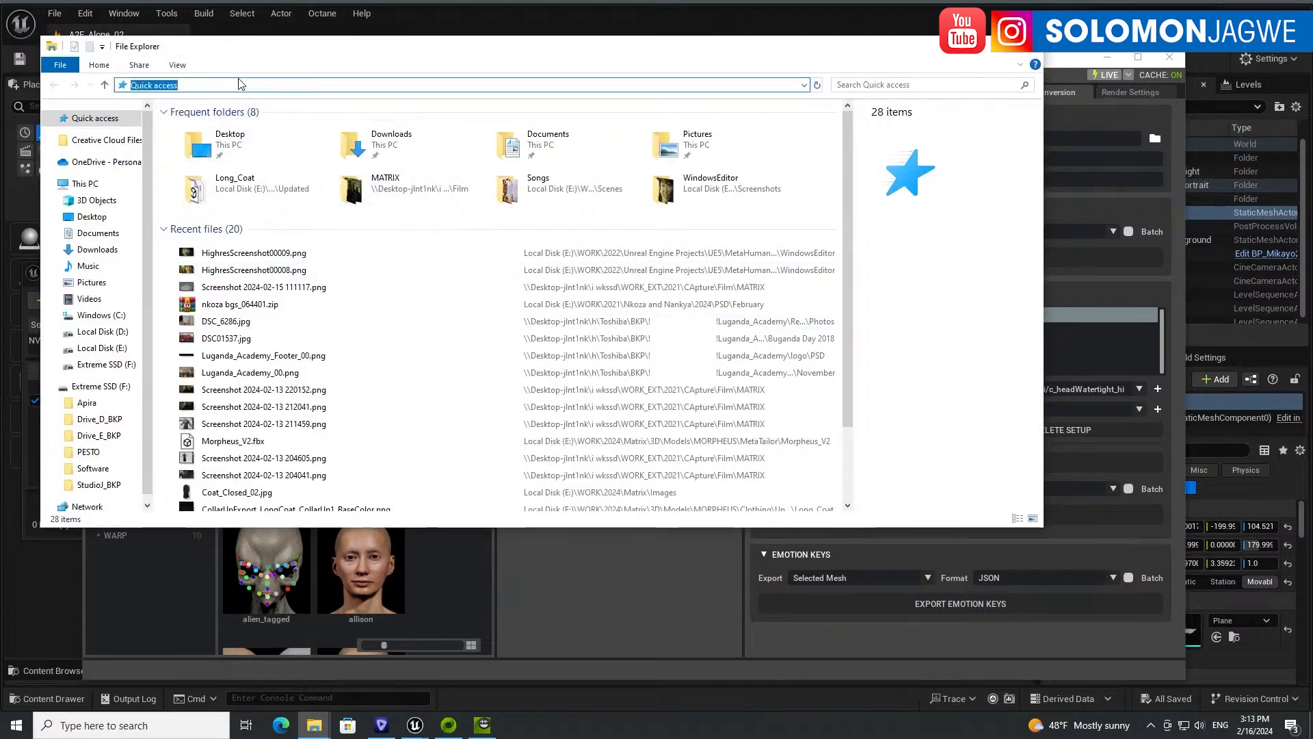
type("C:\\Users\\soloj\\Documents\\Kit\\shared\\capture")
key("Return")
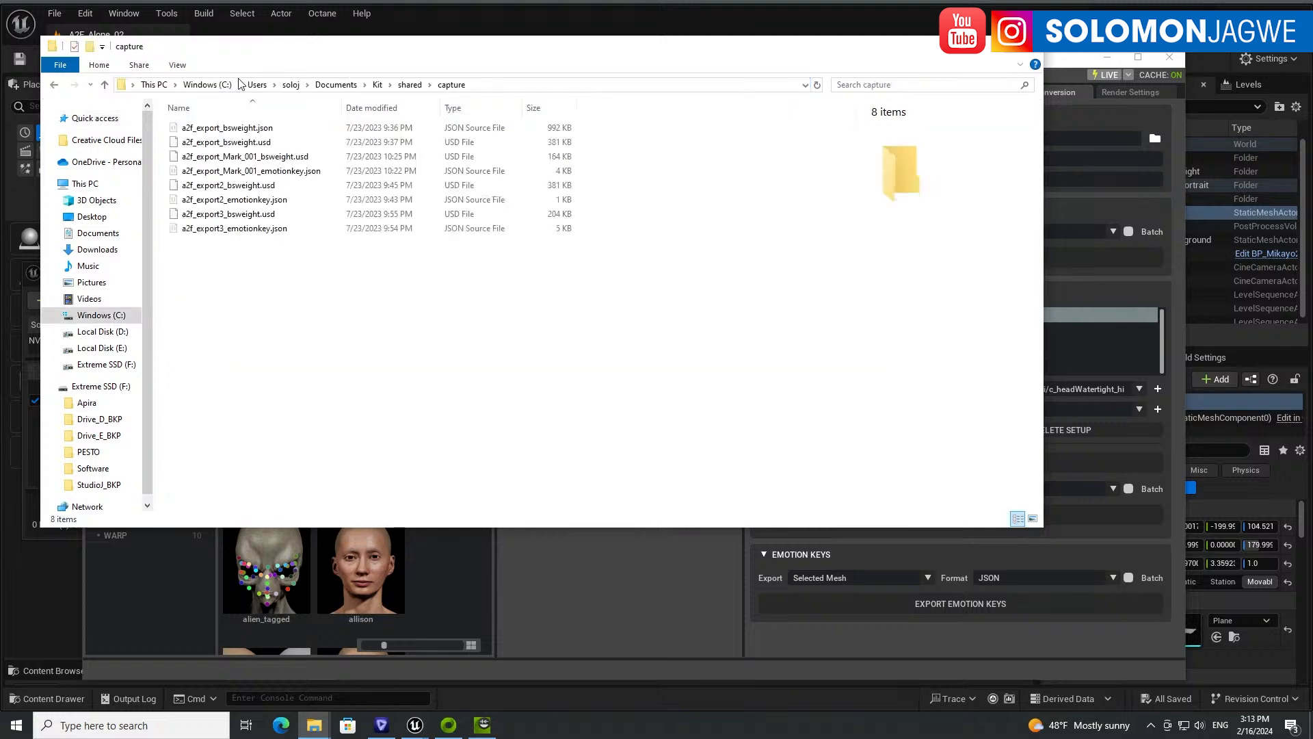
left_click(49, 183)
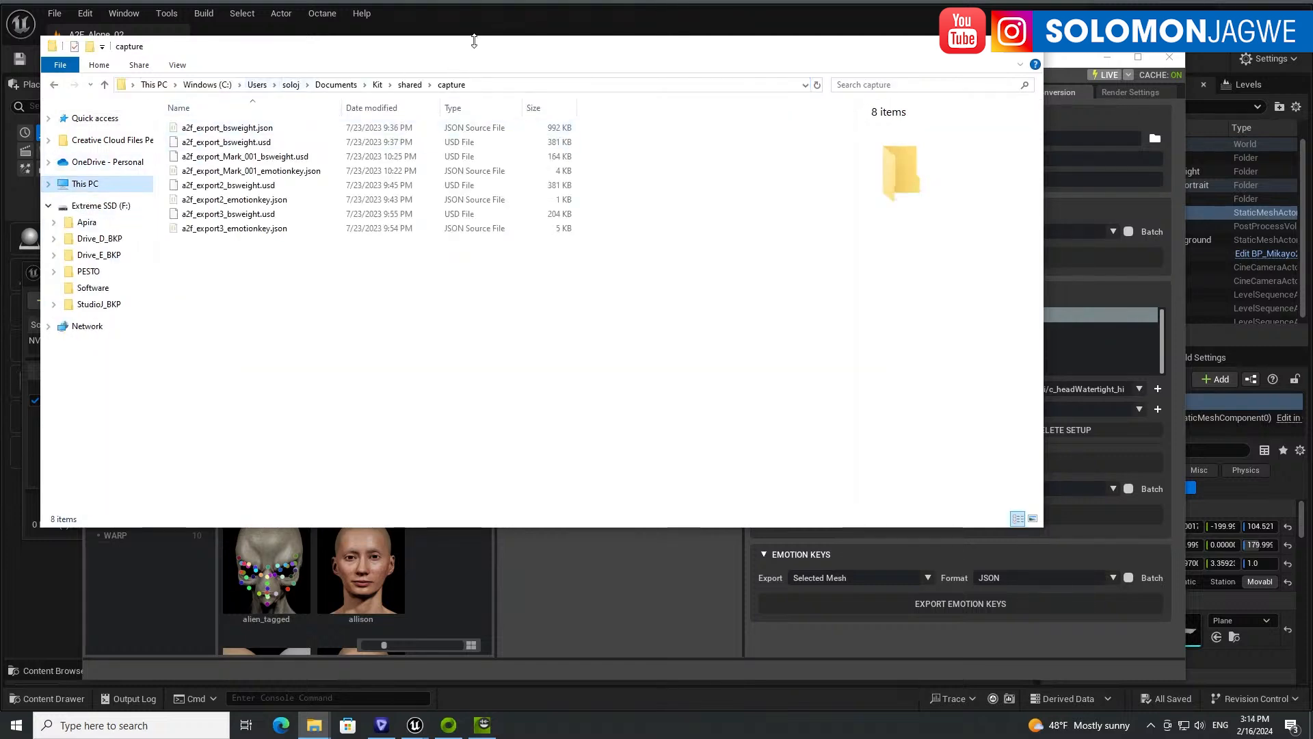
left_click_drag(472, 37, 657, 224)
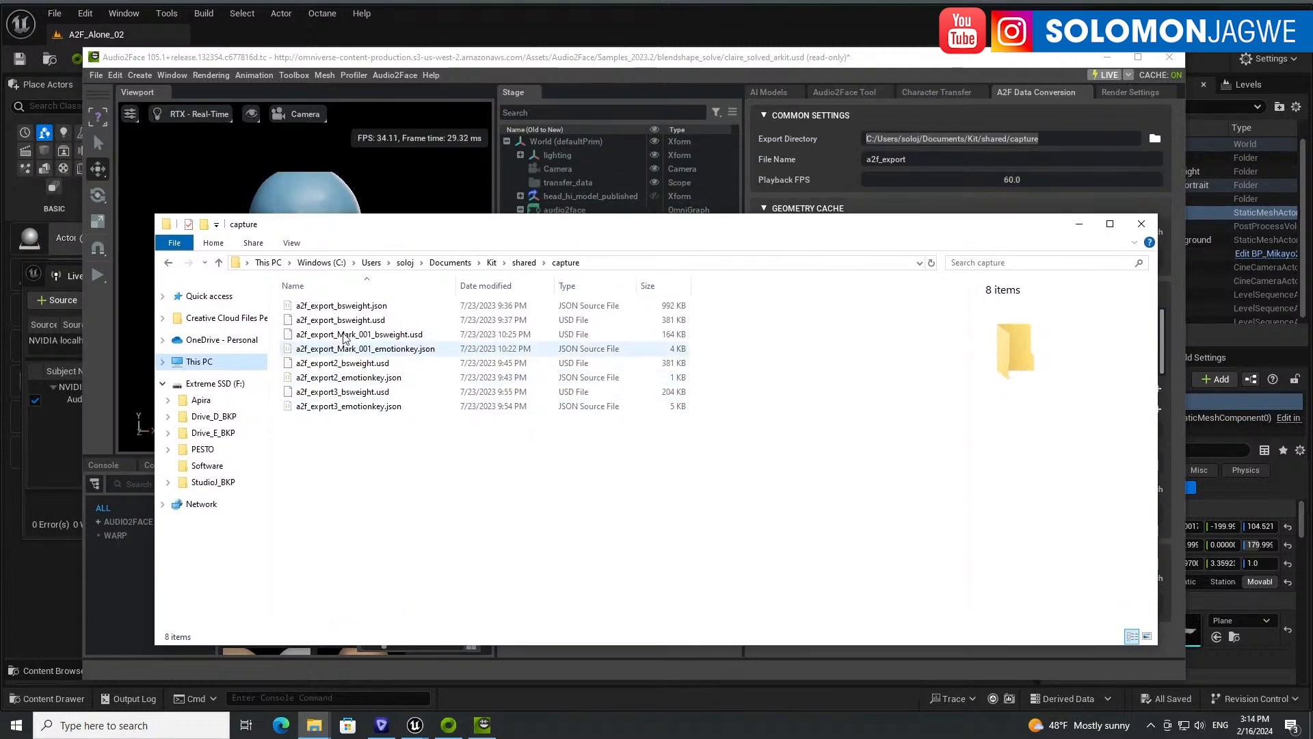
- Set the export file name to a2f_export_UnrealEngine_01 and the playback rate to 30 FPS
left_click(913, 160)
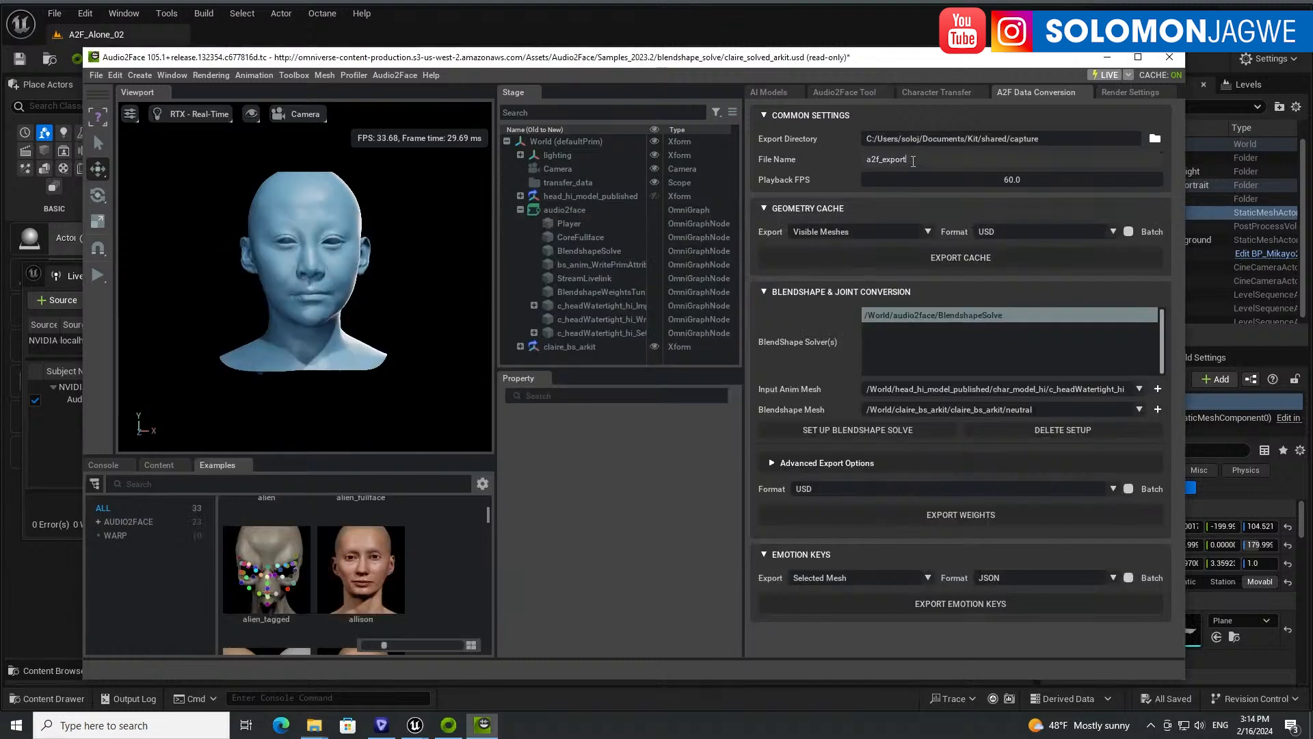
left_click_drag(910, 160, 852, 166)
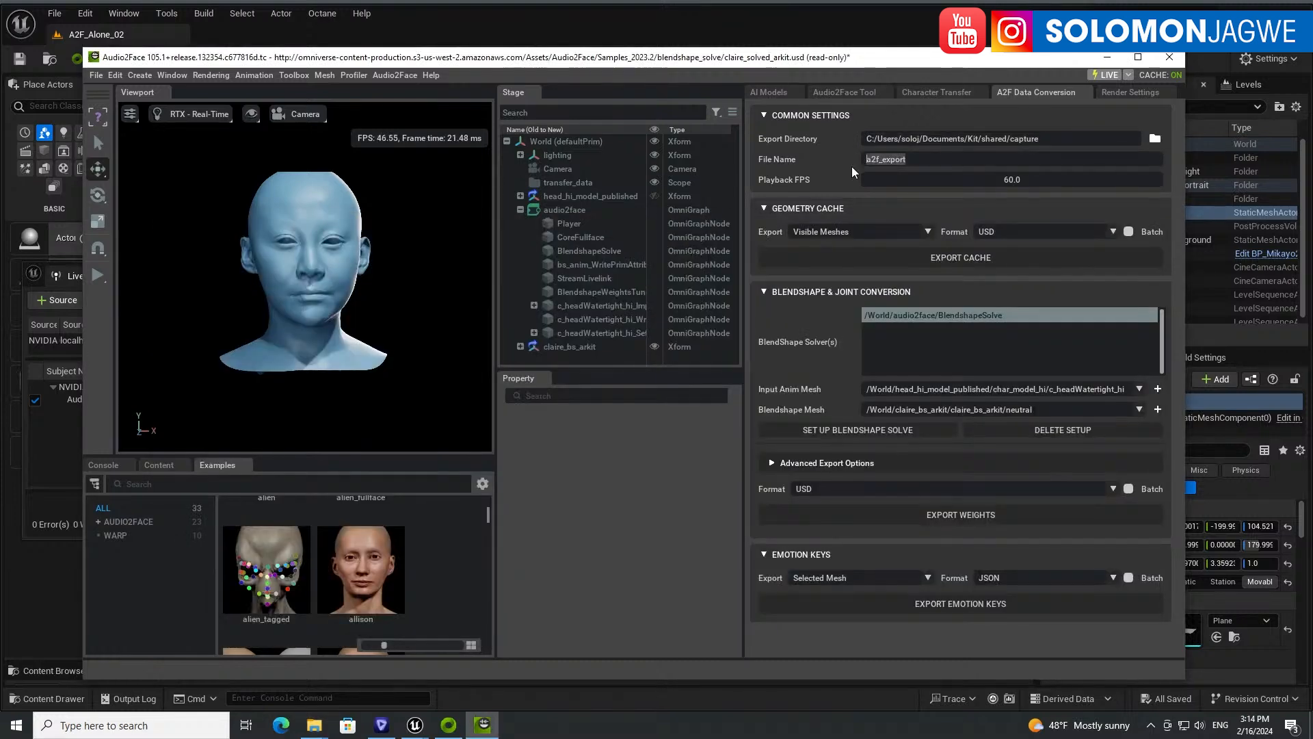
left_click(913, 160)
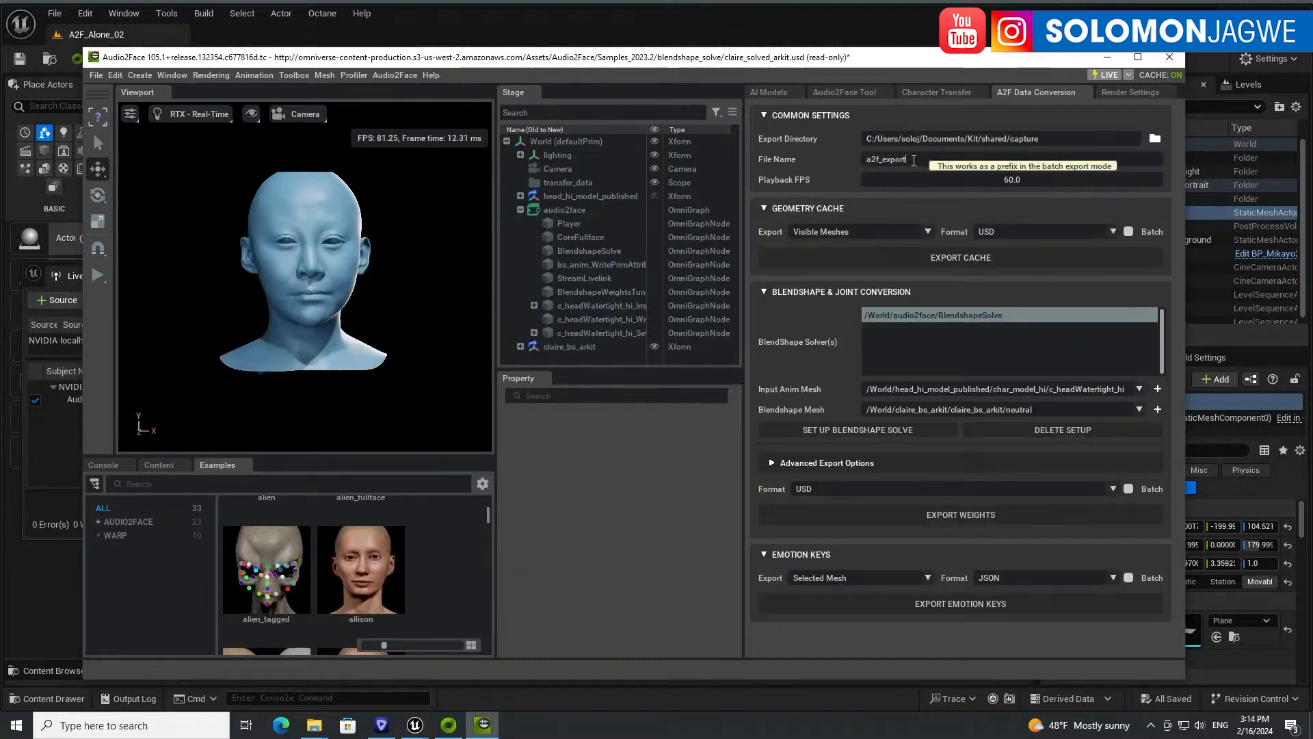
type("_")
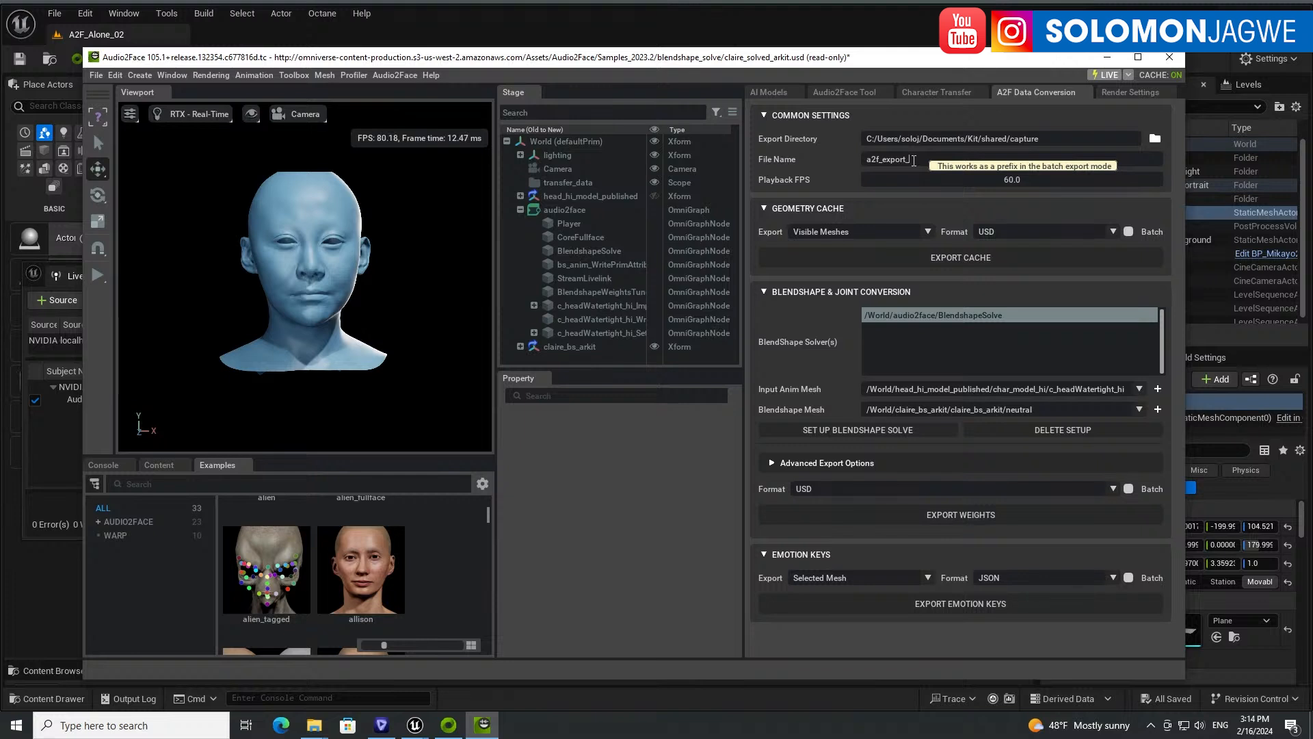
type("UnrealEngine_01")
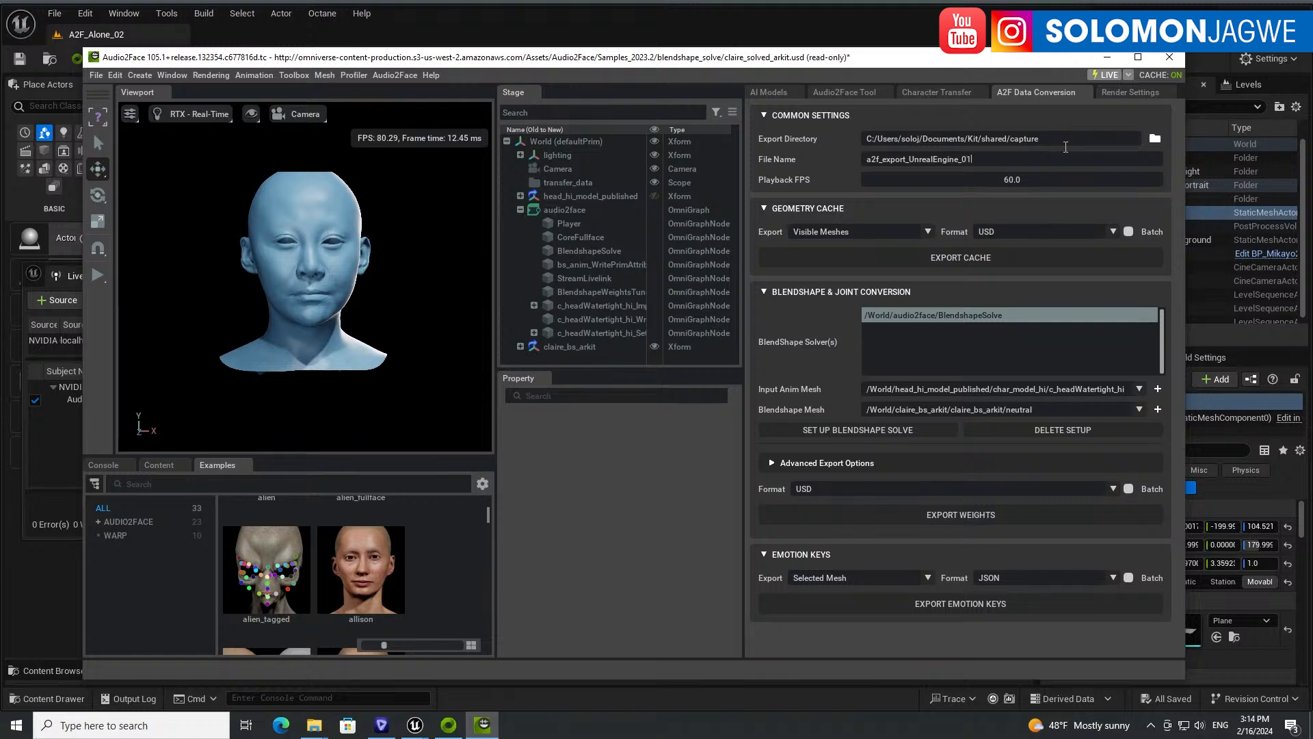
double_click(1020, 179)
type("30")
key("Return")
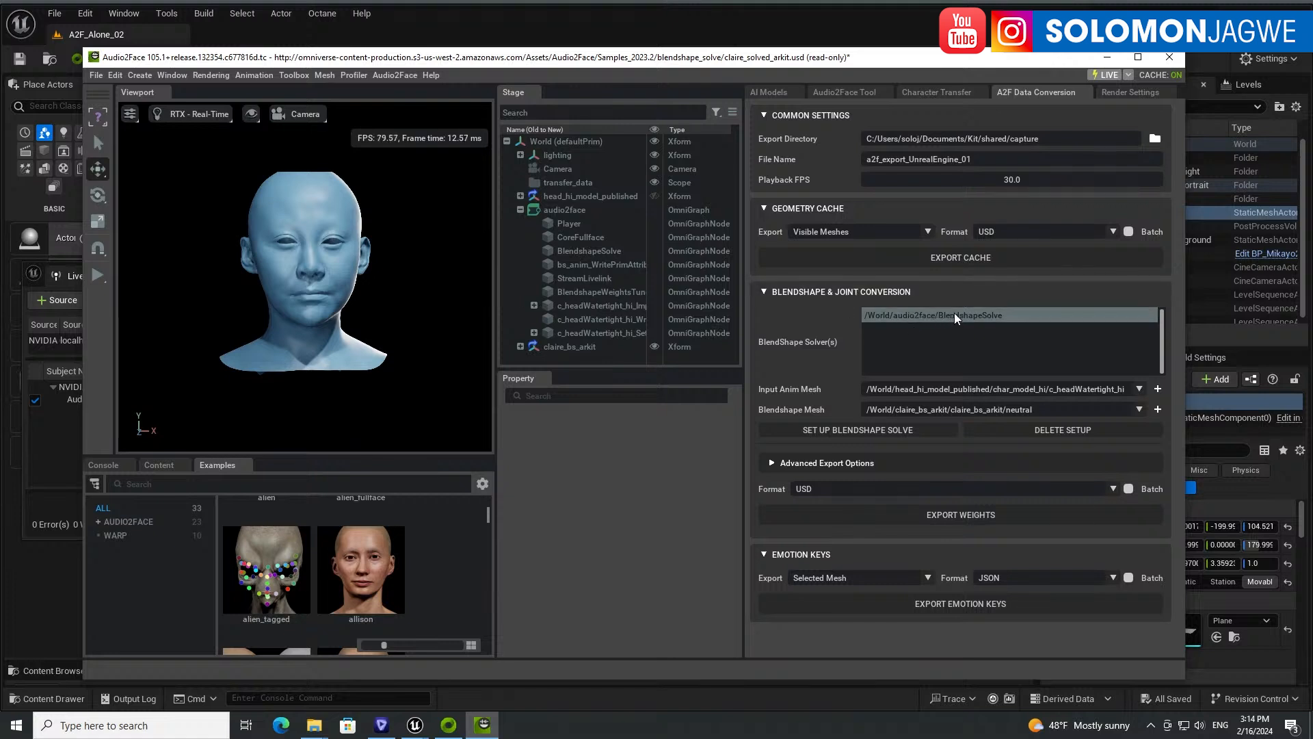
- Export the blendshape weights of the BlendshapeSolve solver as a USD file to the capture directory
left_click(988, 316)
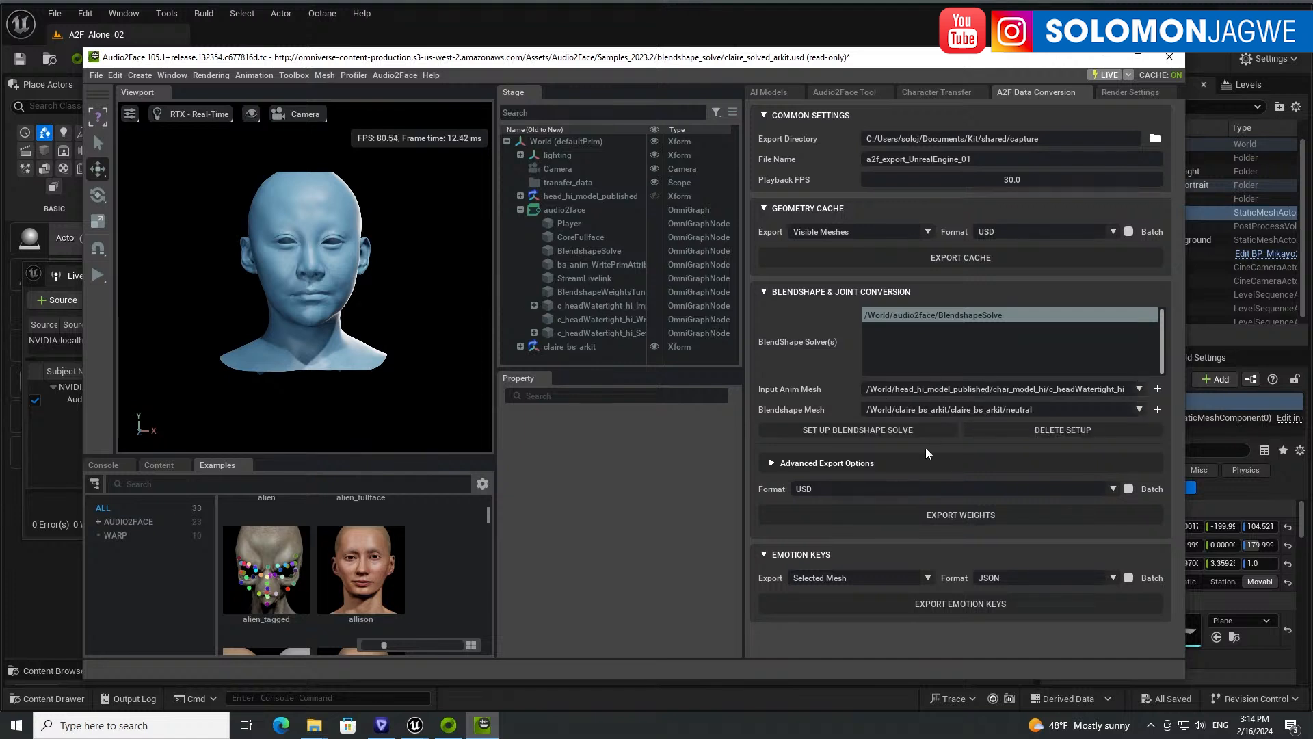
left_click(915, 520)
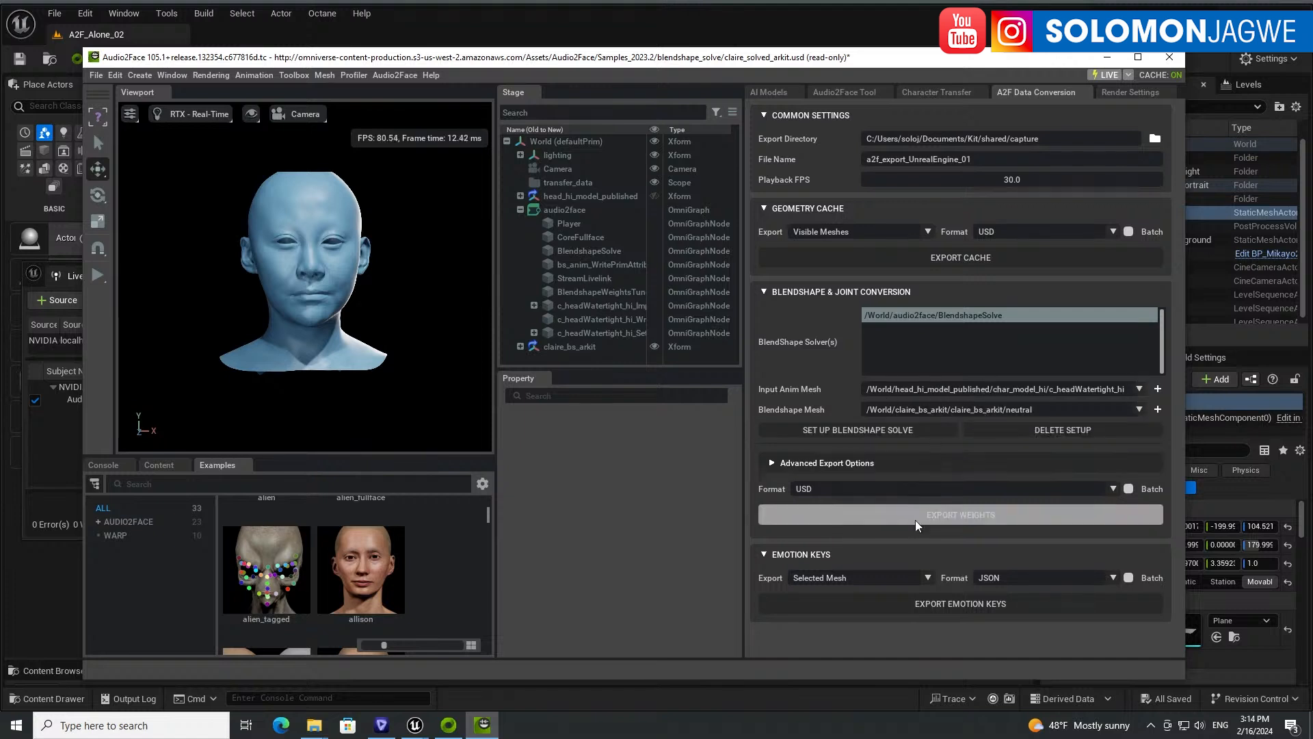
left_click(966, 512)
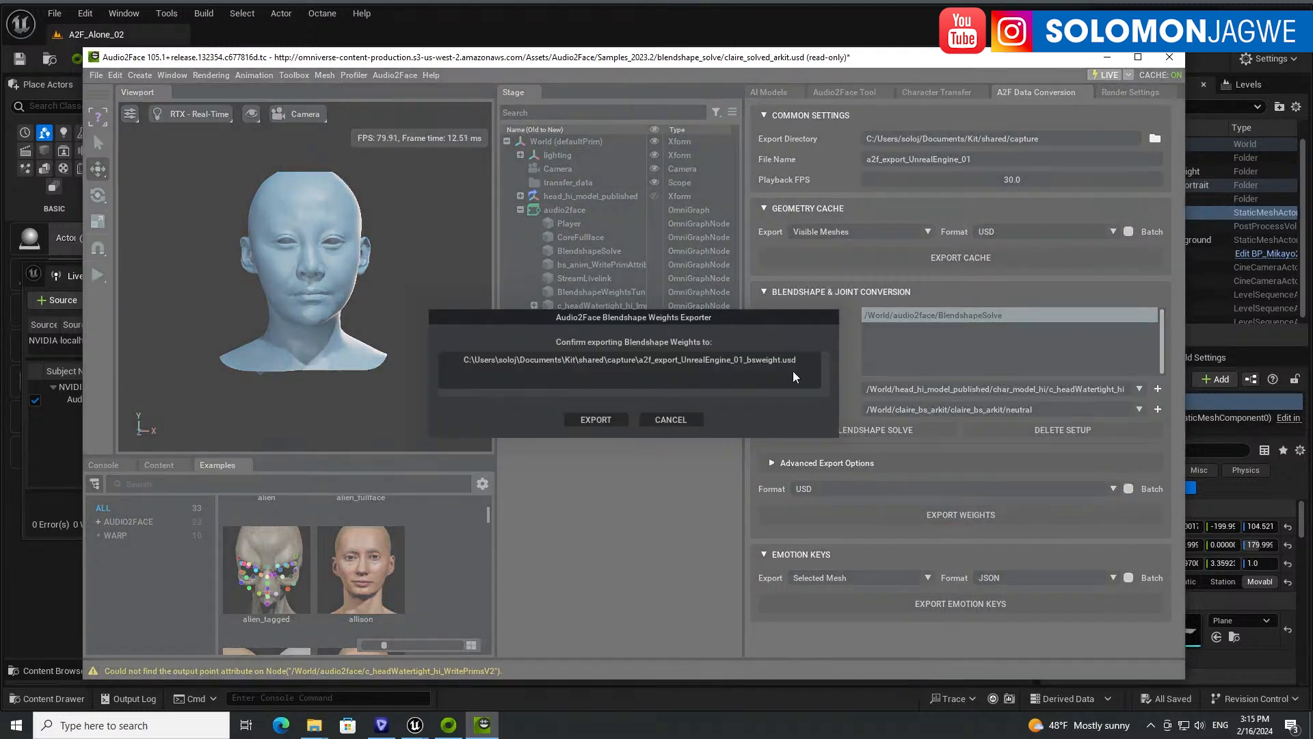
left_click(594, 420)
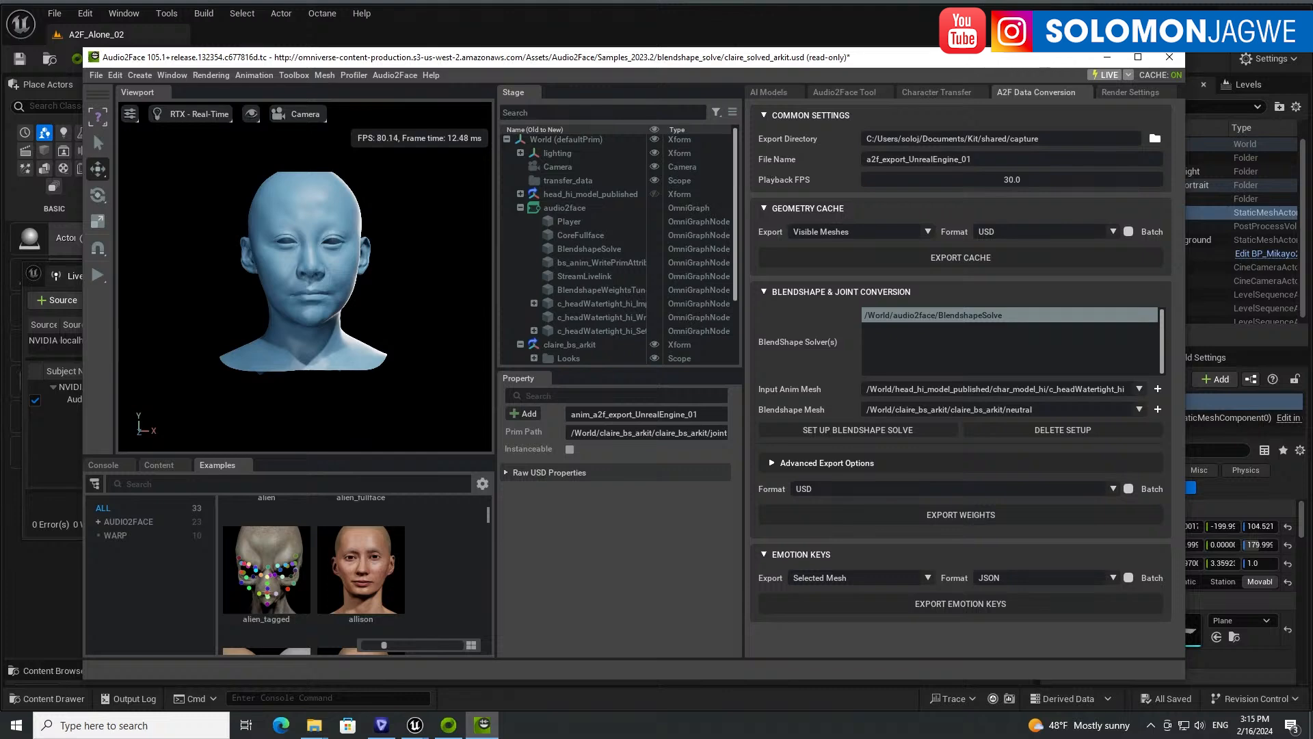
- Deactivate the StreamLivelink node in Audio2Face, then switch to Unreal Engine and remove the NVIDIA source from Live Link
key("alt+Tab")
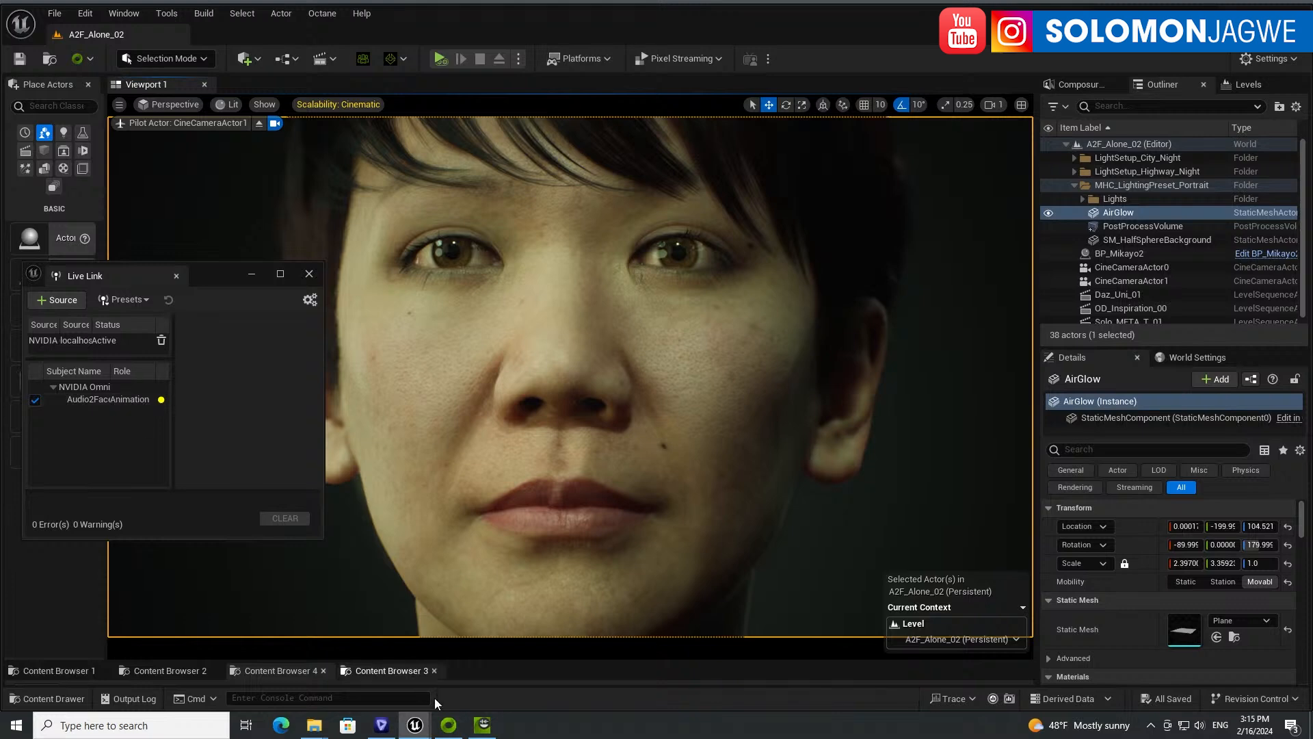
mouse_move(484, 733)
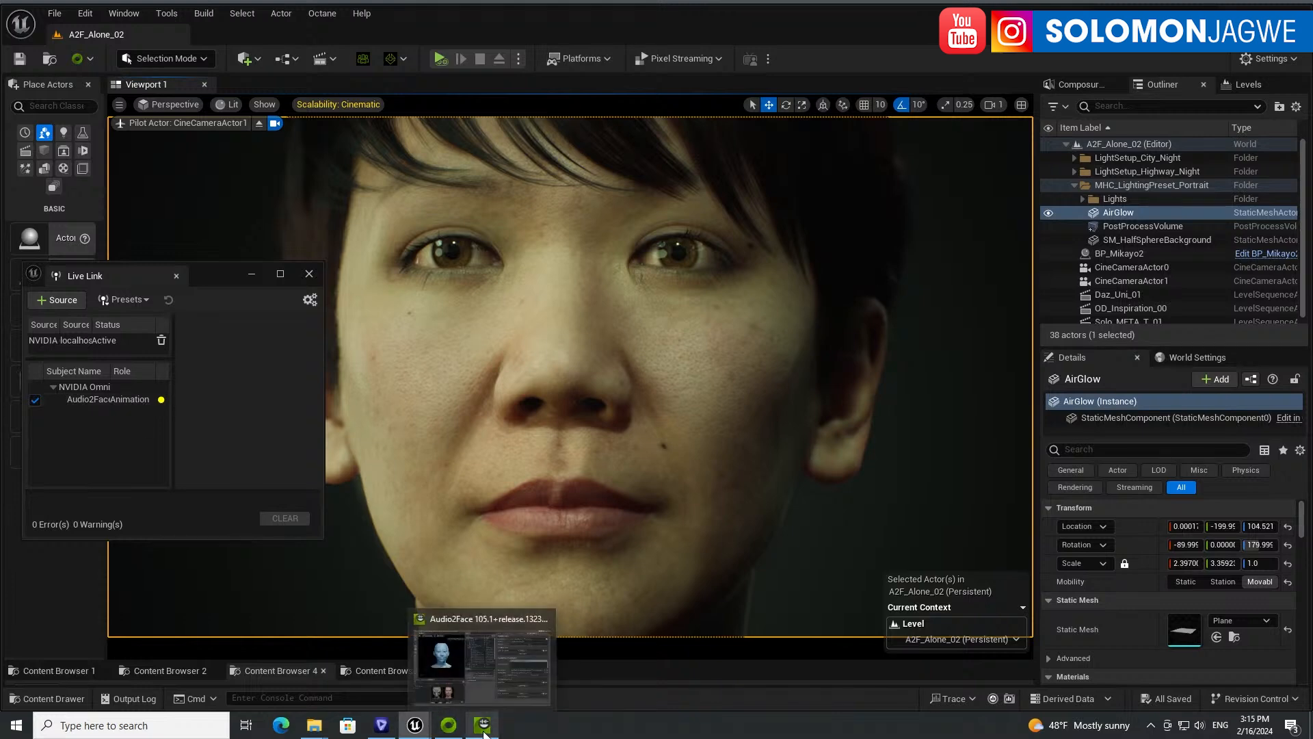
left_click(484, 729)
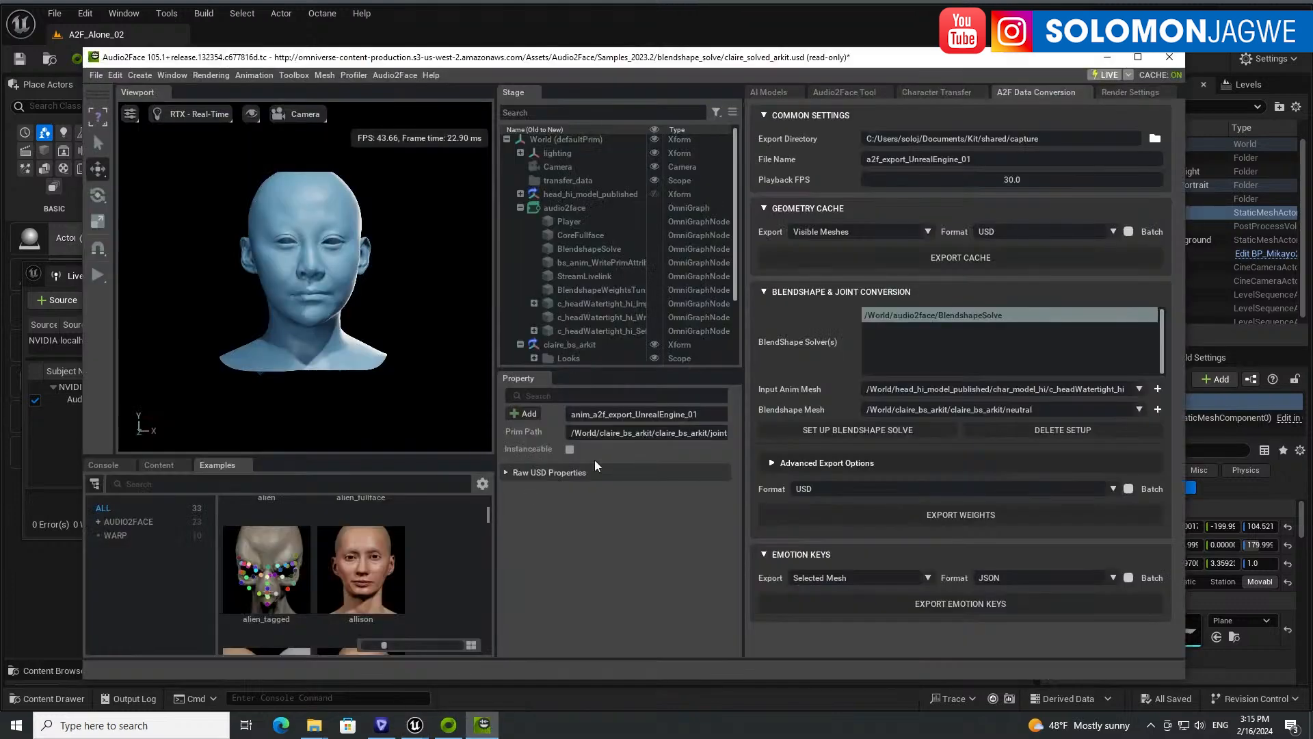
left_click(588, 278)
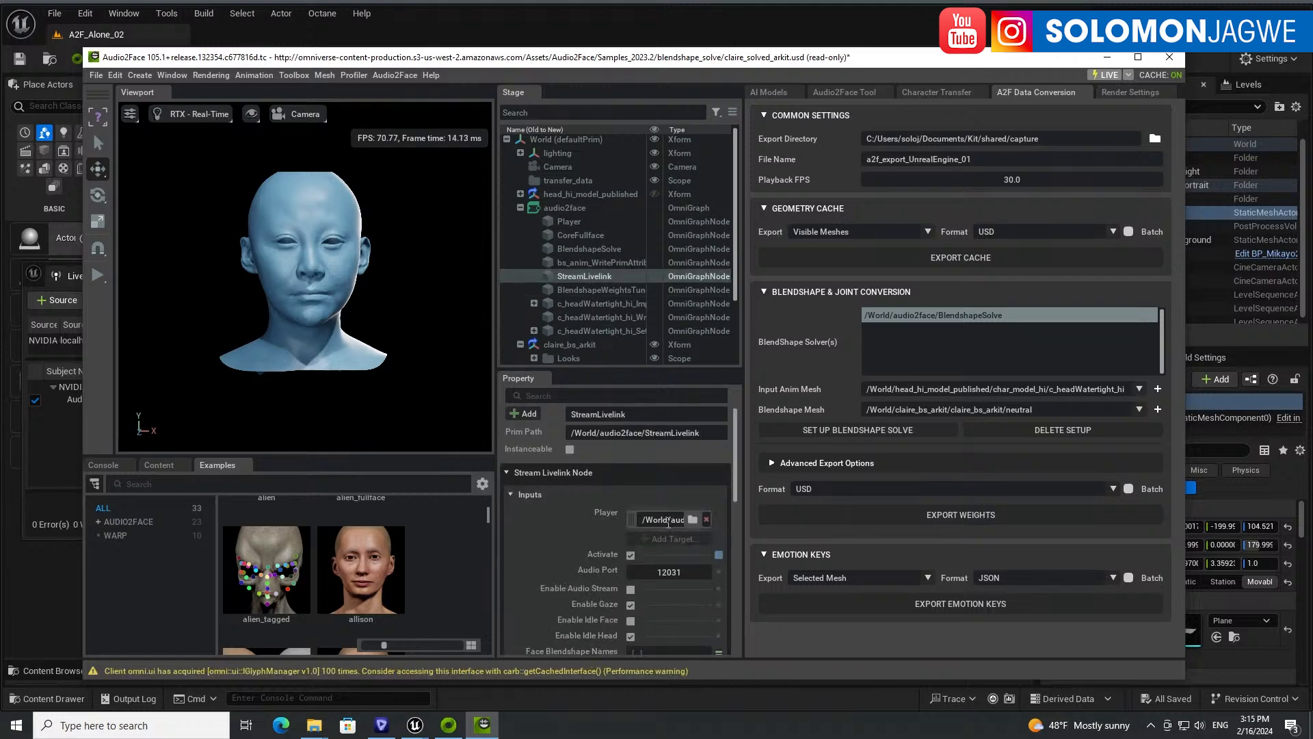
left_click(630, 554)
left_click(1107, 57)
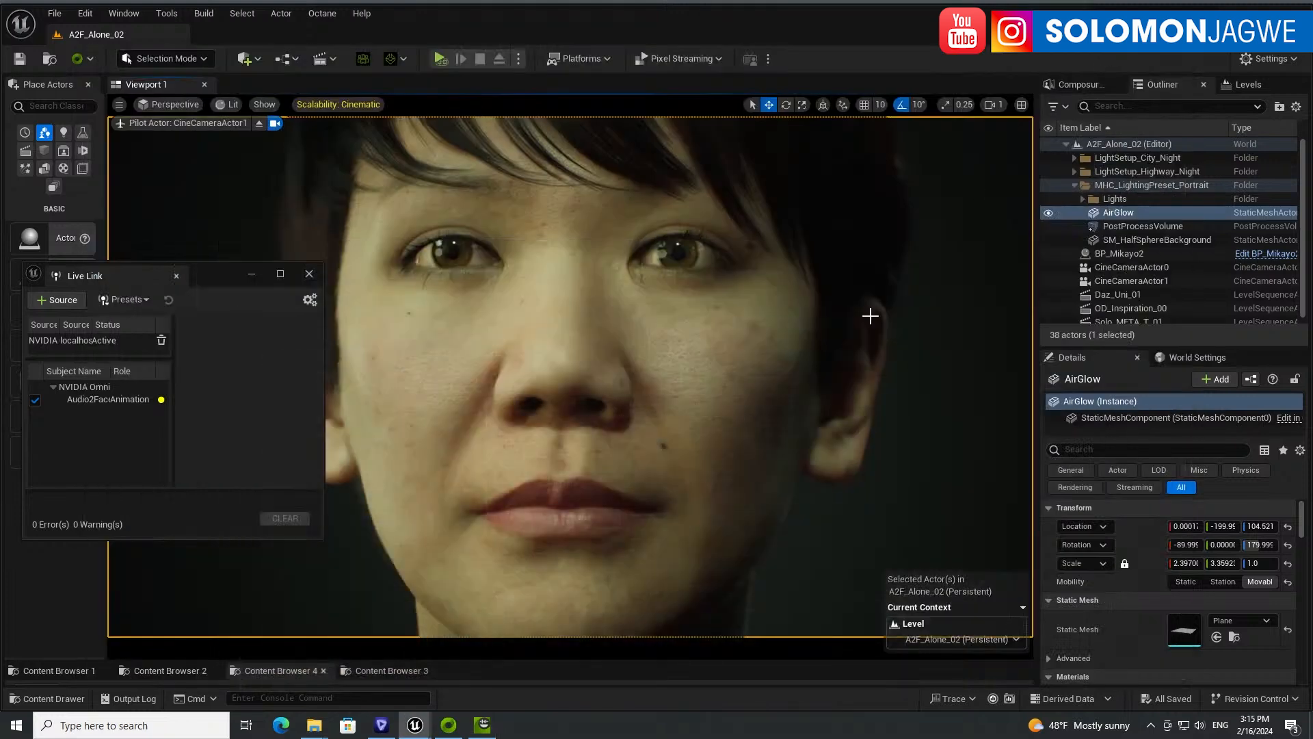
left_click(162, 338)
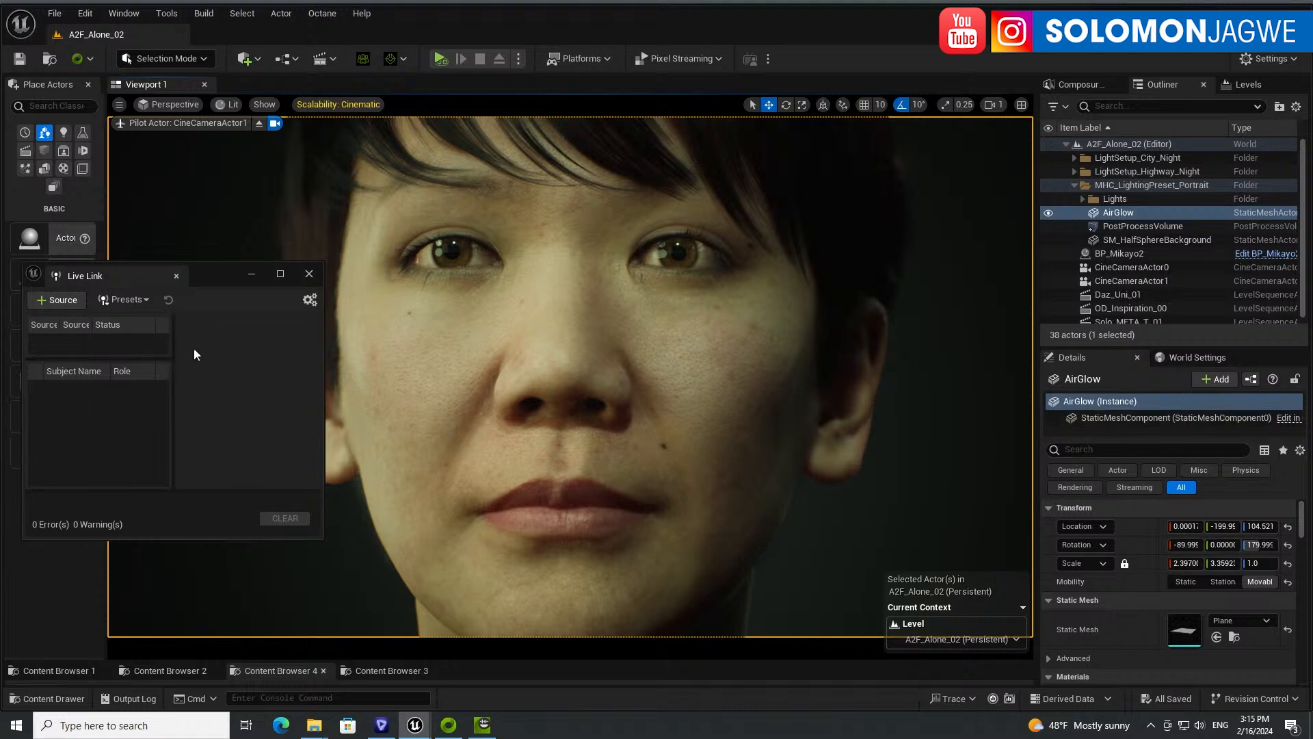
- Minimize the Live Link window, enlarge the Content Browser and create a folder named A2F2 in the Content root
left_click(253, 274)
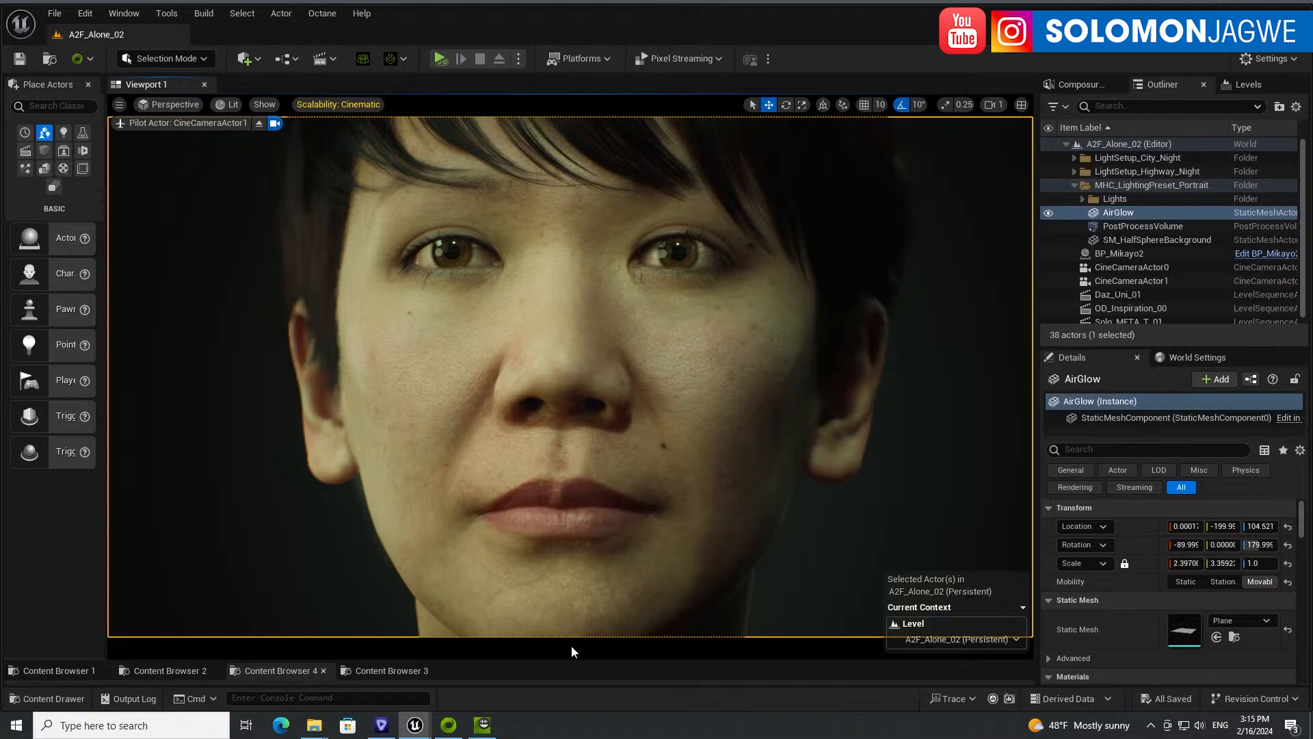
left_click_drag(568, 662, 566, 364)
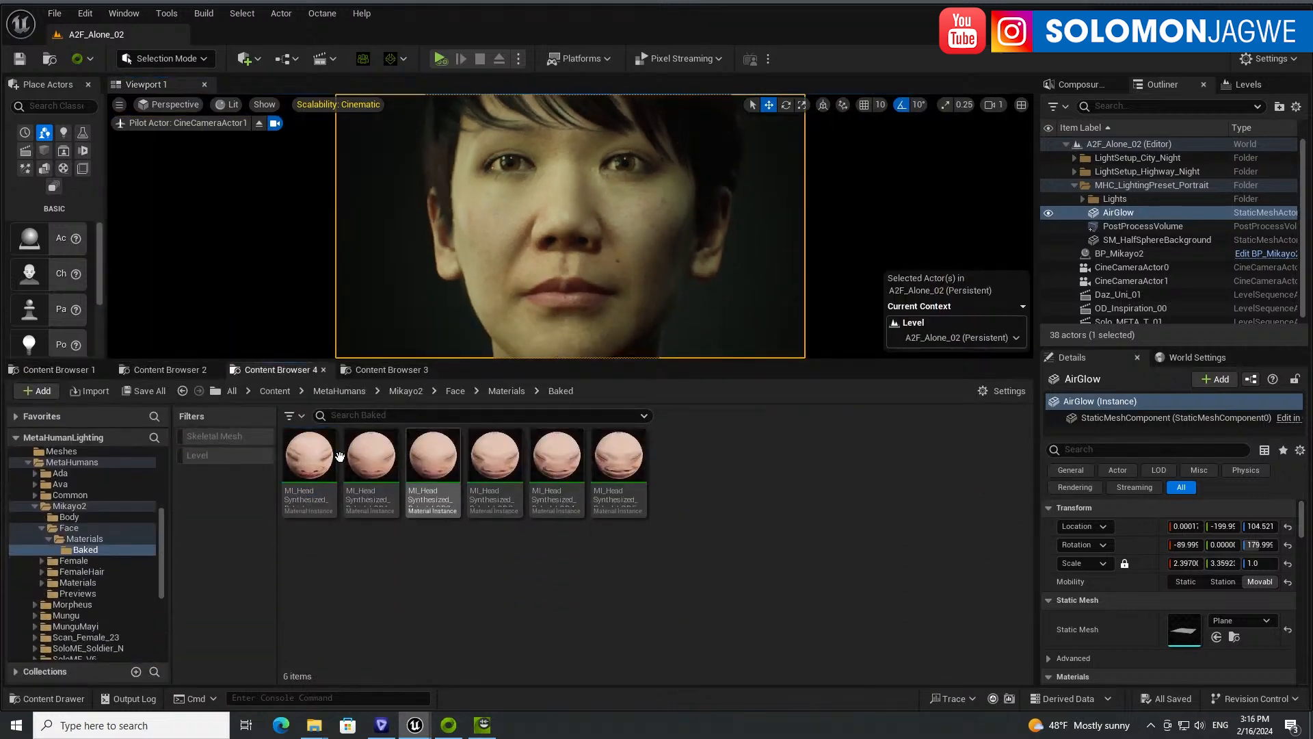
left_click(275, 390)
right_click(599, 634)
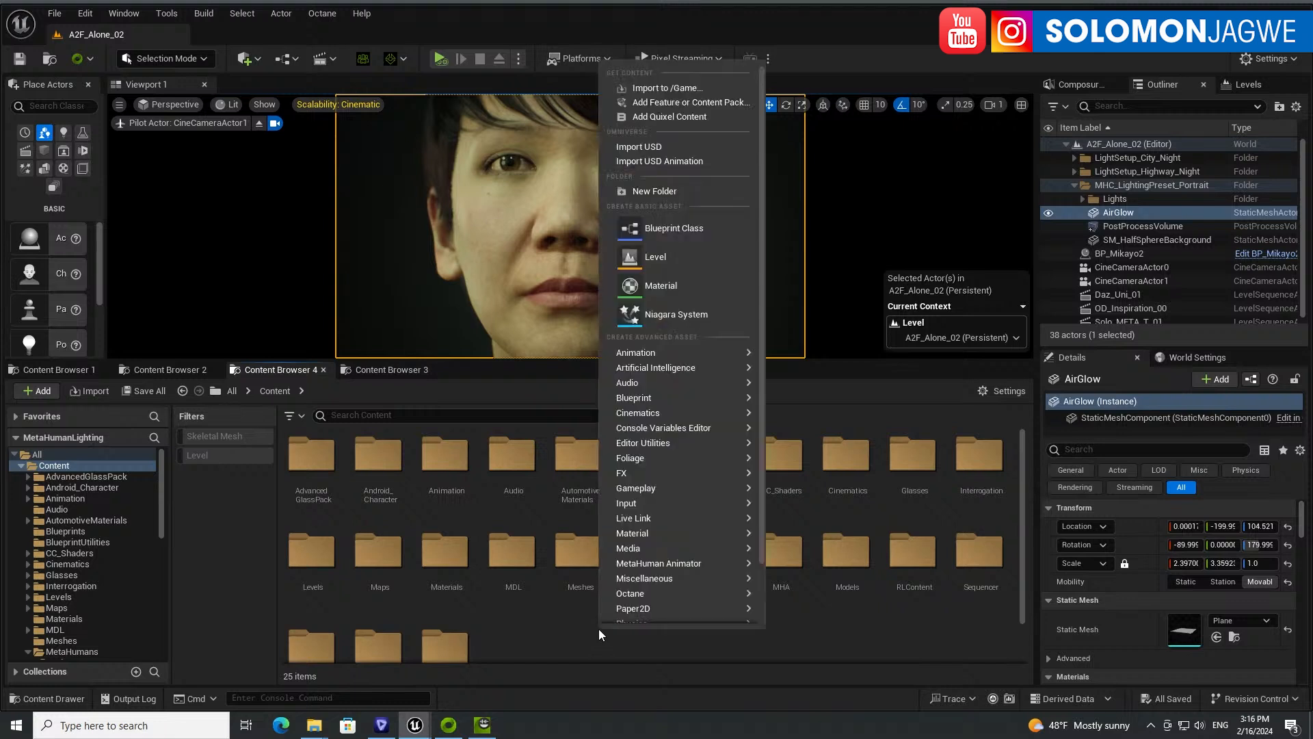
left_click(659, 191)
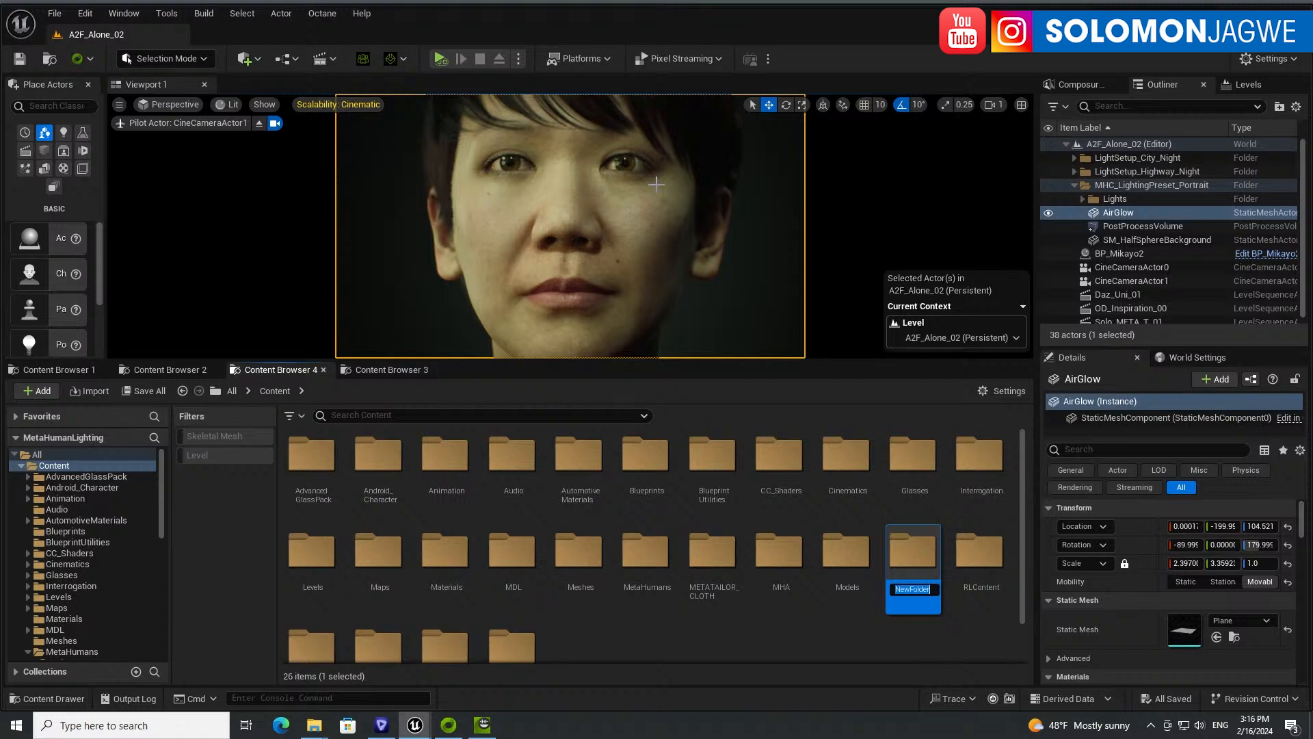
type("A2F2")
key("Return")
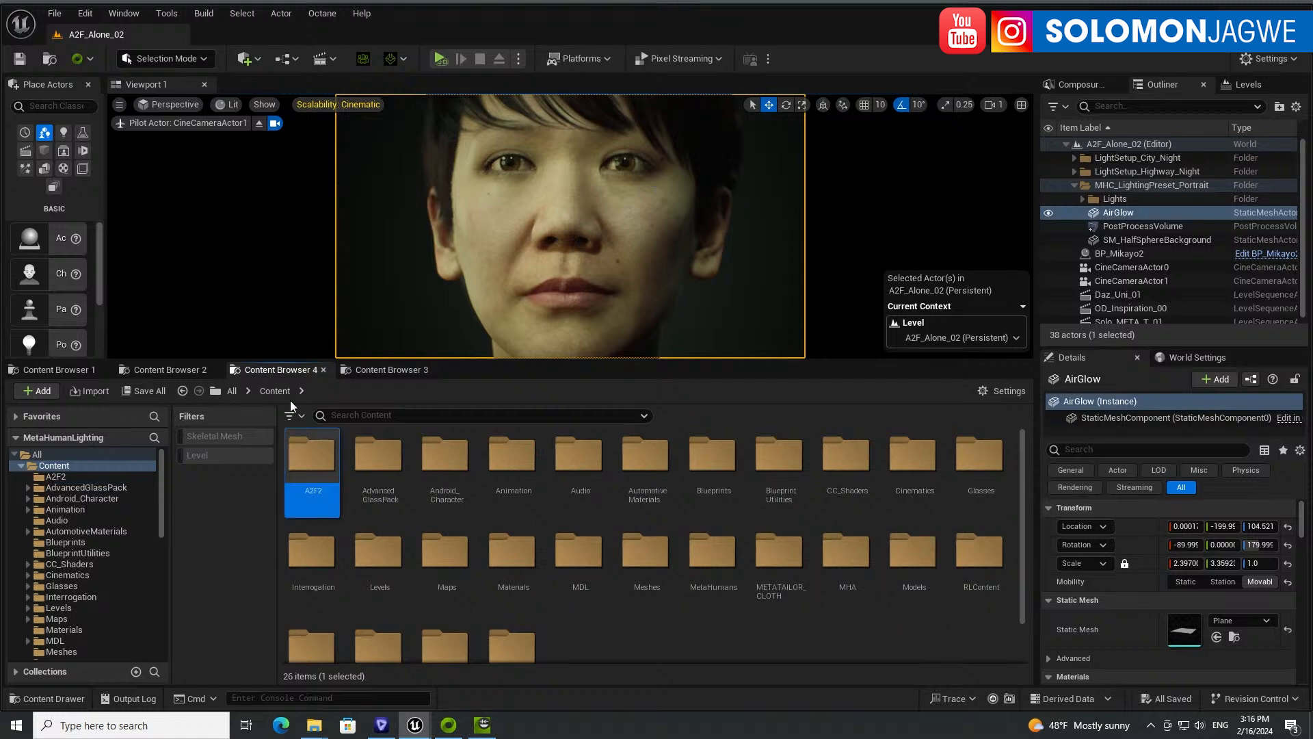
- Open the A2F2 folder and start an Omniverse USD animation import into it
double_click(314, 462)
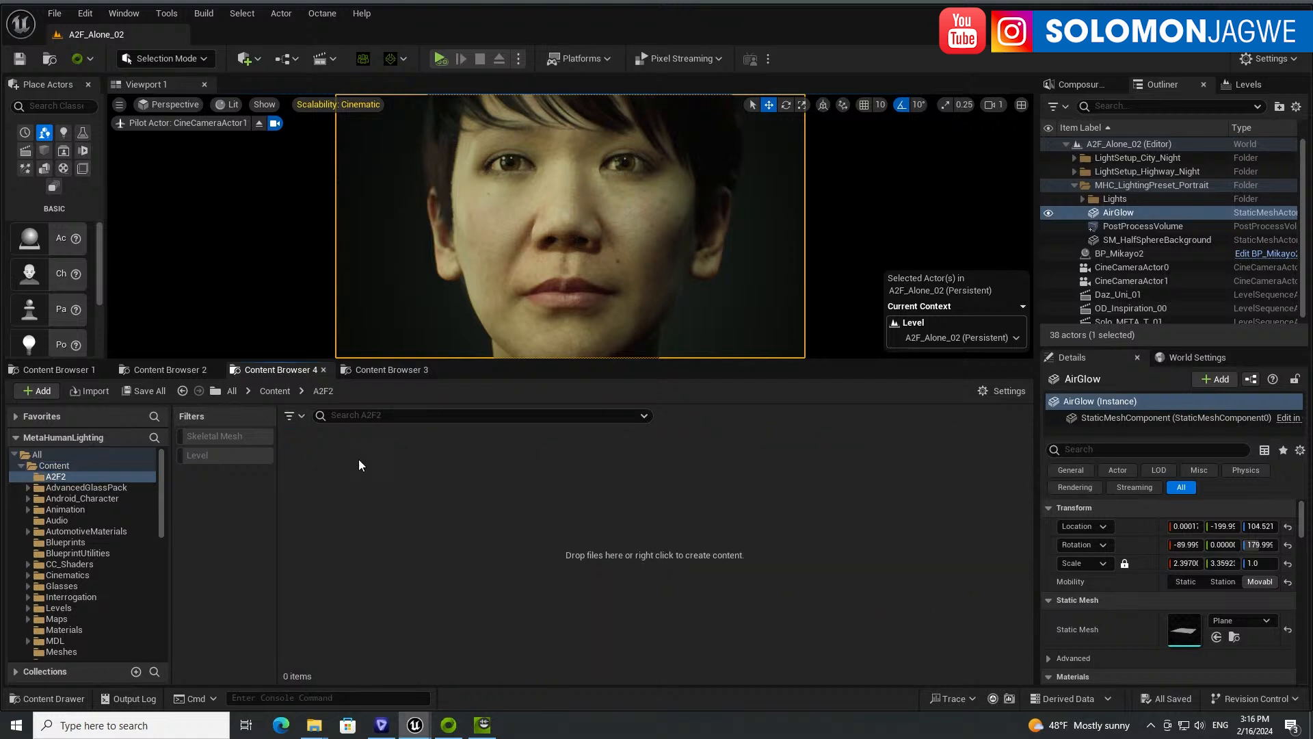
right_click(502, 512)
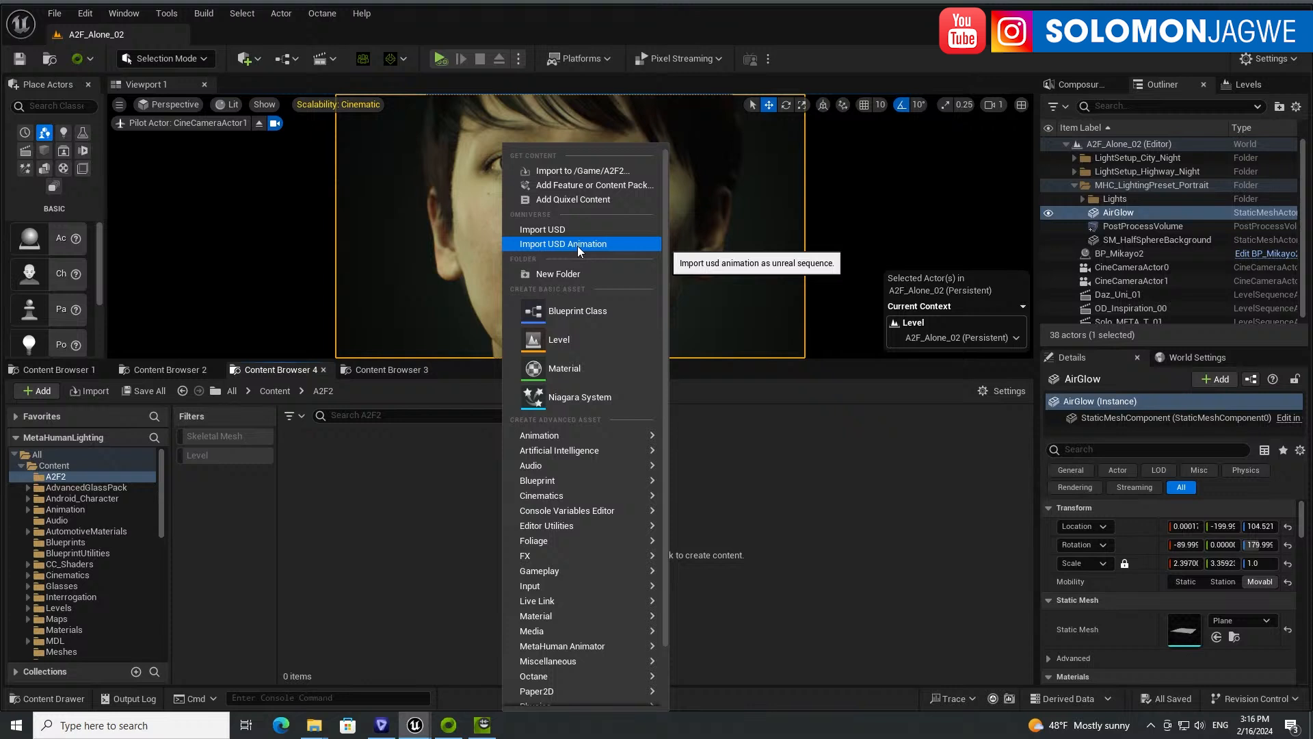
left_click(578, 245)
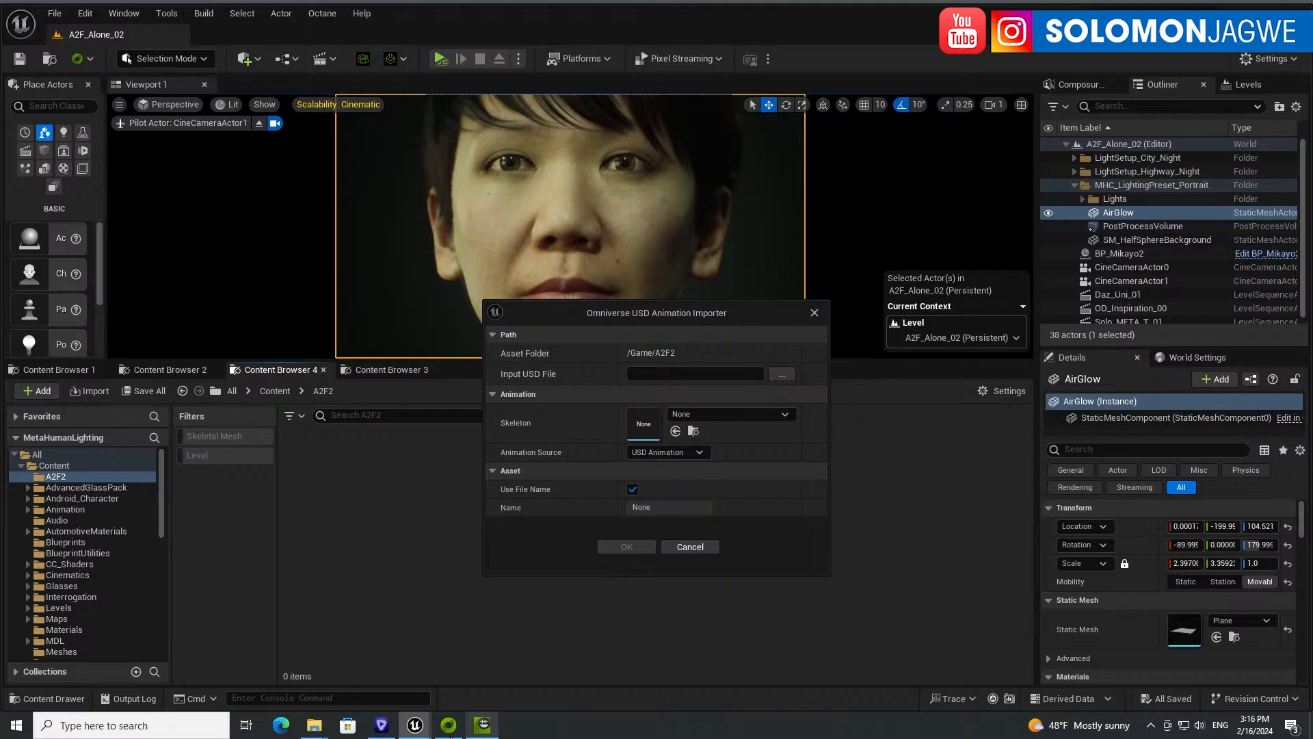
- Switch to the Omniverse Launcher, examine the Exchange connectors and the installed Unreal Engine connectors, and return to Unreal Engine
left_click(449, 725)
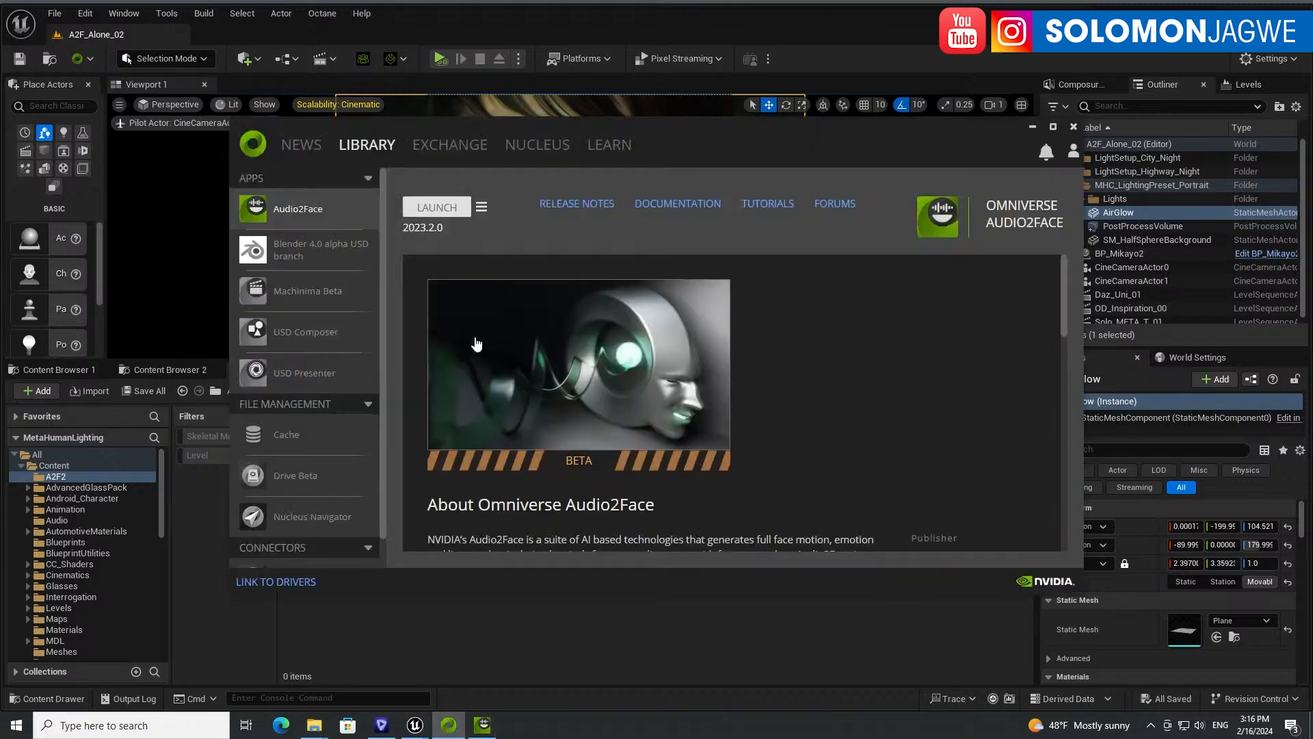
scroll(625, 376, "down", 2)
scroll(625, 375, "down", 3)
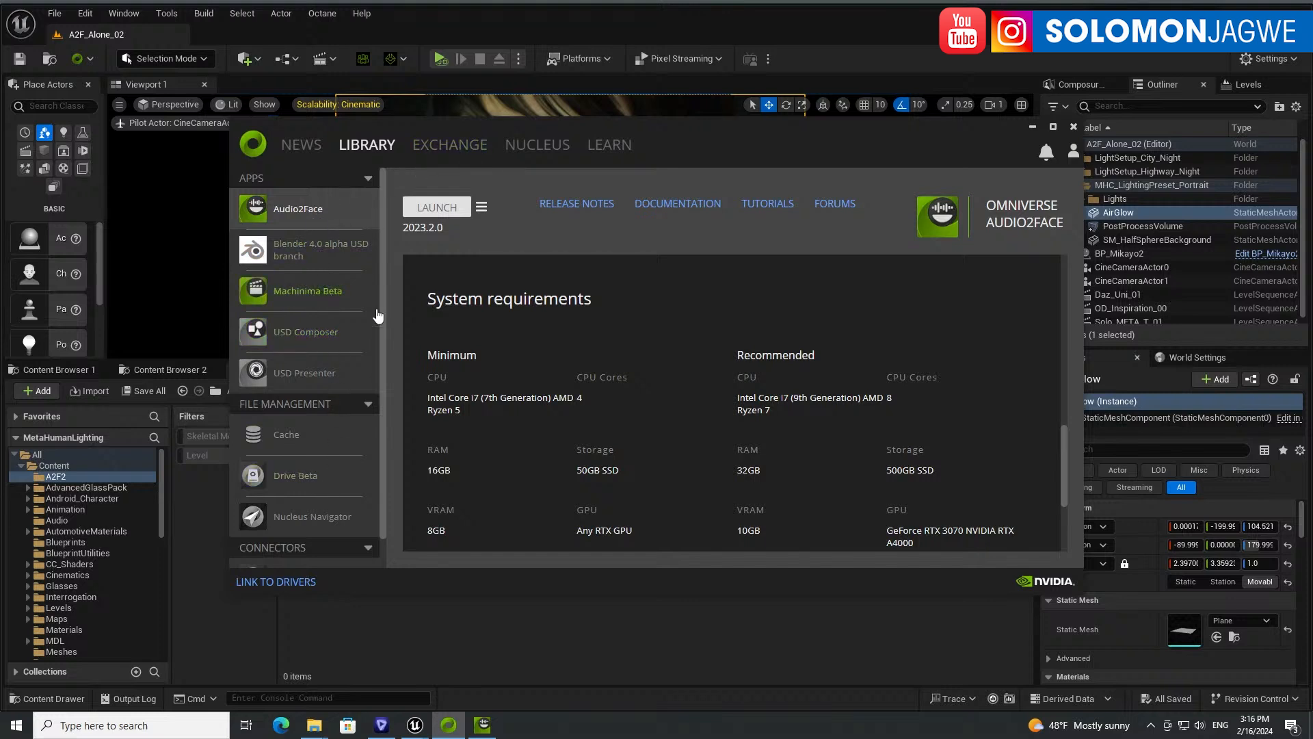
left_click(446, 150)
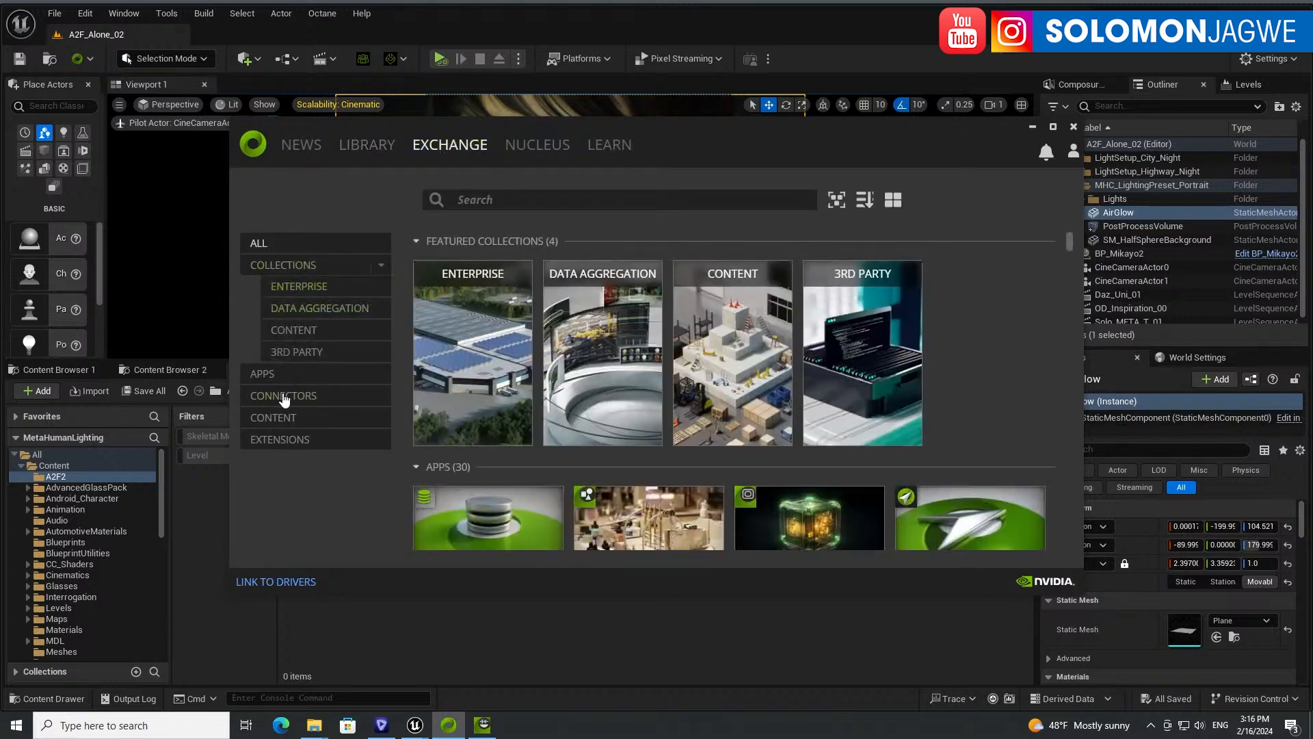
left_click(283, 396)
scroll(769, 392, "down", 2)
scroll(769, 392, "down", 3)
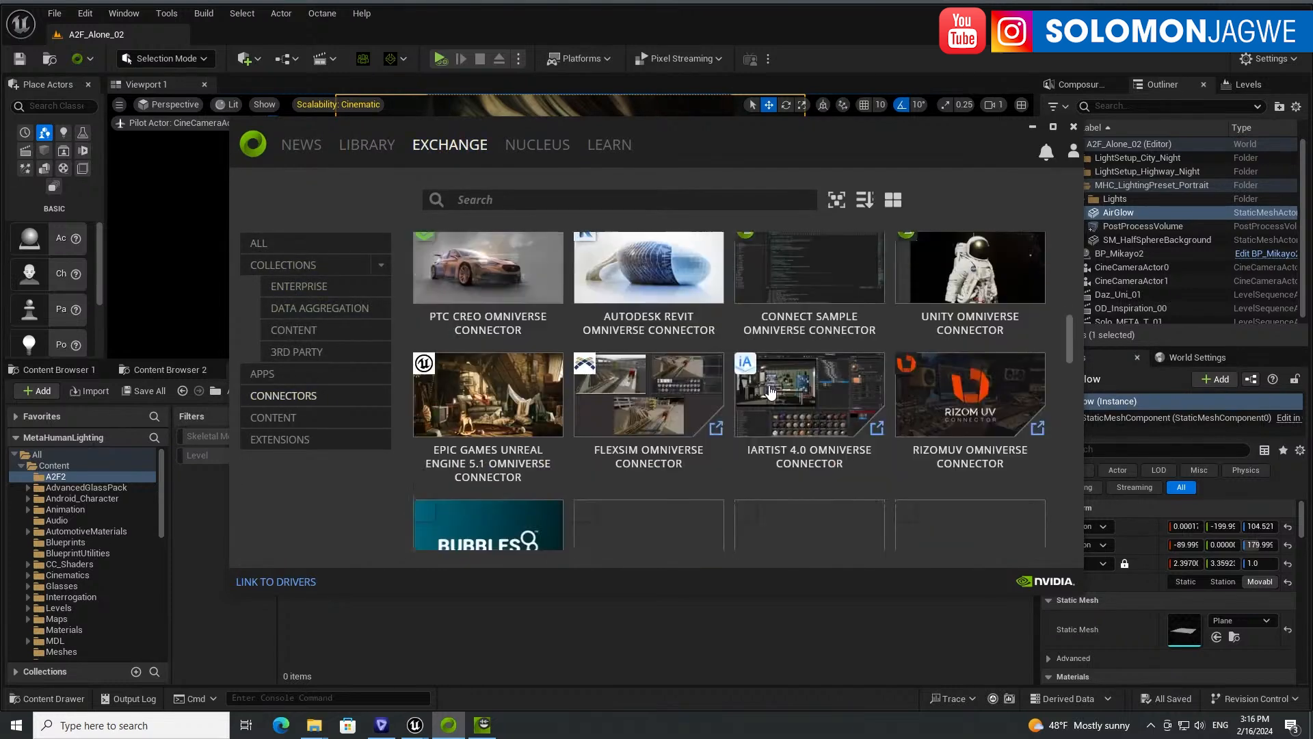
left_click(376, 152)
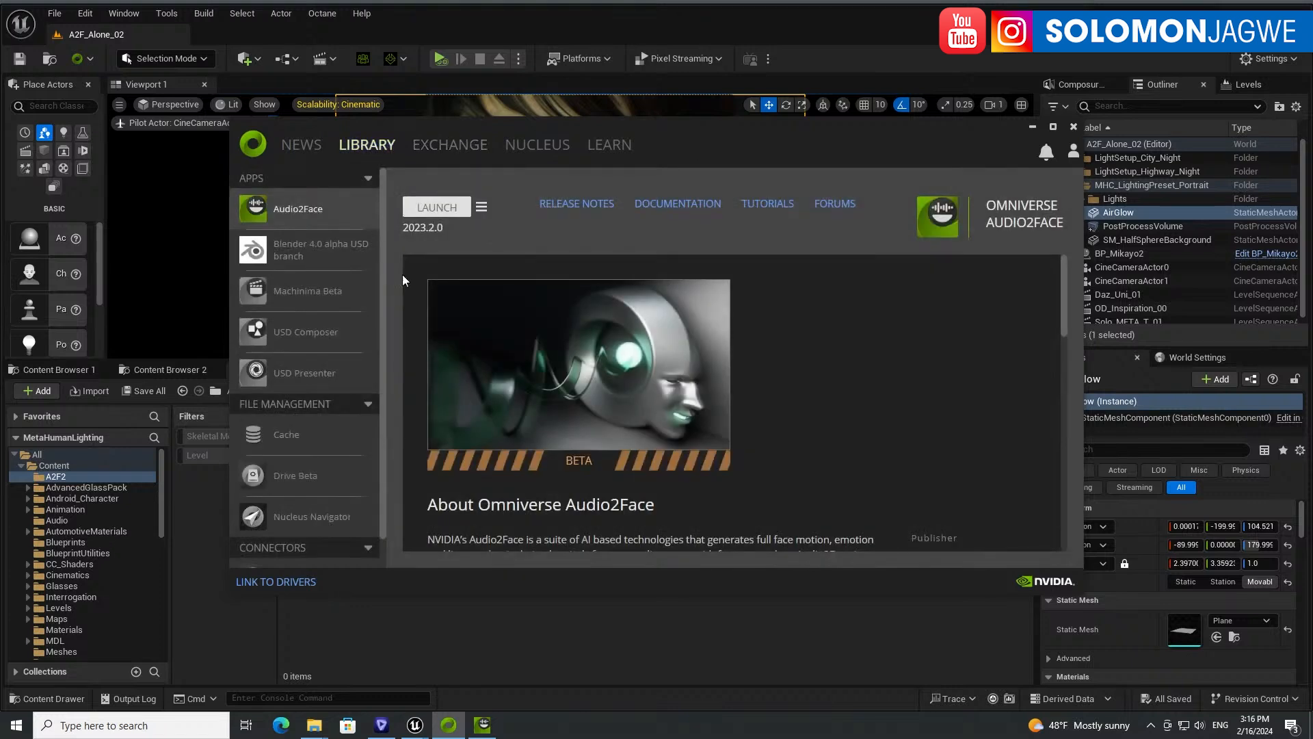
scroll(380, 375, "down", 1)
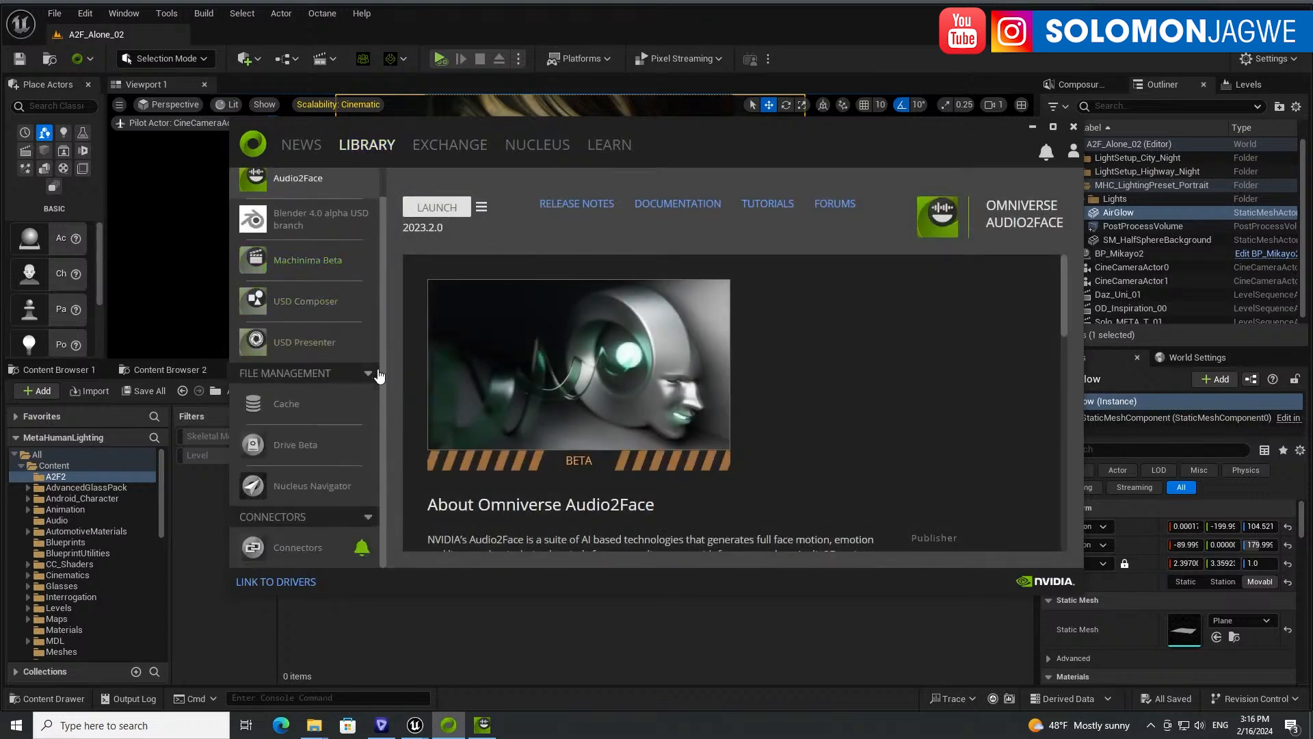
left_click(315, 551)
scroll(708, 400, "down", 2)
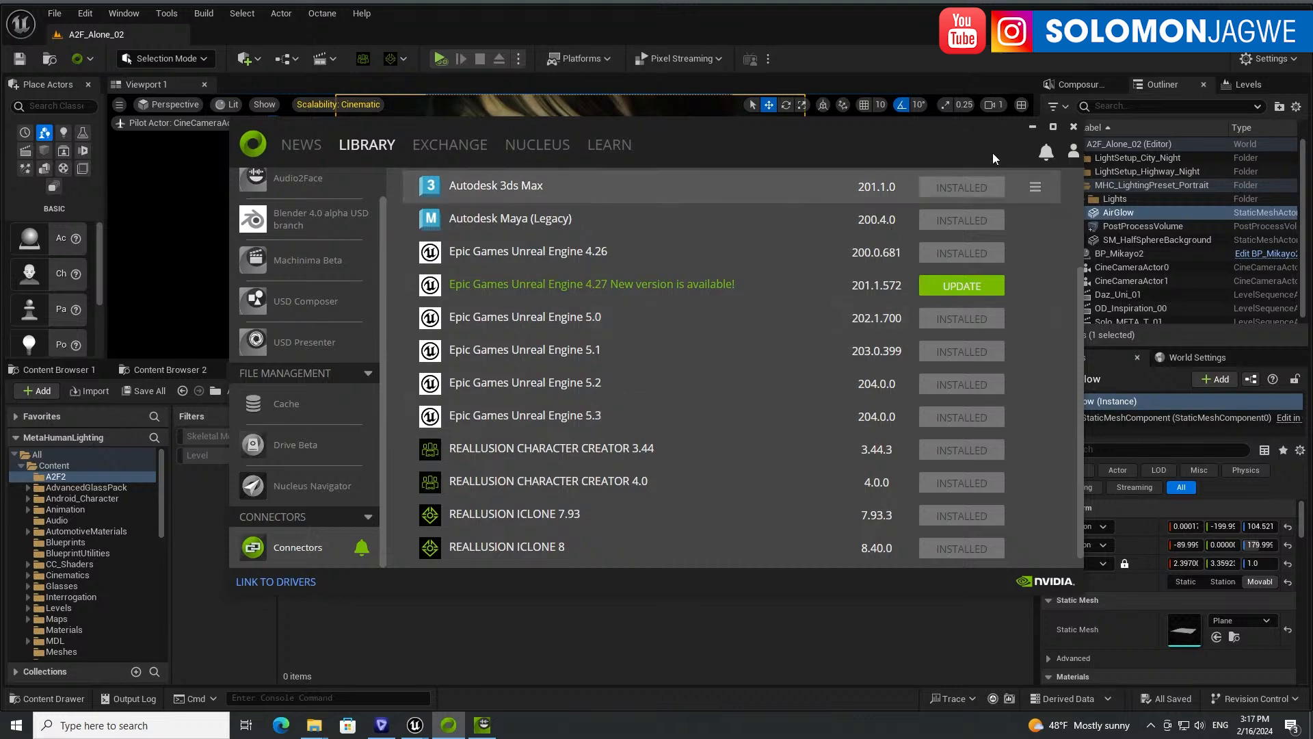
left_click(1029, 130)
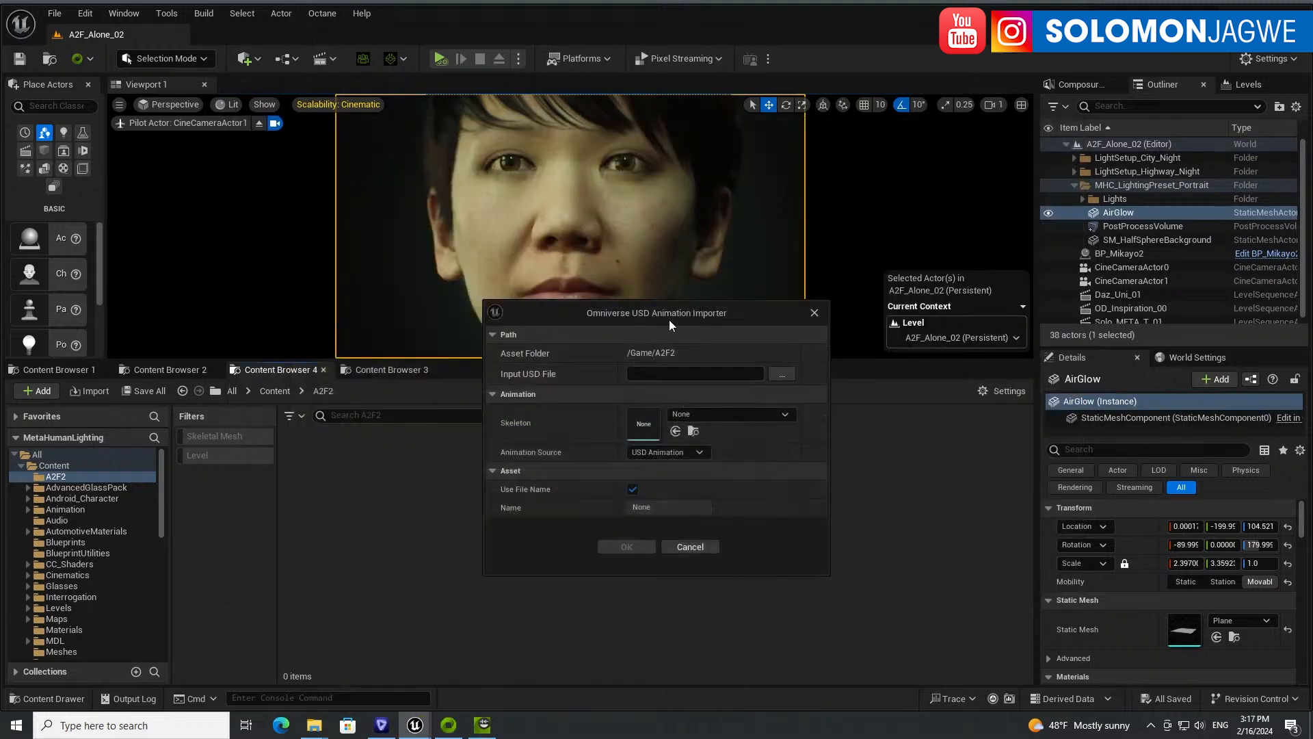
- Choose a2f_export_UnrealEngine_01_bsweight.usd from the Documents\Kit\shared\capture directory as the input USD file
left_click(783, 374)
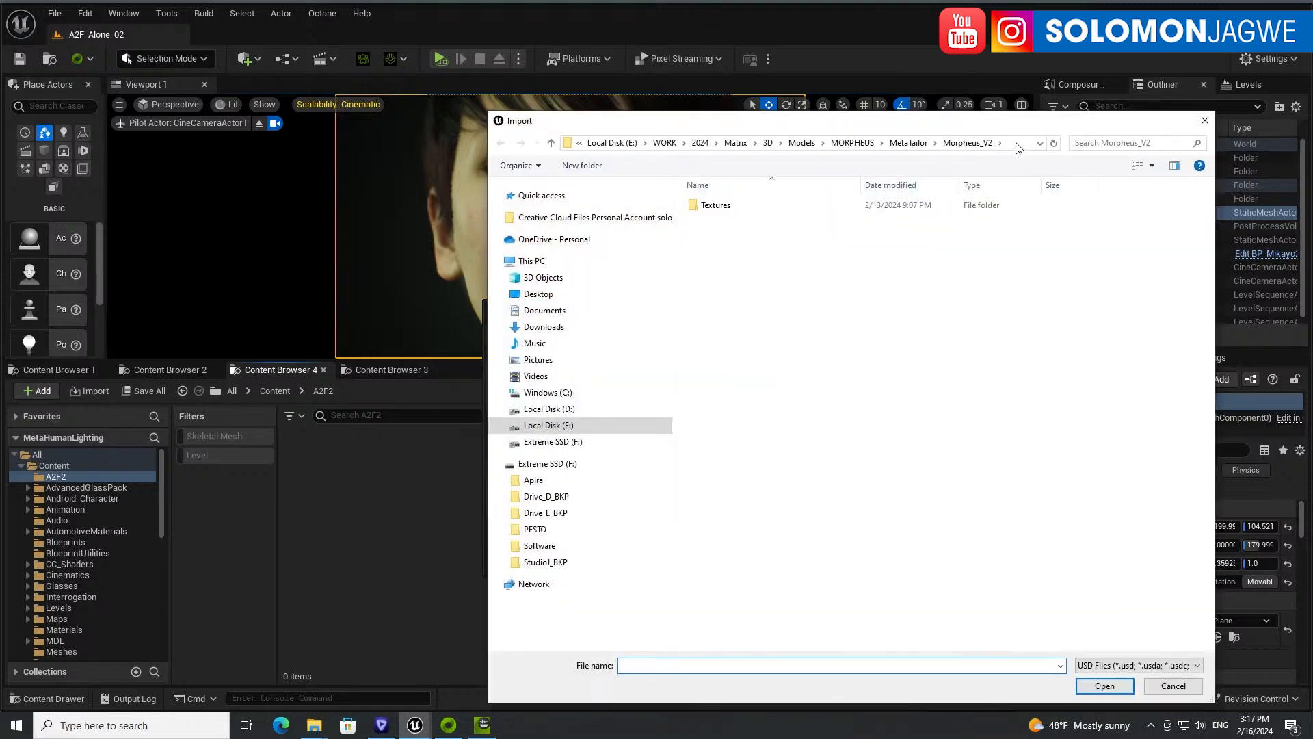
left_click(1017, 145)
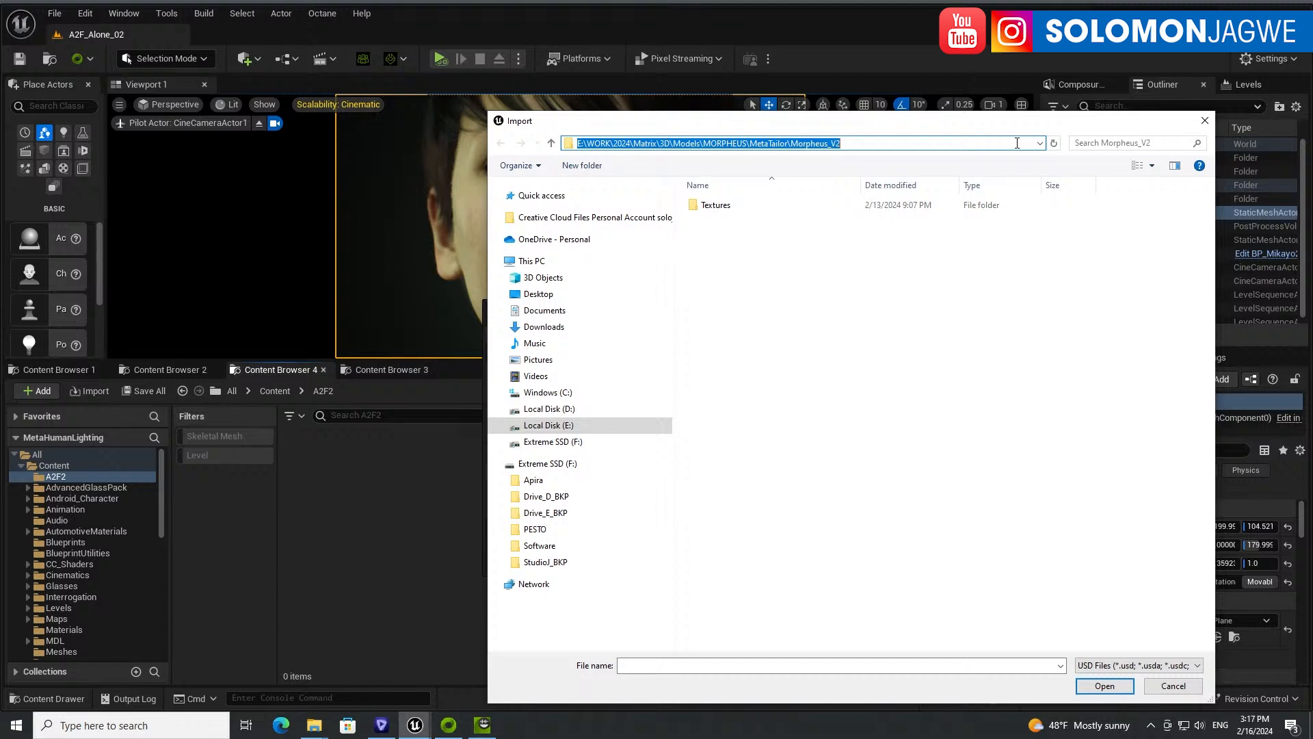
type("C:/Users/soloj/Documents/Kit/shared/capture")
key("Return")
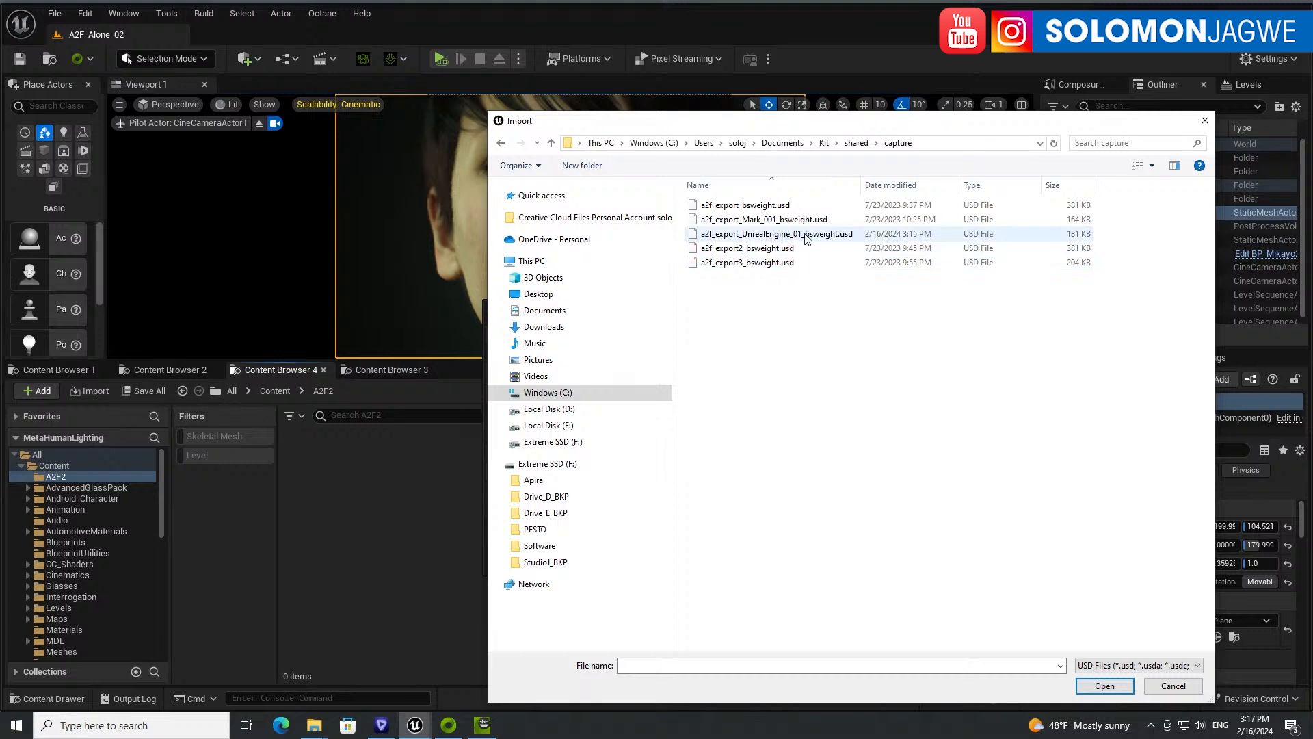
left_click(779, 235)
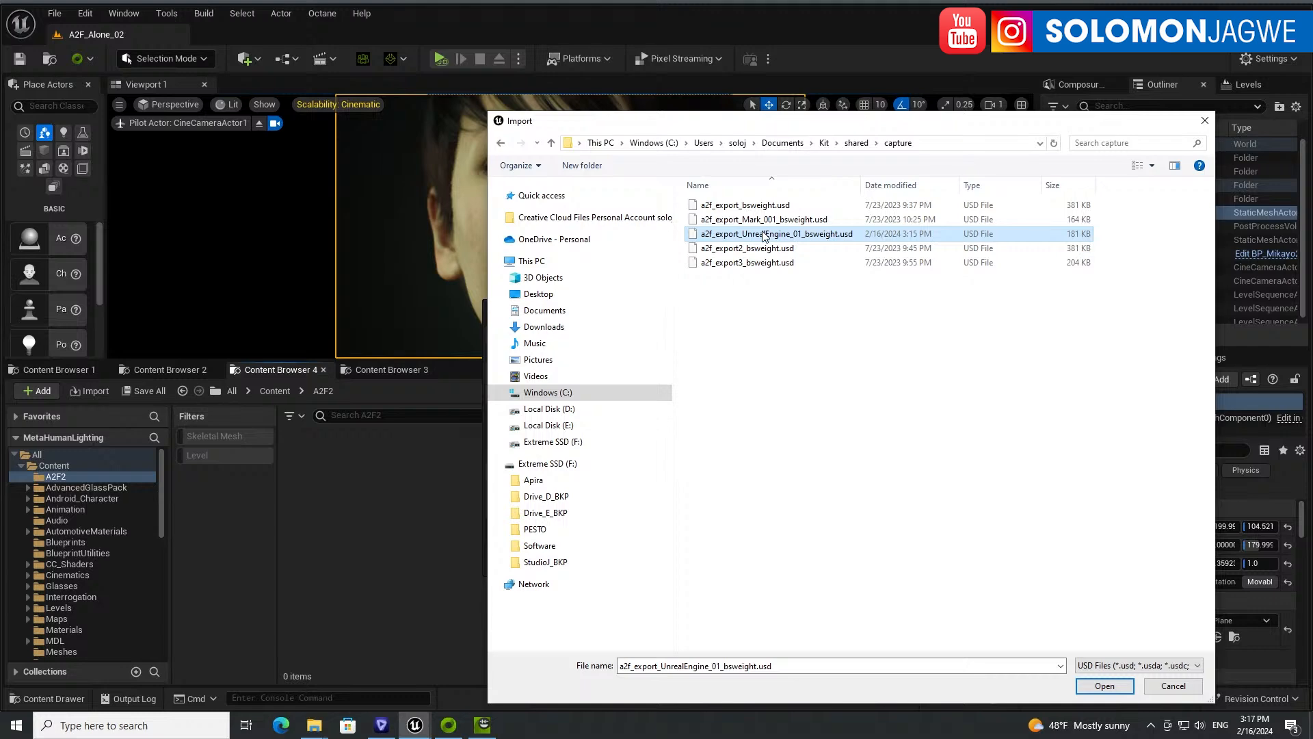
left_click(1115, 687)
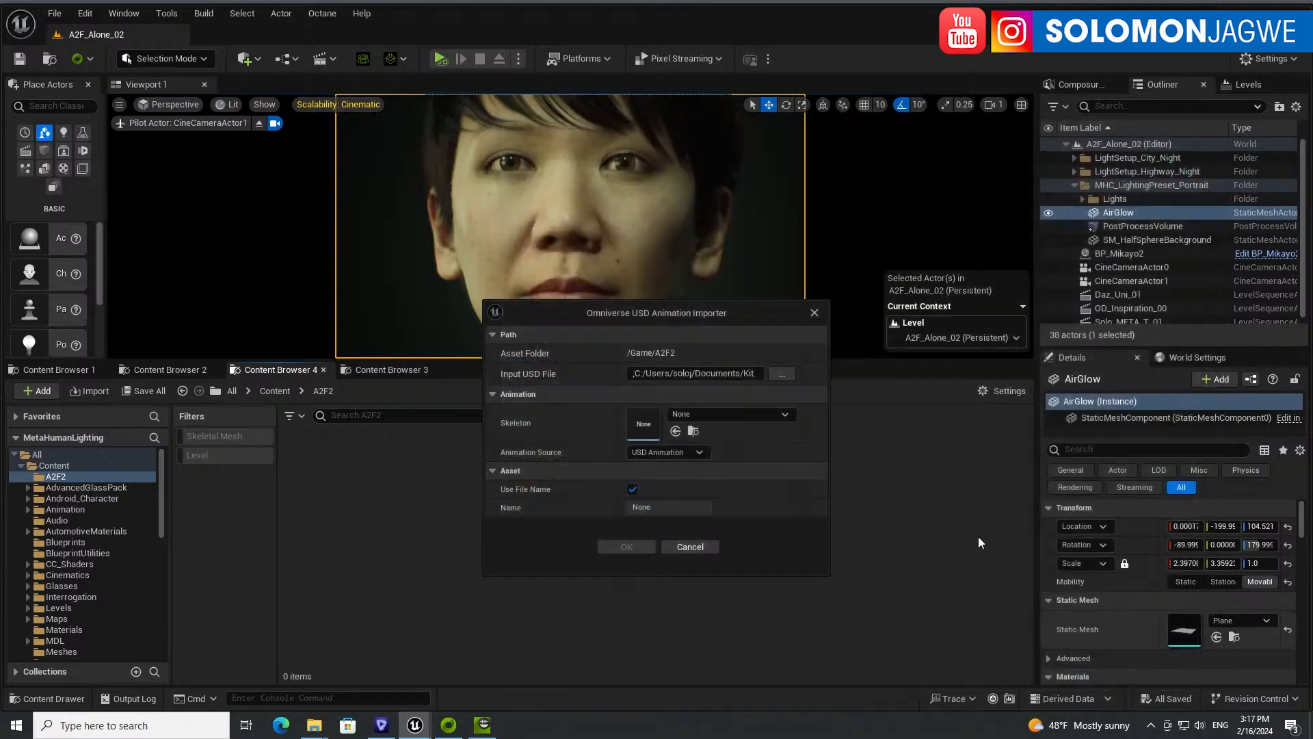
- Set the import skeleton to Face_Archetype_Skeleton and the animation source to Audio2Face MetaHuman Curves
left_click(726, 414)
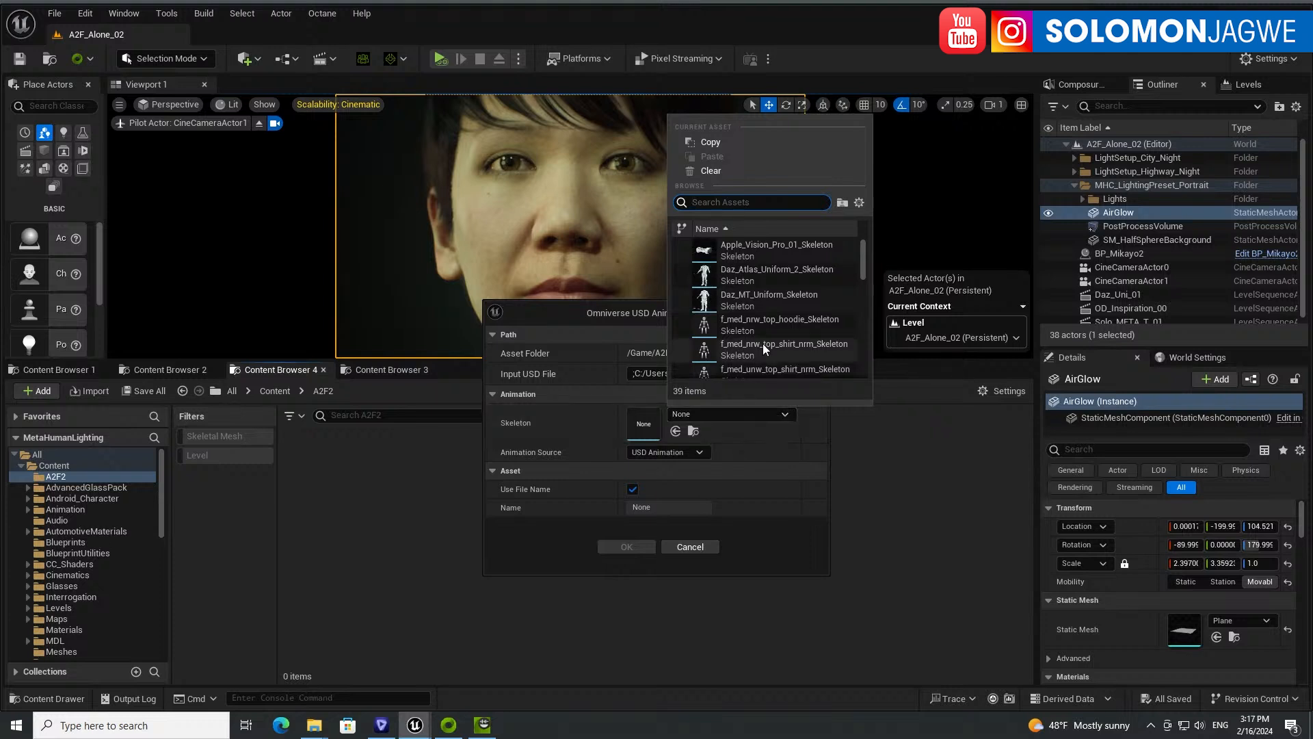
scroll(765, 340, "down", 3)
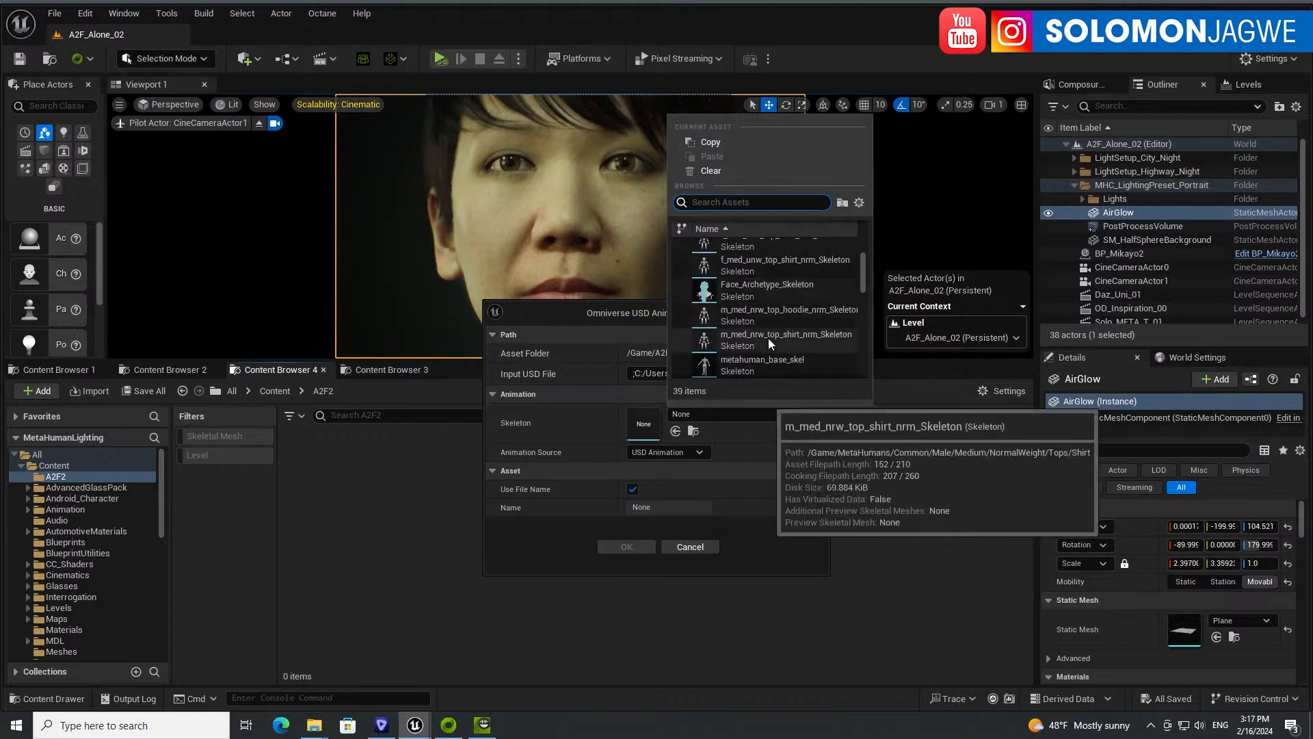
left_click(749, 292)
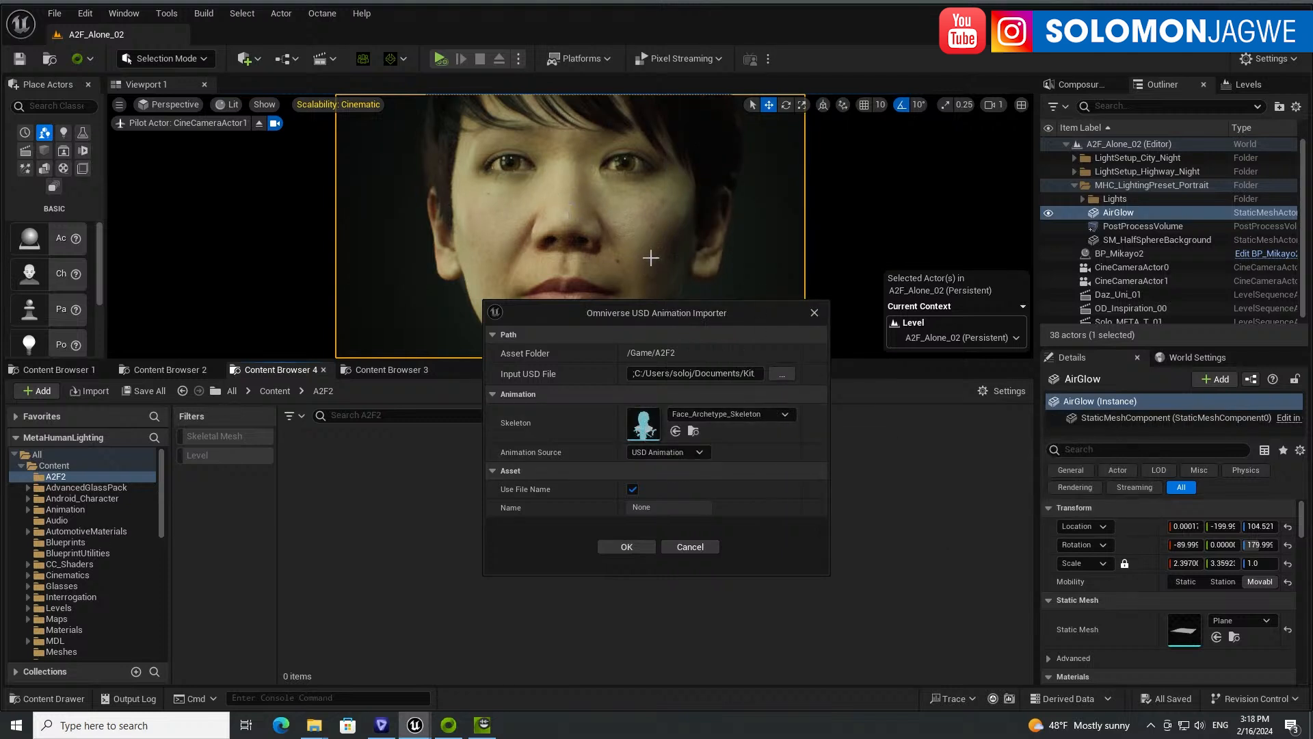
left_click(701, 453)
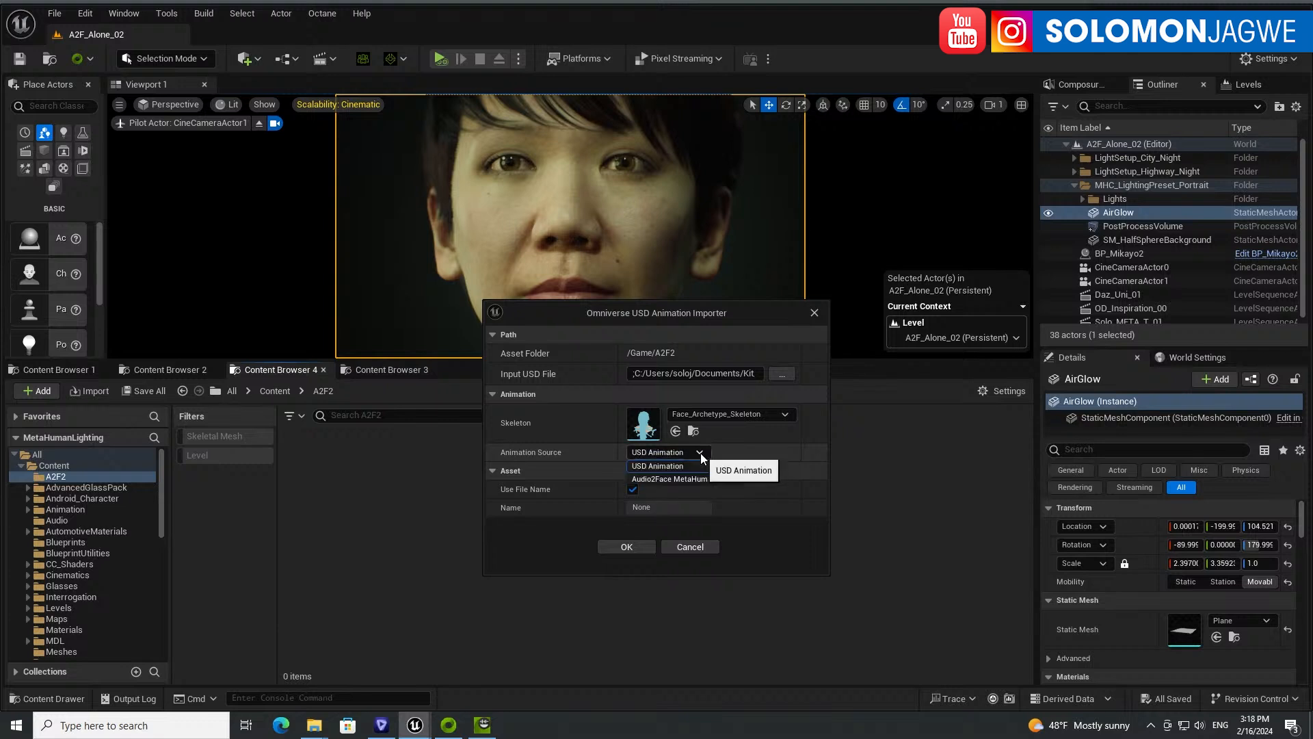
left_click(672, 479)
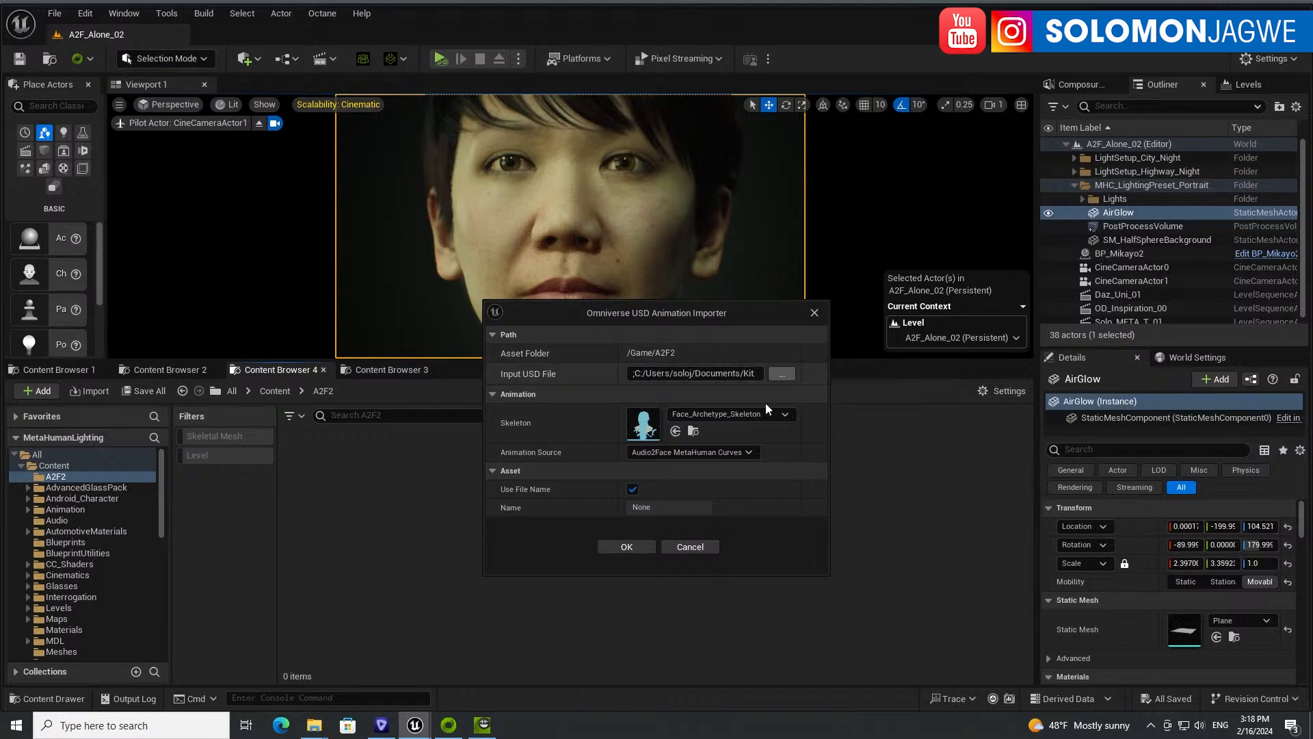
- Check Audio2Face briefly, reselect Audio2Face MetaHuman Curves as the animation source and import the USD animation into A2F2
left_click(487, 728)
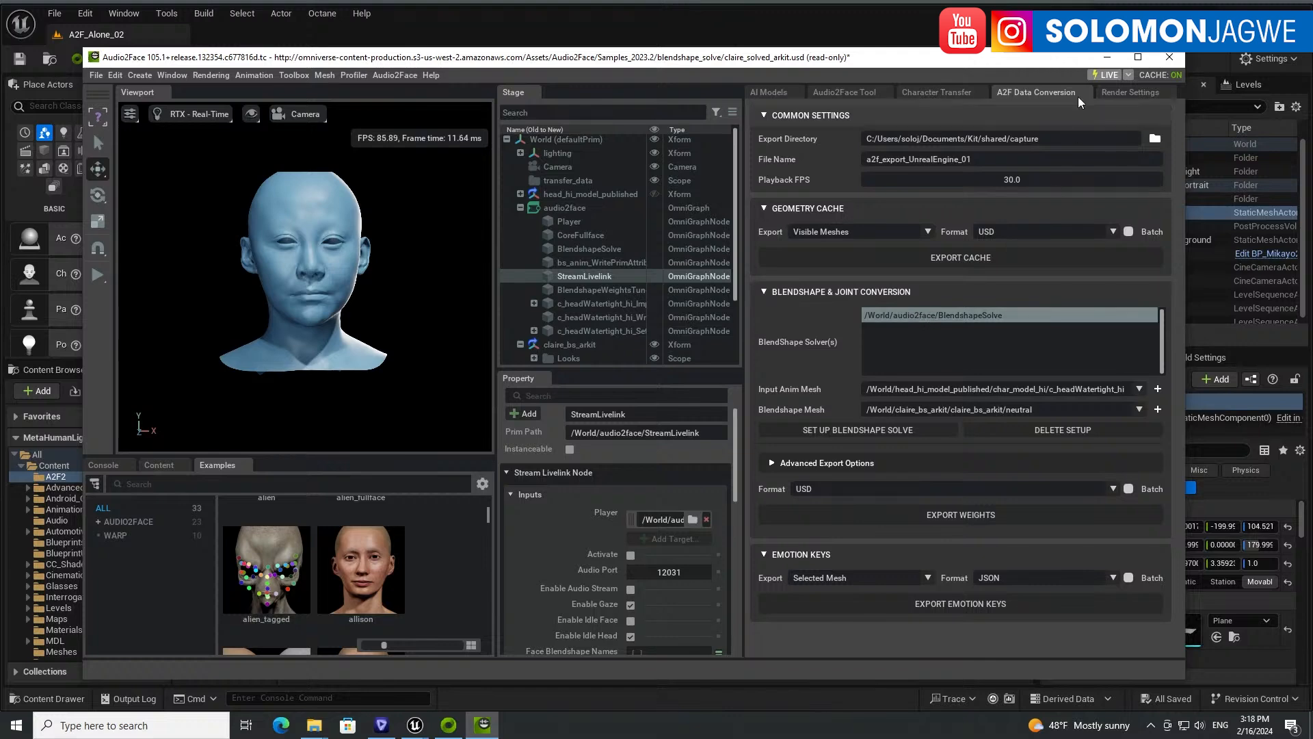
left_click(1107, 58)
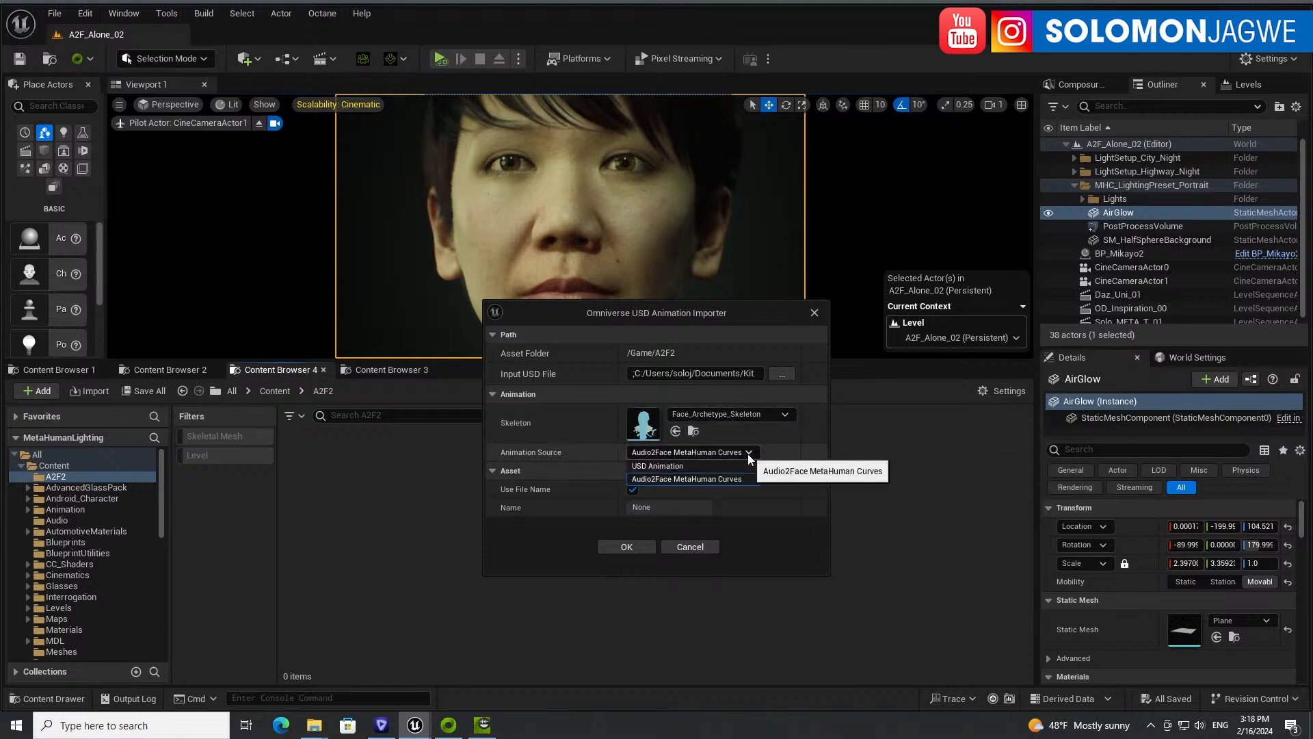
left_click(748, 453)
left_click(659, 479)
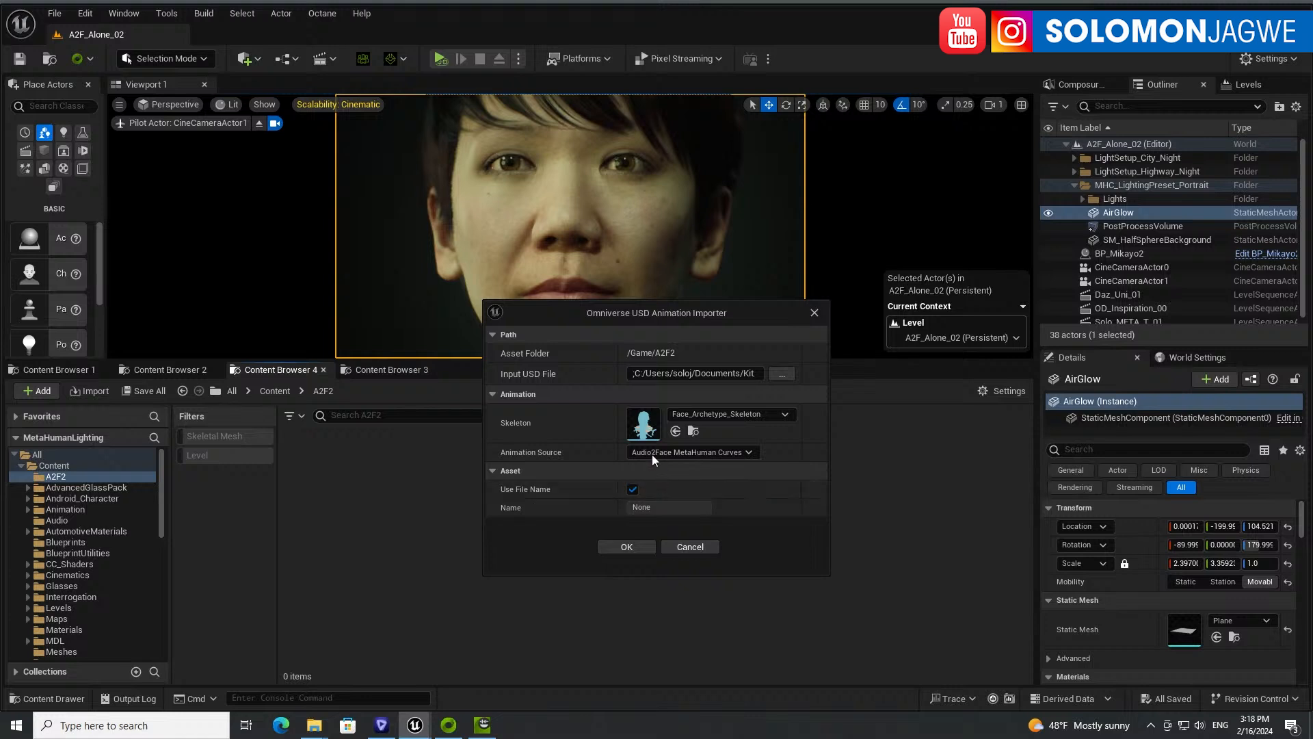
left_click(657, 454)
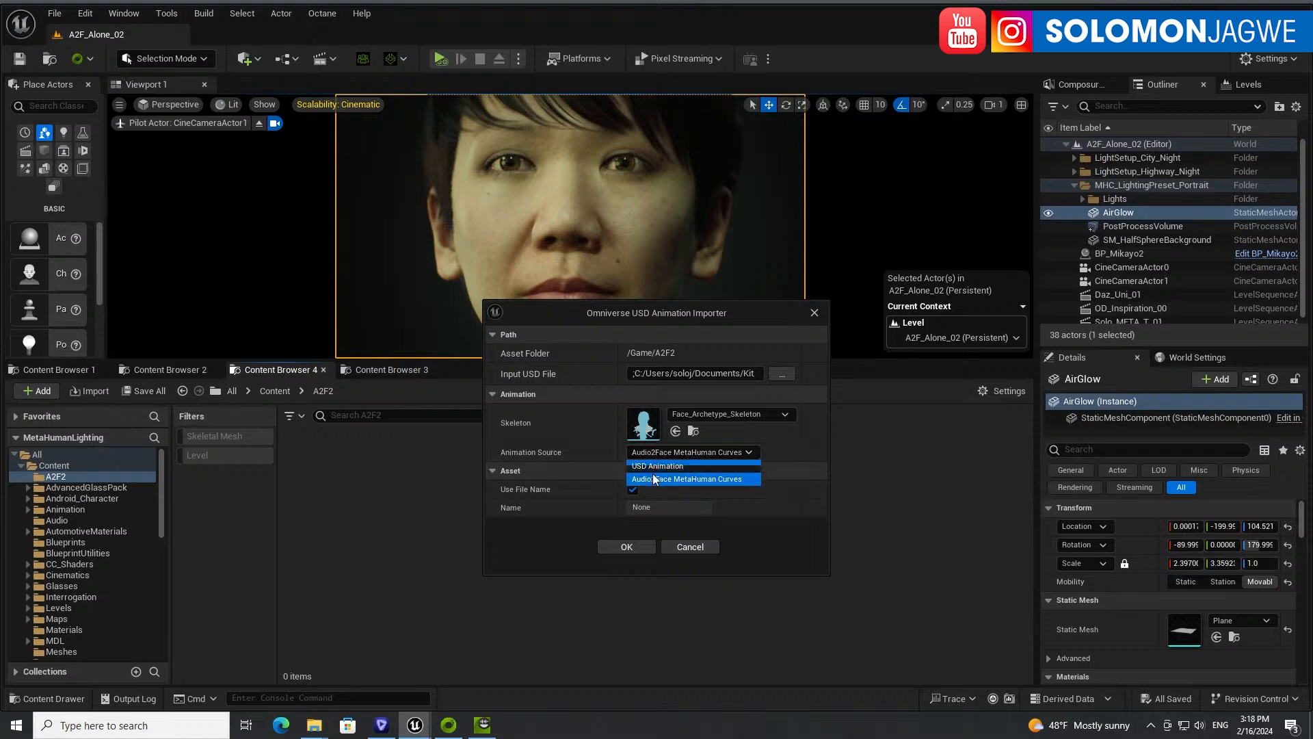
left_click(654, 479)
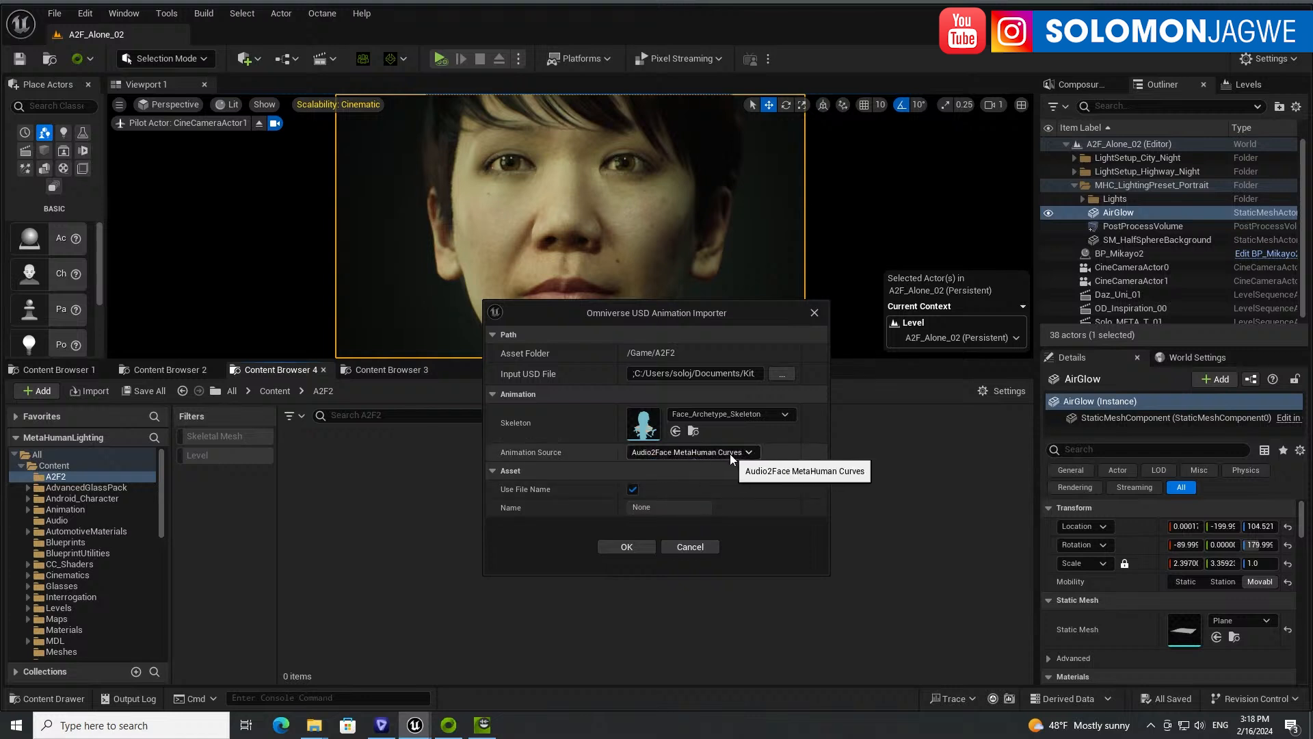
left_click(640, 546)
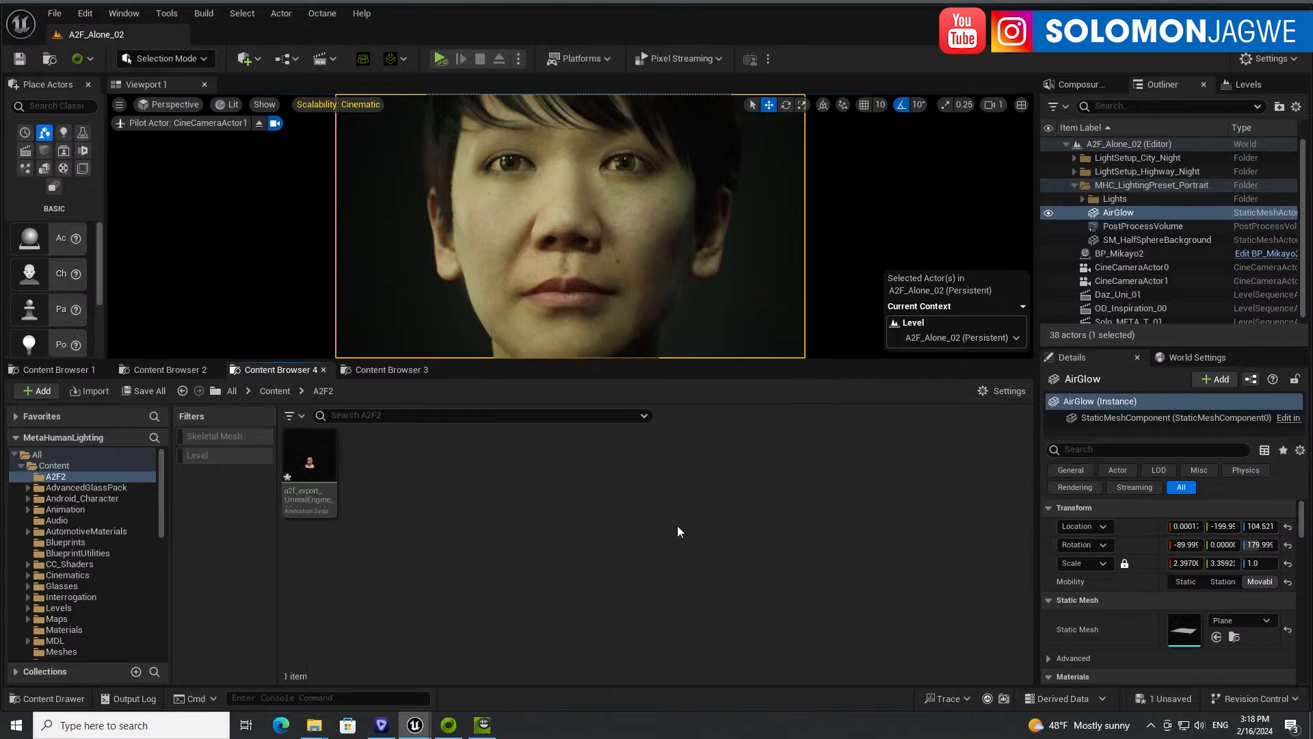
- Open the imported a2f_export_UnrealEngine_01 animation sequence and set its preview mesh to Mikayo2_FaceMesh
double_click(310, 458)
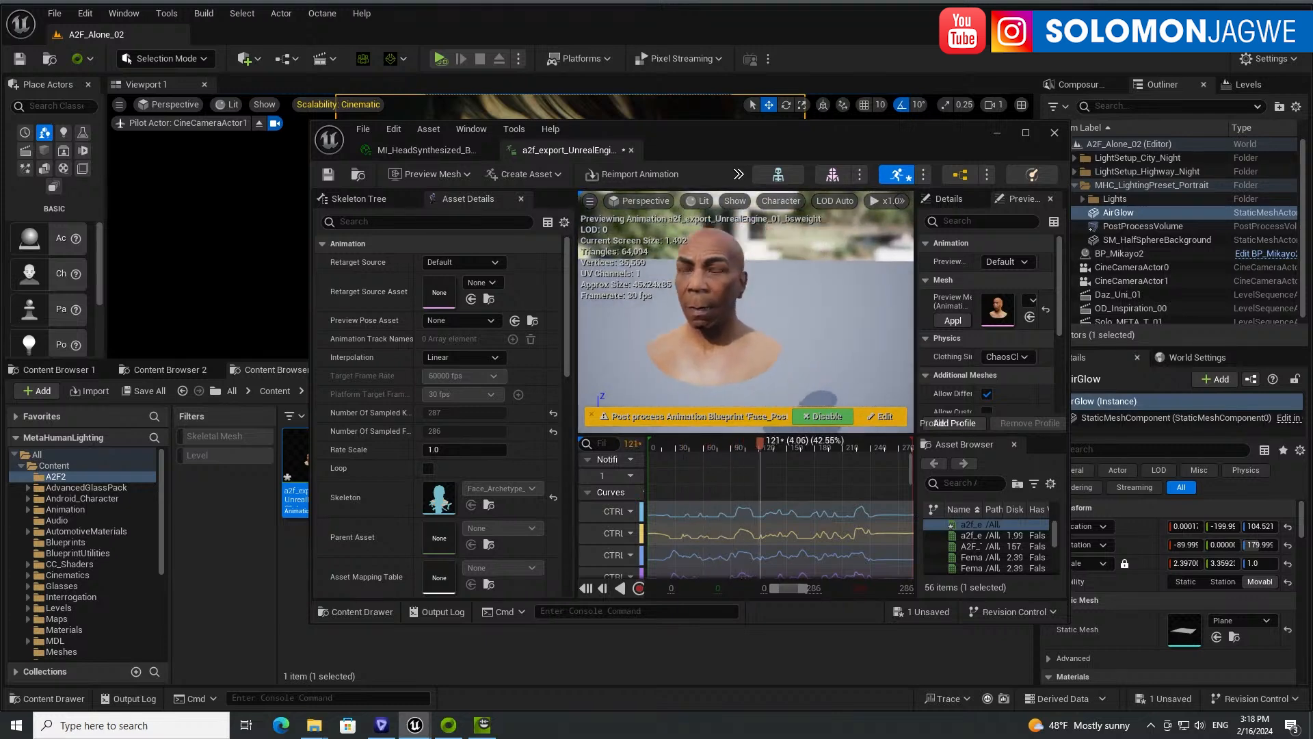
left_click(1032, 301)
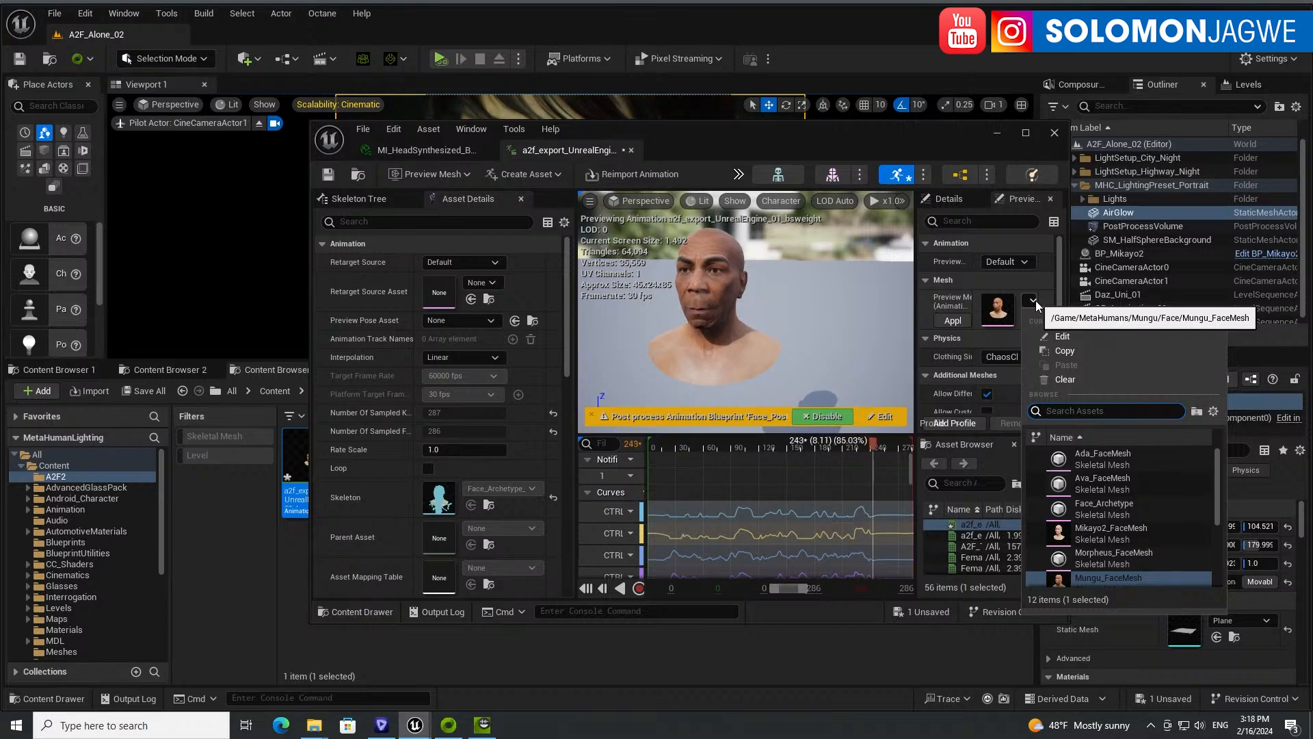
left_click(1106, 529)
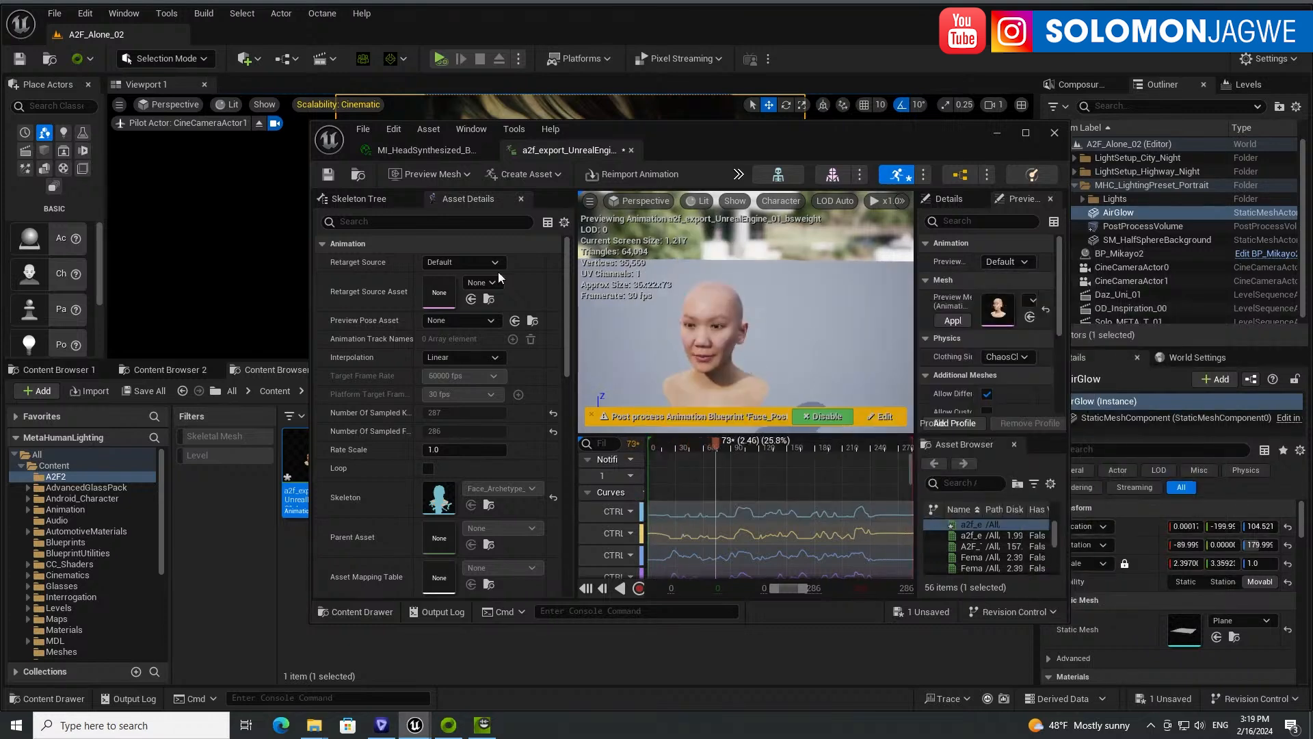
- View the animated face close up in the preview, save the animation sequence and minimize its editor window
left_click_drag(616, 127, 626, 185)
scroll(681, 405, "up", 5)
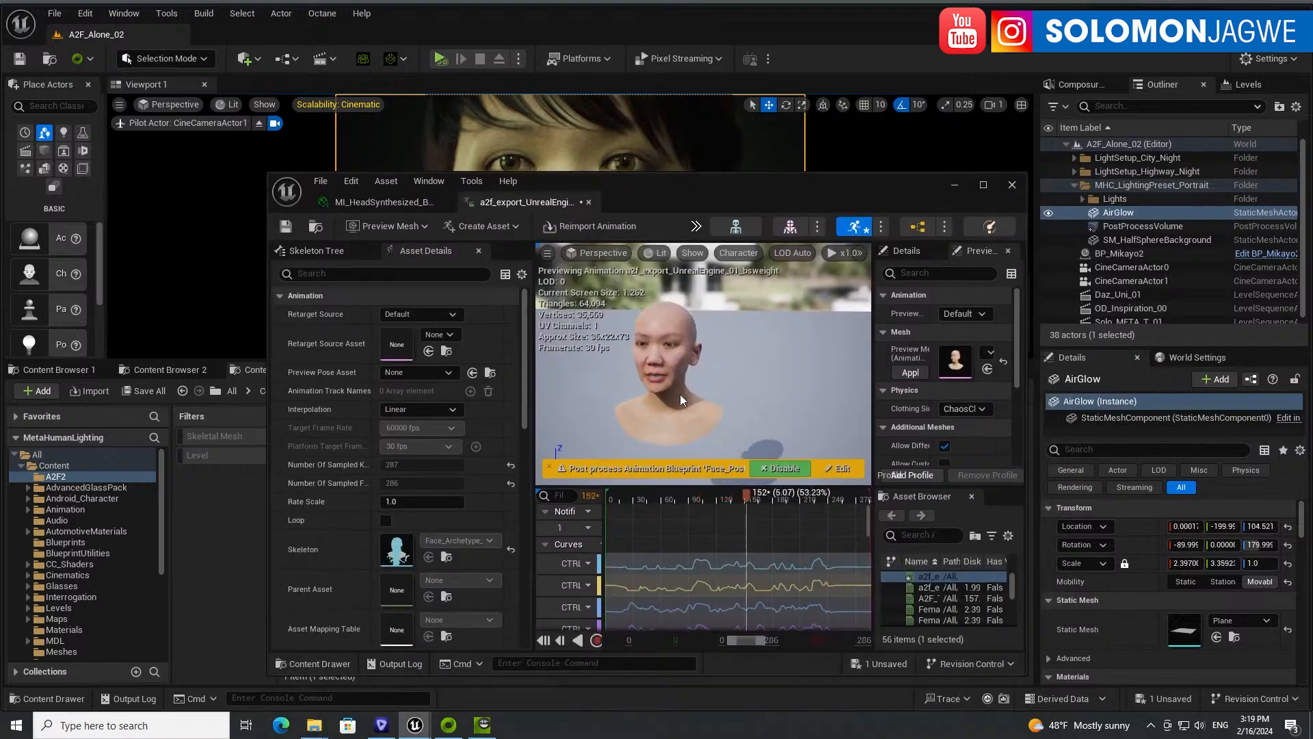
scroll(684, 388, "up", 4)
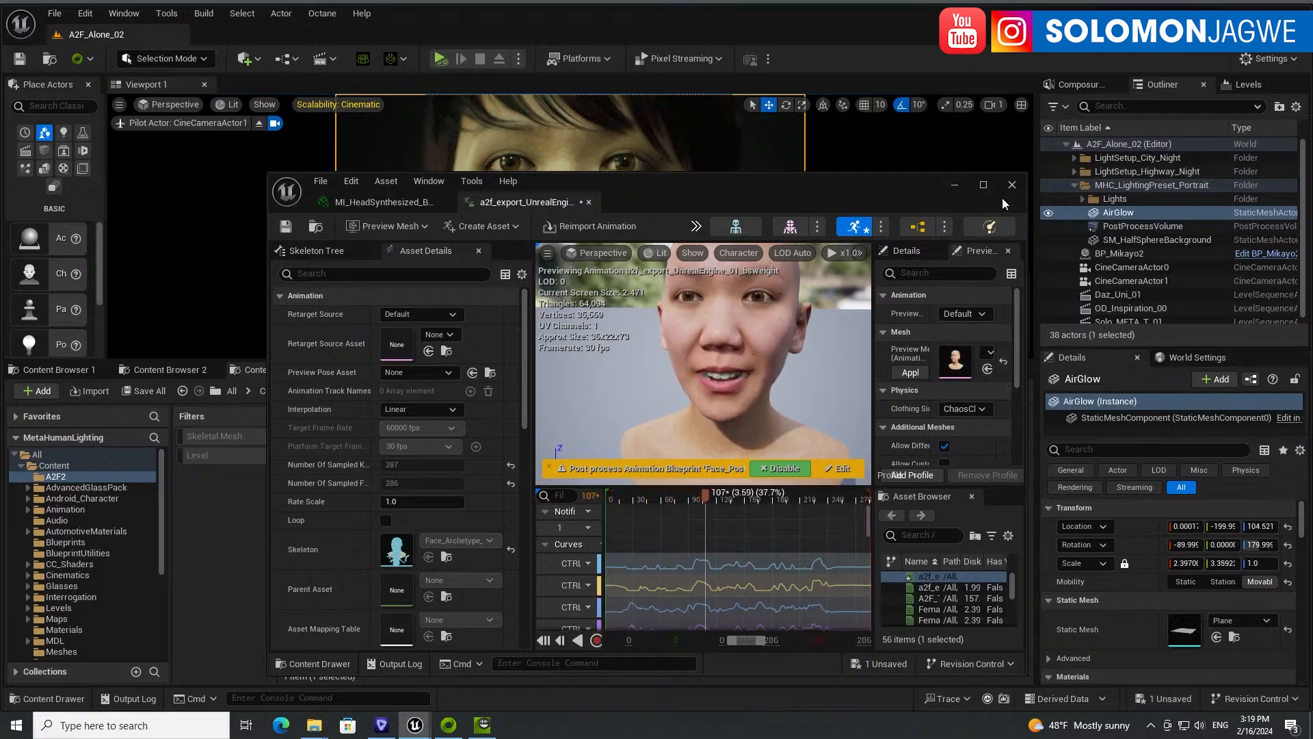
key("ctrl+s")
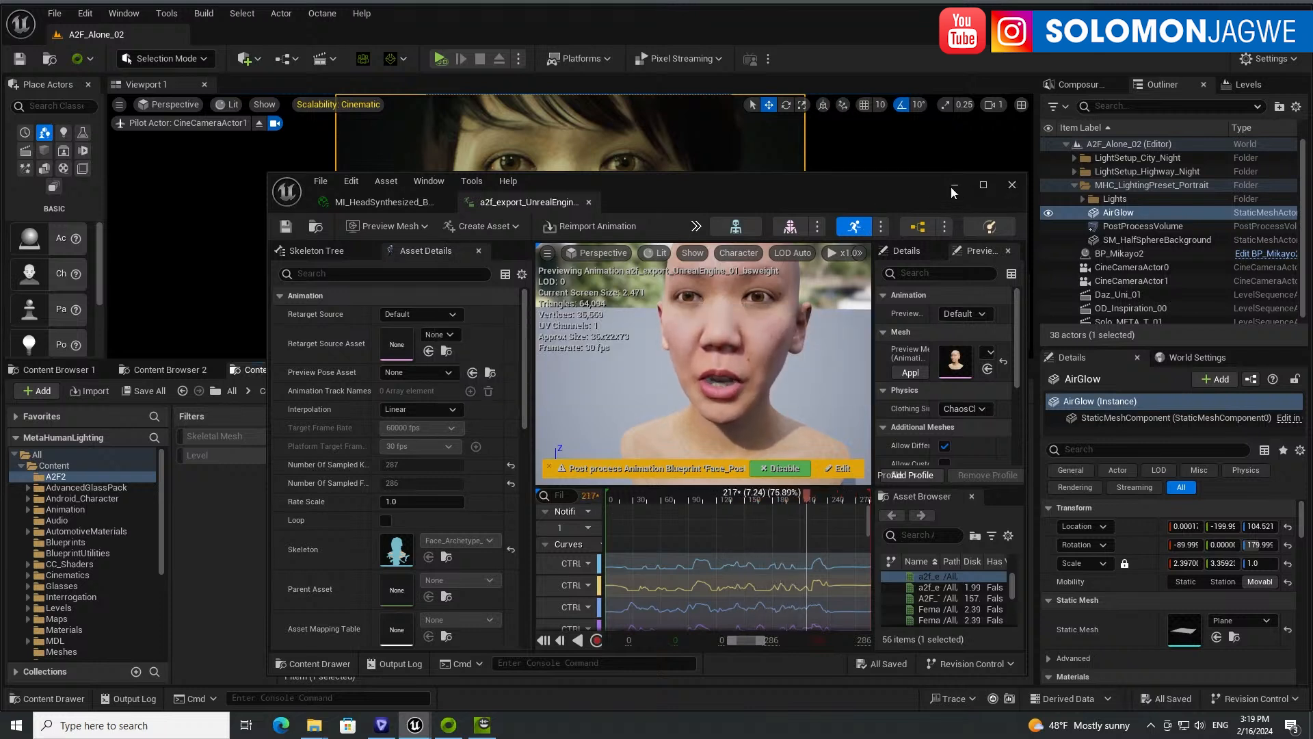
left_click(578, 641)
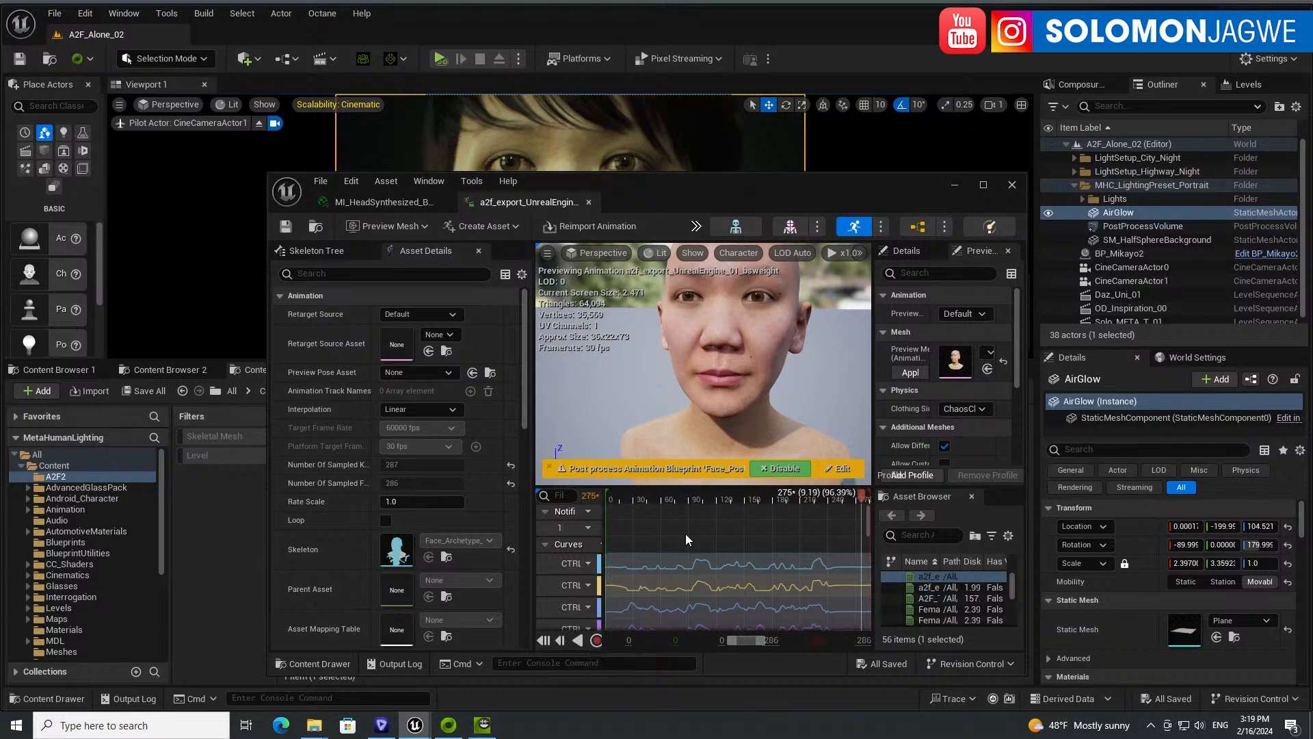
left_click(955, 185)
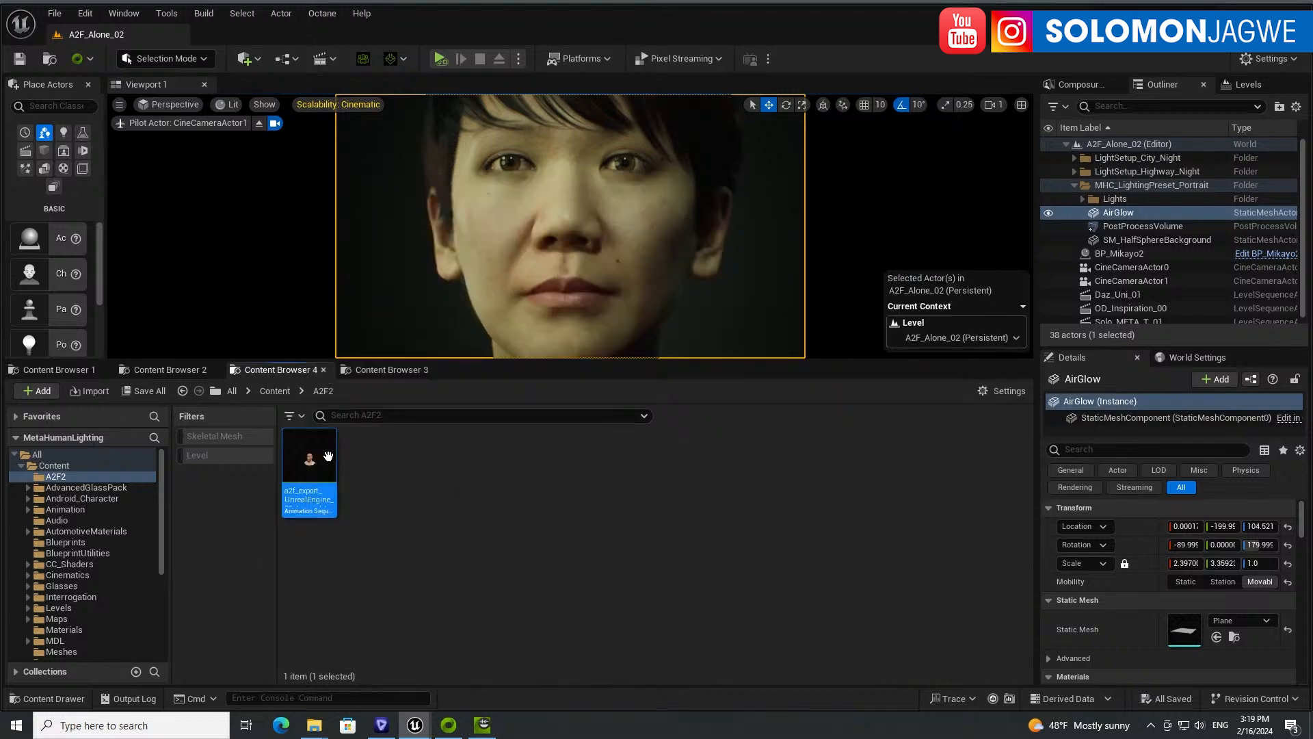
left_click(451, 507)
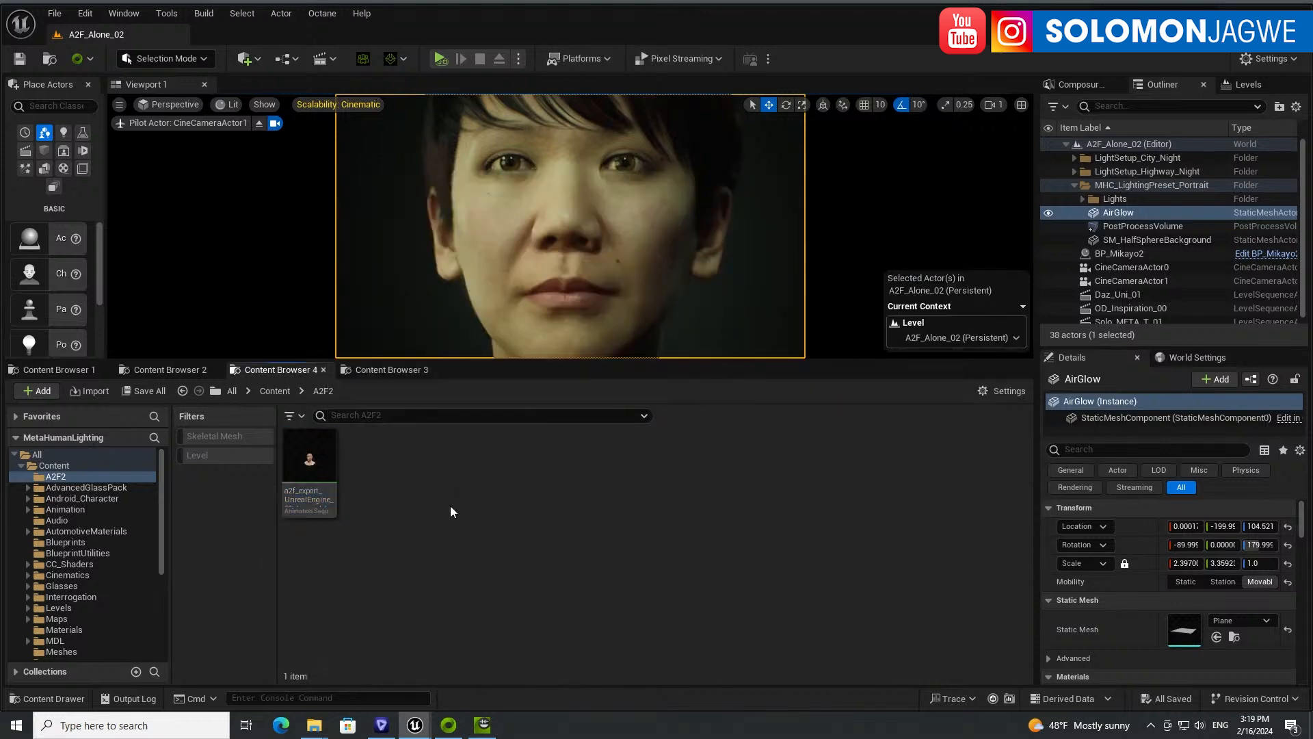
left_click(333, 61)
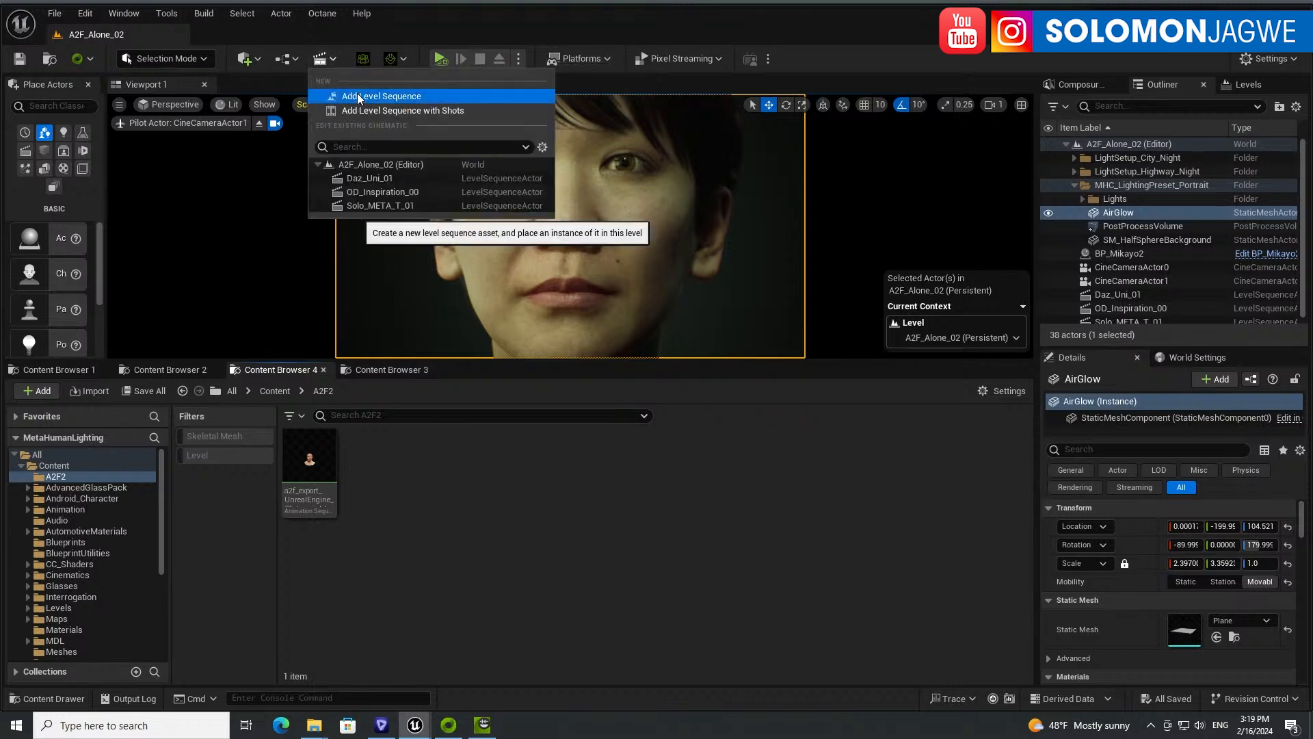
left_click(405, 457)
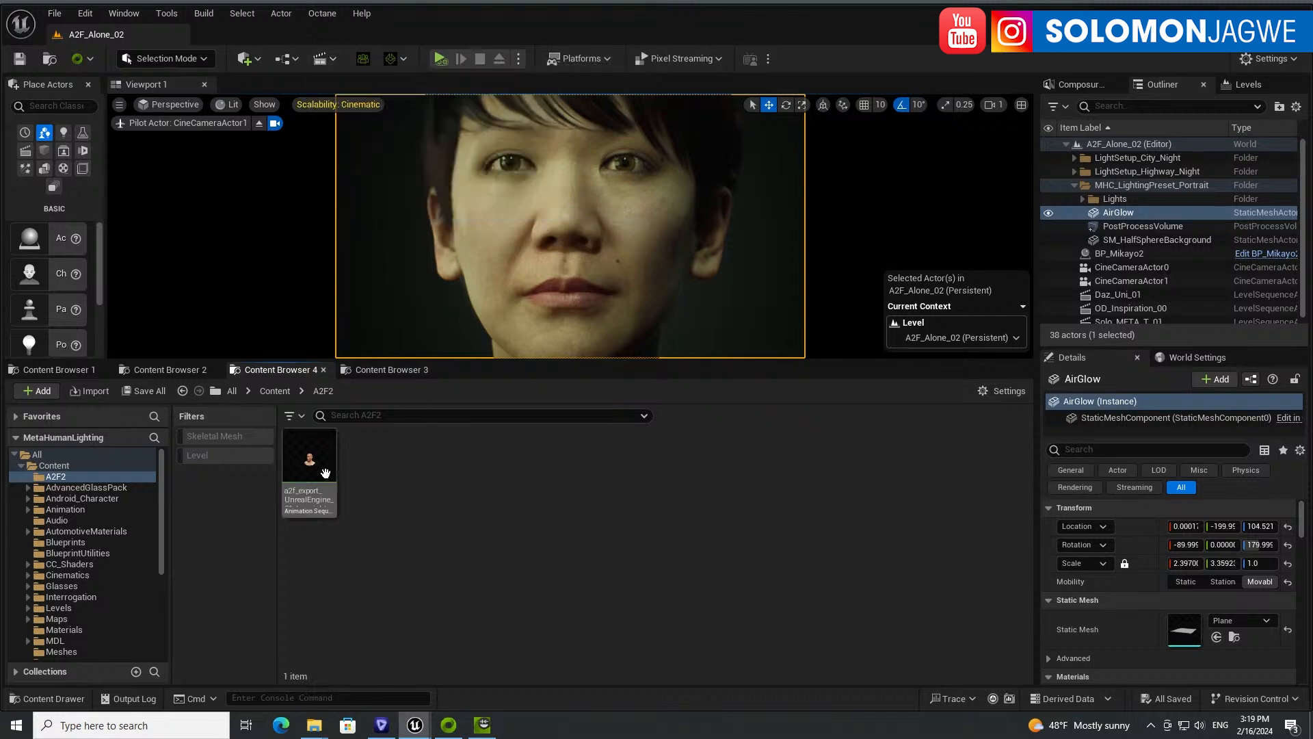
- Add a new level sequence named Mi_Talk_02, saved in the Content/Sequencer/A2F folder
left_click(335, 59)
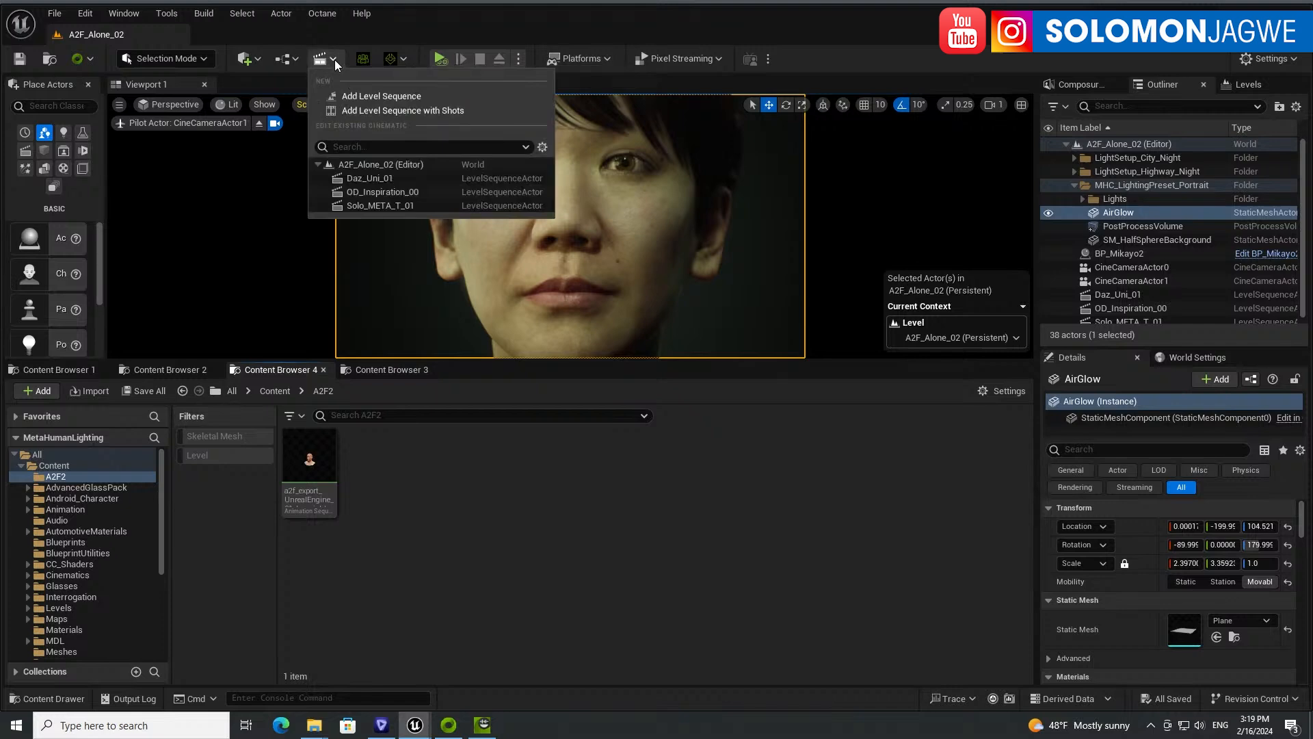
left_click(358, 97)
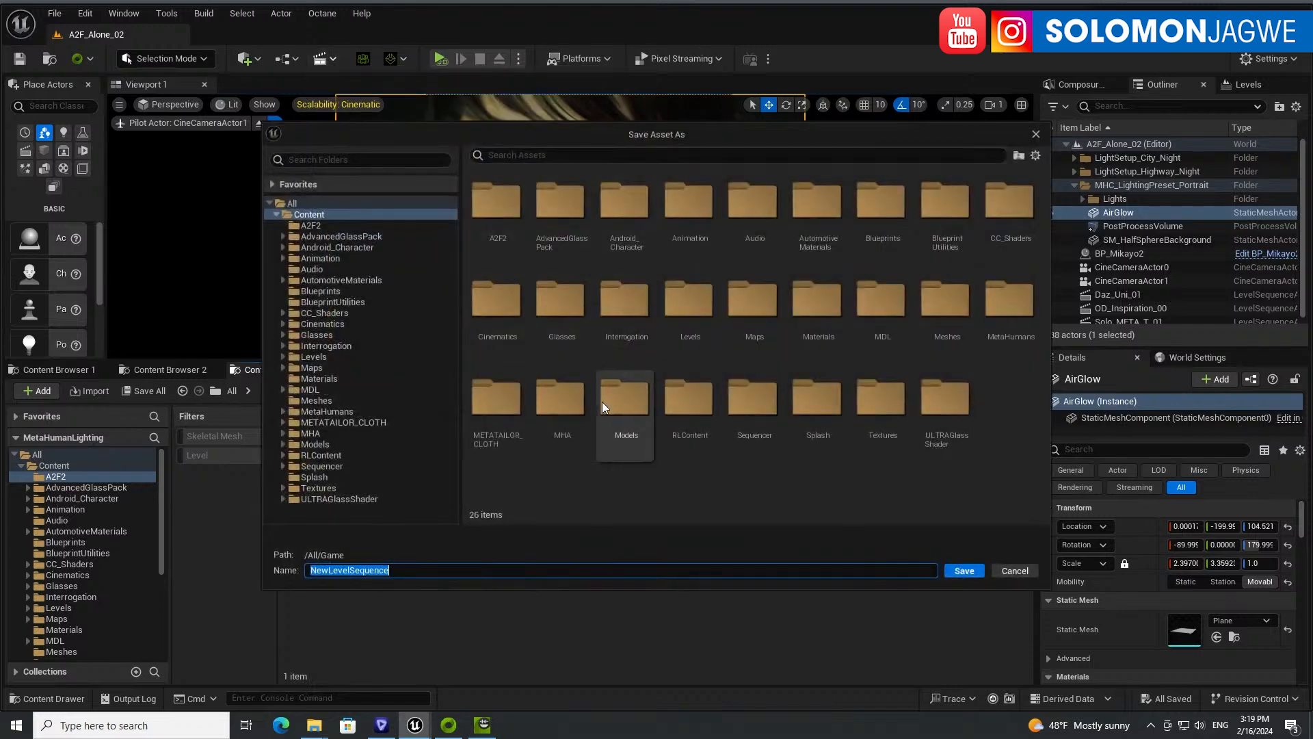
double_click(755, 400)
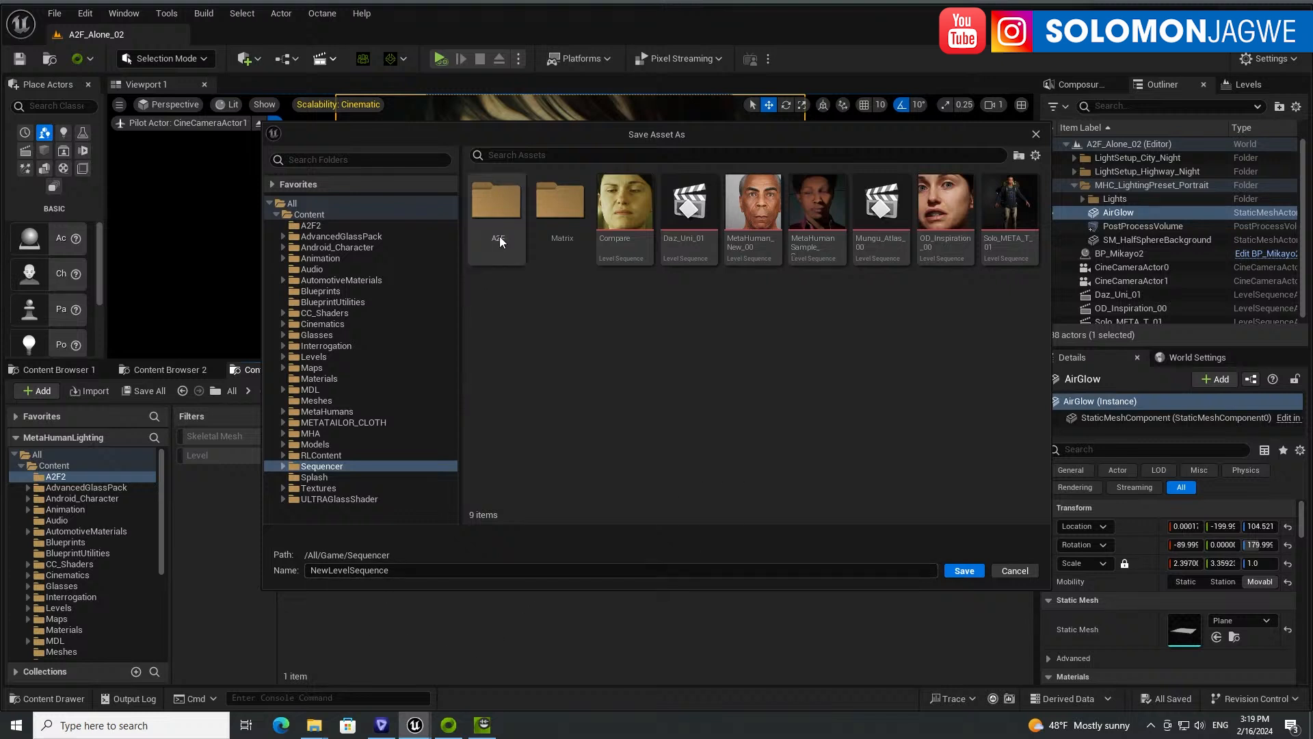
left_click(500, 214)
double_click(499, 212)
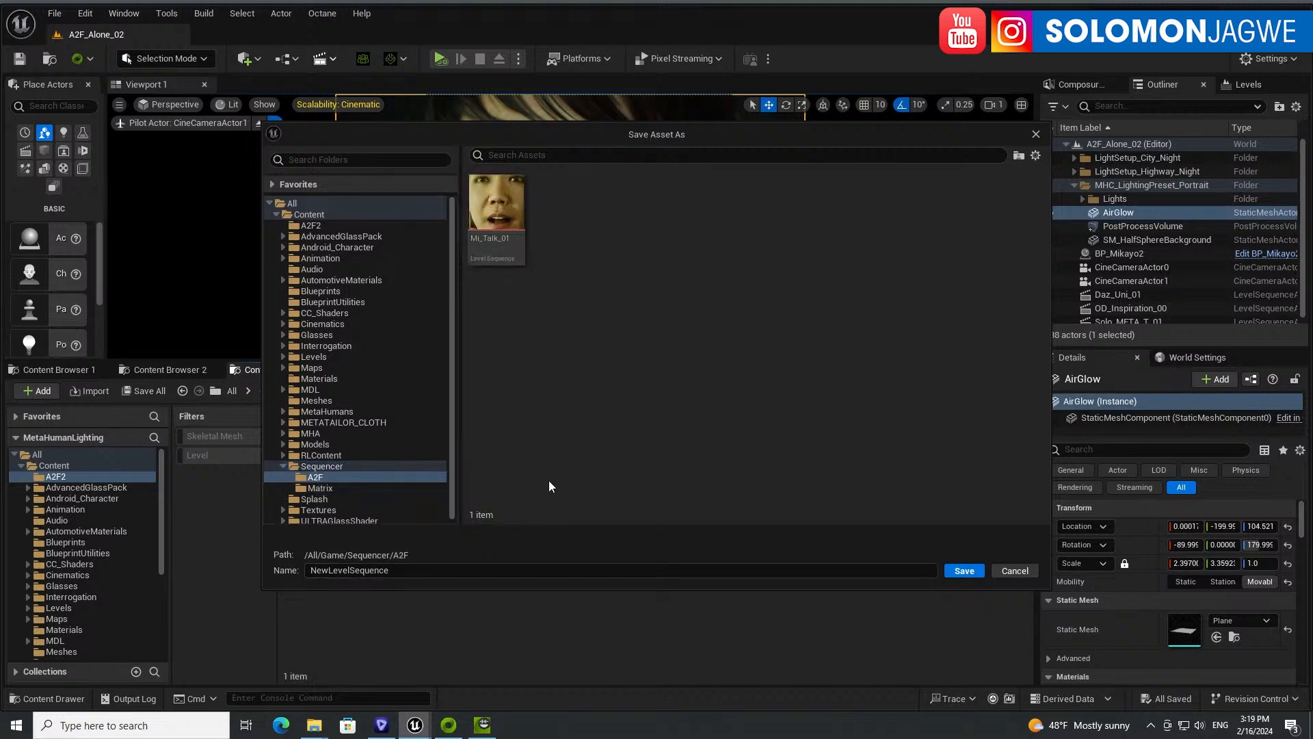
left_click(502, 213)
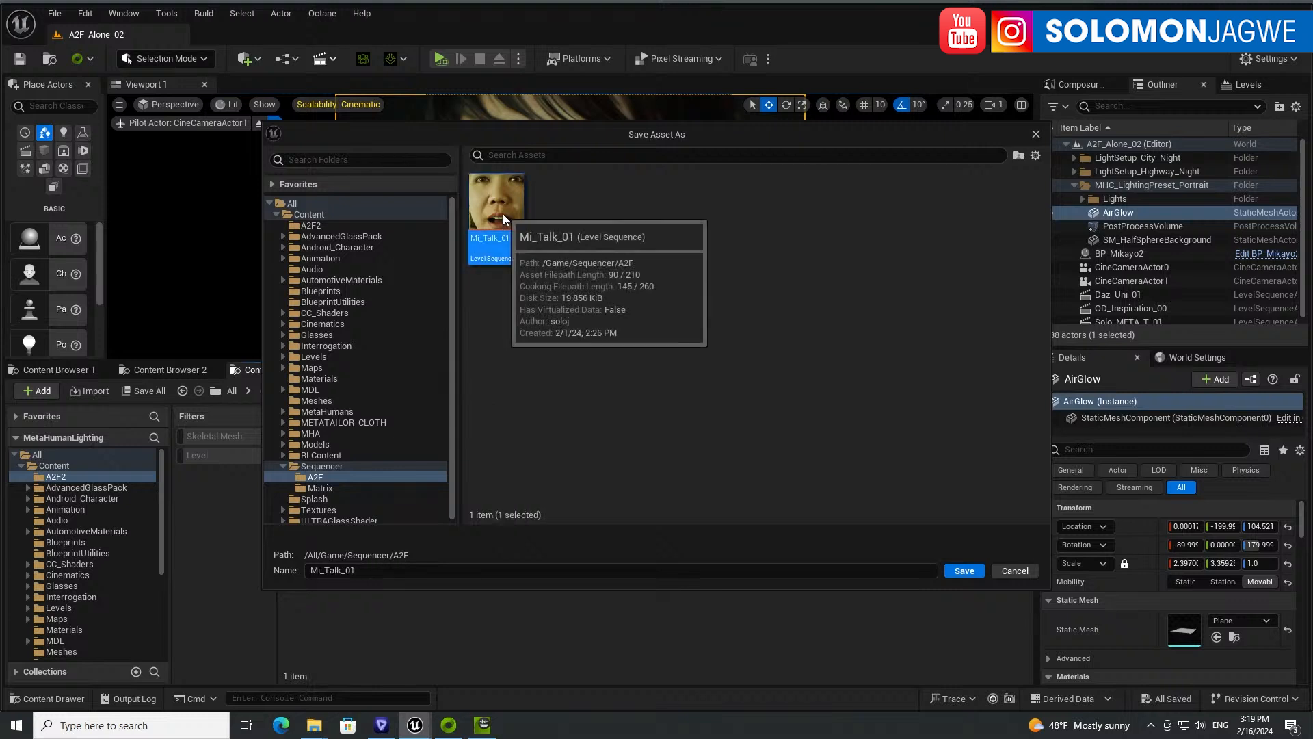
left_click(370, 572)
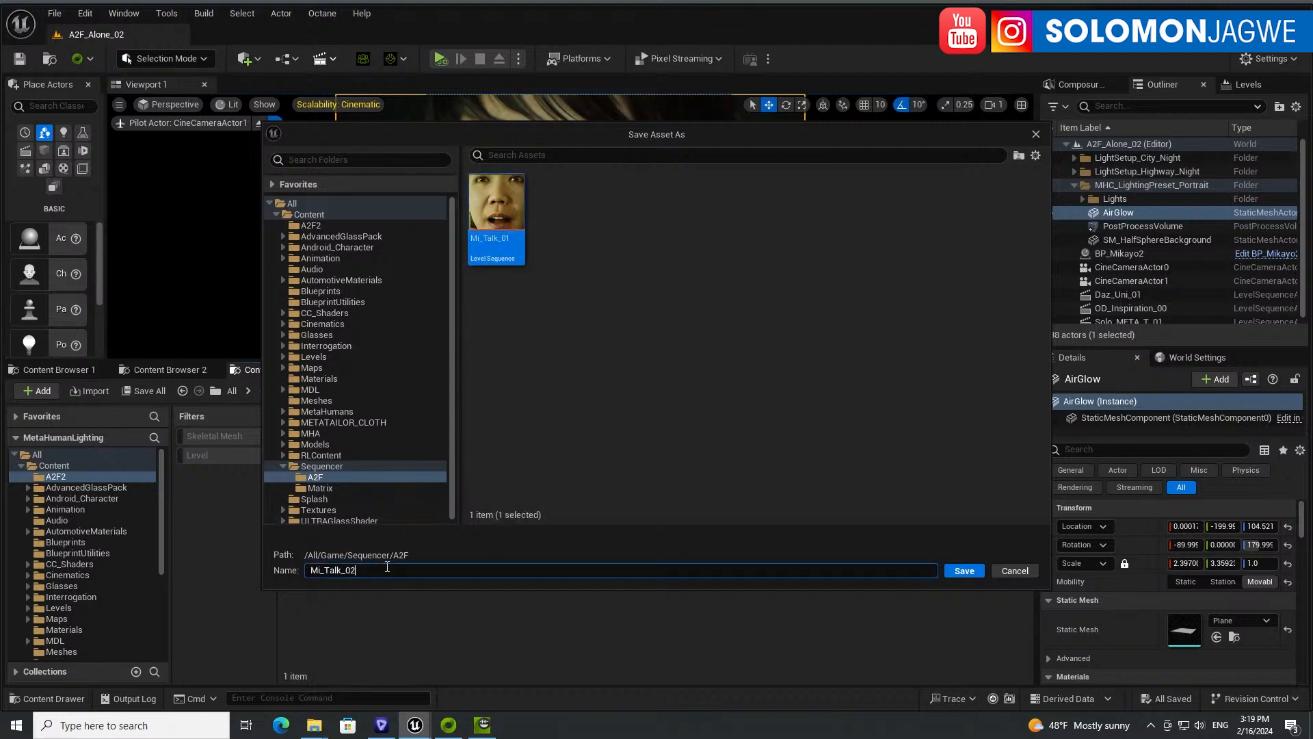
type("2")
left_click(962, 566)
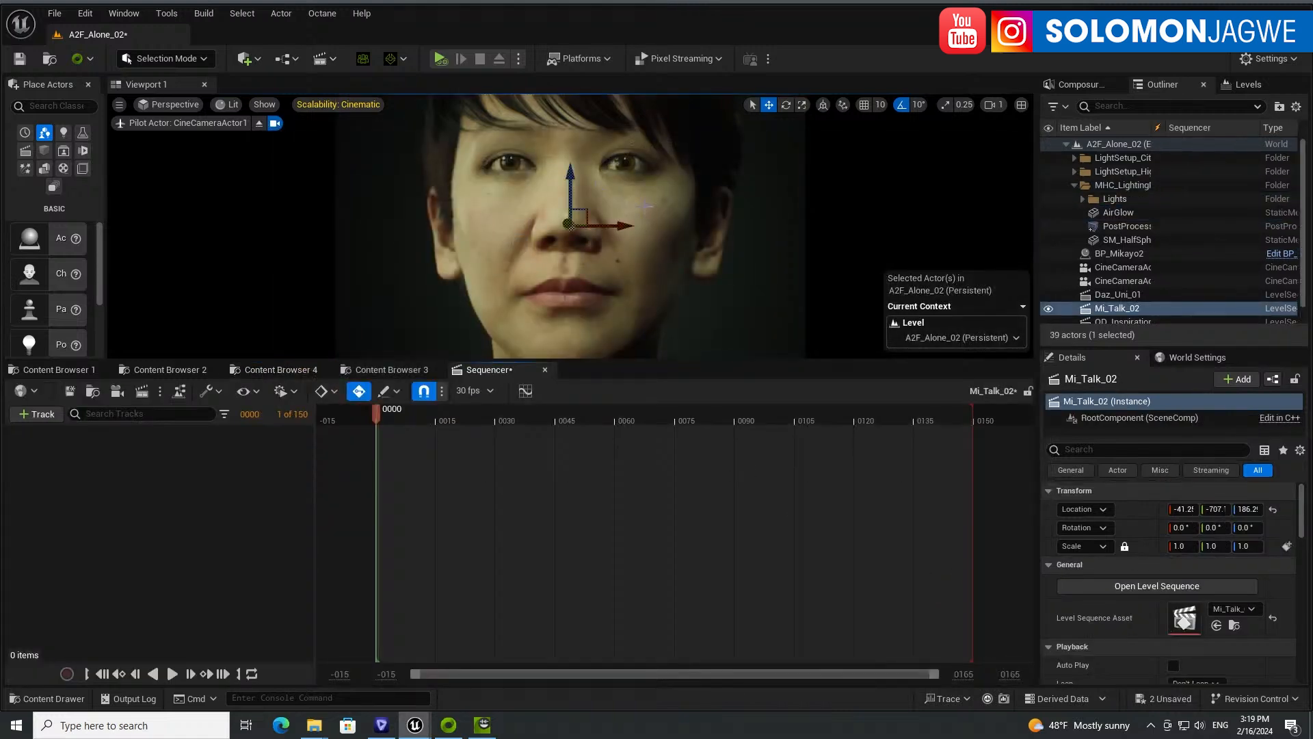
- Add the BP_Mikayo2 actor from the level to the Mi_Talk_02 sequence
left_click(1122, 253)
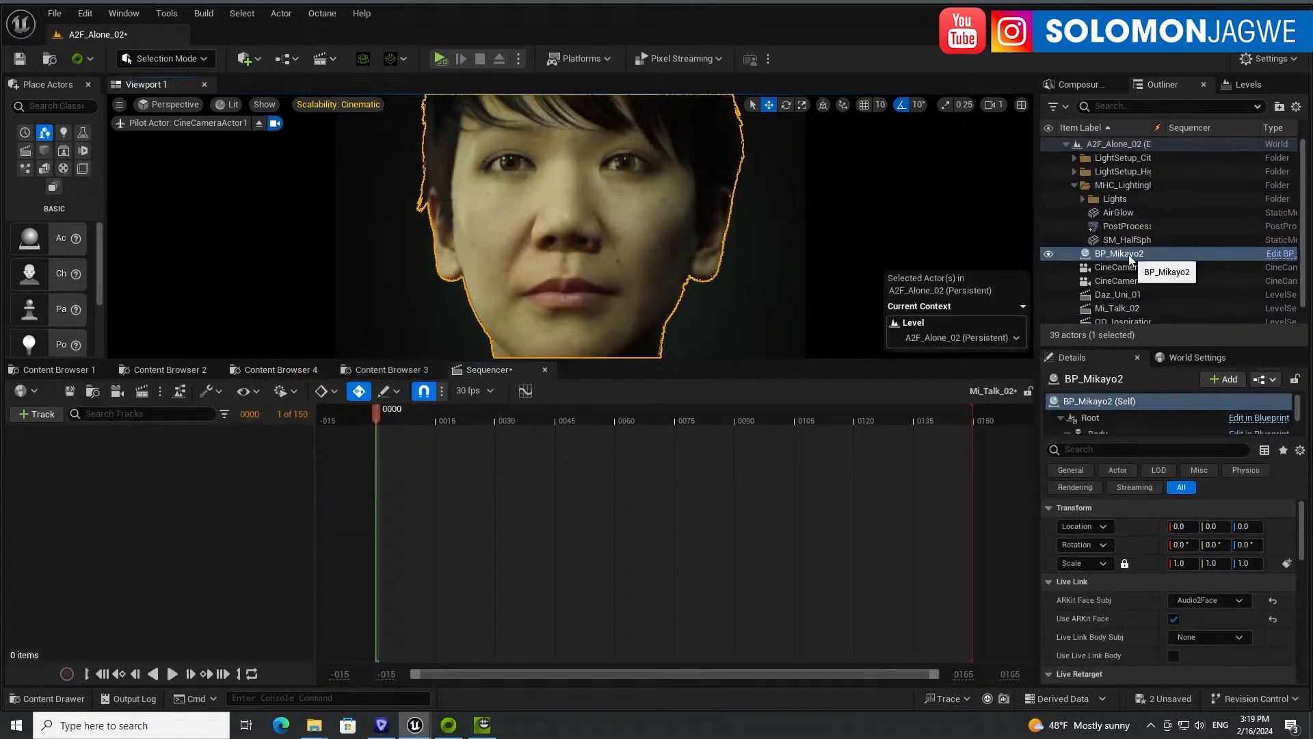
left_click_drag(1130, 257, 214, 511)
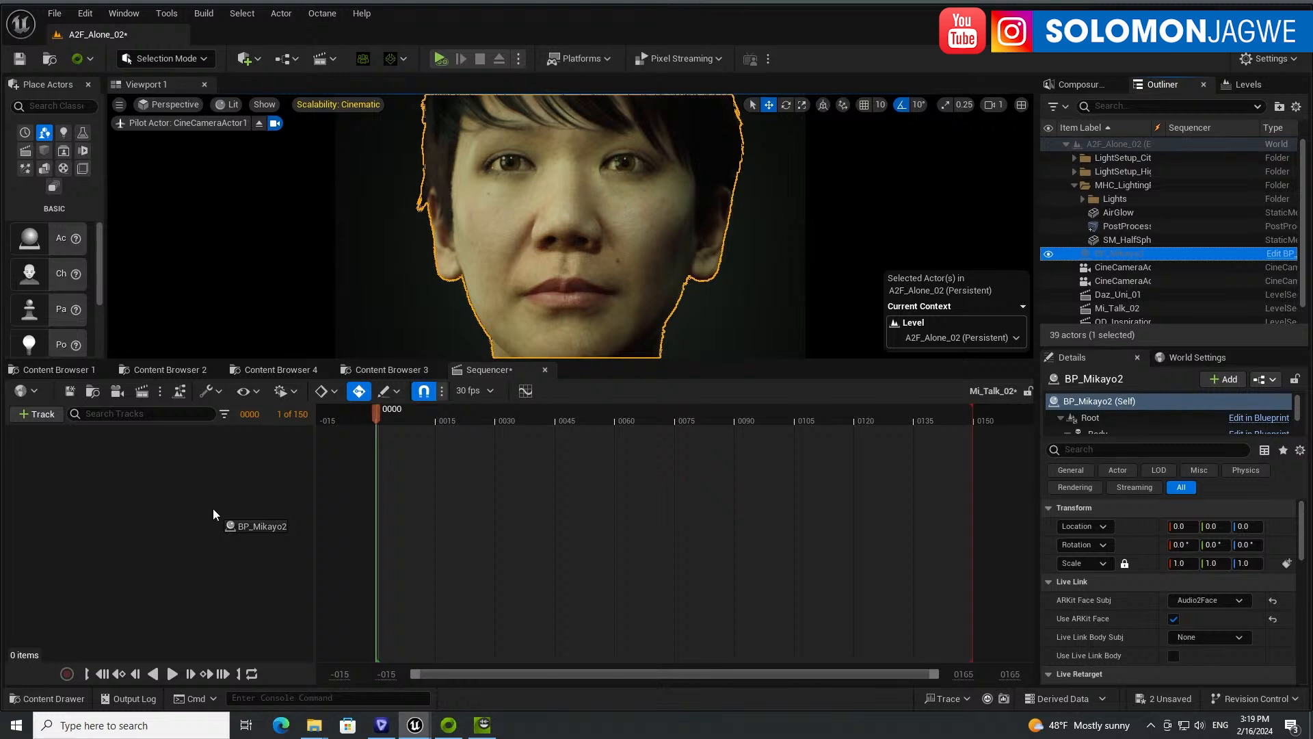
left_click_drag(213, 510, 213, 509)
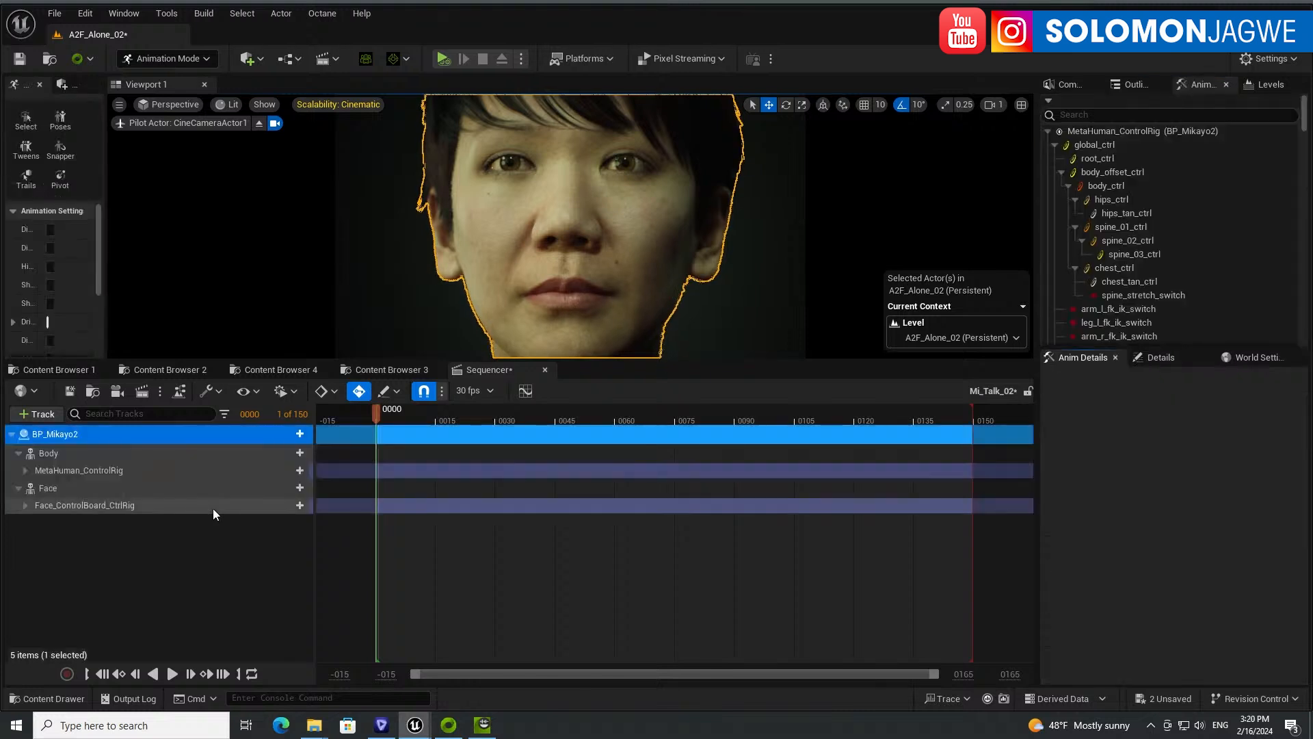
- Delete the Face_ControlBoard_CtrlRig track from the Face component of BP_Mikayo2
left_click(143, 555)
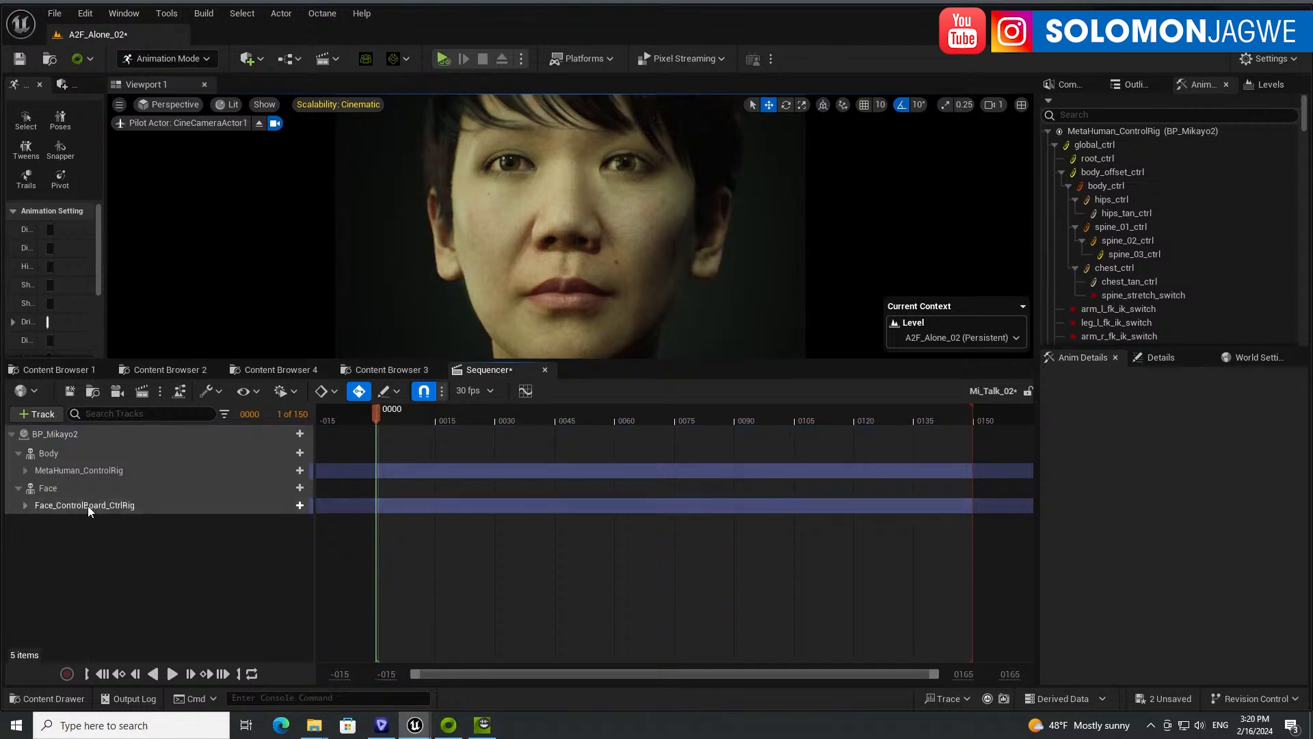
left_click(88, 507)
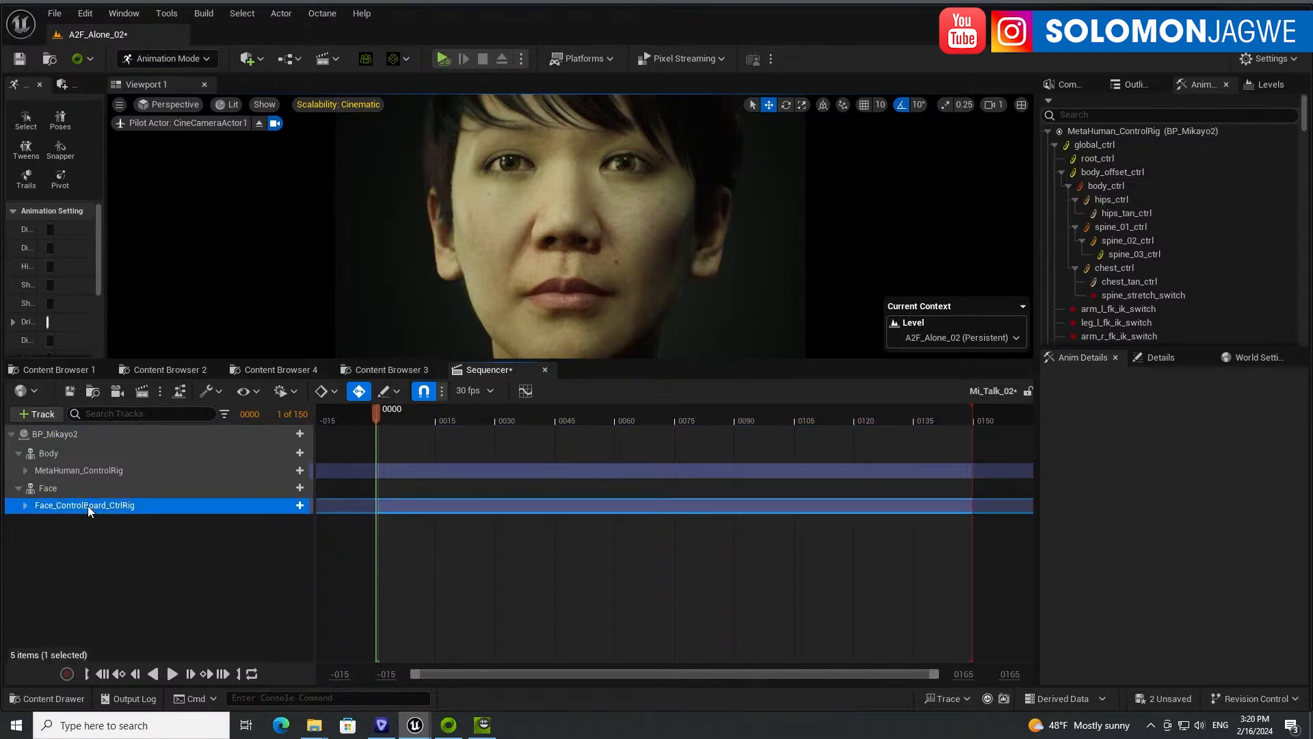
key("Delete")
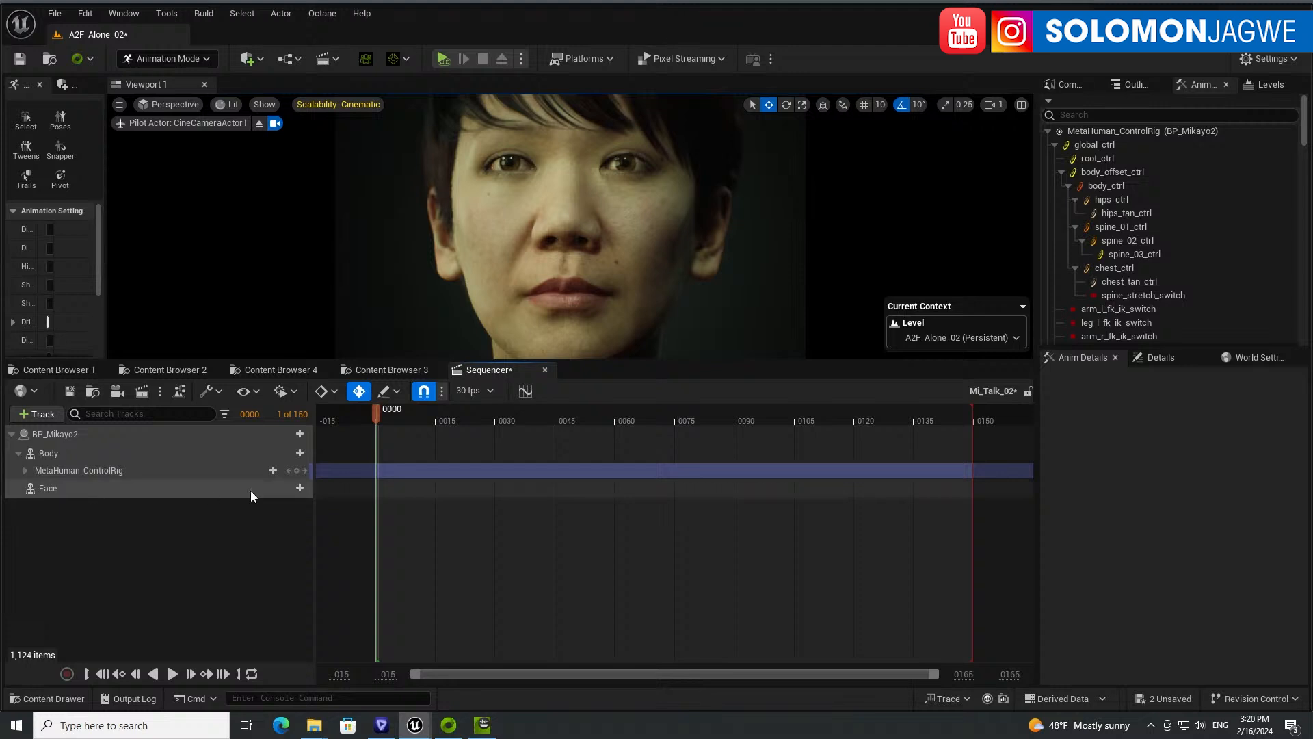
- Add an animation track with a2f_export_UnrealEngine_01_bsweight to the Face component
left_click(301, 488)
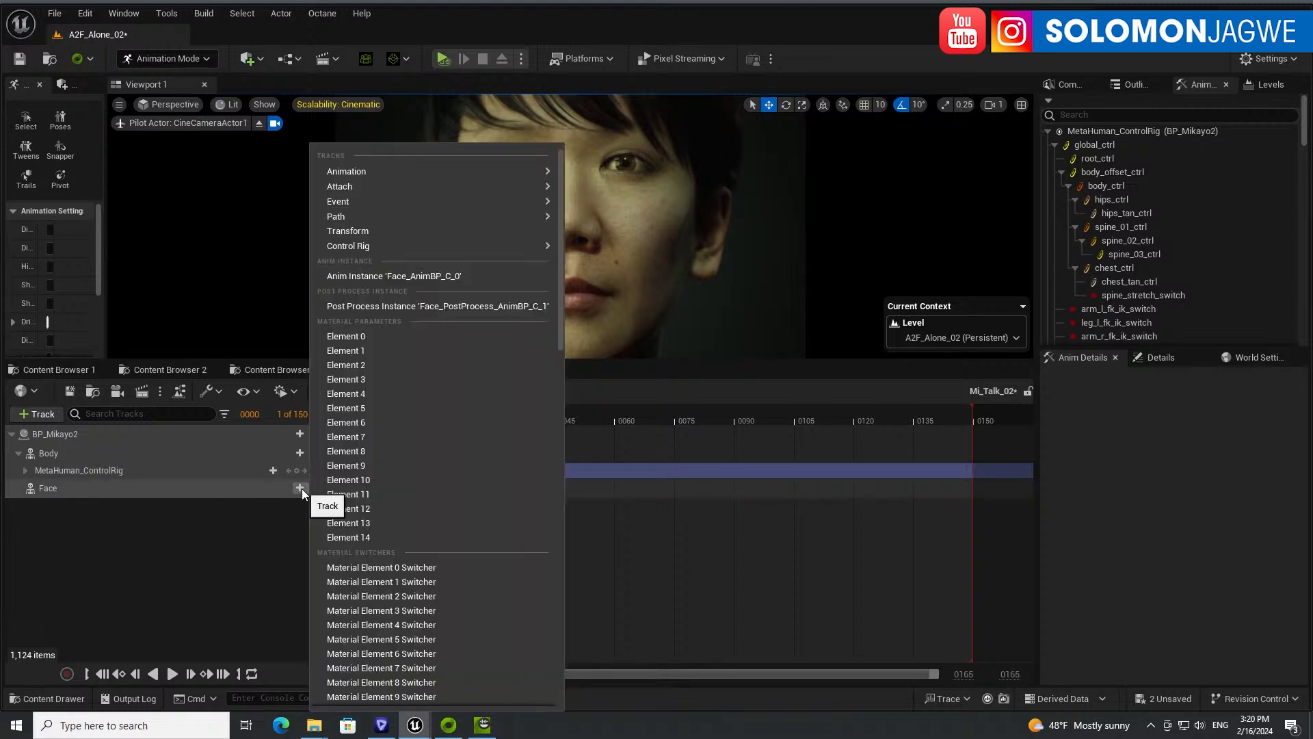
mouse_move(440, 176)
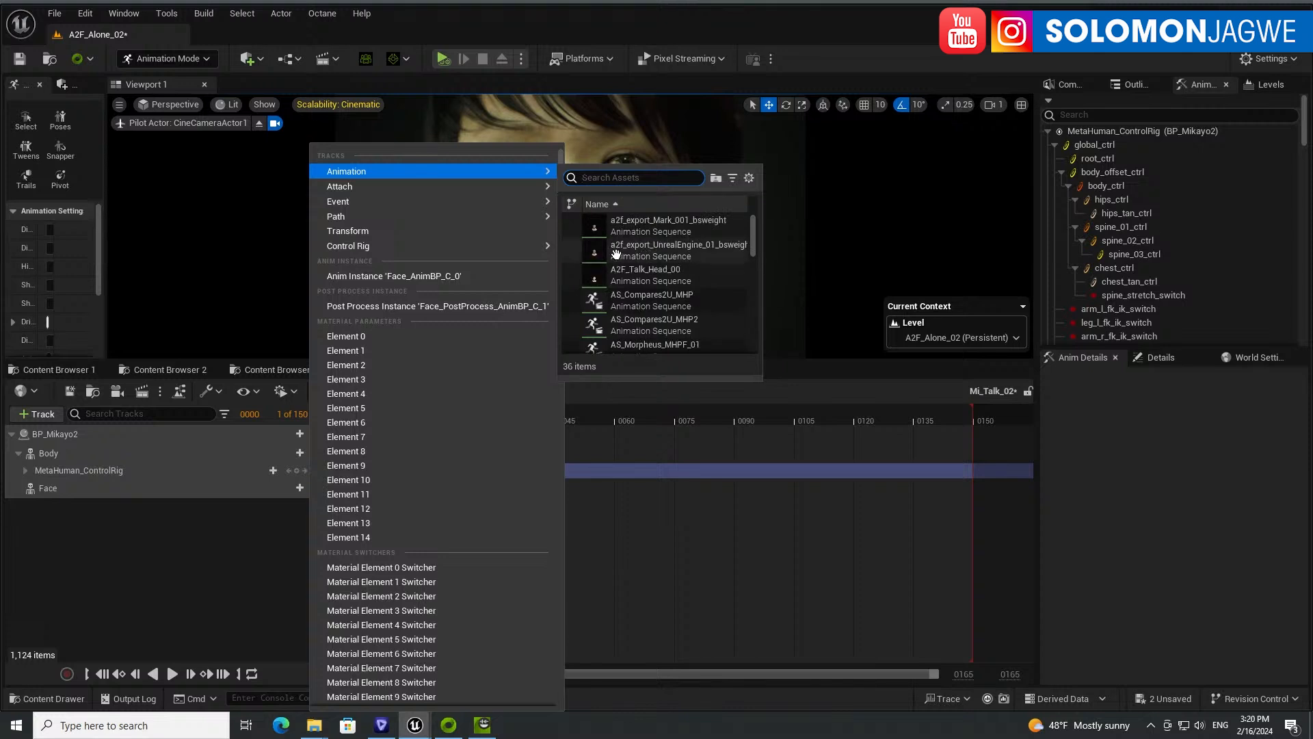
mouse_move(627, 250)
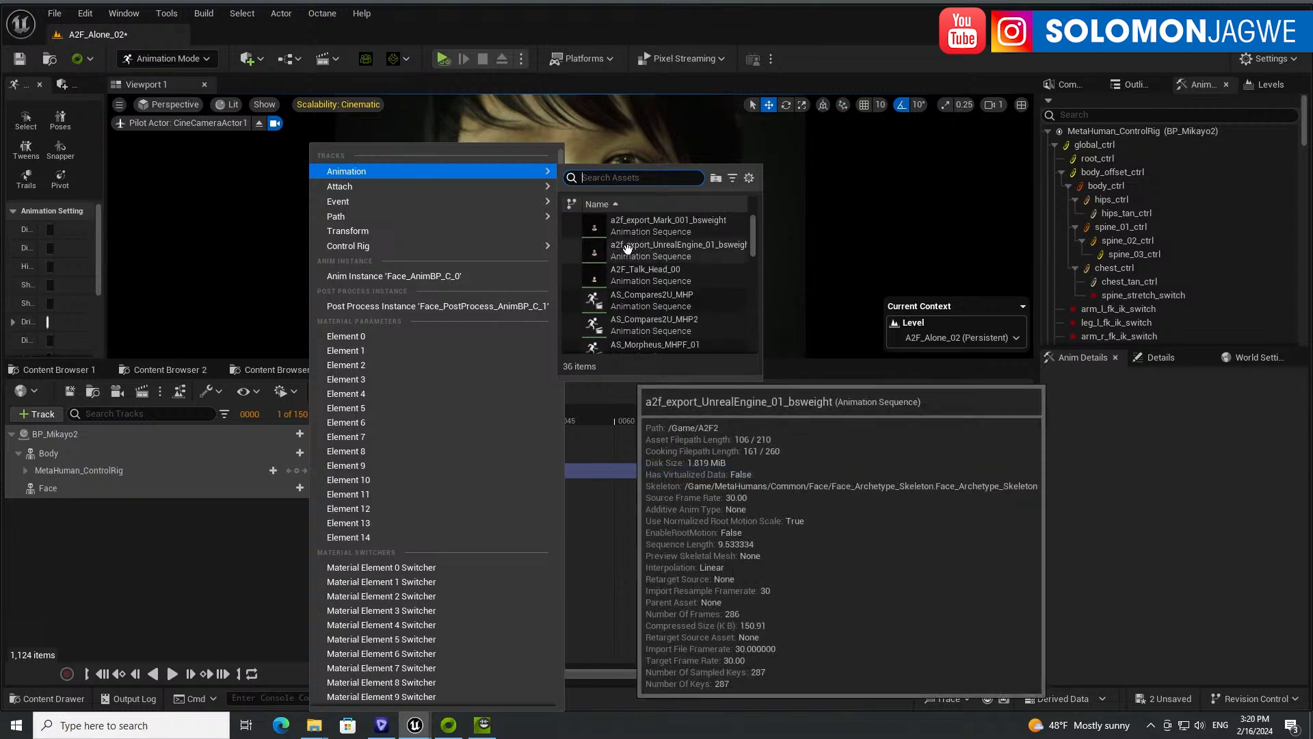
type("unre")
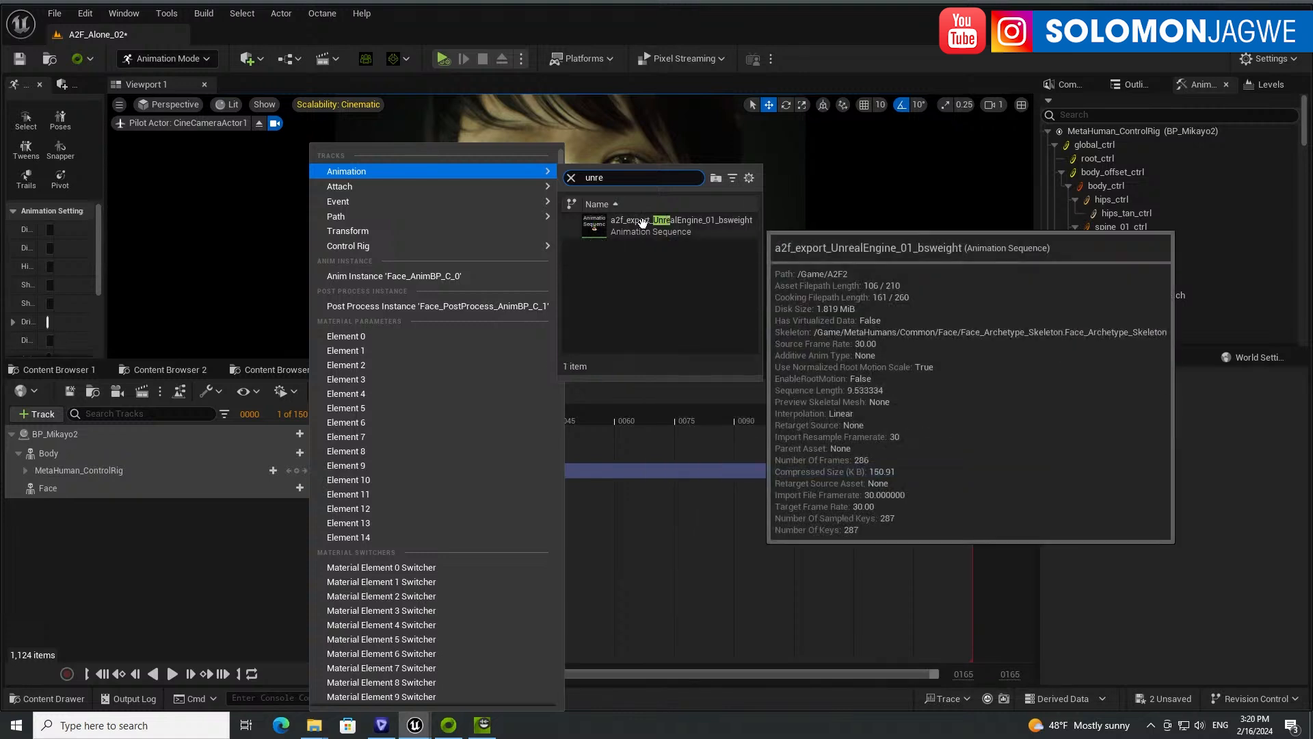
left_click(642, 222)
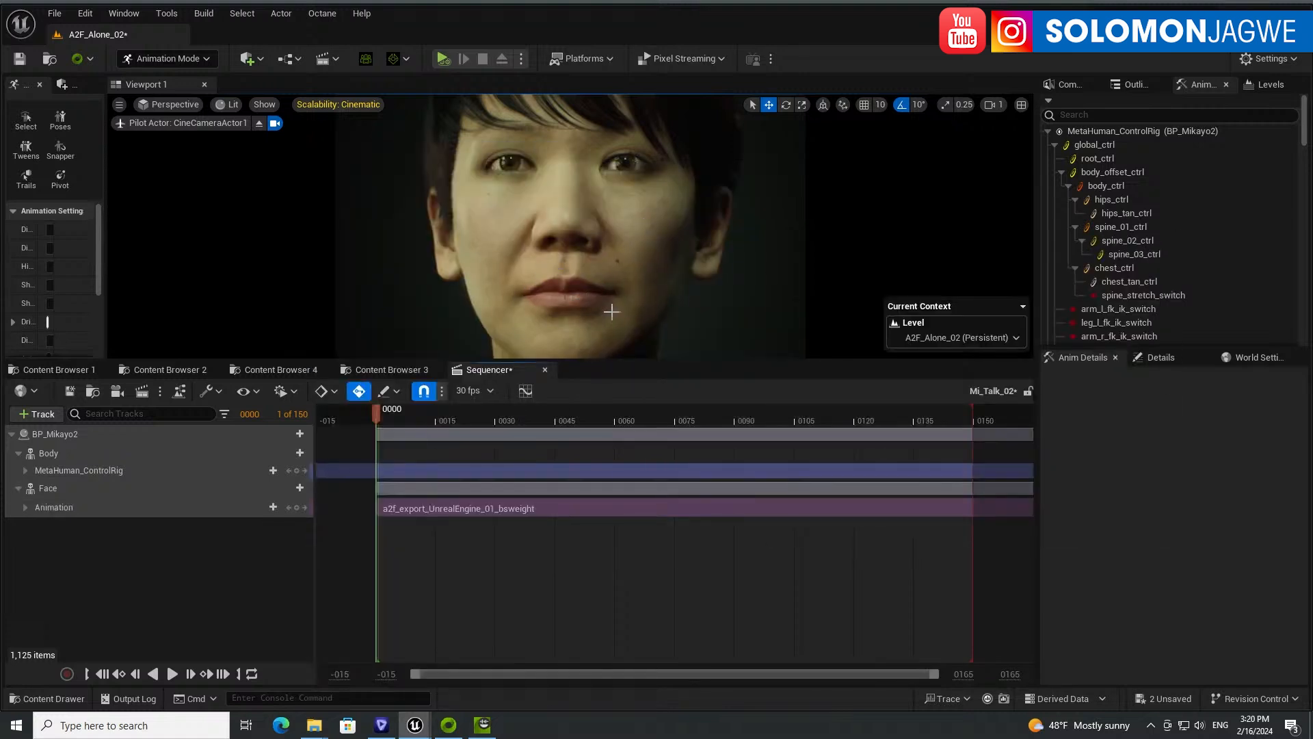
- Enlarge the viewport above the Sequencer and extend the timeline's visible range end to frame 2000
left_click_drag(638, 363, 696, 495)
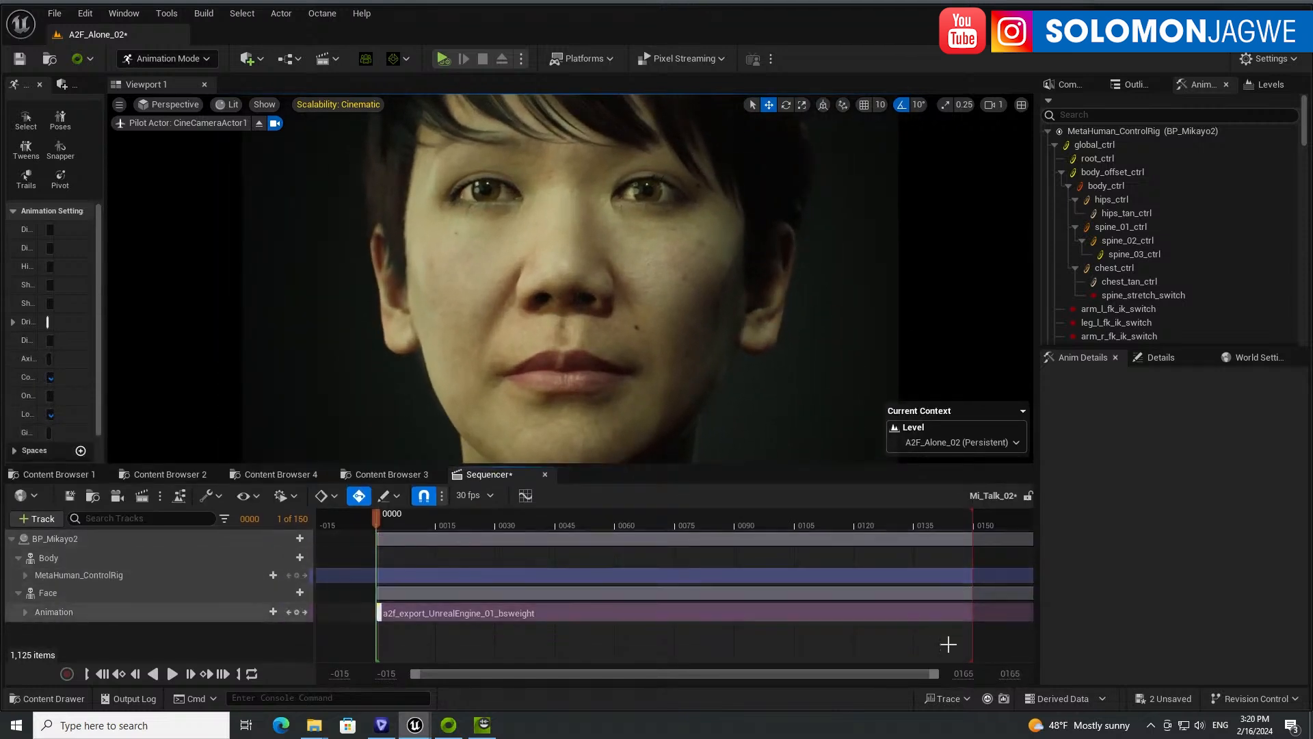
left_click(965, 674)
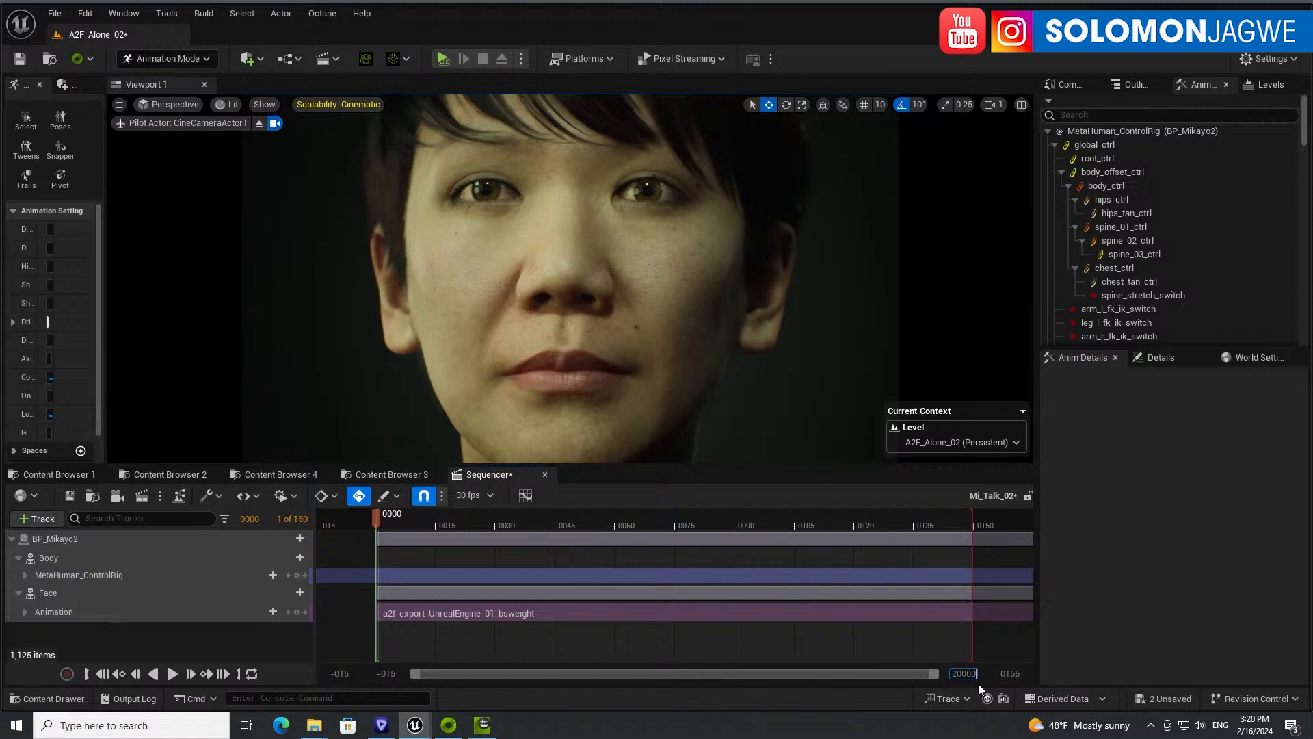
key("Return")
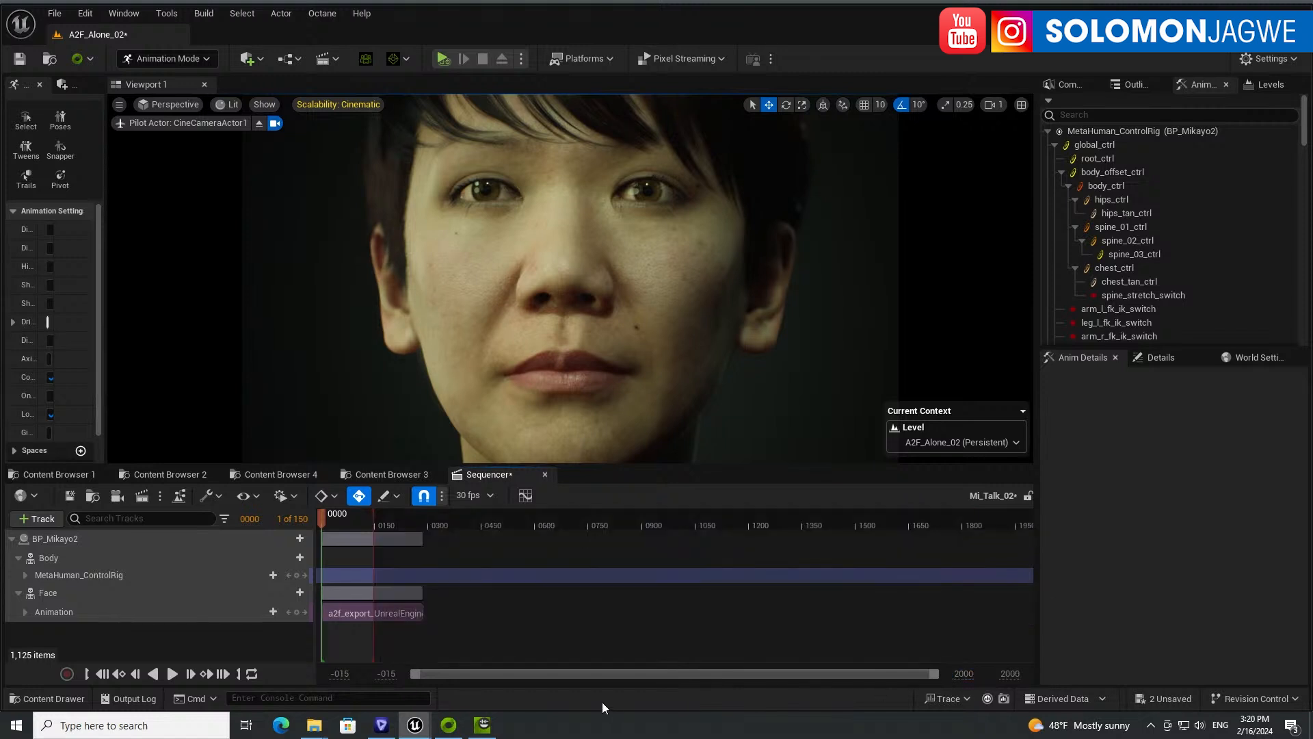
- Set the sequence's playback end to frame 284, near the end of the facial animation clip
left_click_drag(375, 518, 423, 518)
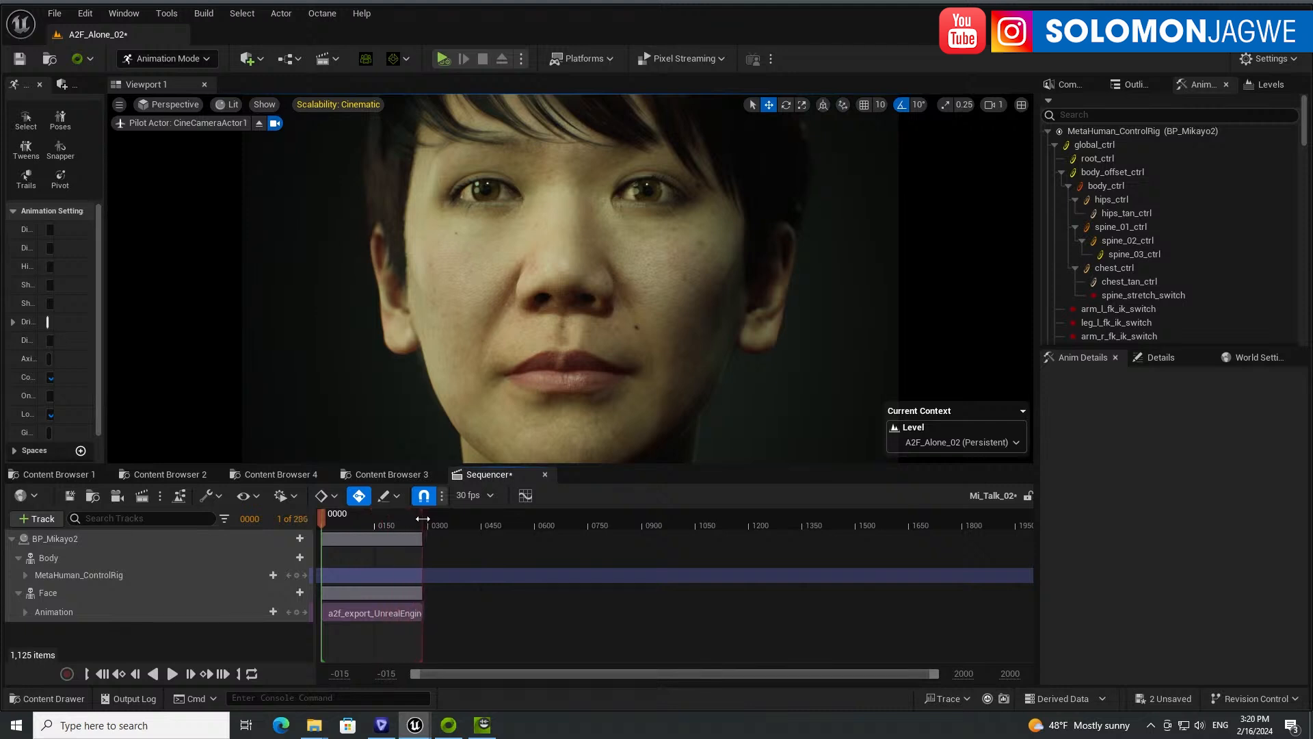
left_click(251, 674)
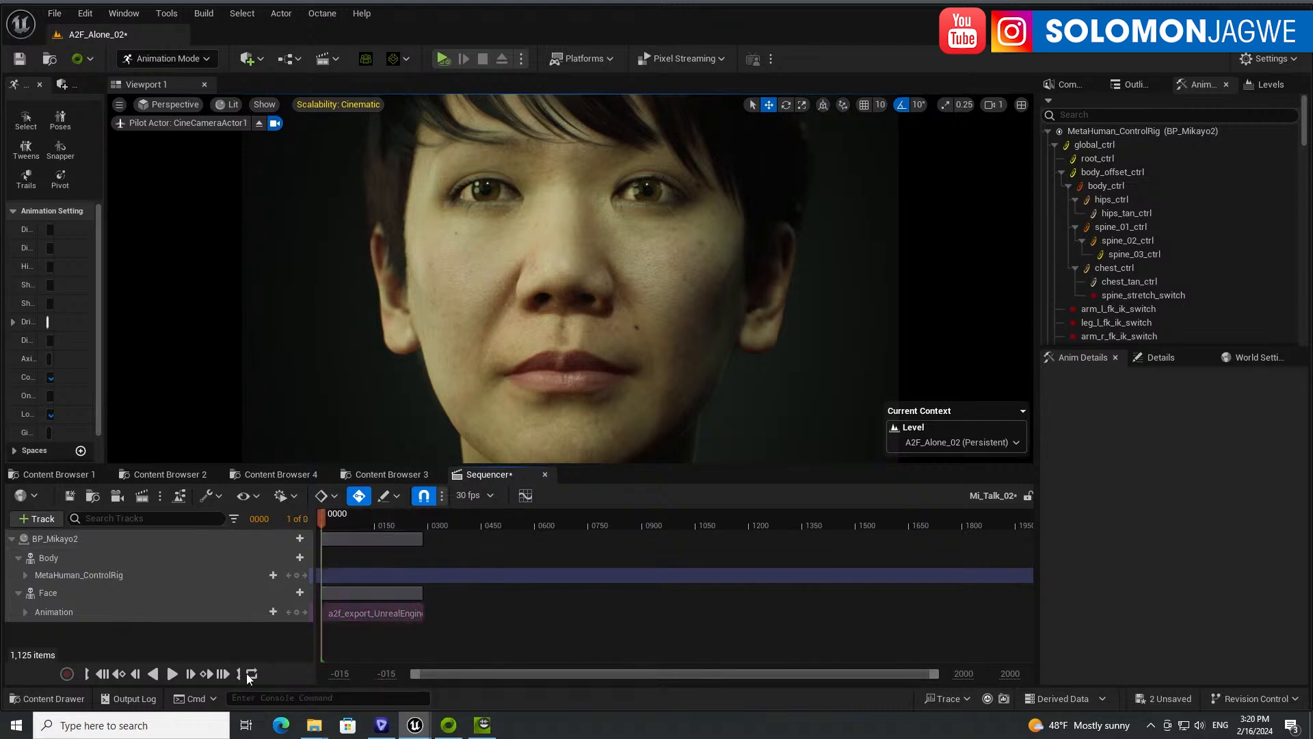
left_click(416, 522)
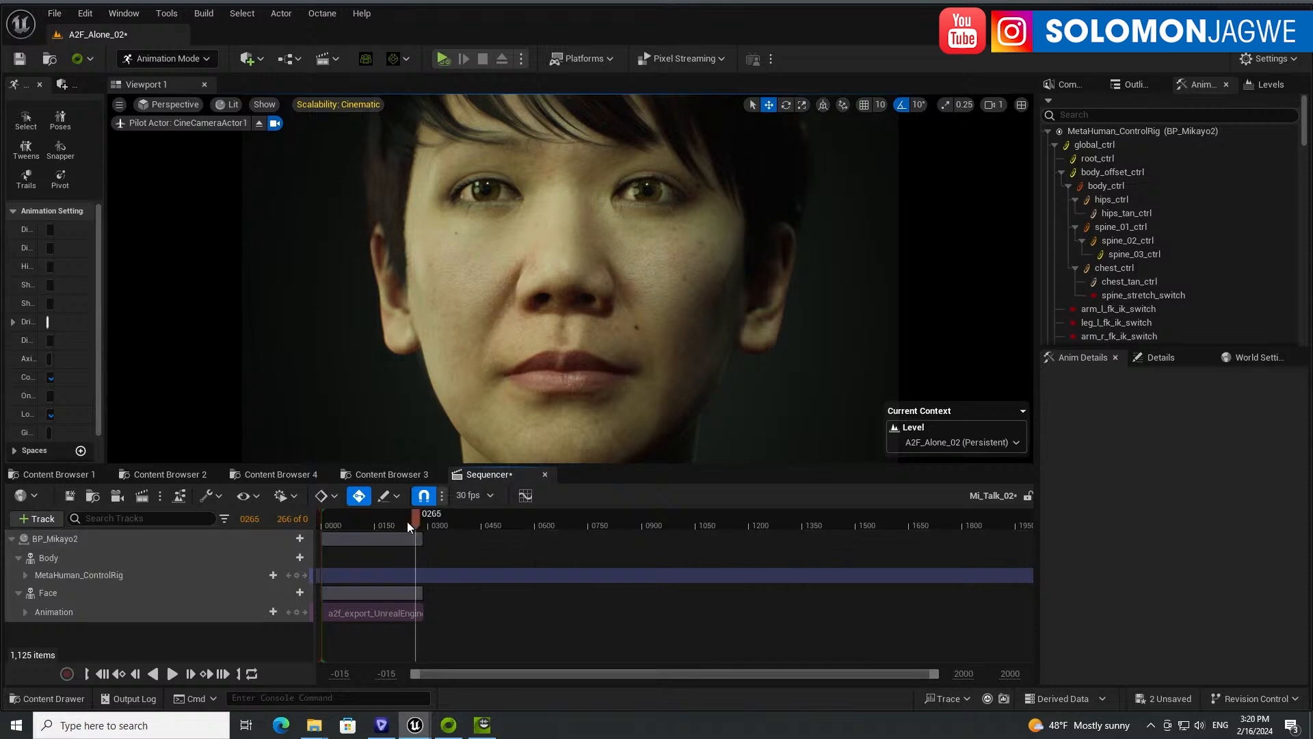
left_click_drag(417, 521, 423, 523)
left_click(238, 674)
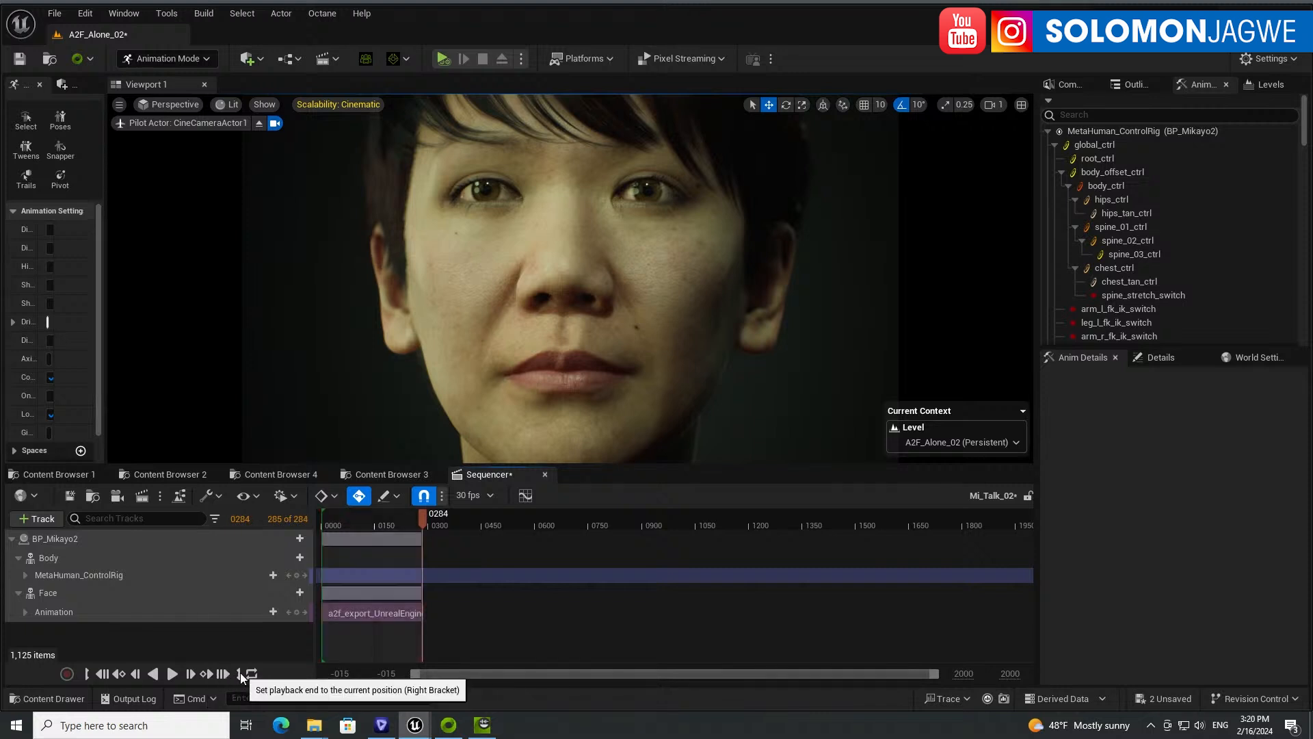
- Scrub through the facial animation, return the playhead to frame 0 and toggle playback looping
left_click_drag(420, 515, 393, 520)
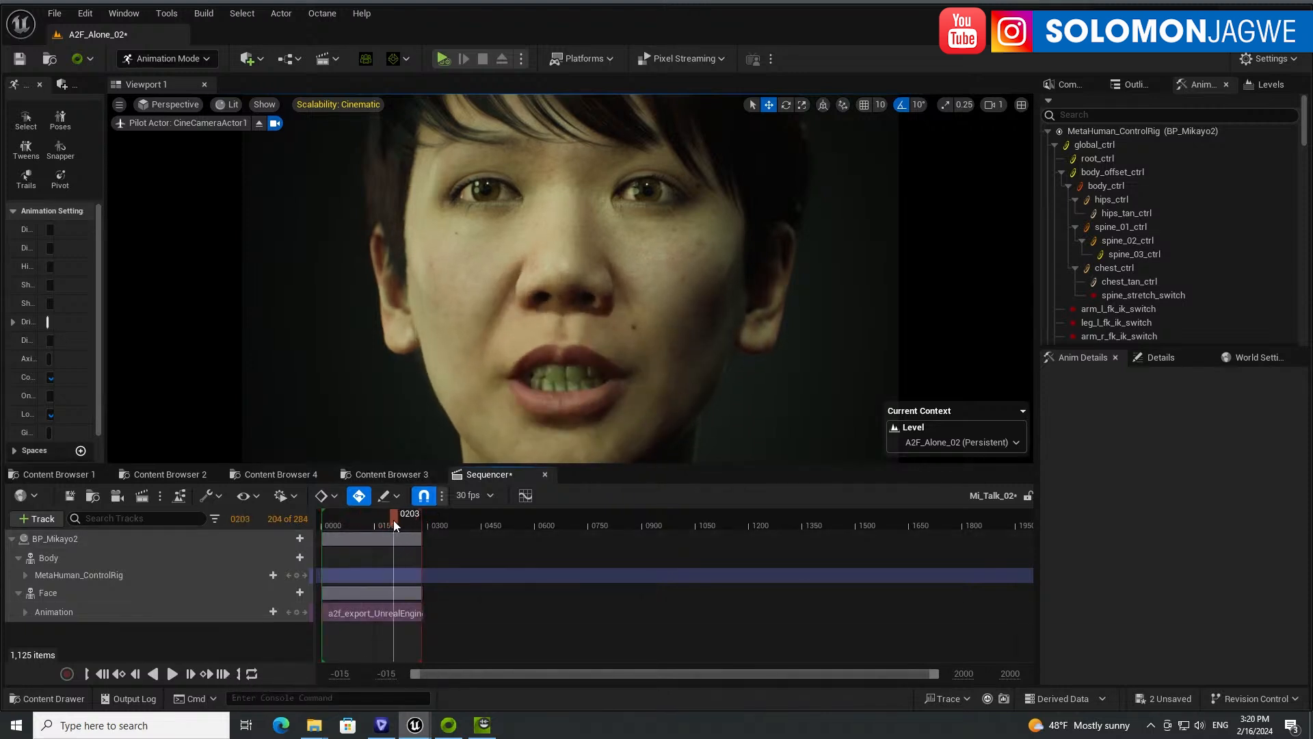
left_click(117, 675)
left_click(253, 676)
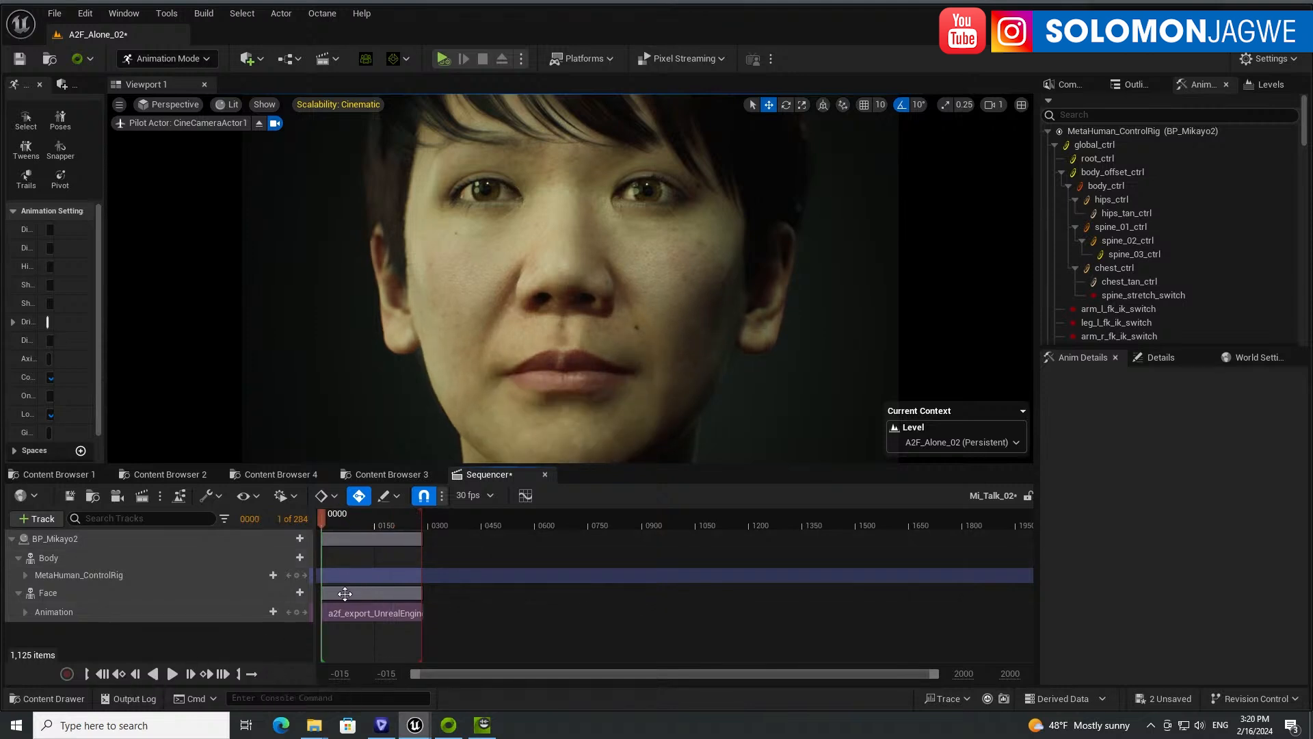
- Play the facial animation sequence and watch it in an enlarged, full-screen viewport
left_click(173, 673)
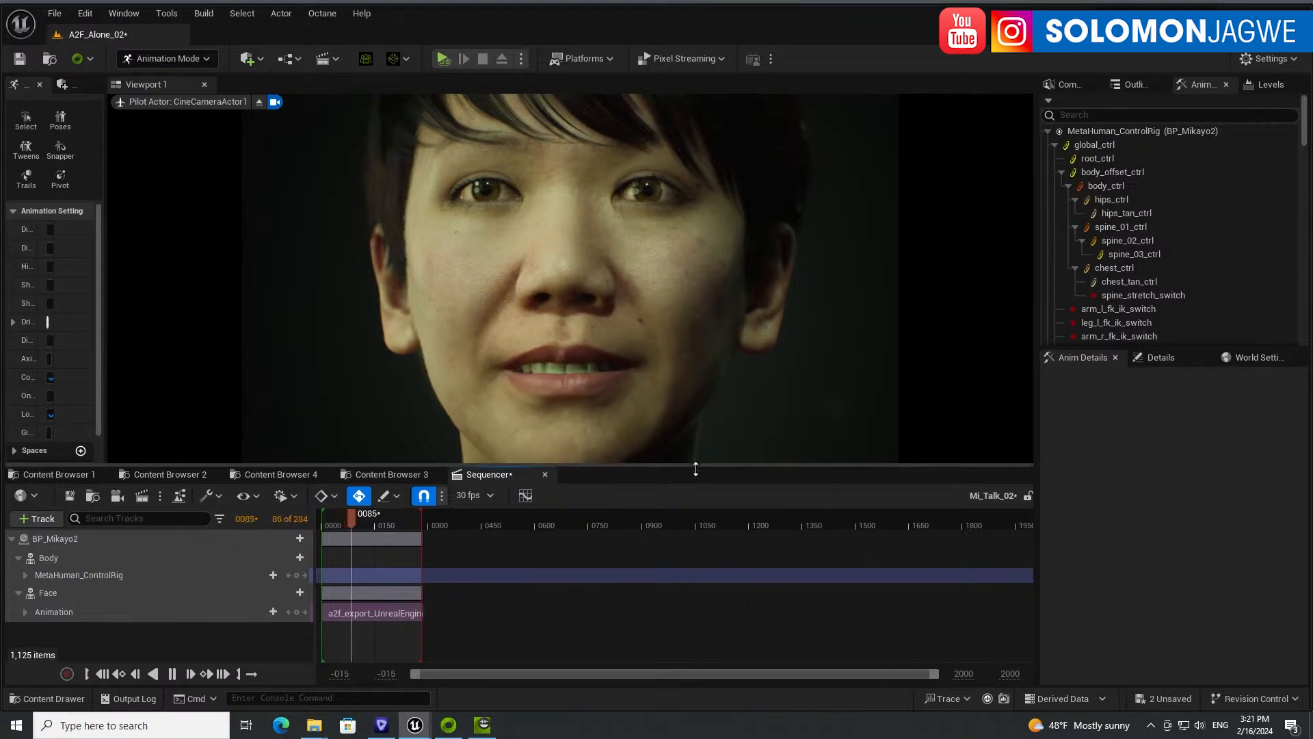
left_click_drag(692, 463, 723, 634)
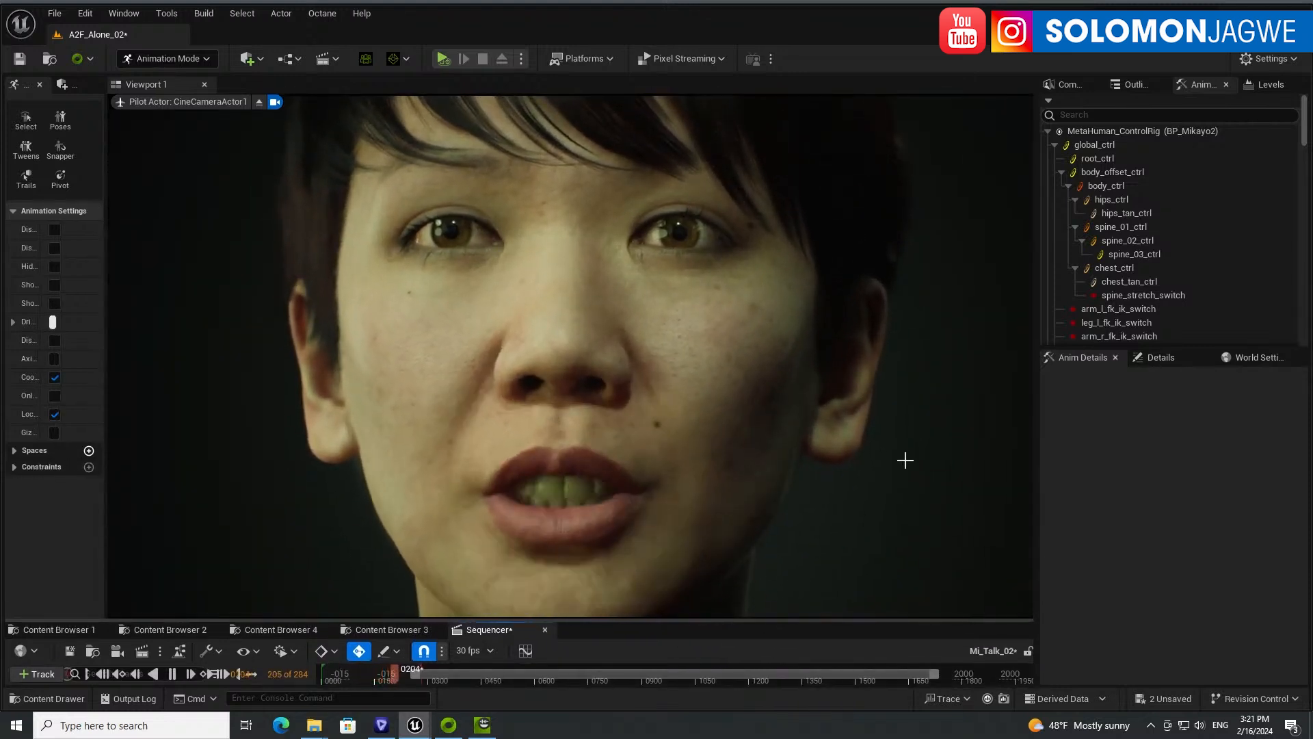
left_click(905, 460)
key("F11")
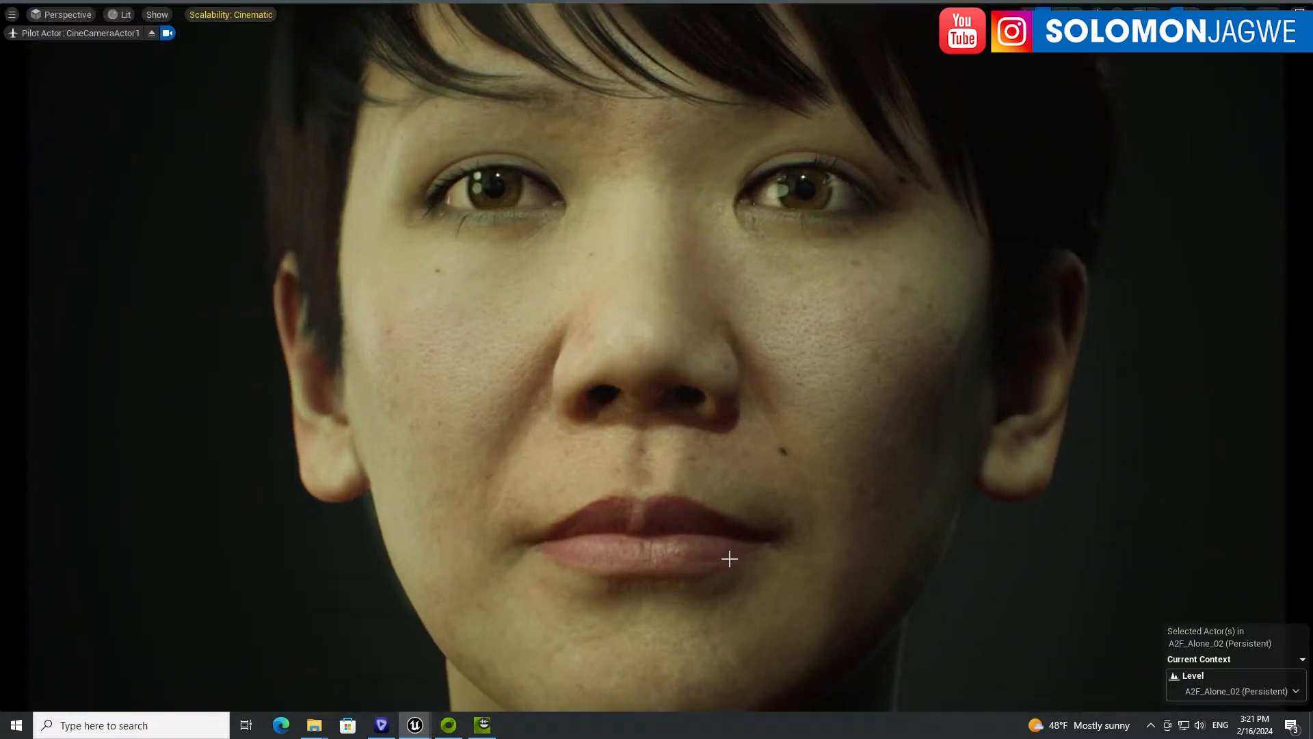
key("ctrl+shift+t")
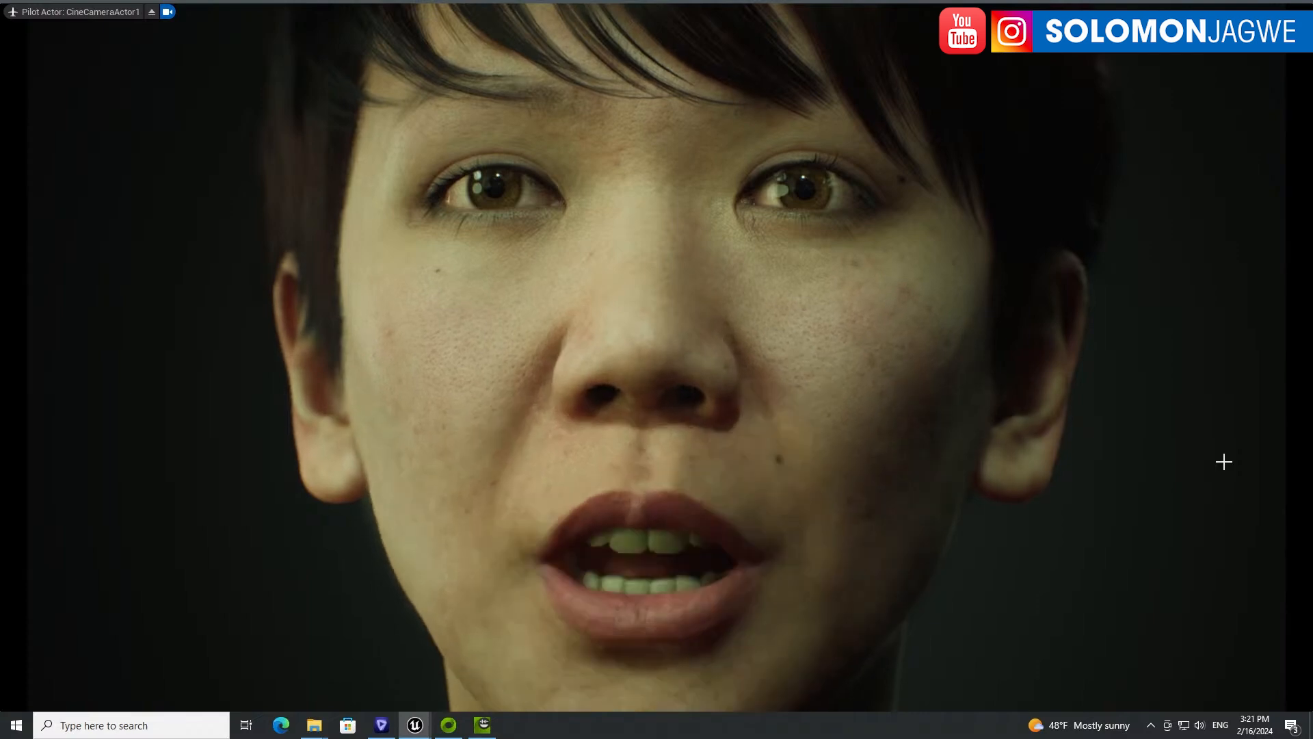
- Switch to Audio2Face and review the audio player's track name list and the folder selection for the track root path
left_click(479, 727)
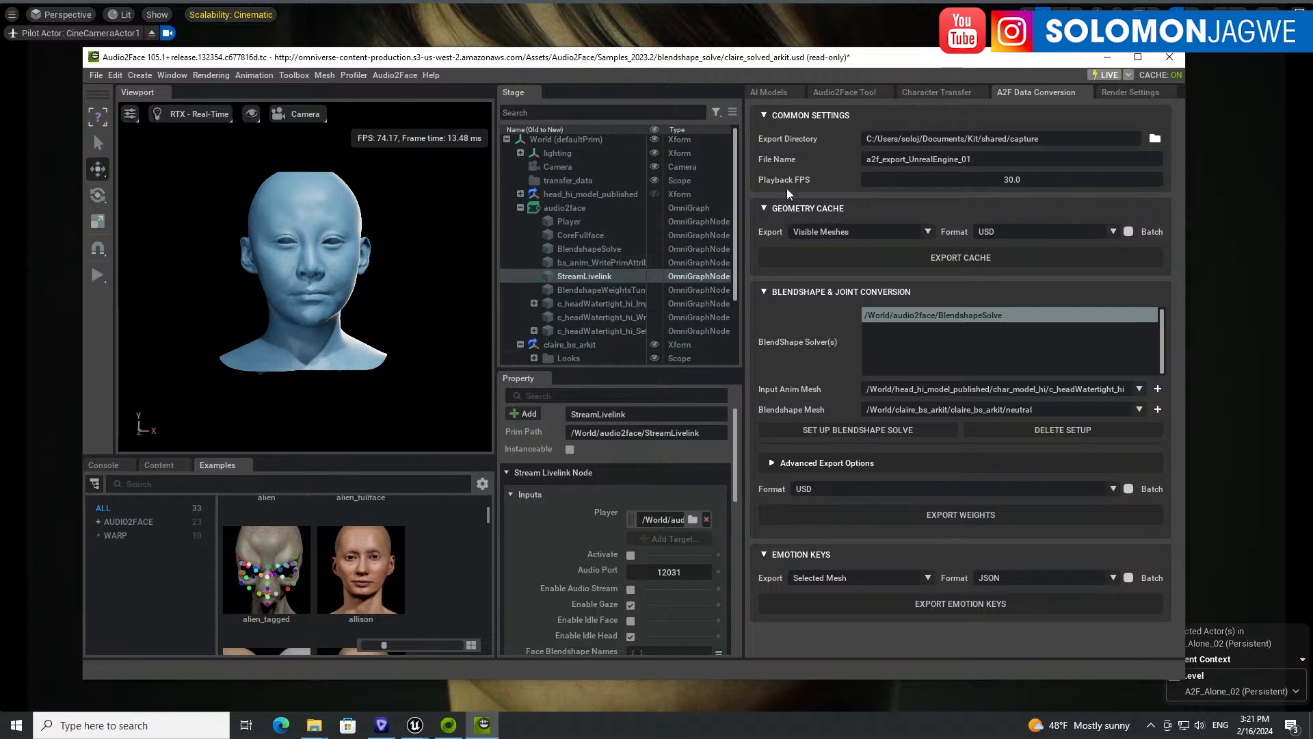
left_click(833, 92)
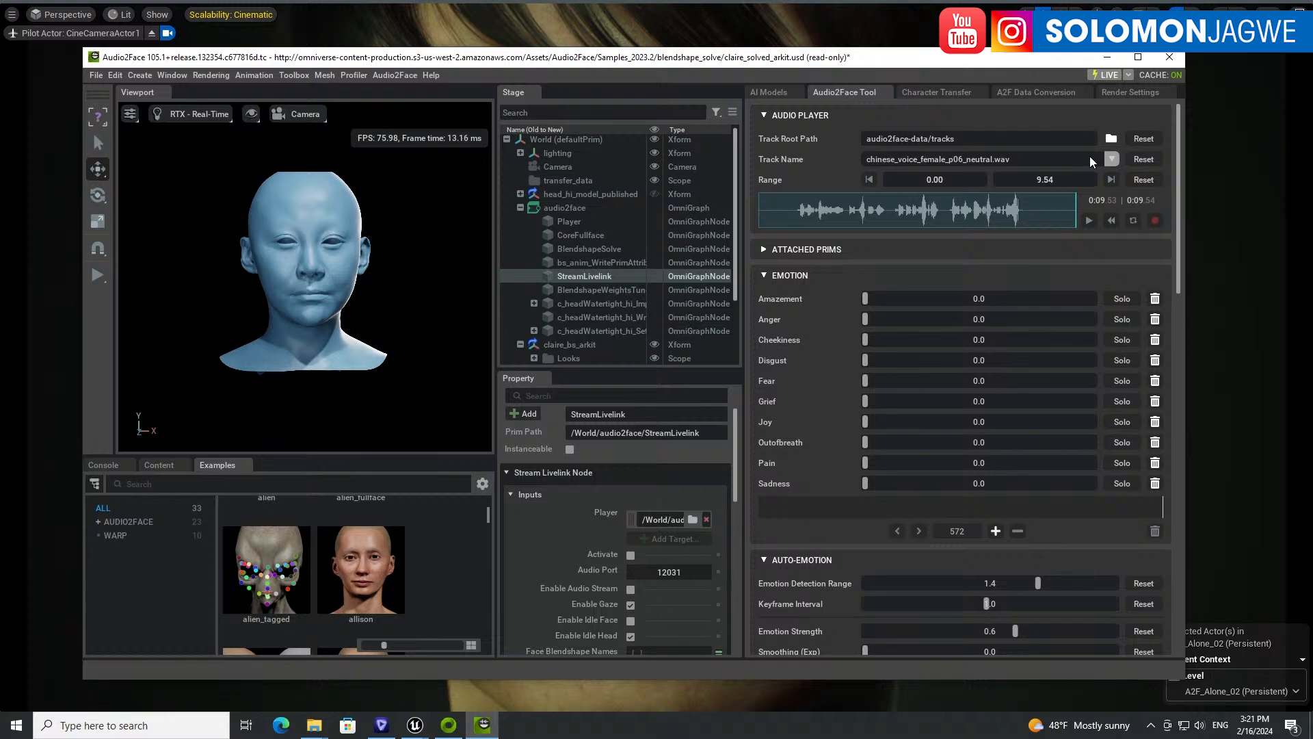
left_click(1112, 159)
left_click(1113, 159)
left_click(1113, 139)
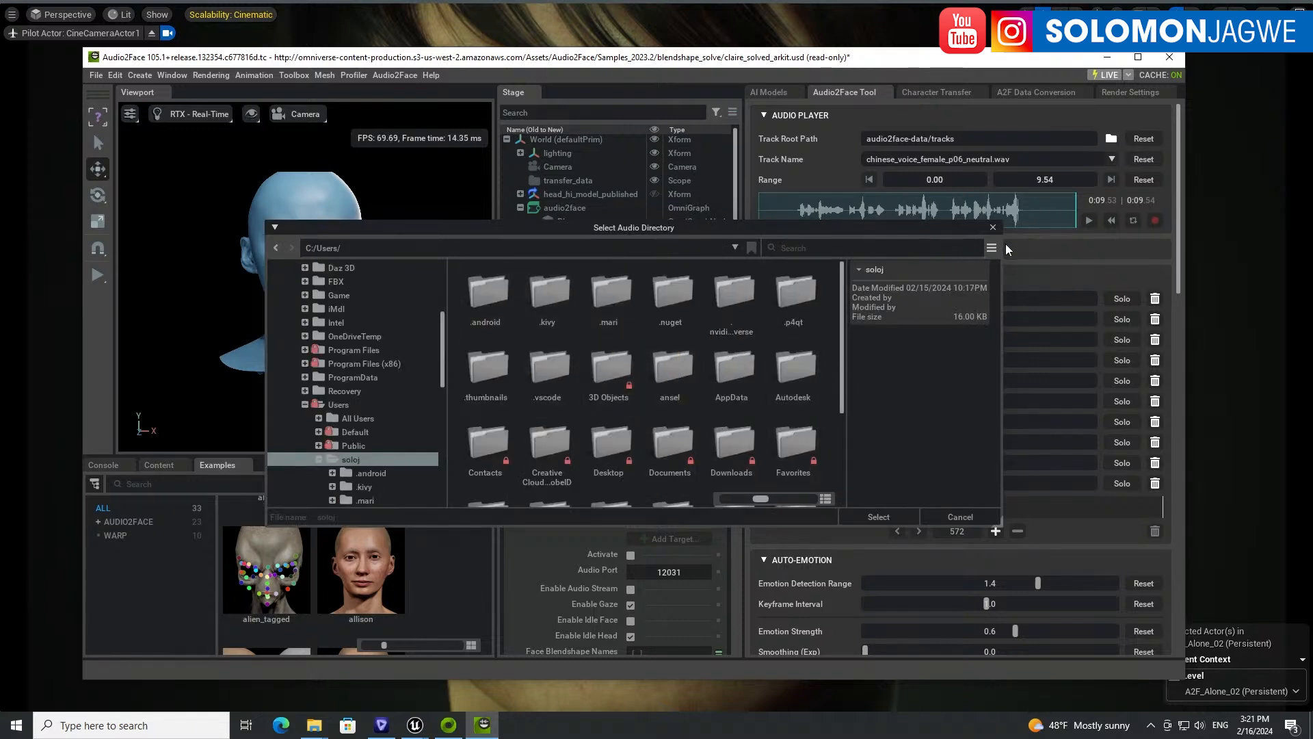
left_click(991, 228)
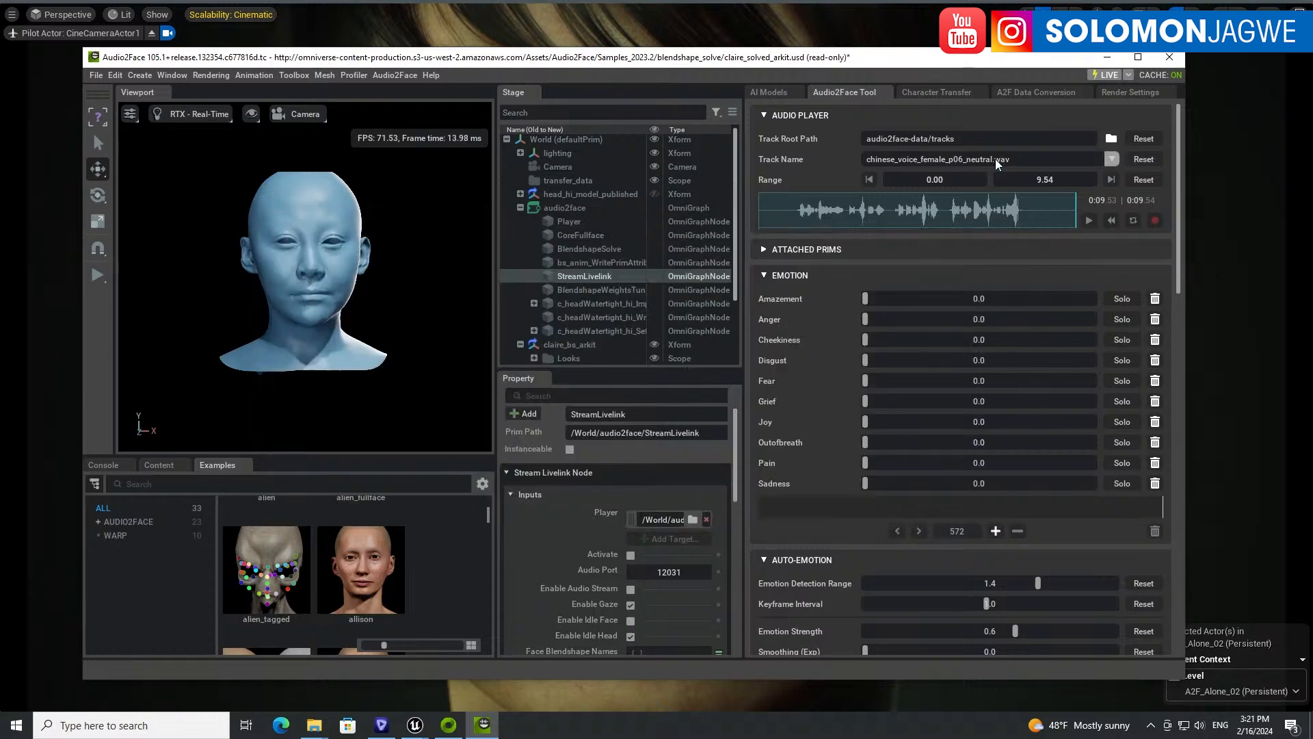
left_click(996, 159)
left_click(995, 158)
- Review the blendshape weights export formats in the A2F data conversion settings and minimize Audio2Face
left_click(1033, 93)
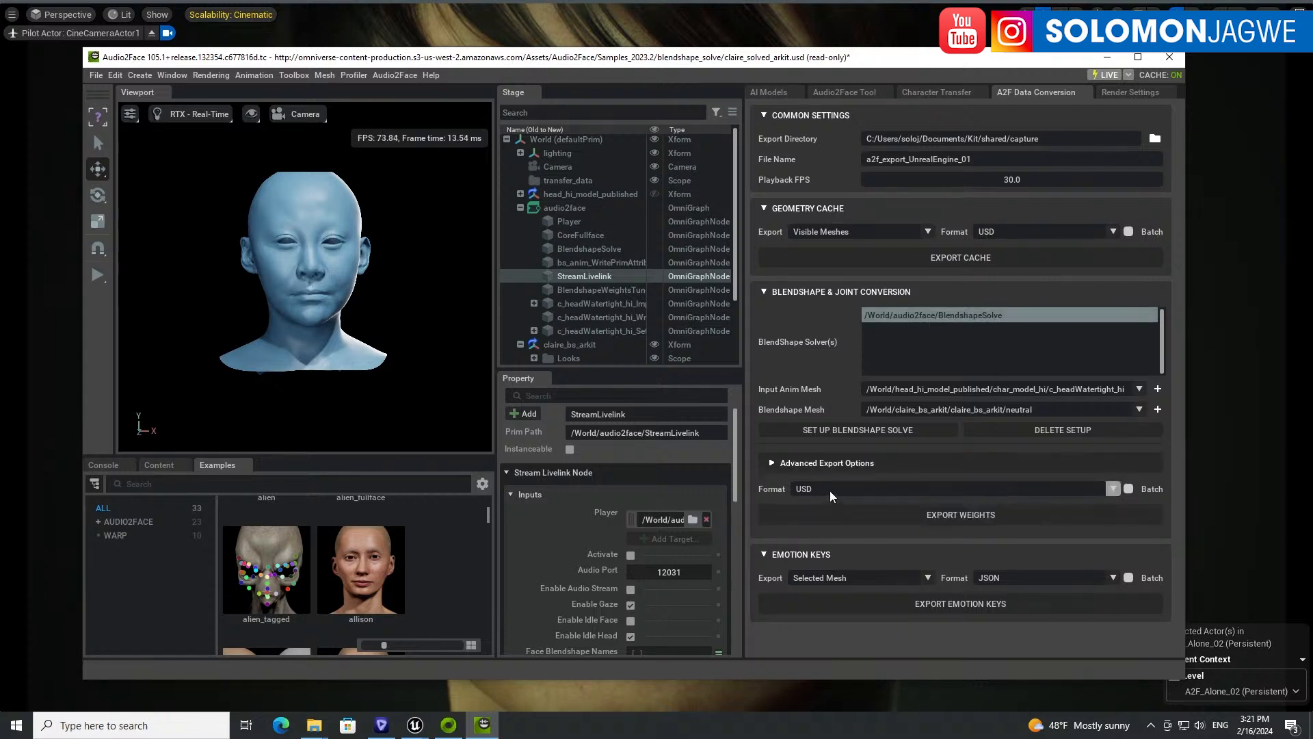
left_click(1113, 489)
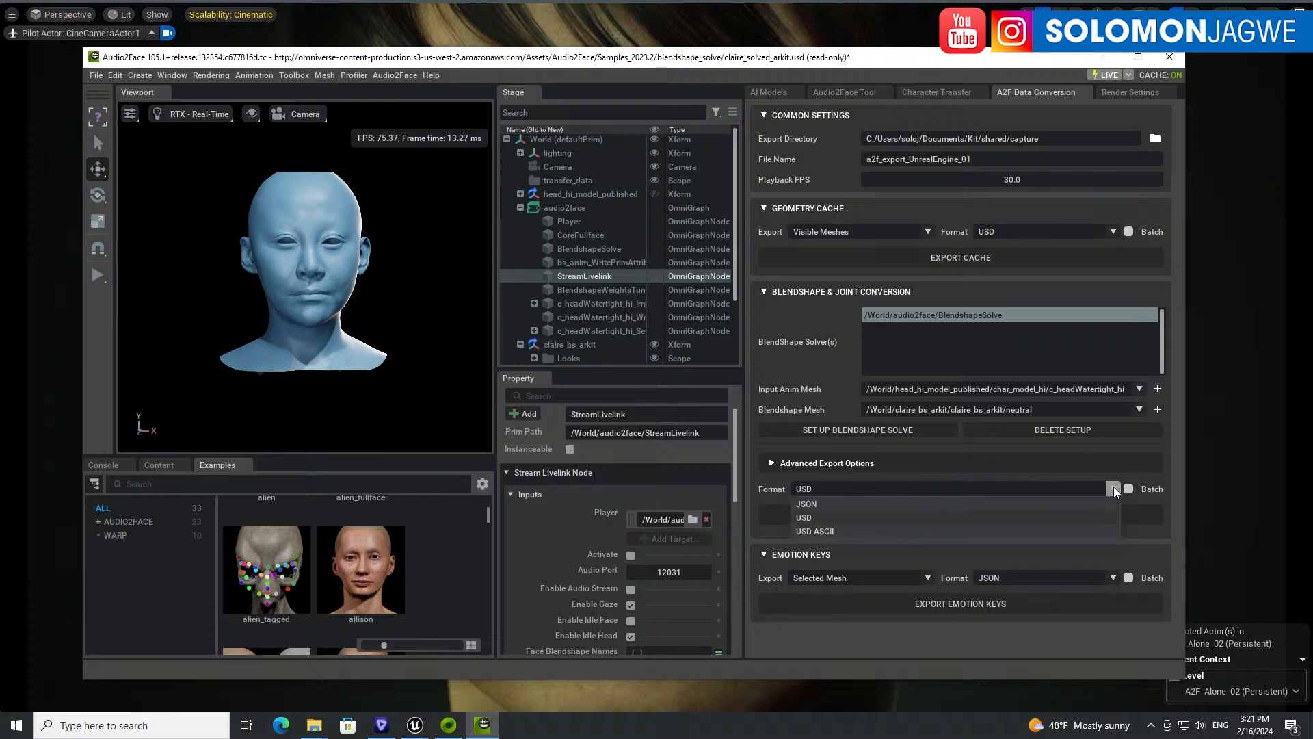
left_click(1113, 489)
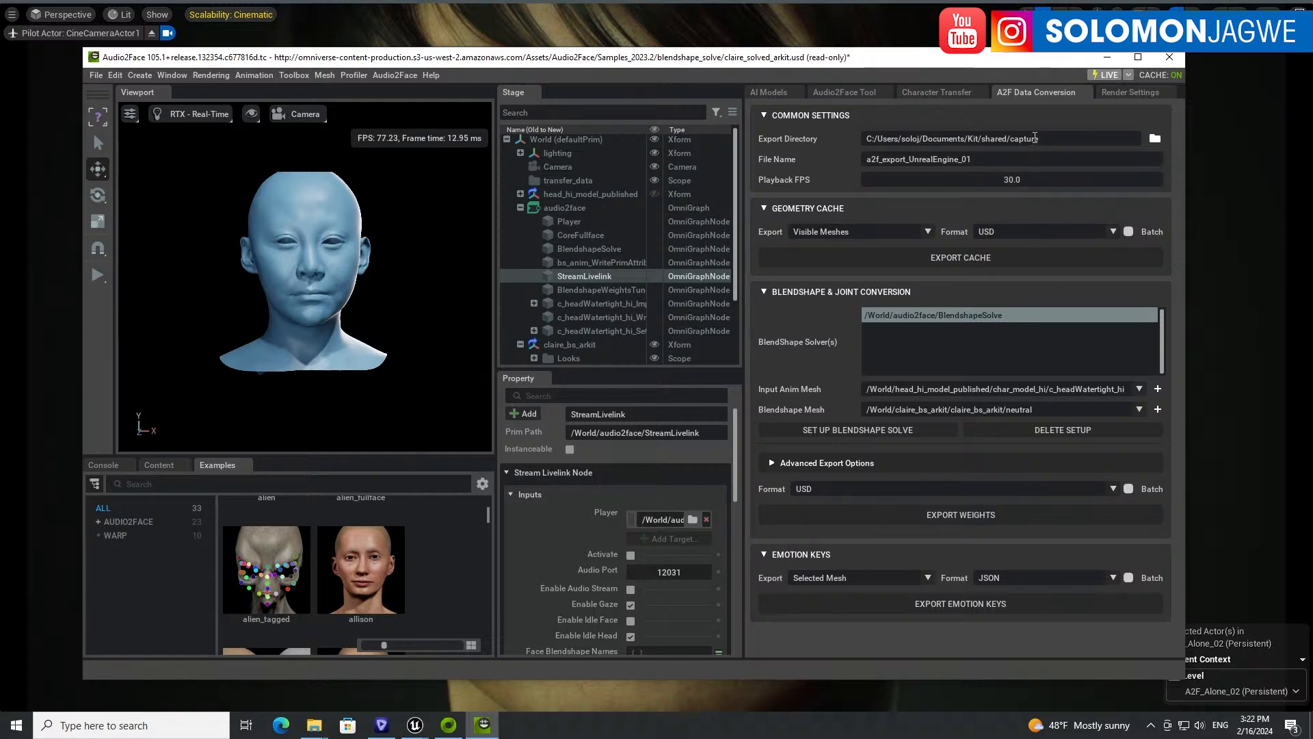
left_click(1107, 58)
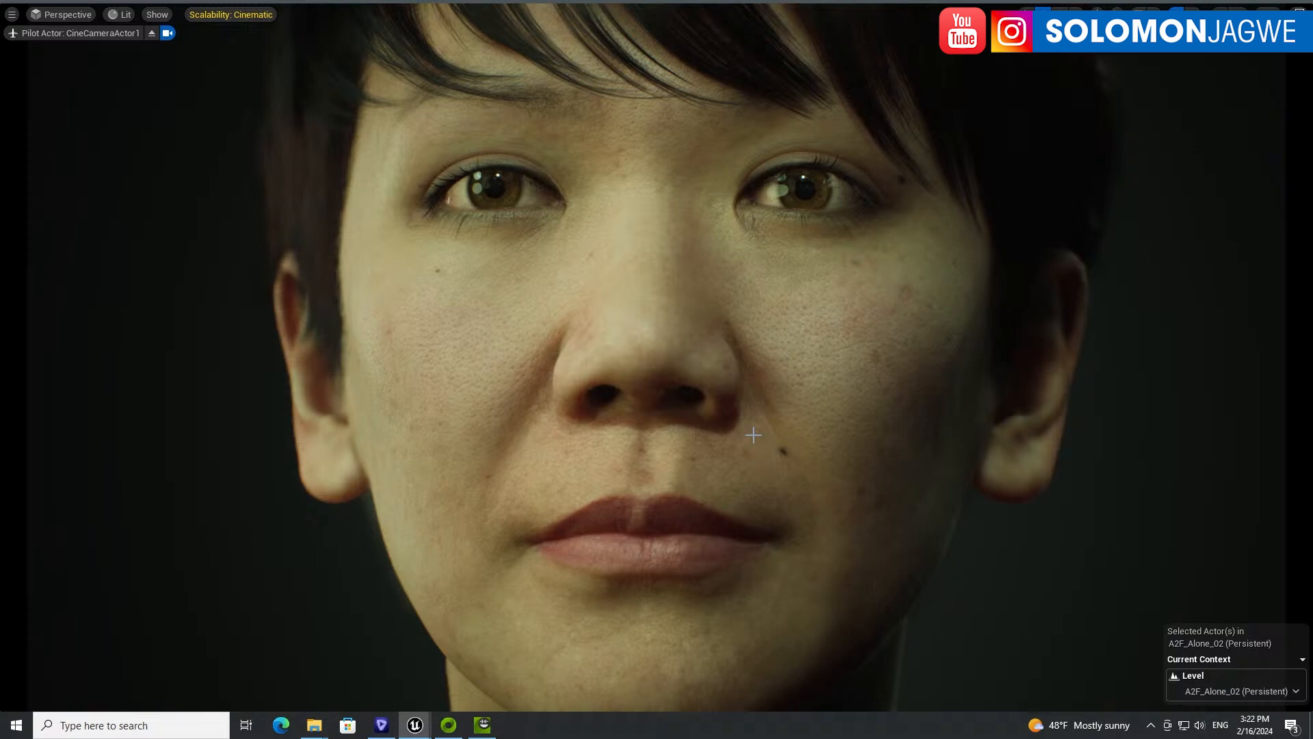
- Exit the full-screen viewport, save the Mi_Talk_02 sequence and close the Sequencer
key("ctrl+shift+t")
key("F11")
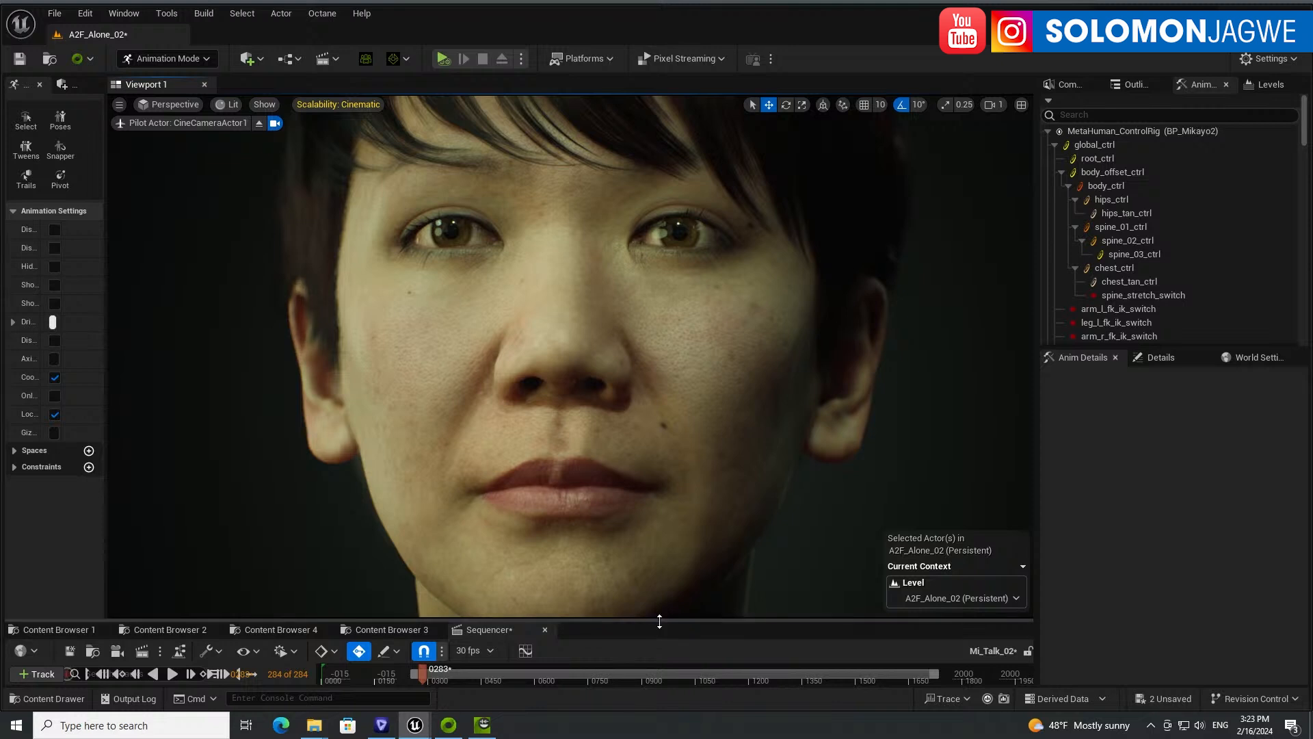
left_click_drag(660, 617, 530, 409)
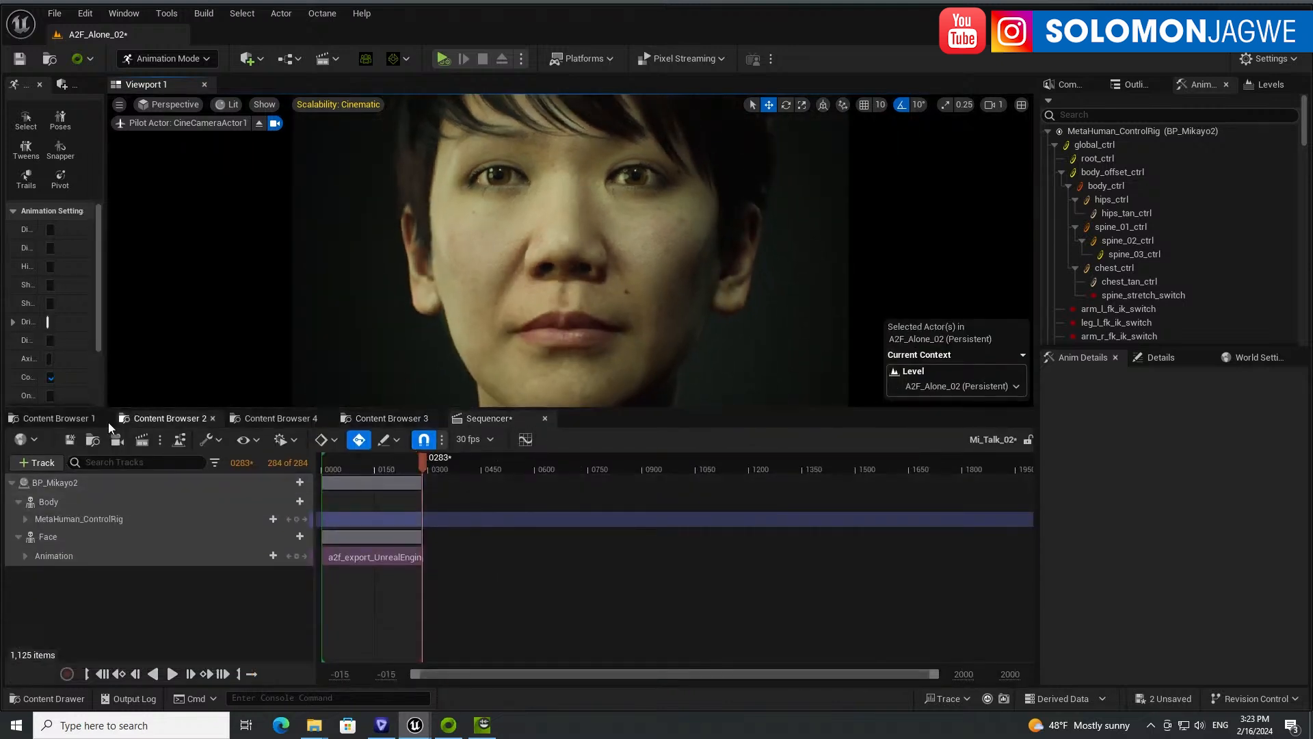
left_click(71, 439)
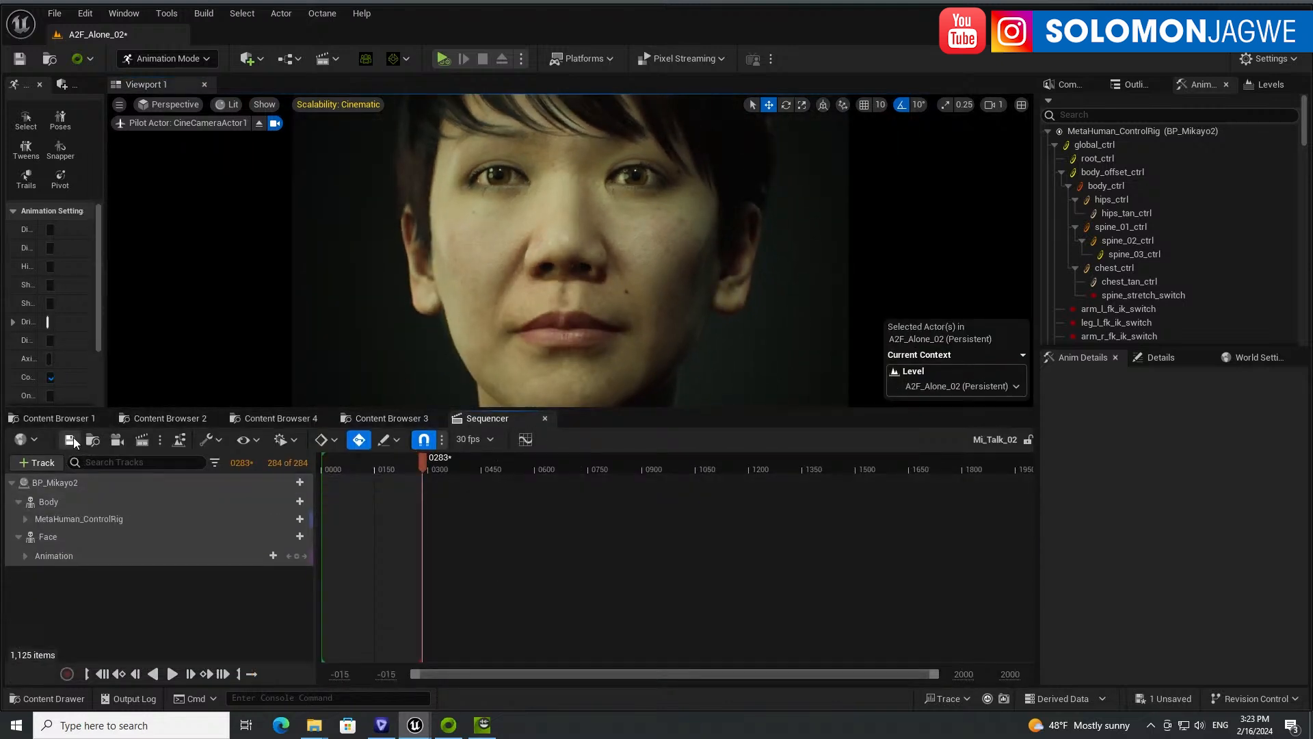
left_click(544, 419)
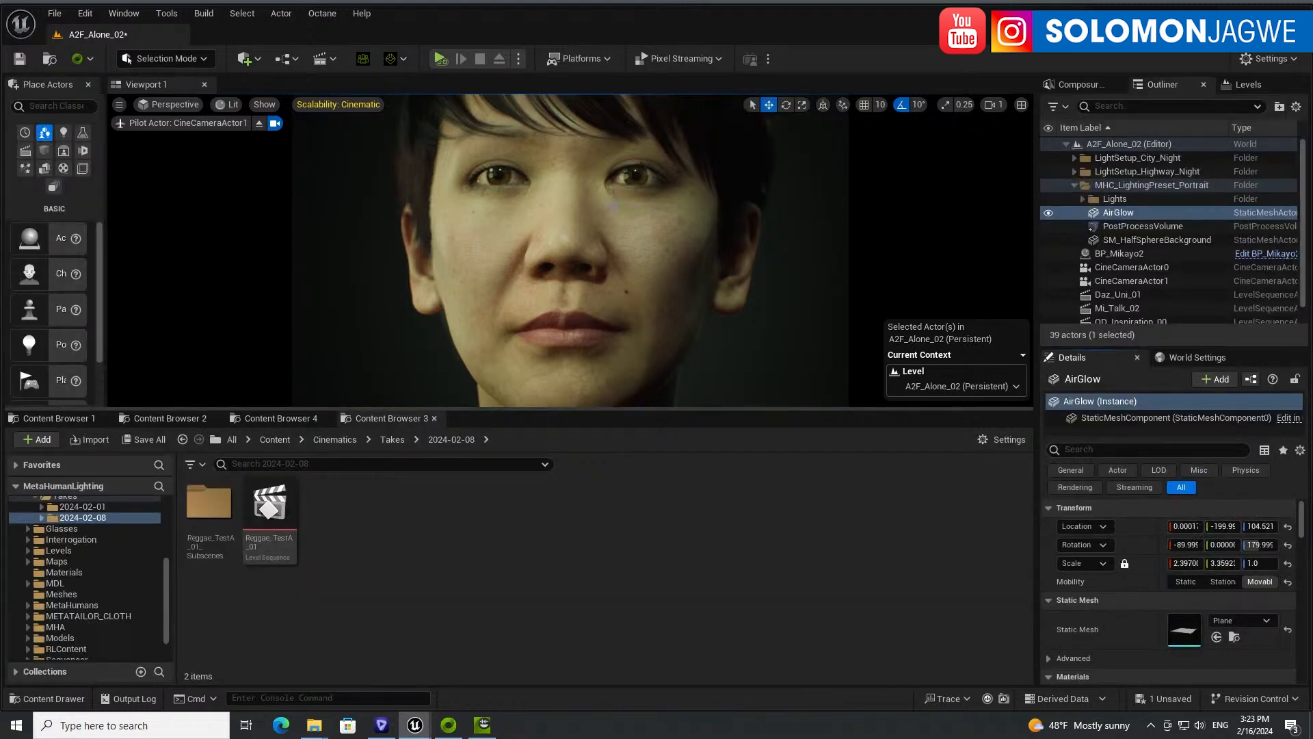
- In Audio2Face, activate streaming on the StreamLivelink node under audio2face and minimize the window
left_click(495, 730)
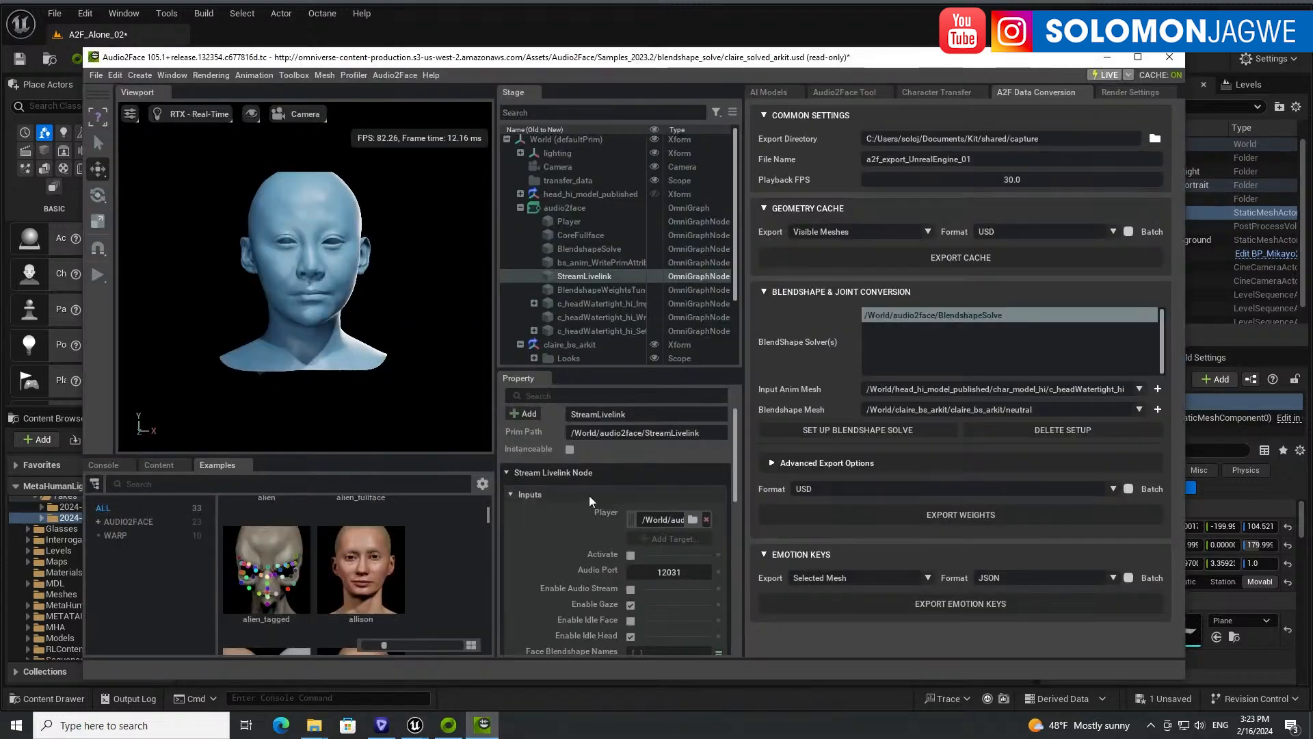
left_click(551, 208)
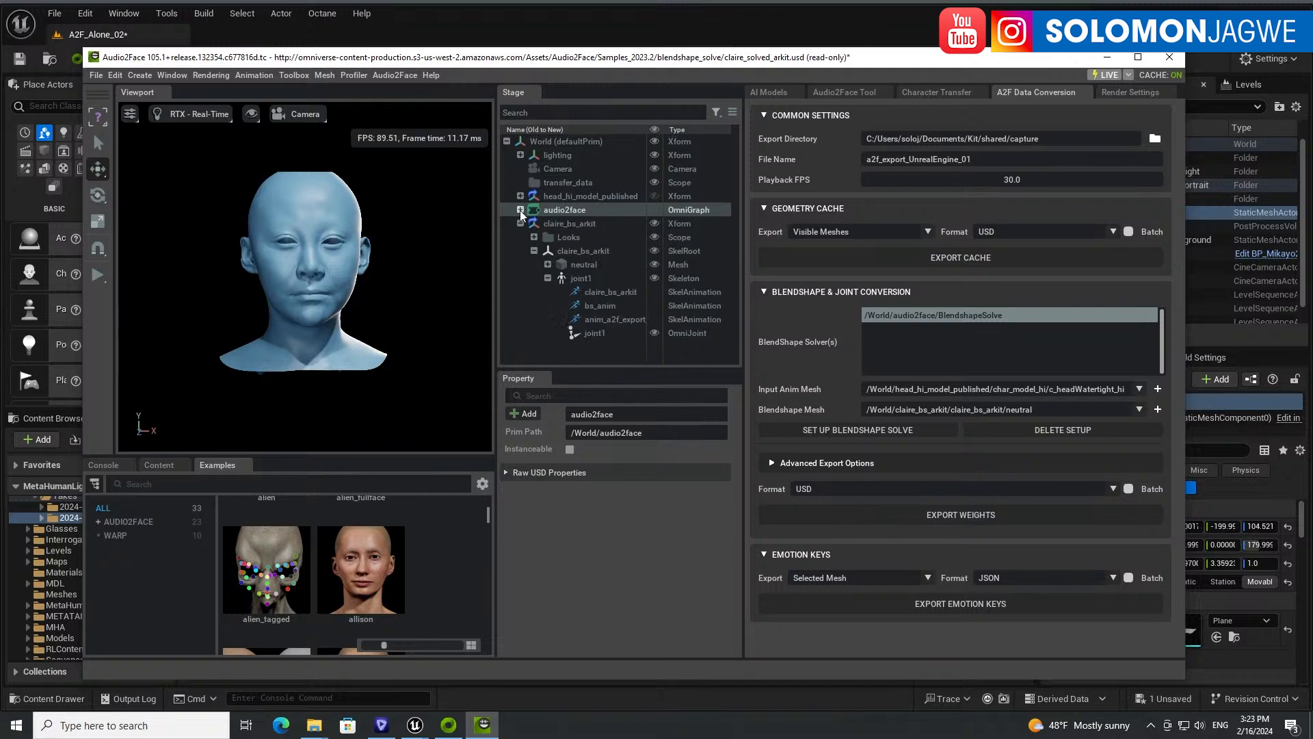
scroll(520, 211, "up", 1)
left_click(598, 278)
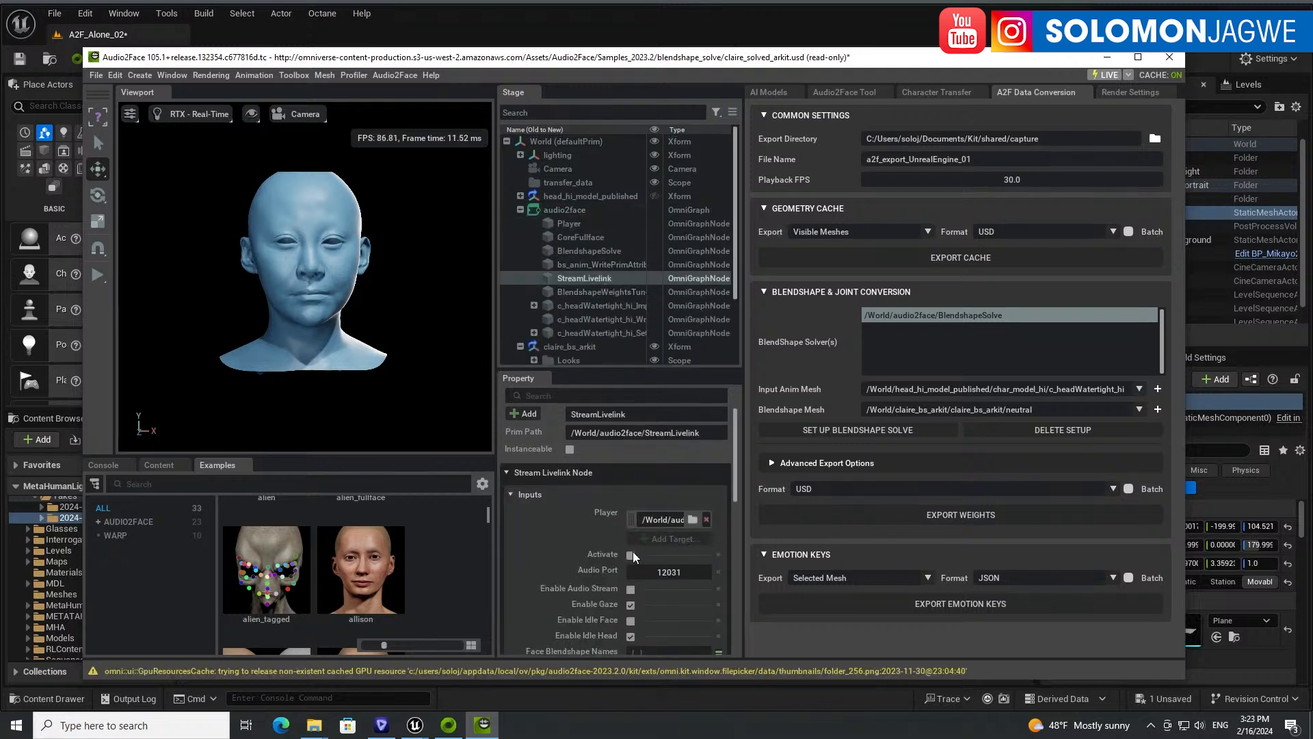
left_click_drag(701, 62, 749, 97)
left_click(1155, 93)
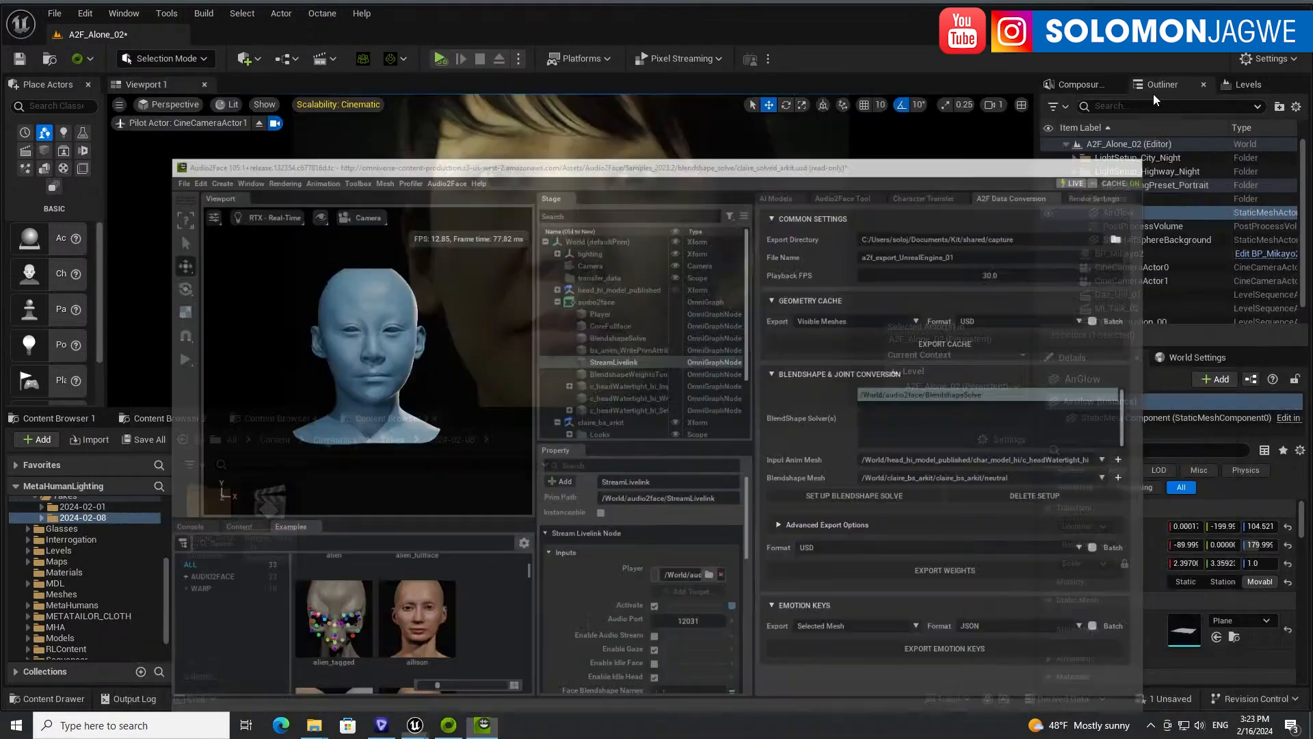
- Add an NVIDIA Omniverse LiveLink source in Live Link with port 12030, audio port 12031 and a 16k Hz sample rate
mouse_move(413, 726)
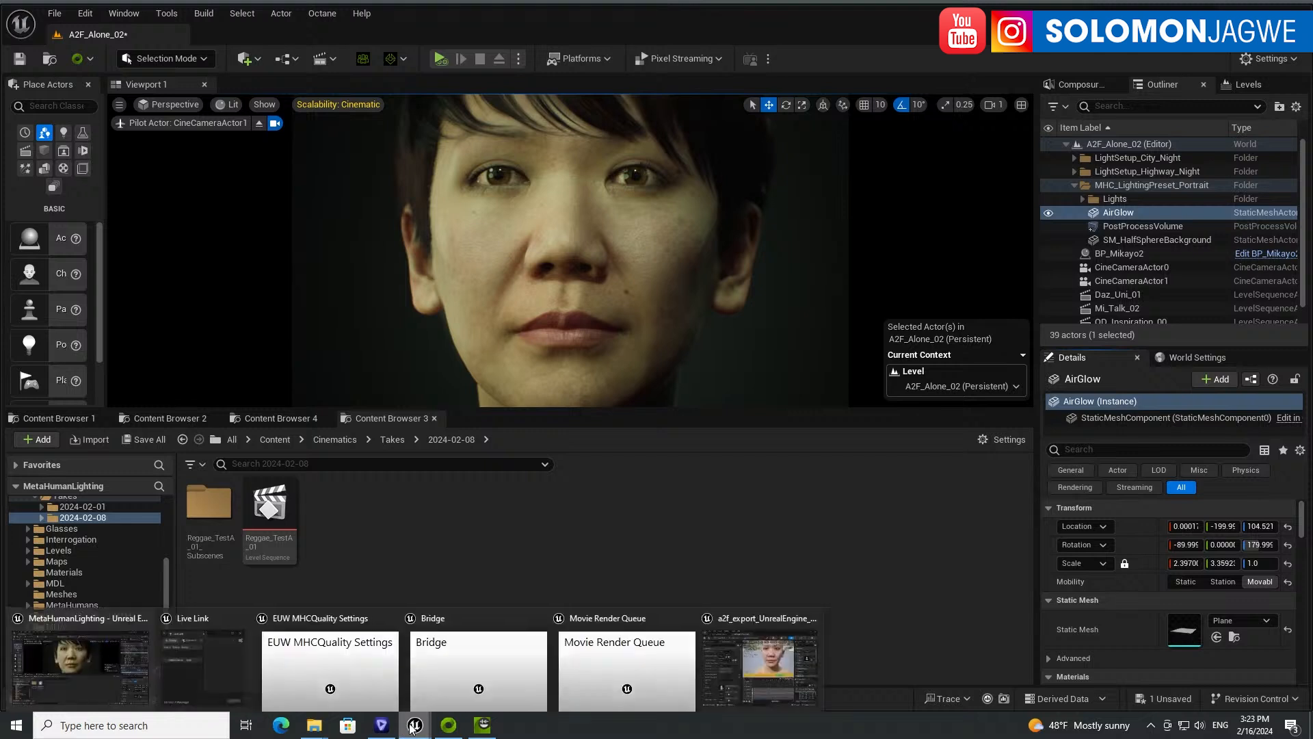
left_click(199, 621)
left_click(61, 301)
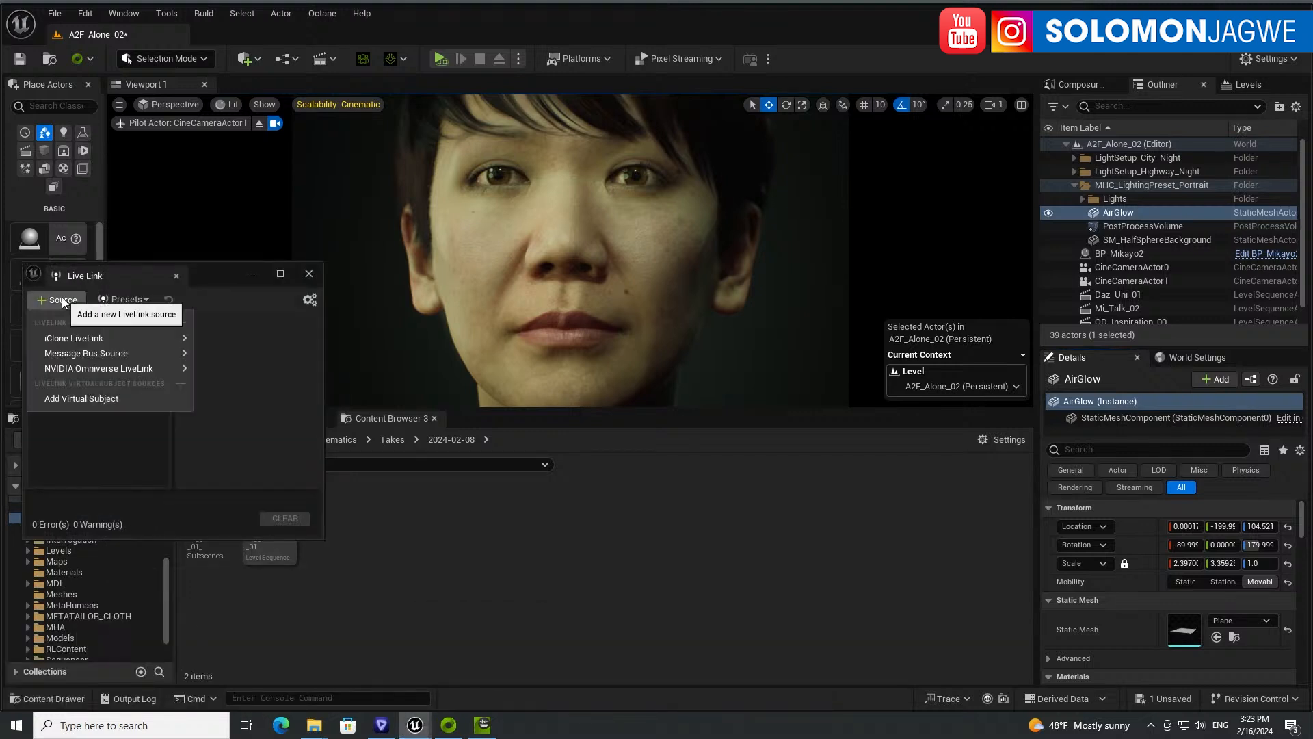
mouse_move(98, 368)
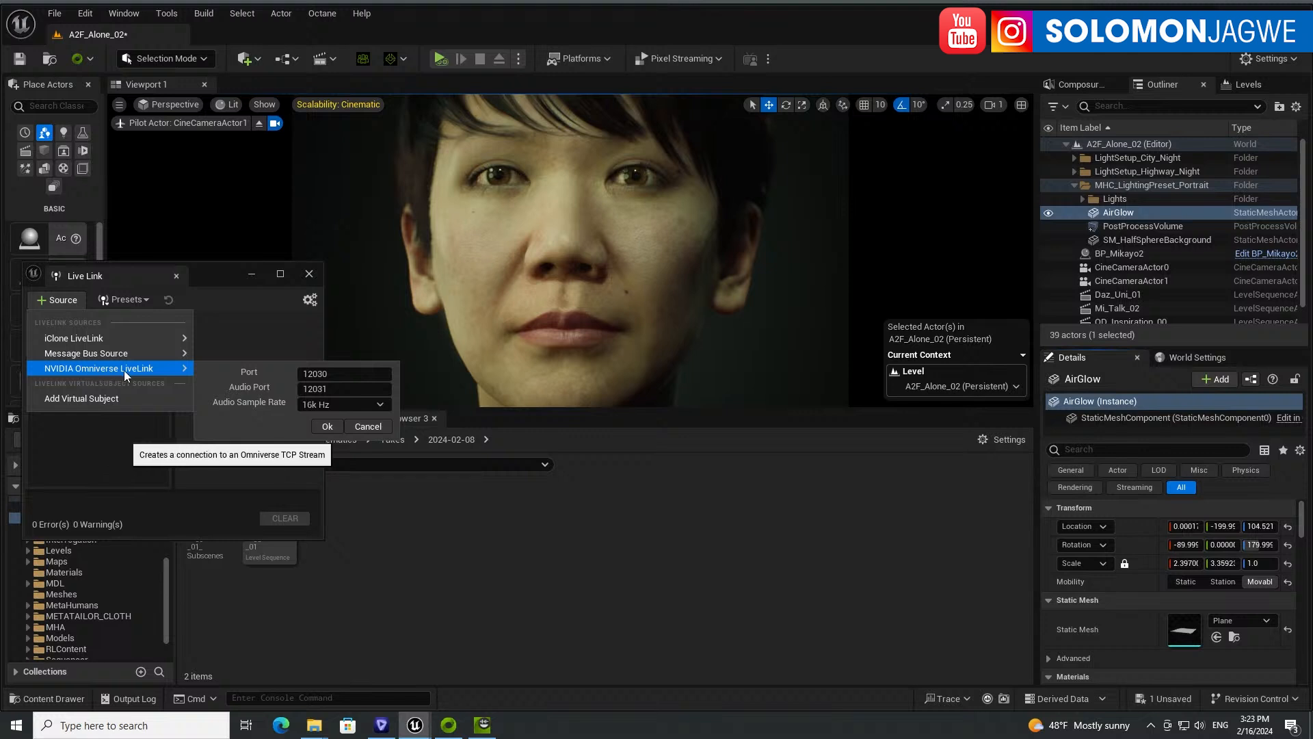
left_click(328, 427)
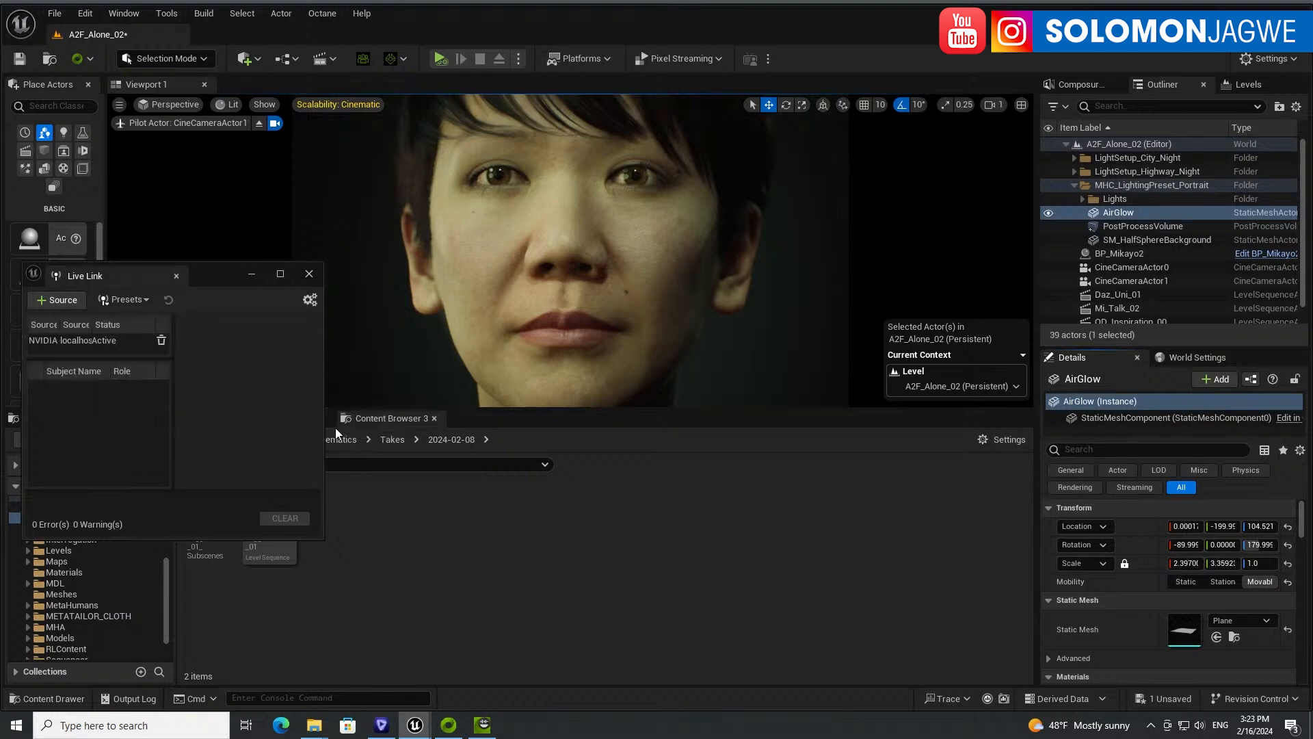
left_click_drag(226, 277, 396, 304)
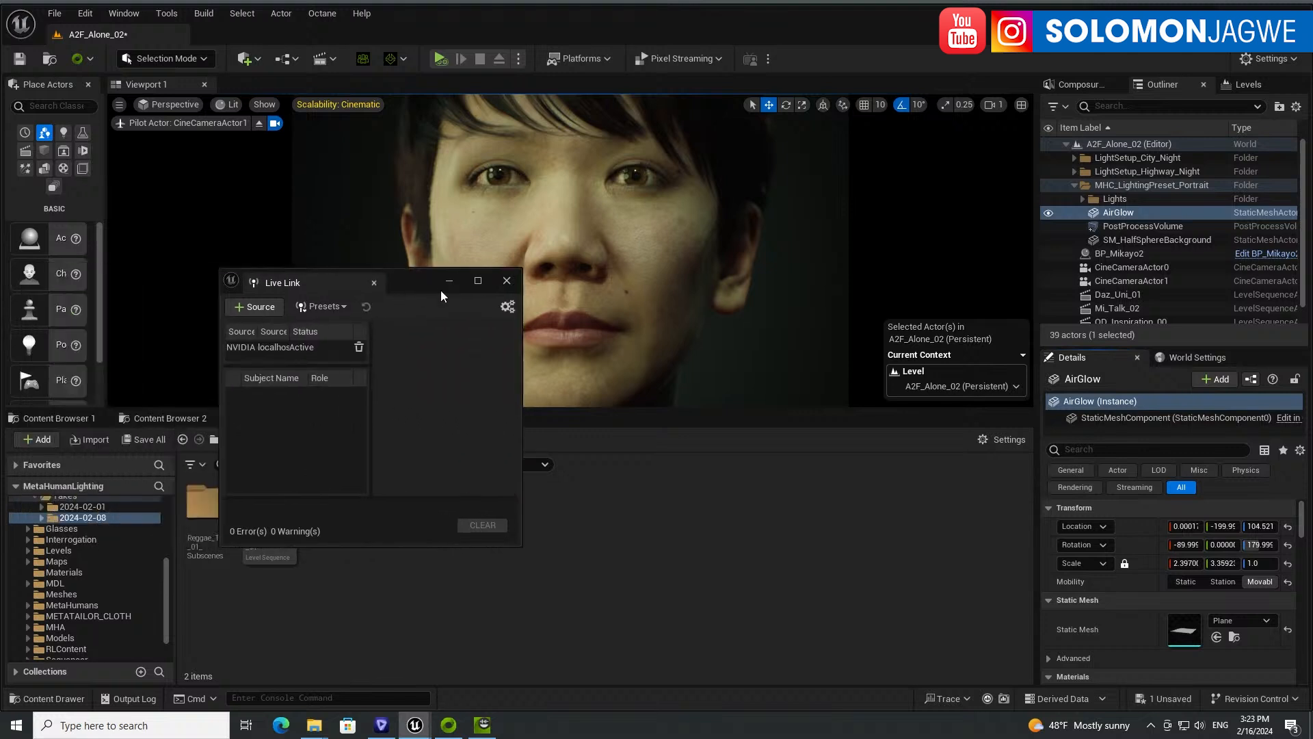
- Select the MetaHuman, switch to Audio2Face and play chinese_voice_female_p06_neutral.wav with both the viewport and Live Link in view
left_click(552, 224)
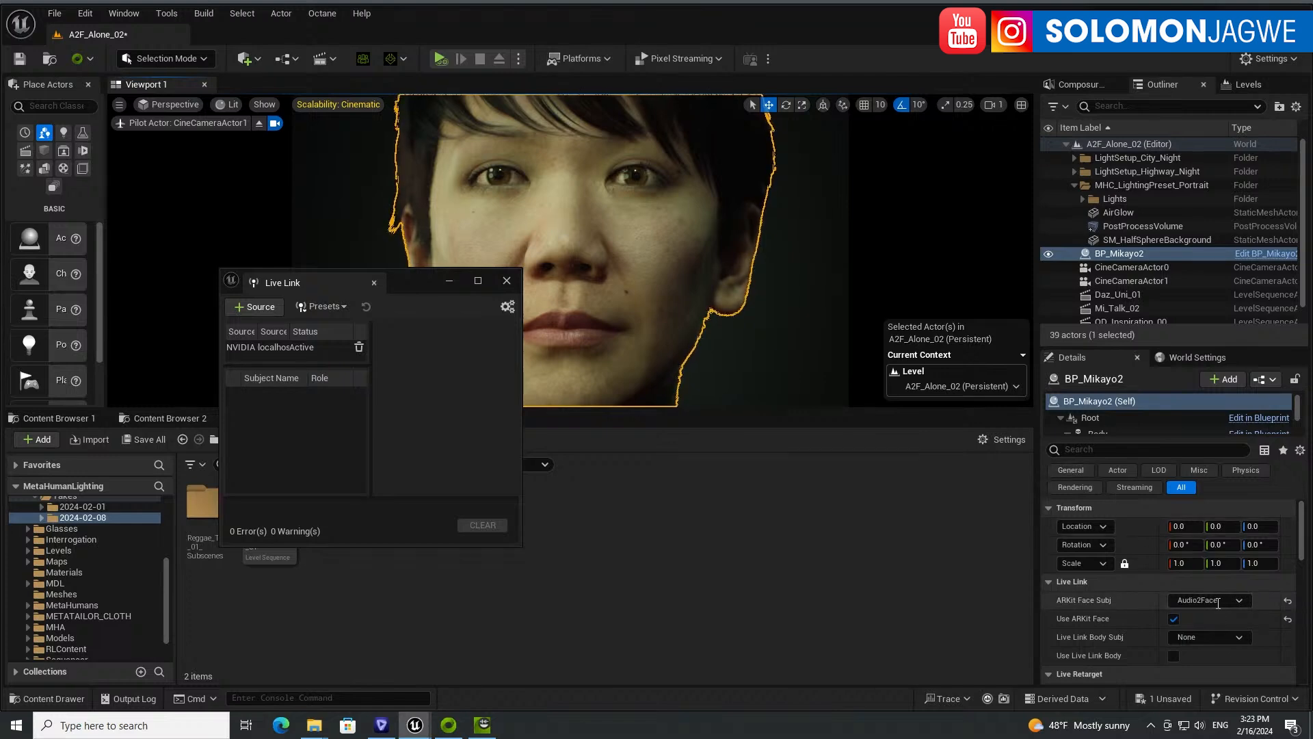
left_click(483, 726)
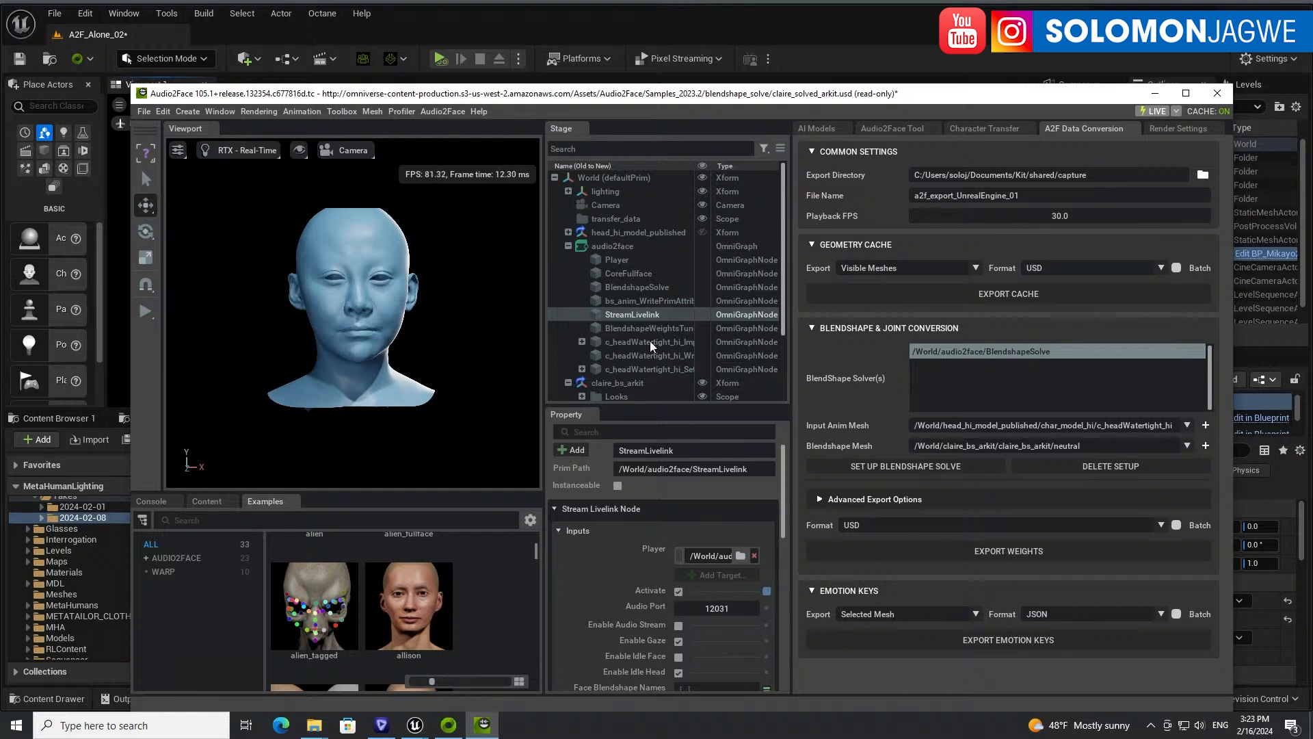
left_click_drag(682, 102, 676, 448)
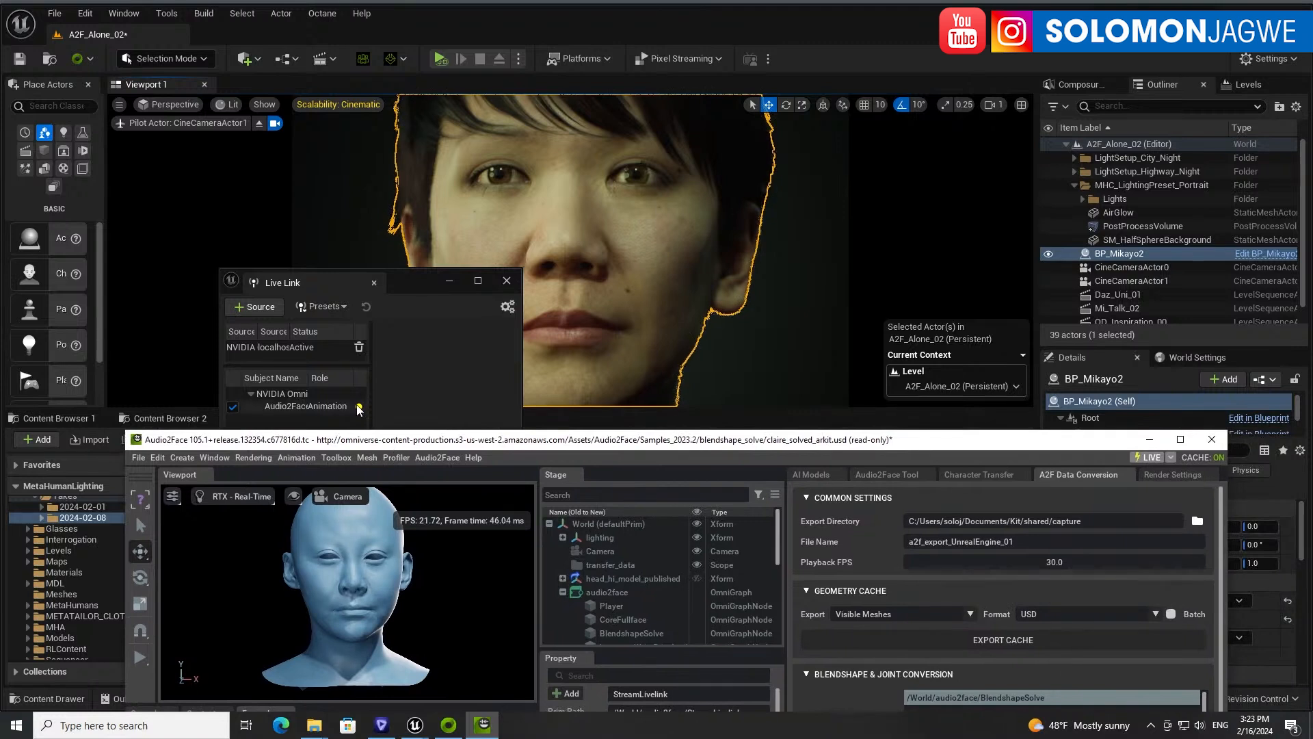
left_click(892, 472)
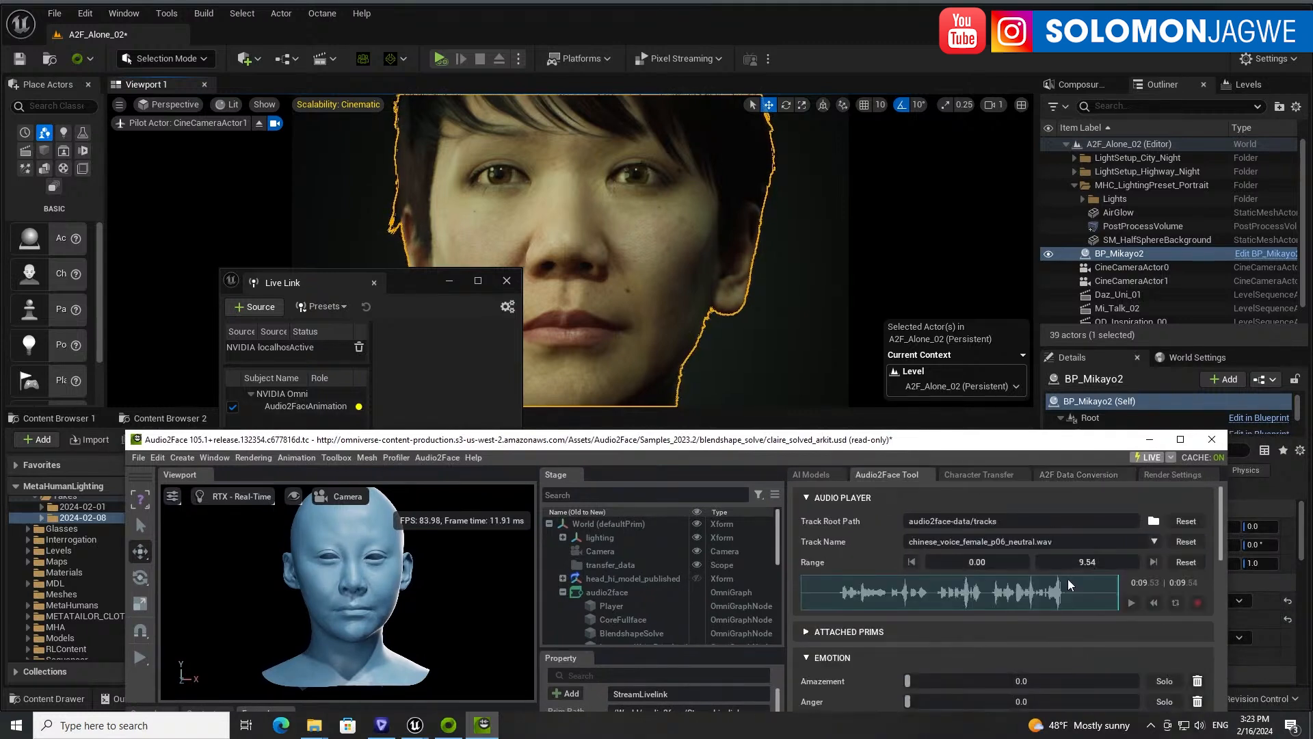
left_click(1132, 602)
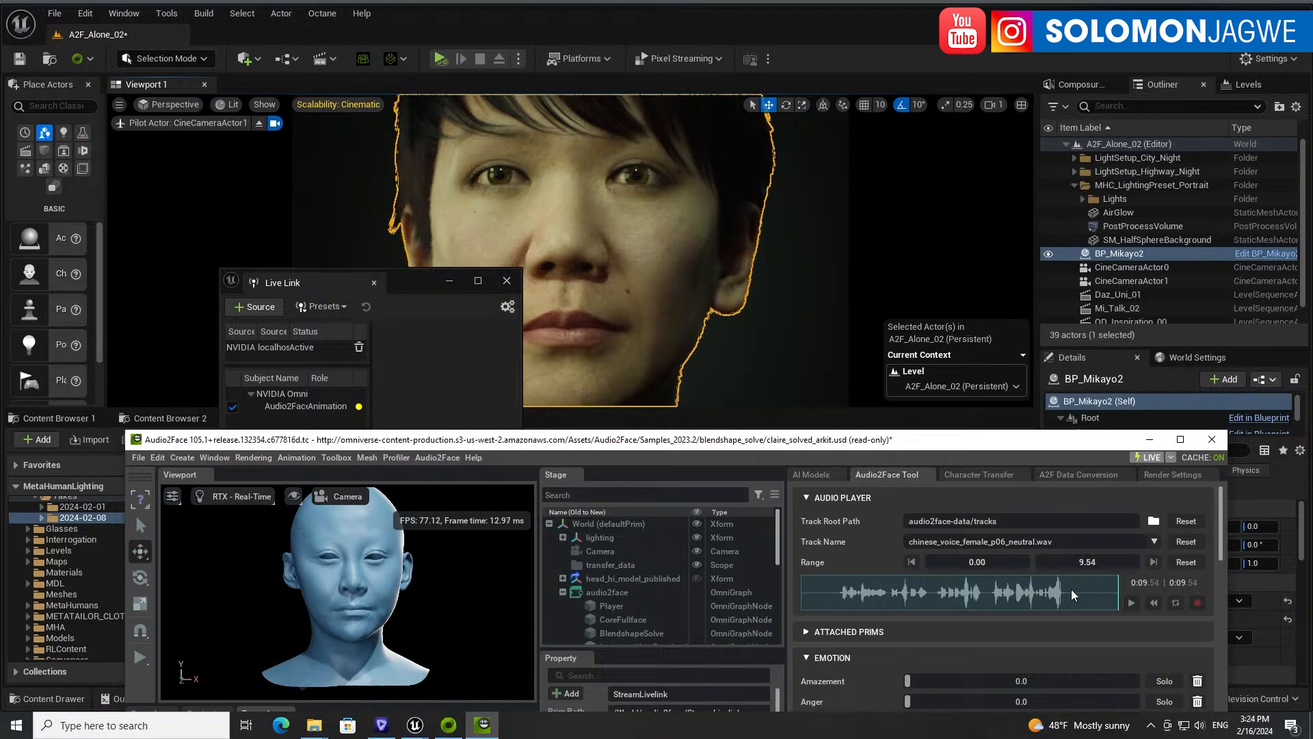
left_click(1149, 440)
- Select BP_Mikayo2 and choose Audio2Face as its ARKit face subject for Live Link
left_click(1122, 212)
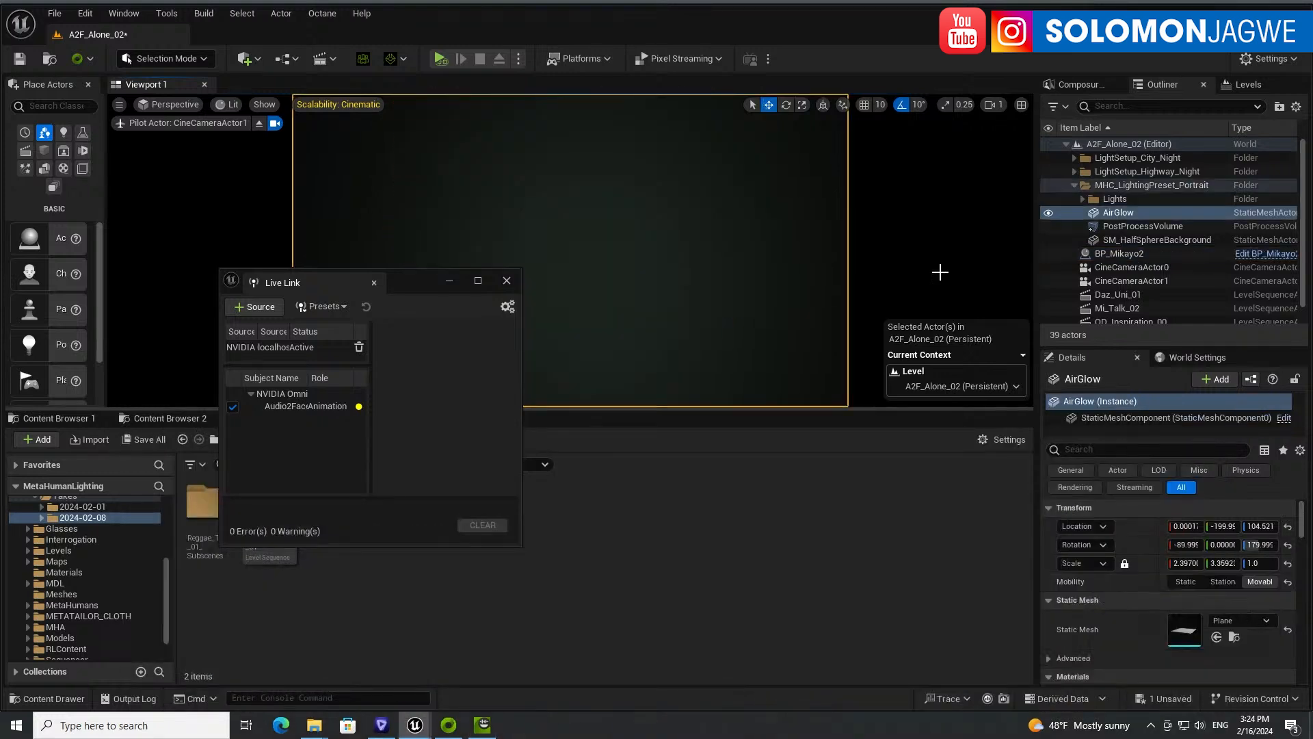
left_click(1106, 253)
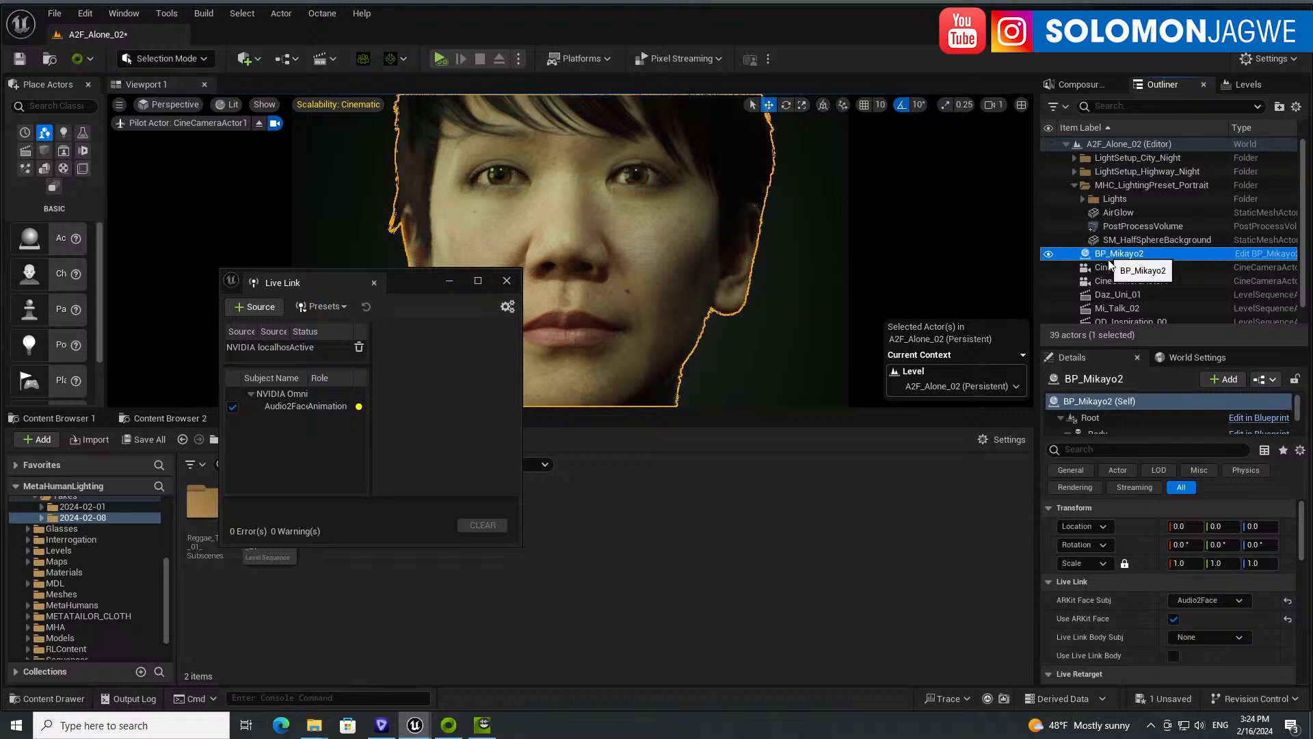
left_click(1236, 602)
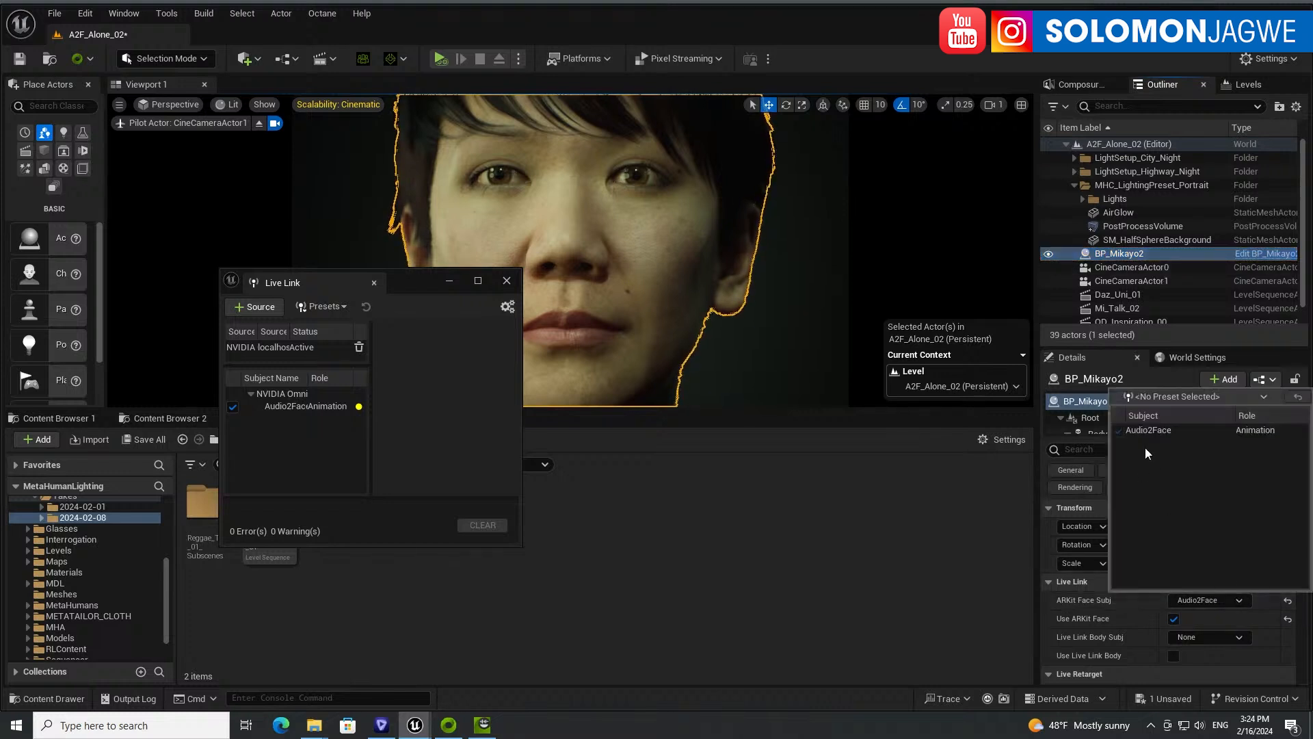
left_click(1150, 429)
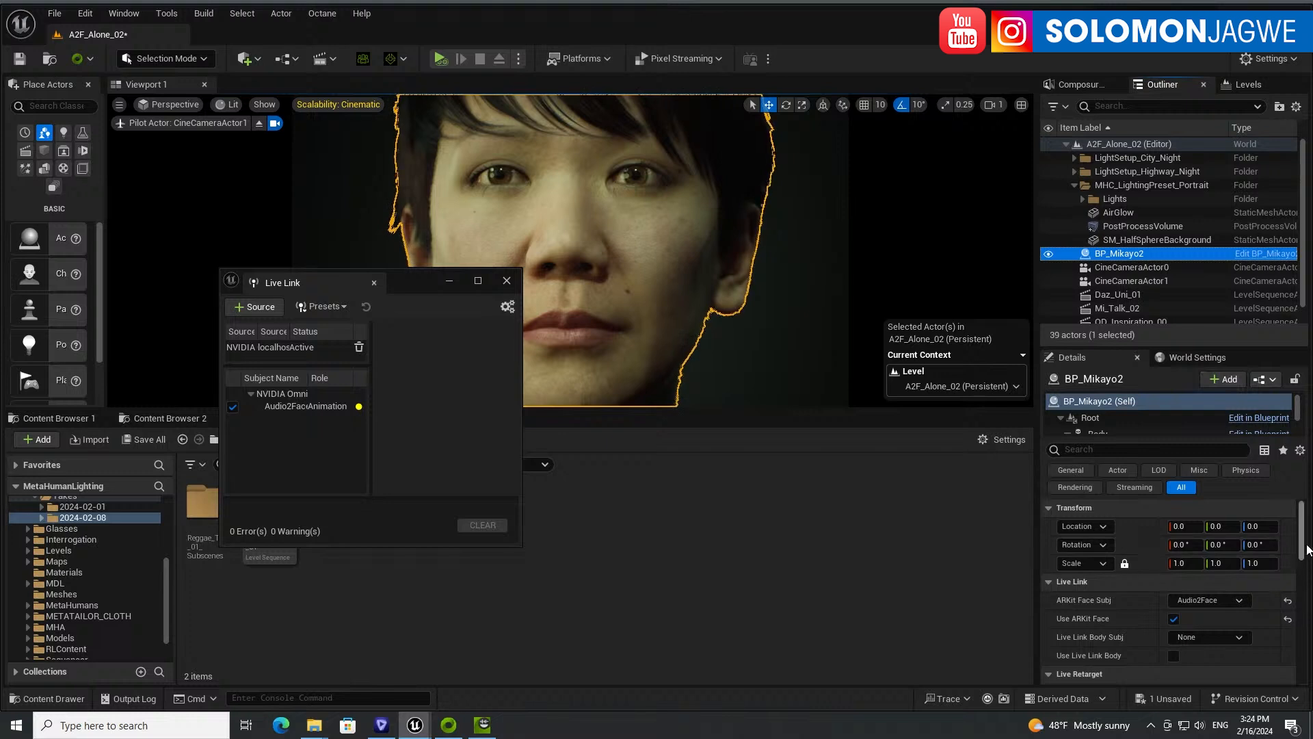
scroll(1303, 547, "down", 2)
scroll(1303, 541, "up", 2)
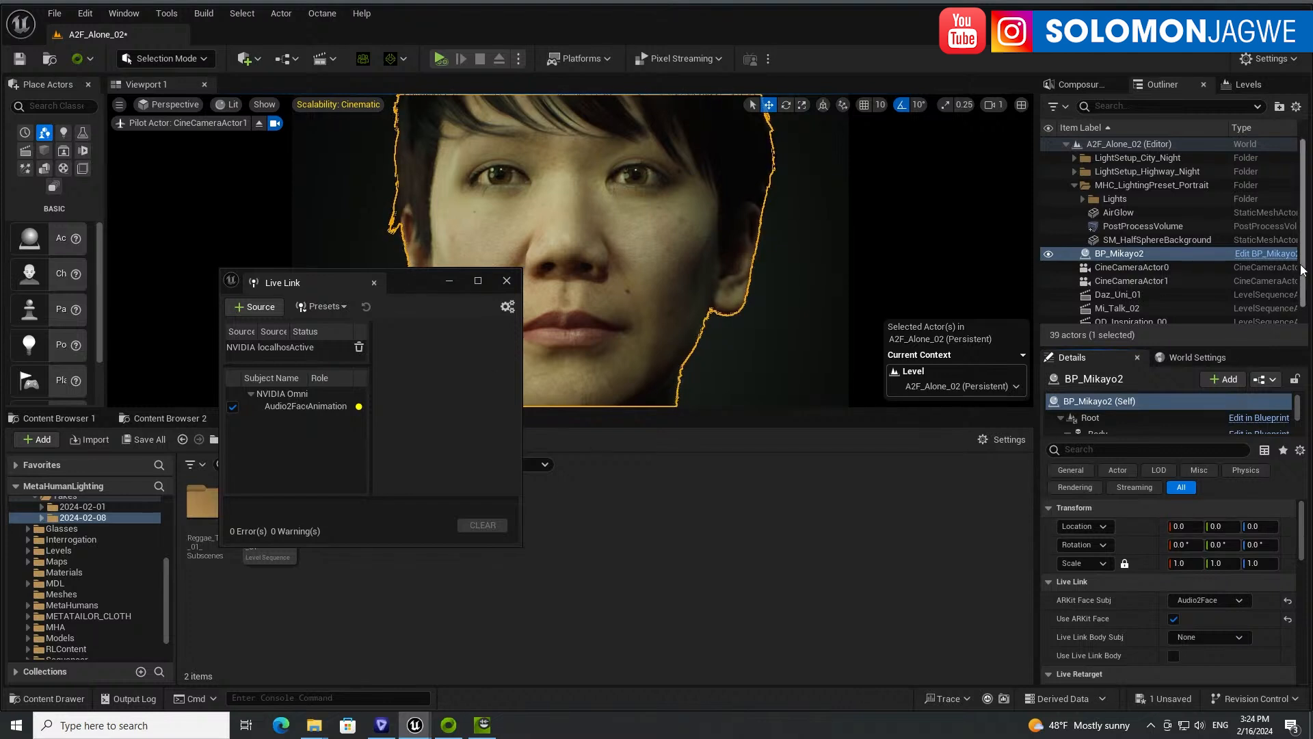
- Examine the Face component's settings in the BP_Mikayo2 Blueprint and close the Blueprint editor
left_click(1244, 258)
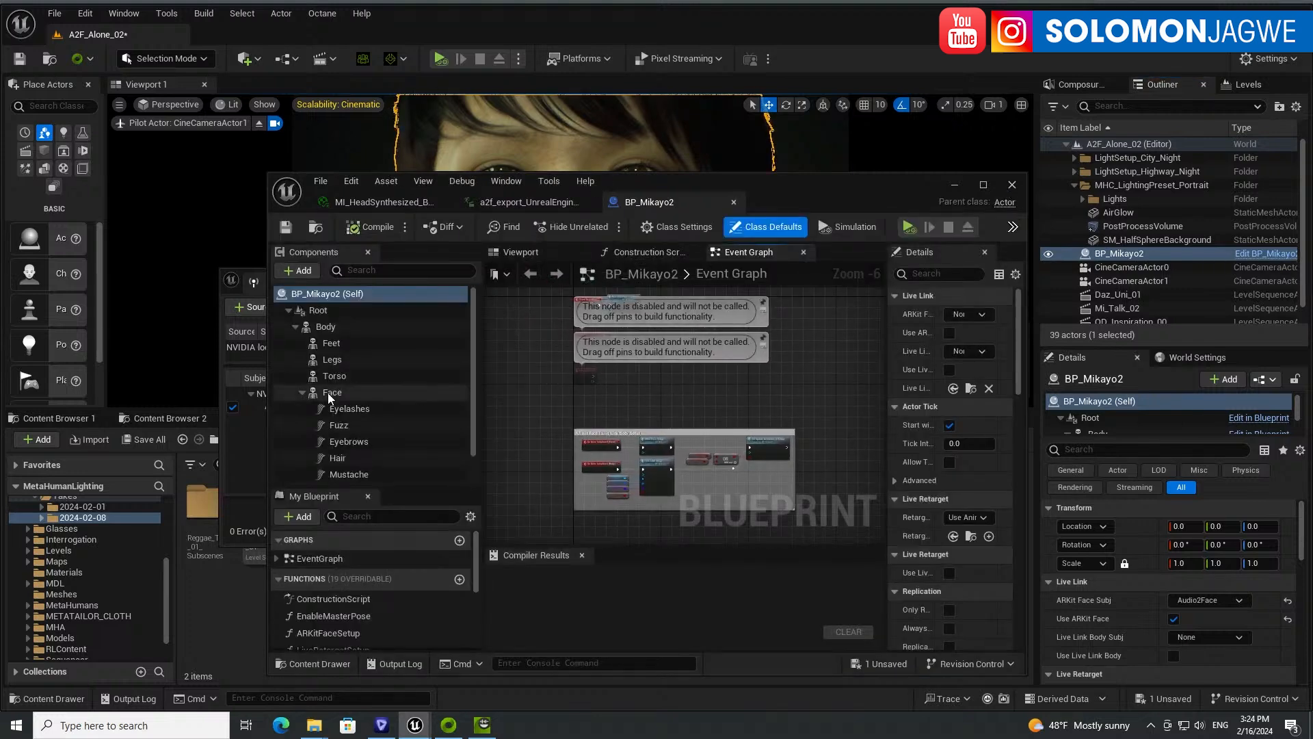
left_click(331, 392)
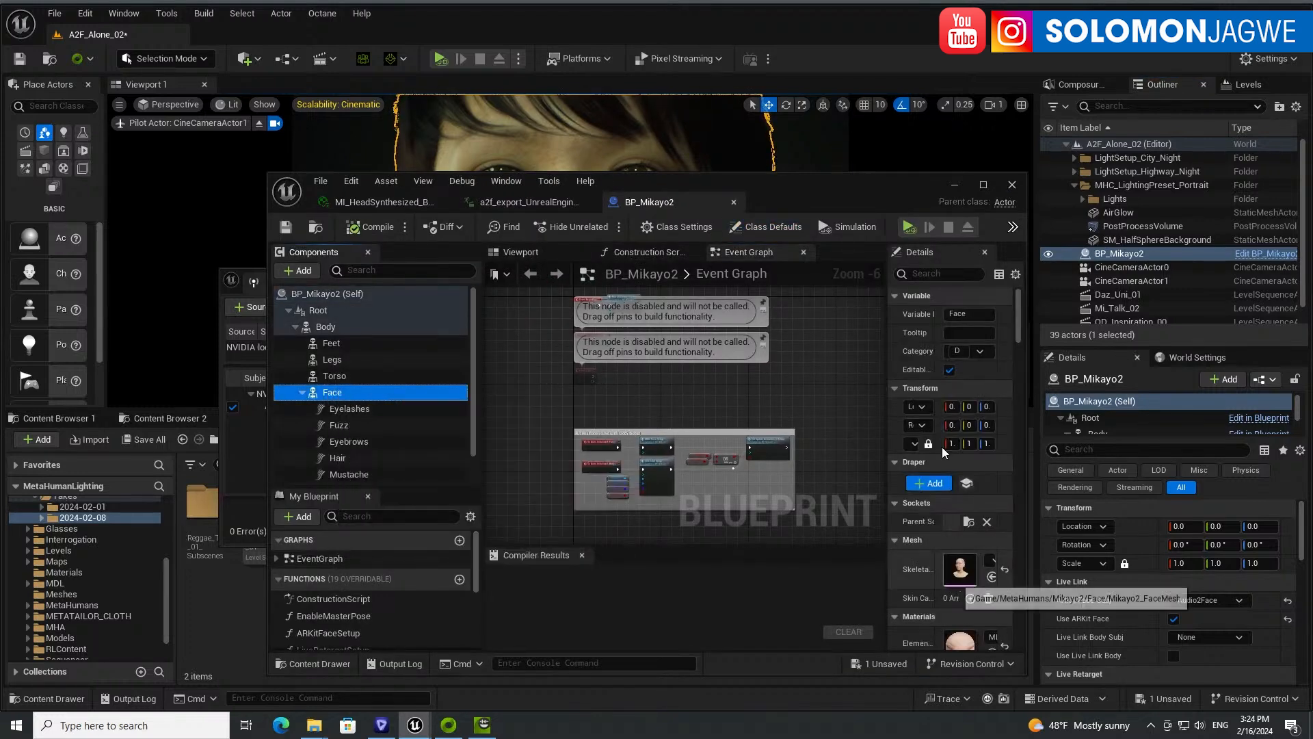
left_click(1012, 185)
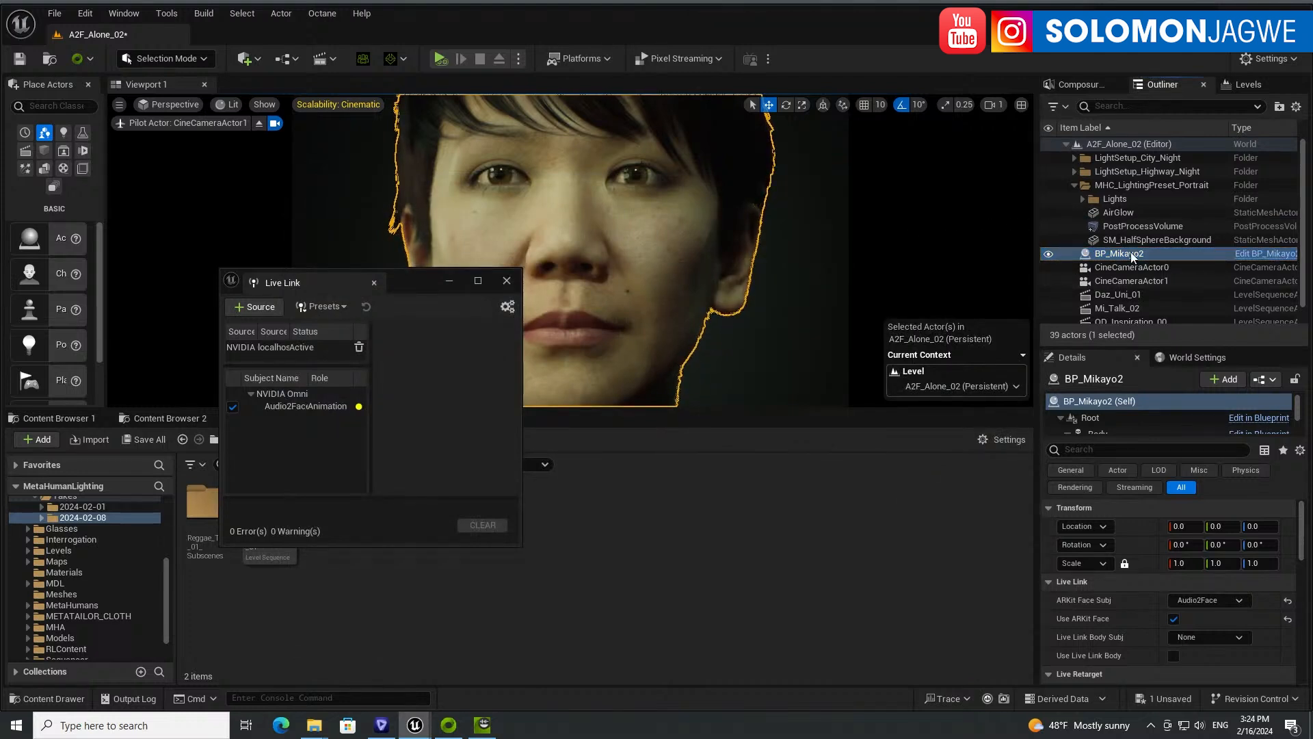
- Look through the details of BP_Mikayo2's Face component in the level, including its materials and mesh, and reselect the whole actor
left_click_drag(1113, 440, 1113, 549)
left_click(1100, 449)
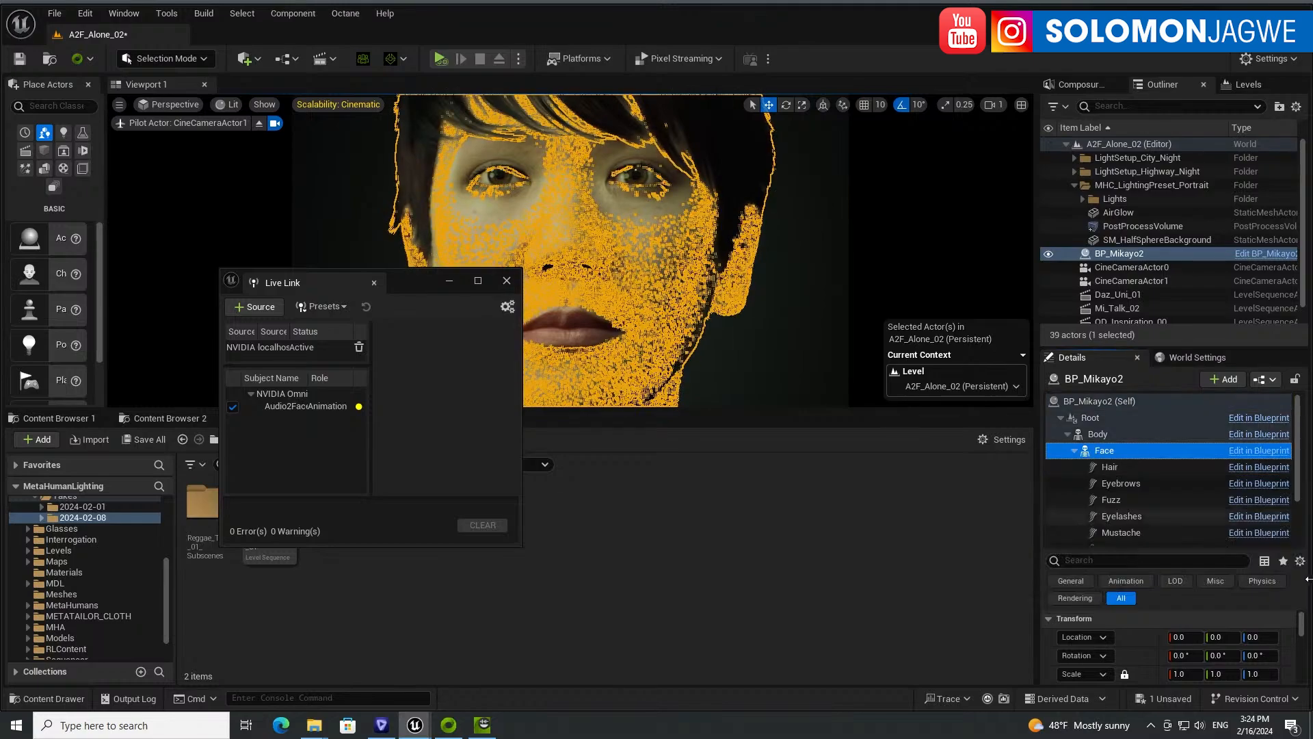
scroll(1262, 607, "down", 10)
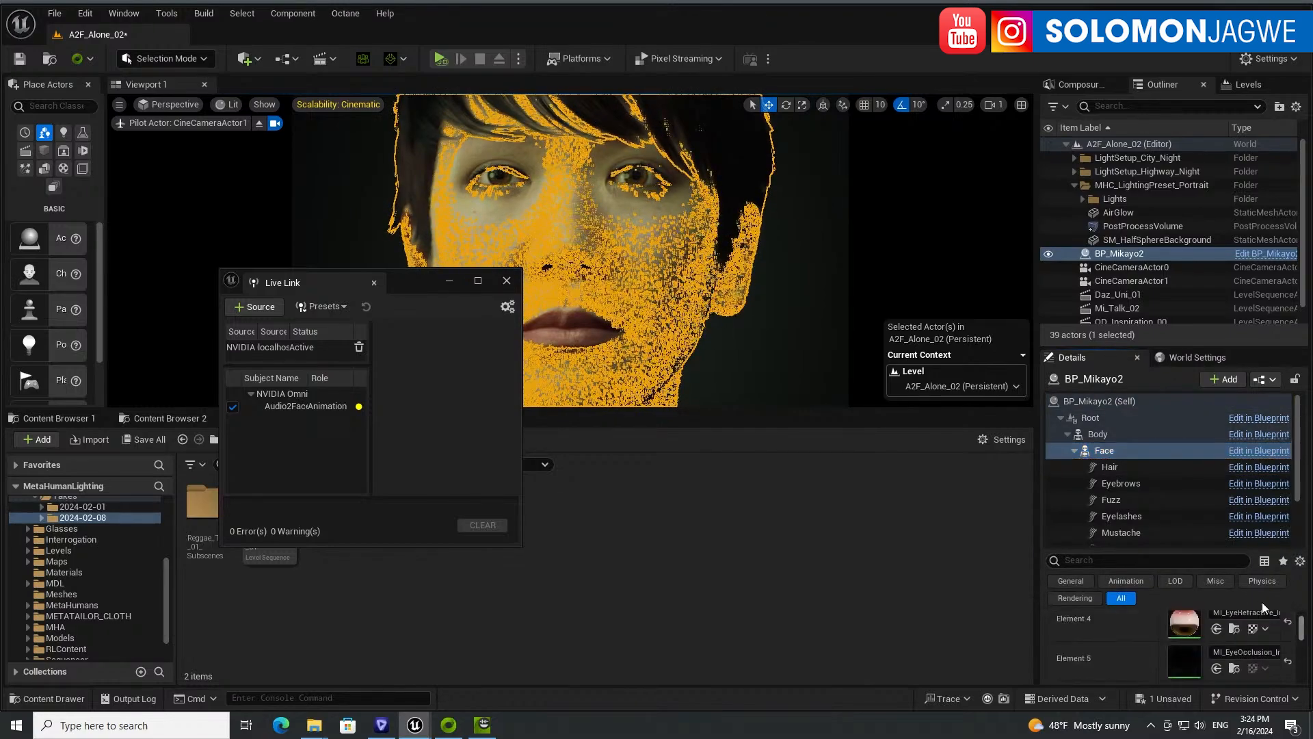
left_click_drag(1176, 549, 1176, 442)
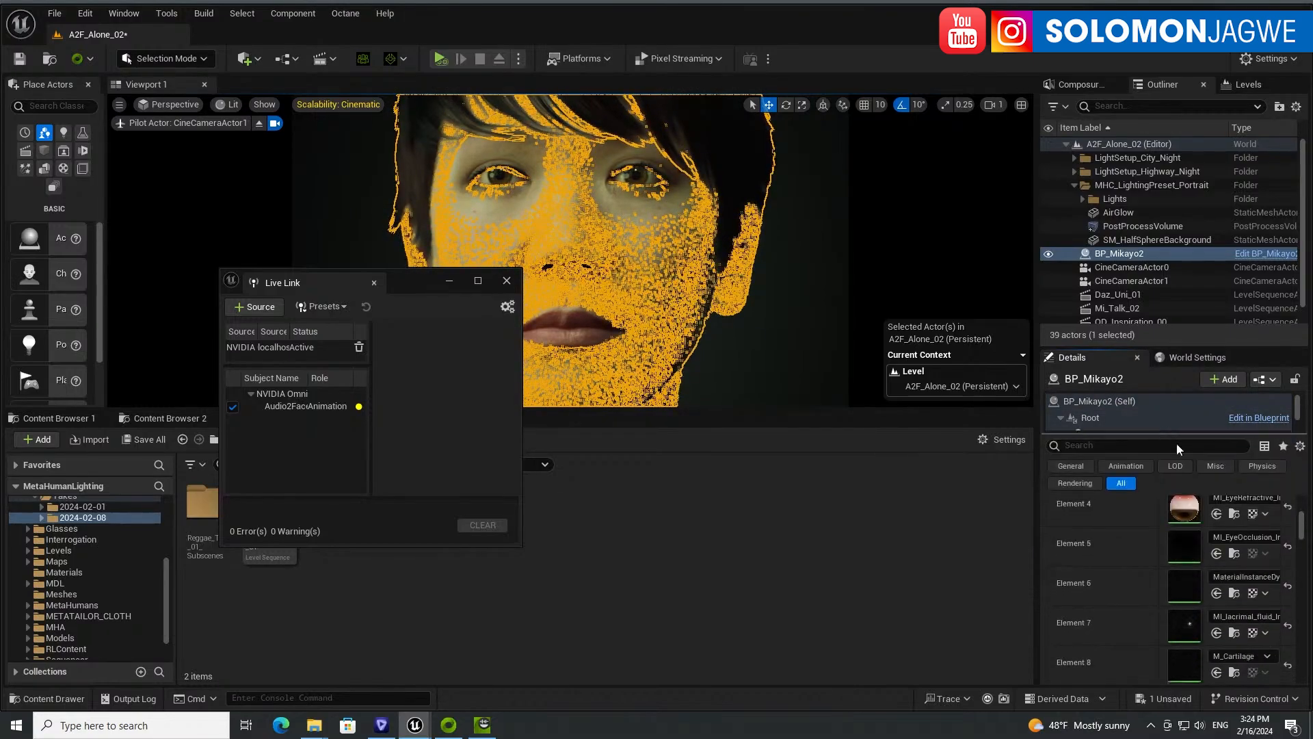
scroll(1305, 520, "up", 10)
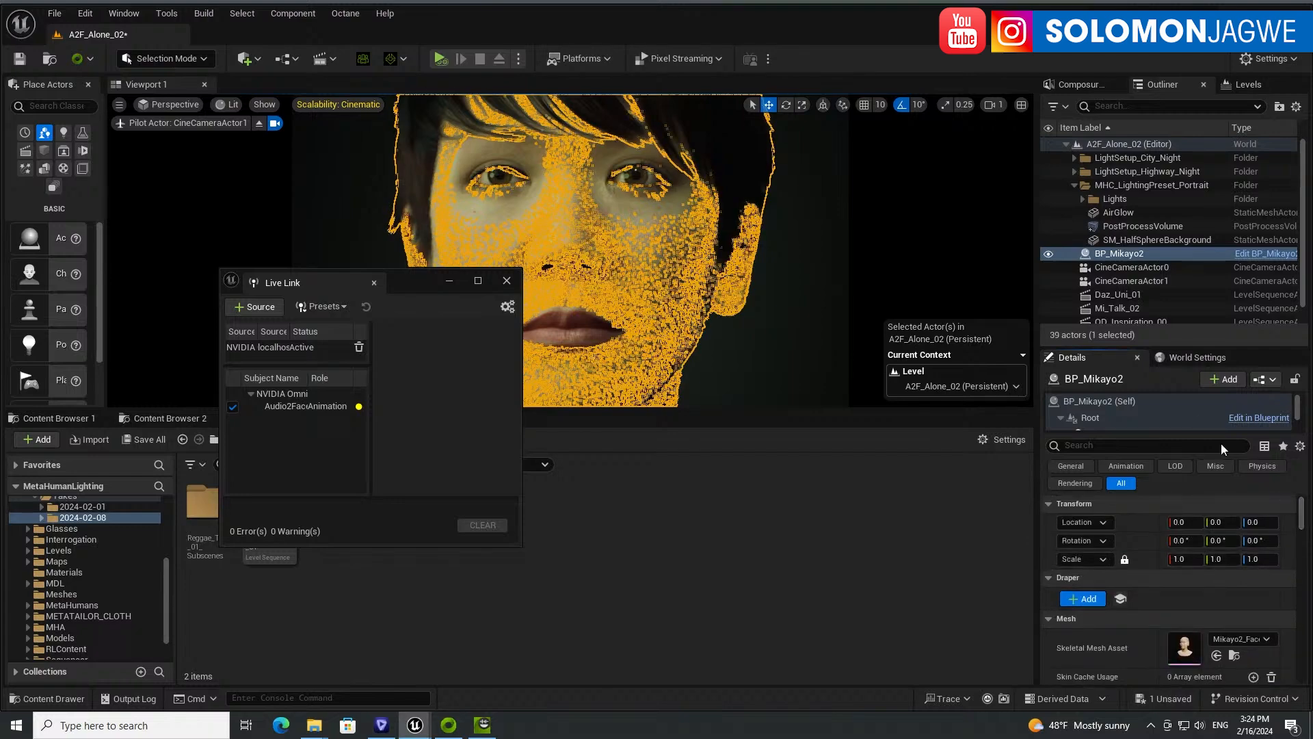
scroll(1152, 271, "down", 1)
scroll(1130, 417, "down", 3)
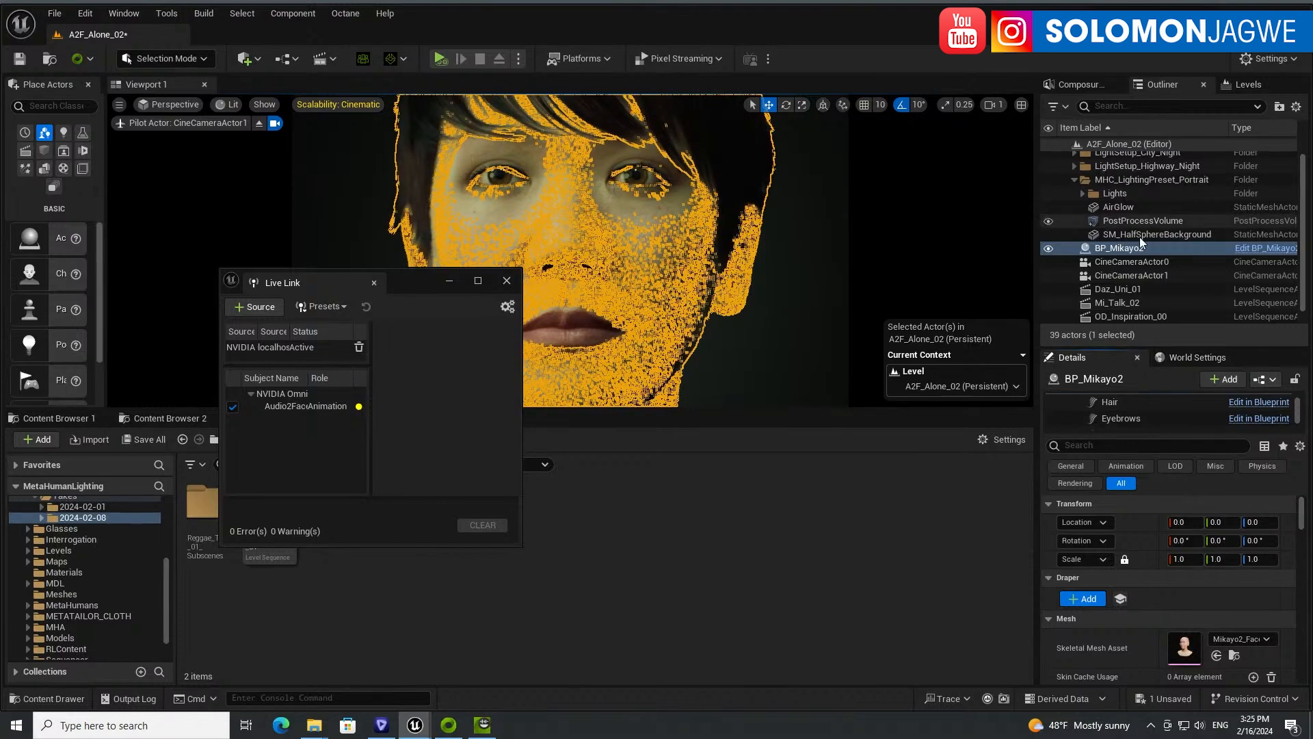
left_click(1130, 262)
left_click(1127, 251)
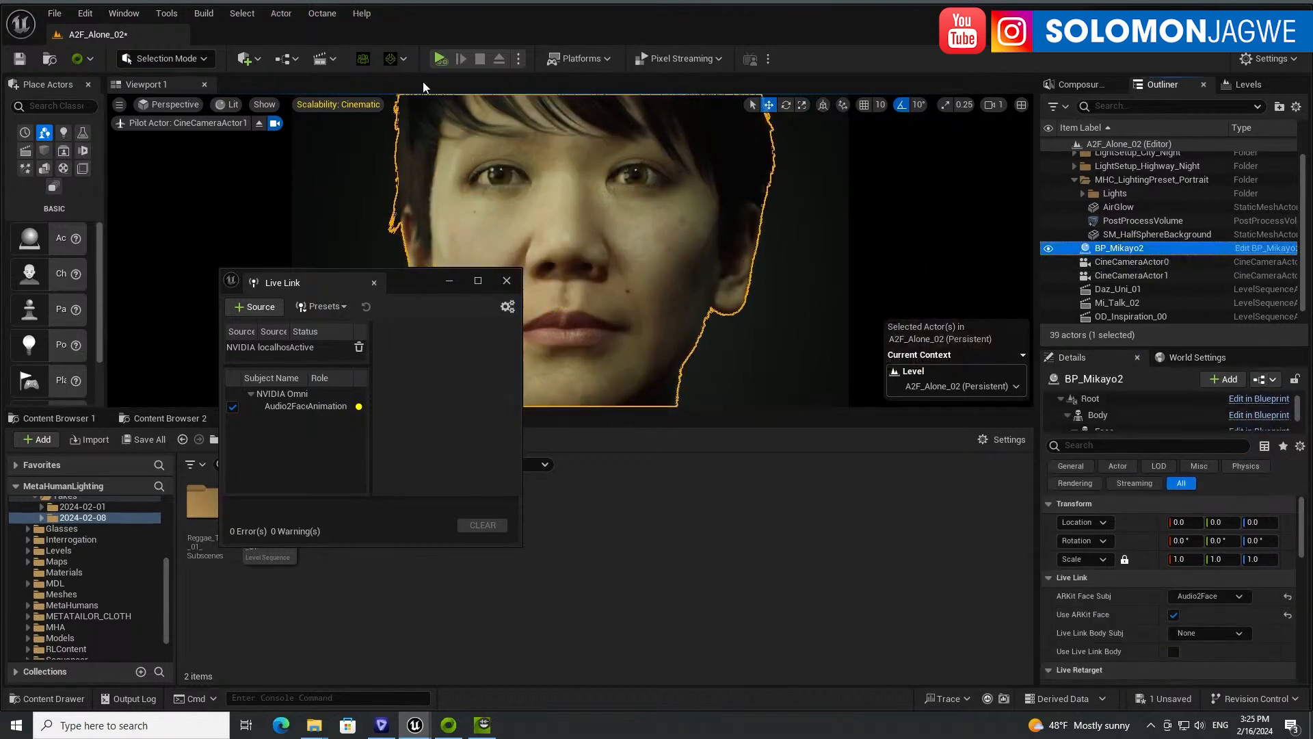
left_click(518, 59)
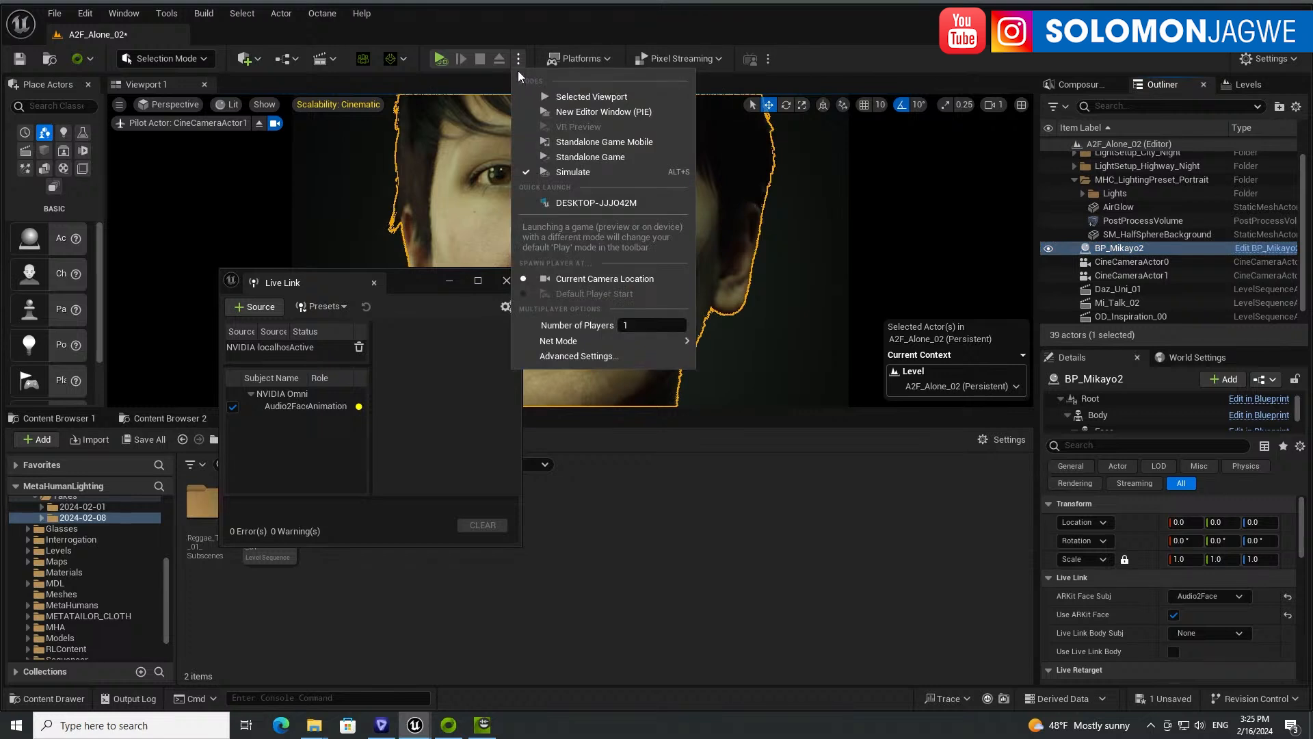
left_click(335, 54)
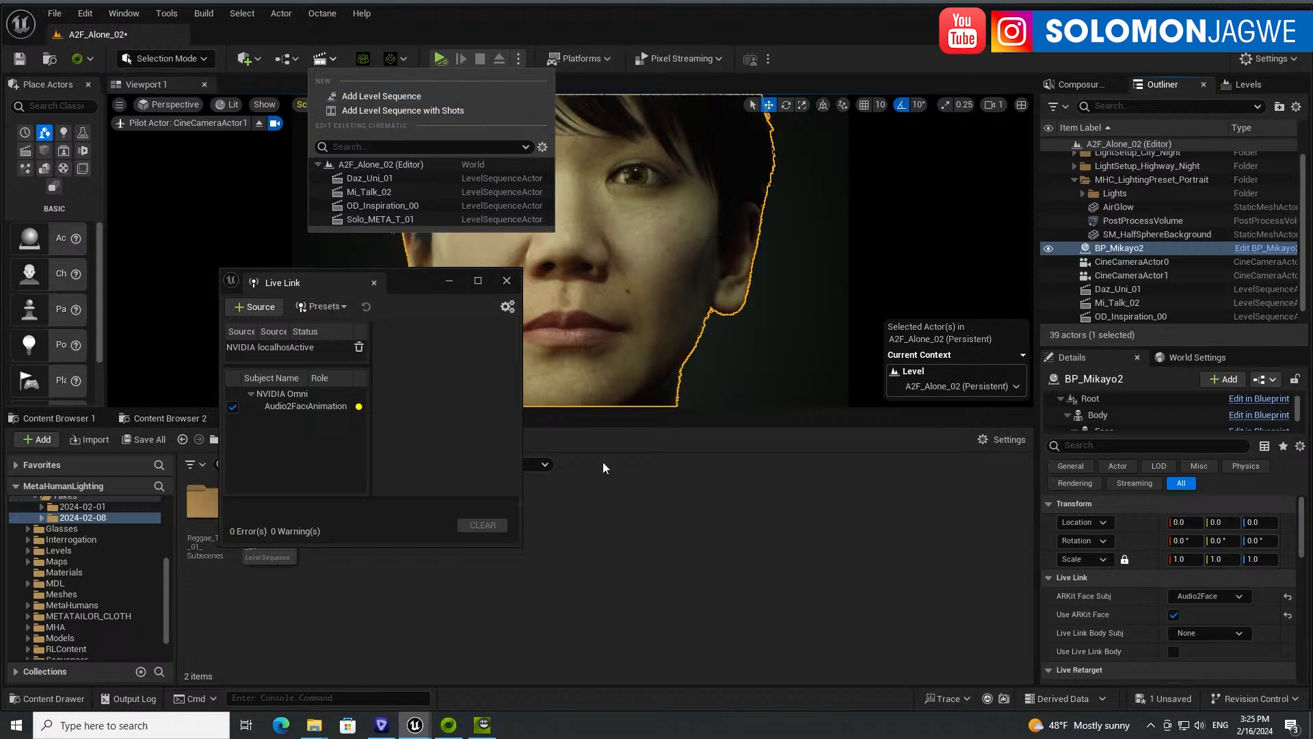
left_click(391, 435)
left_click(307, 405)
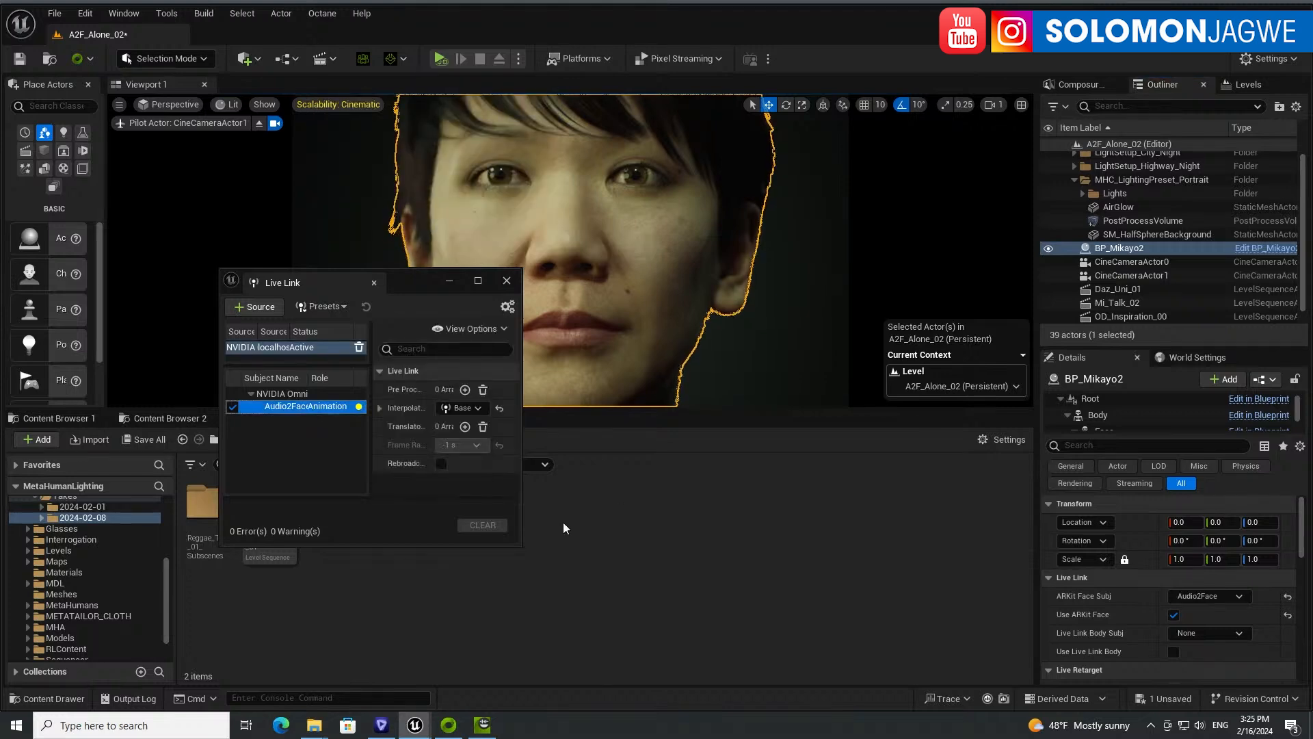
- Switch to Audio2Face, enlarge its window, deactivate streaming on the StreamLivelink node and minimize the window
left_click(482, 726)
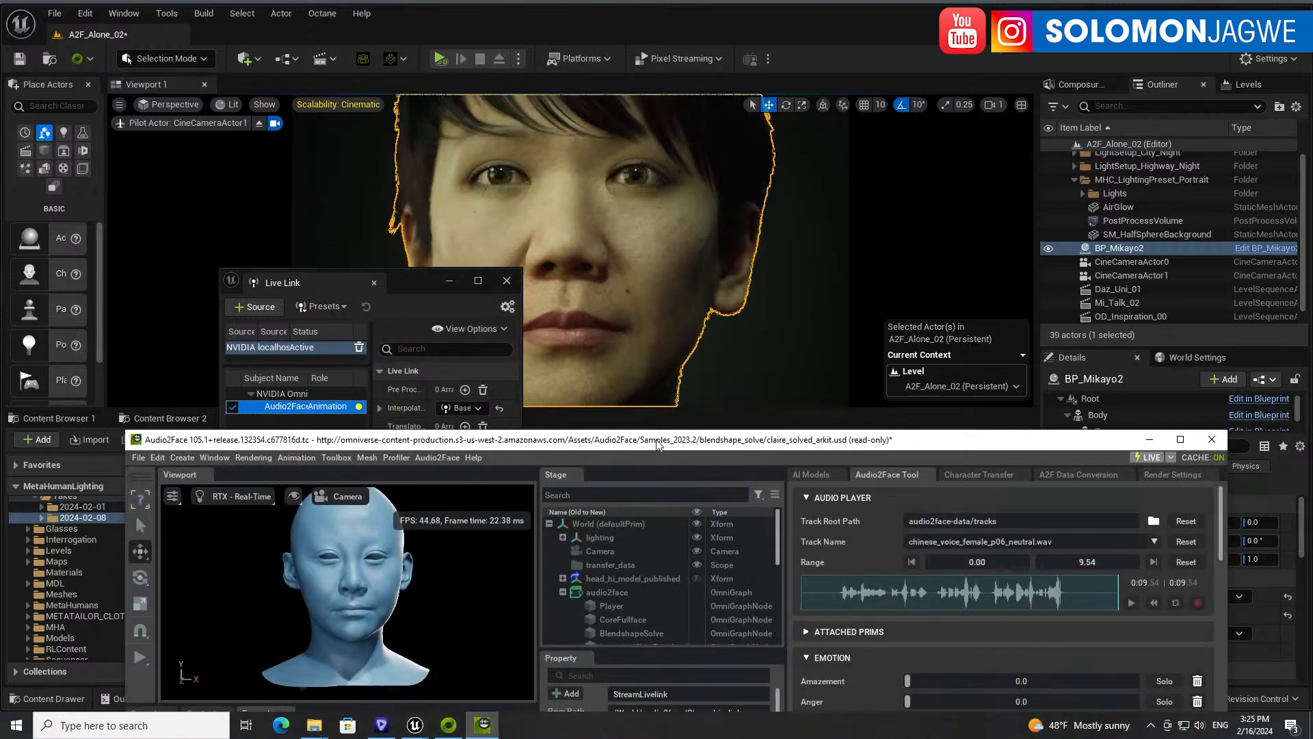
left_click_drag(656, 442, 690, 184)
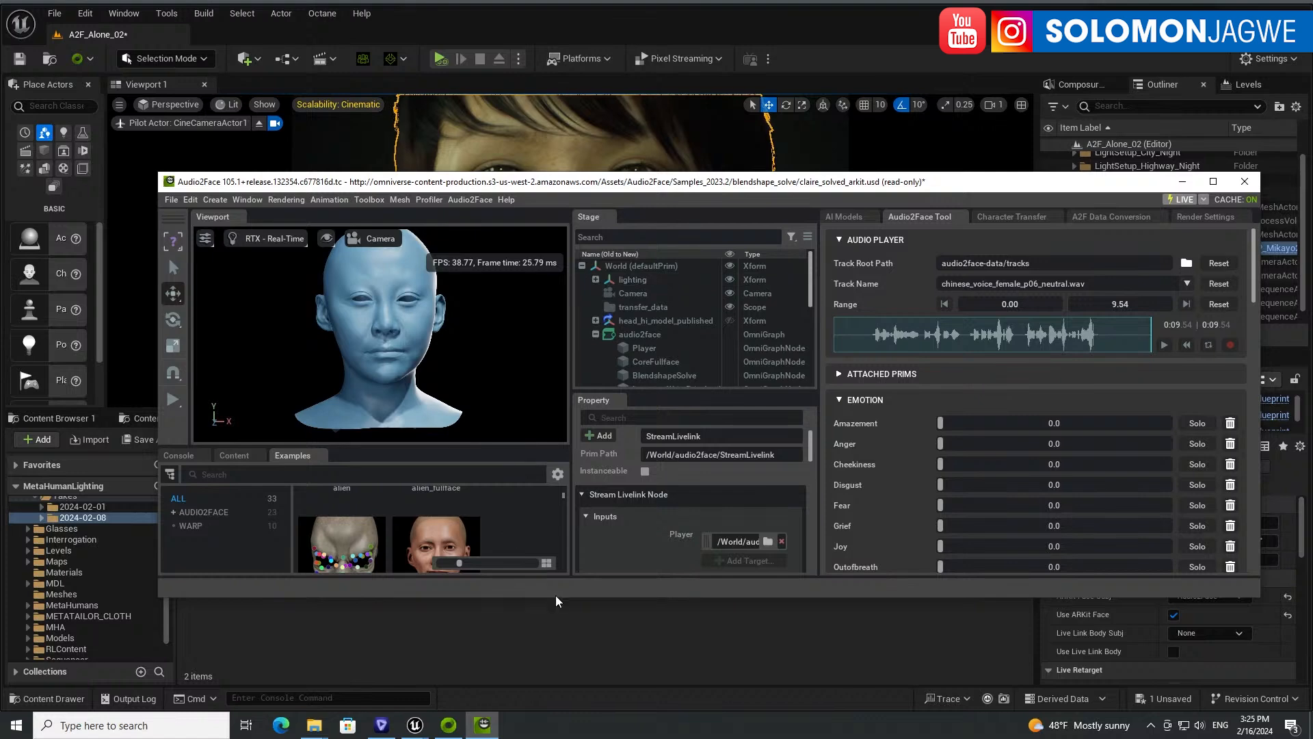
left_click_drag(555, 600, 556, 680)
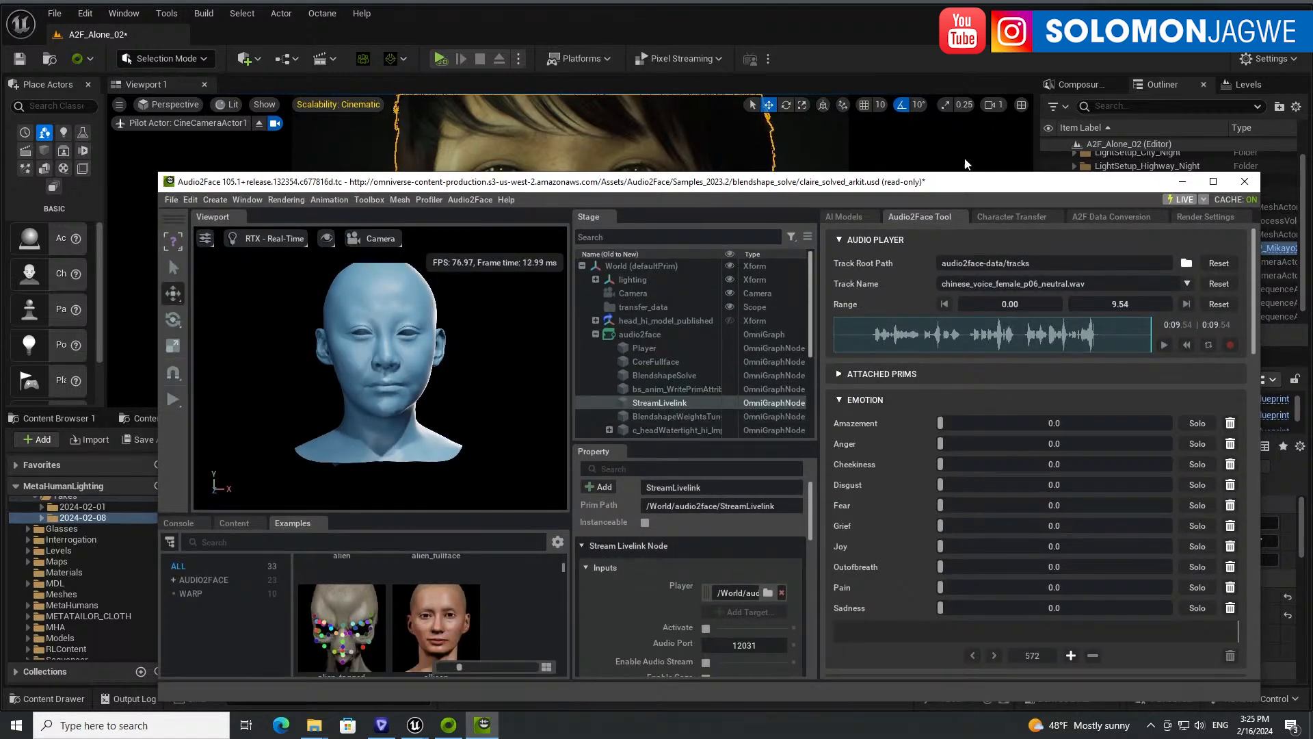
left_click(1185, 181)
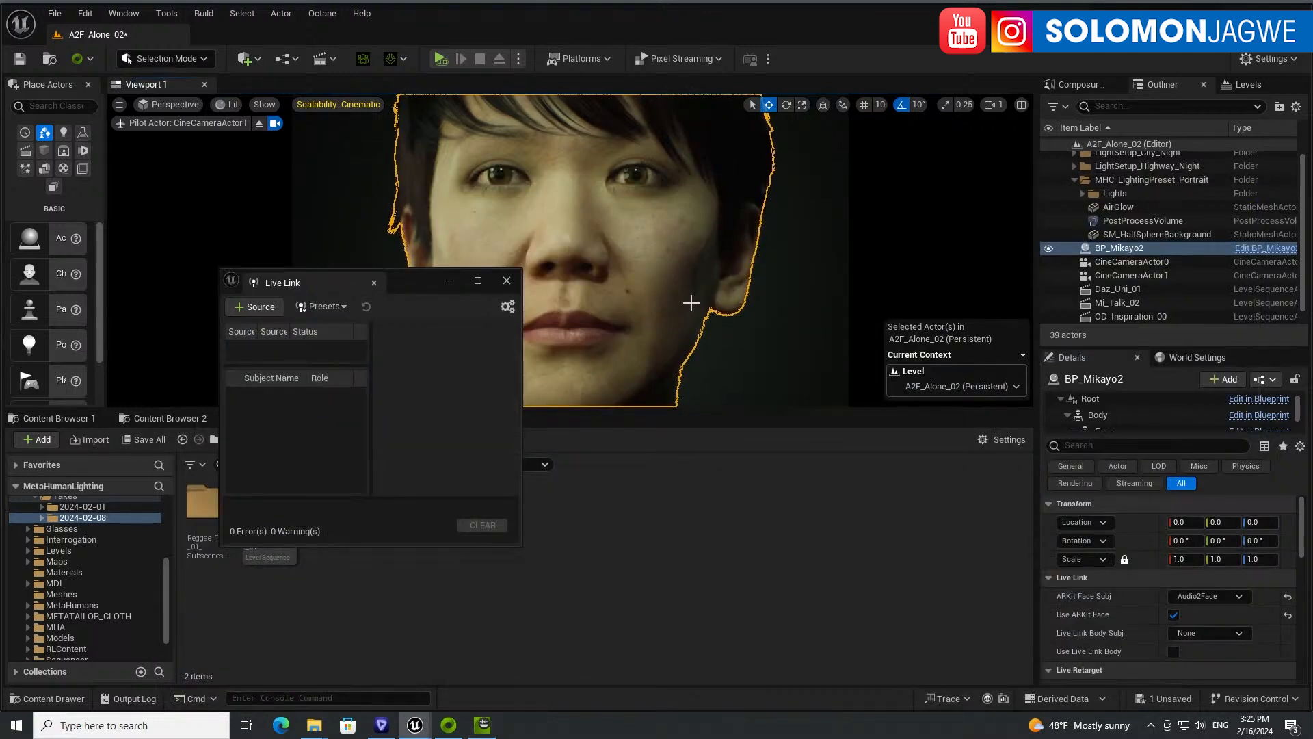
- Put away the Live Link window and open the A2F_Alone_01 level from Maps without saving A2F_Alone_02
left_click_drag(702, 407, 708, 521)
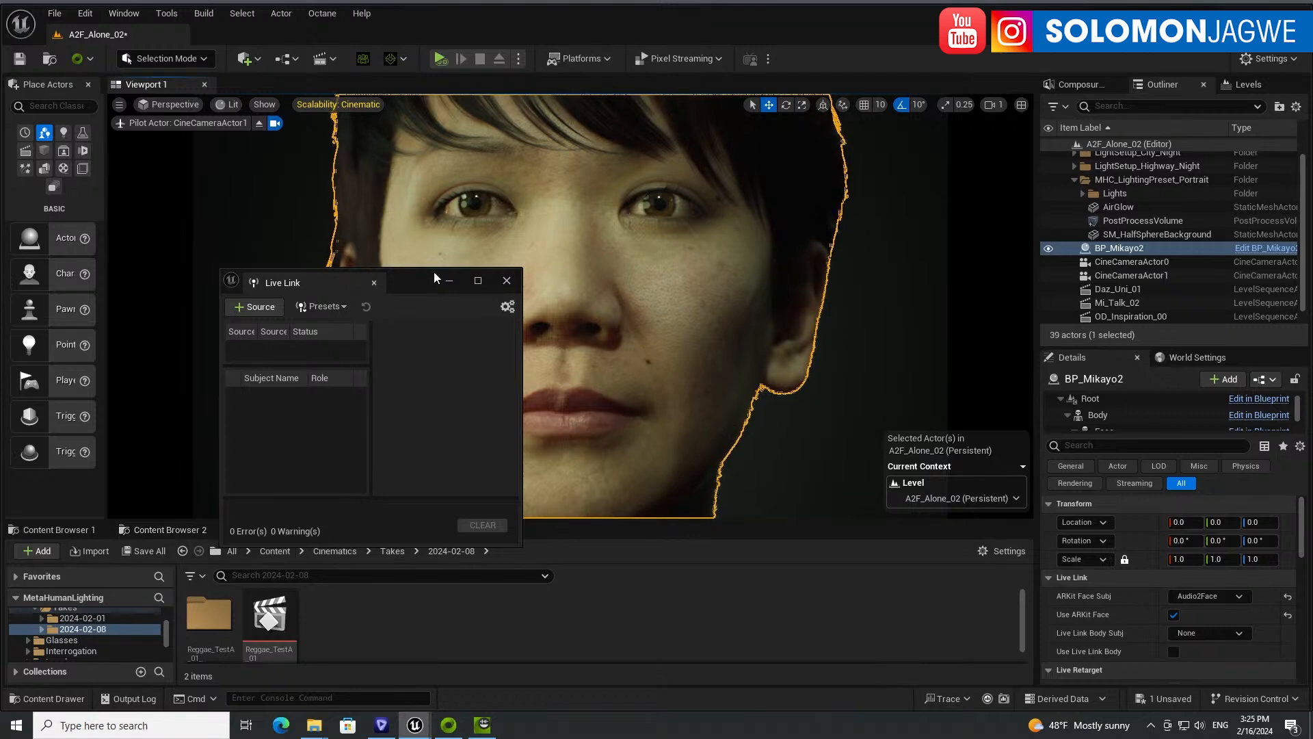
left_click(507, 280)
left_click_drag(504, 521, 499, 253)
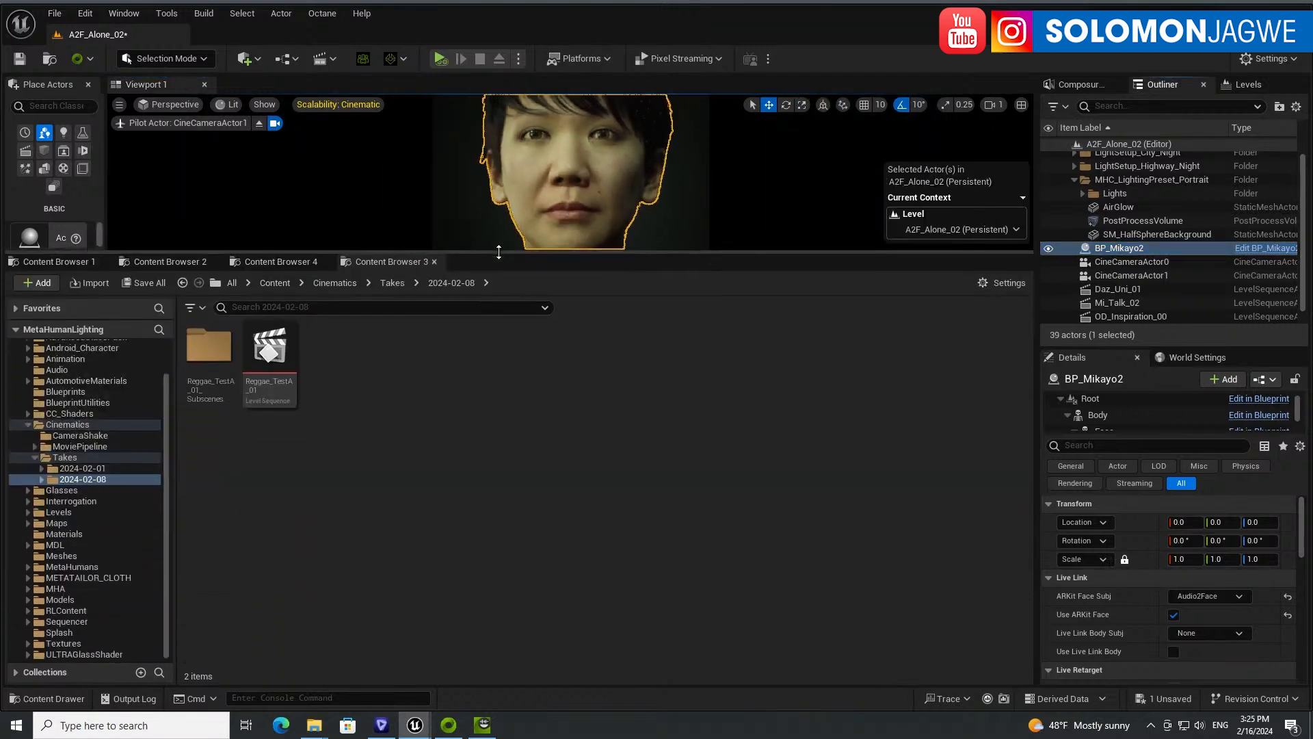
left_click(169, 260)
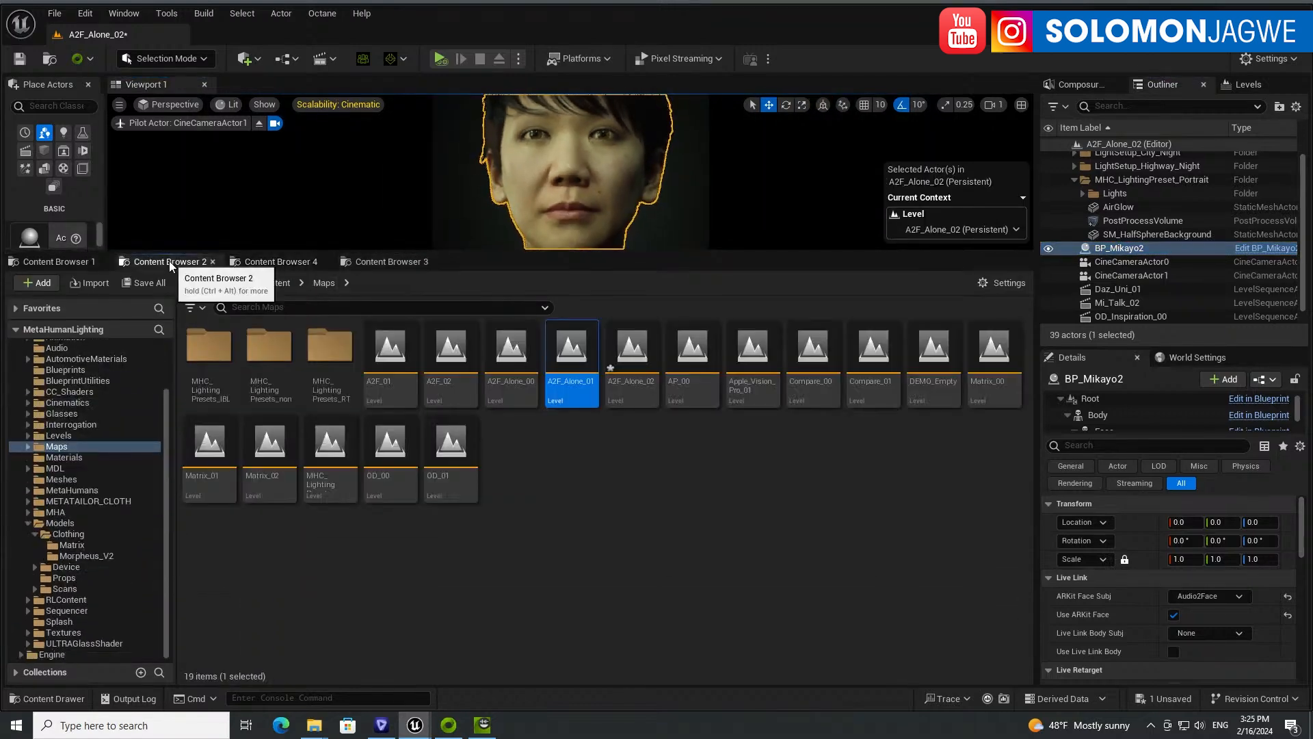
double_click(565, 357)
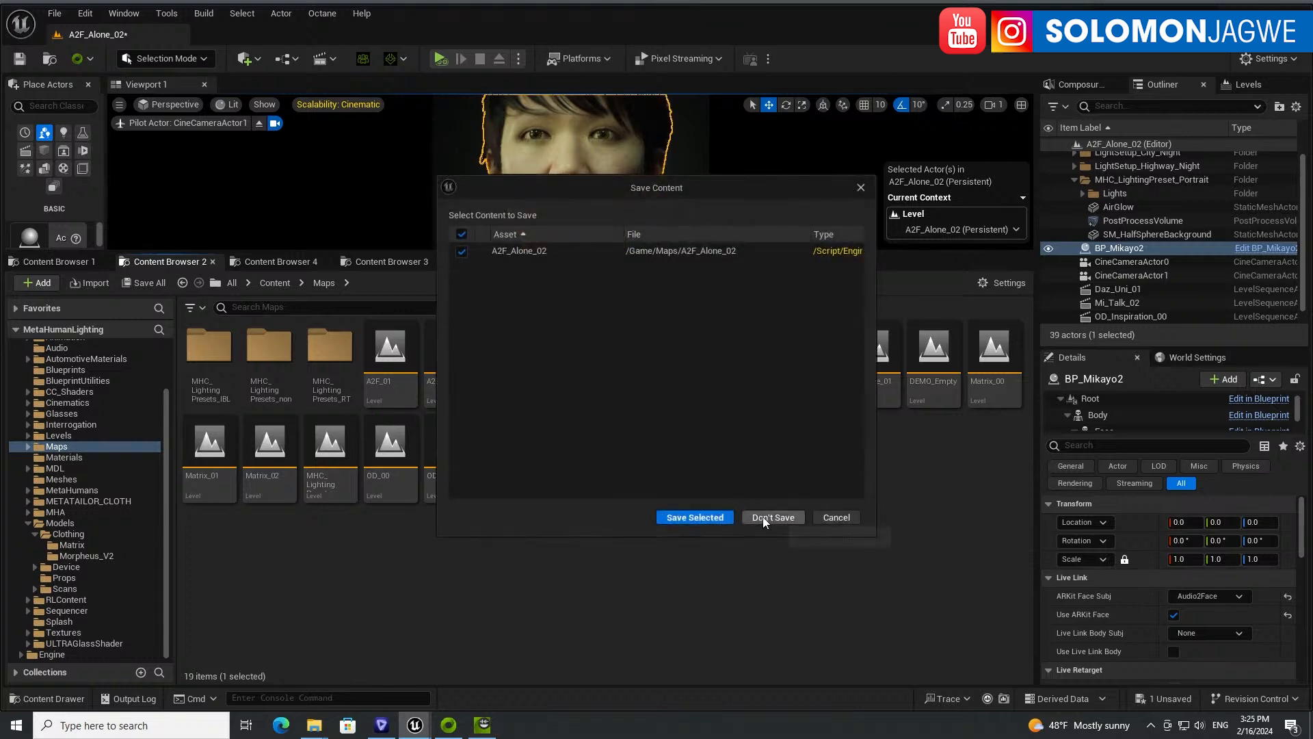
left_click(762, 517)
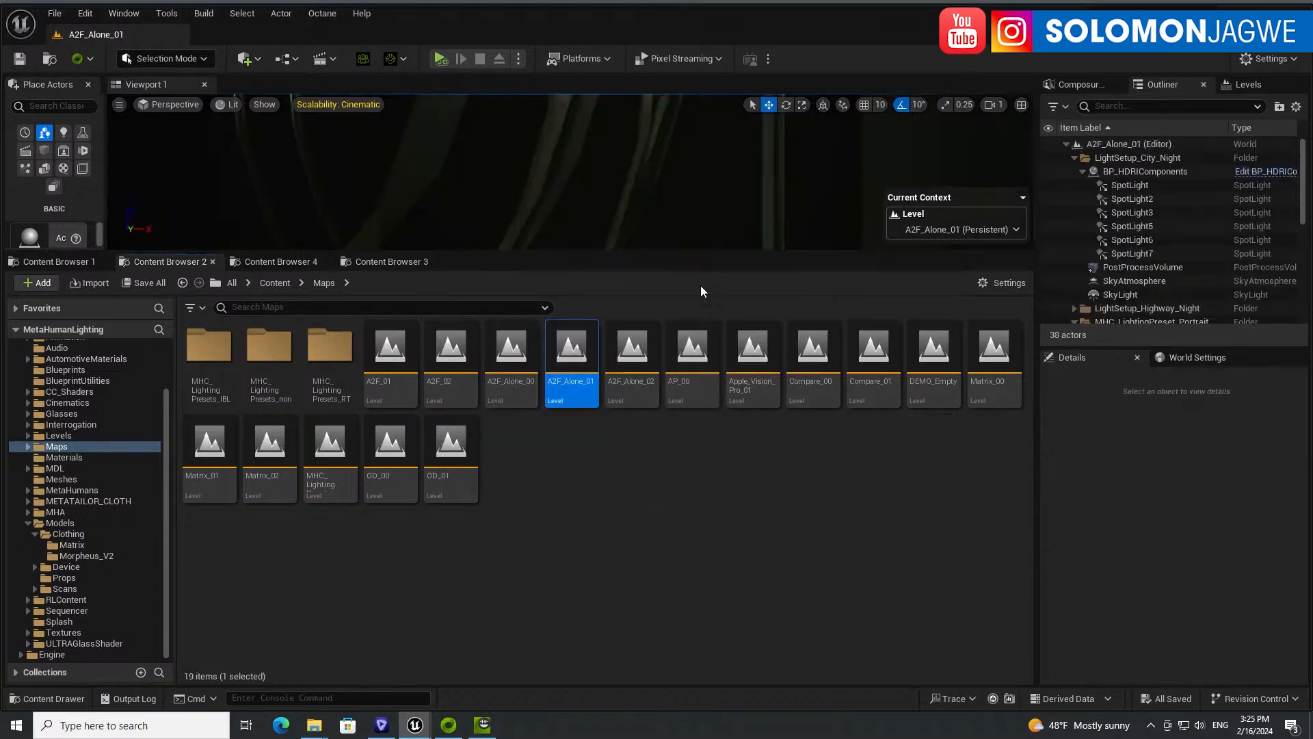
left_click_drag(684, 252, 650, 565)
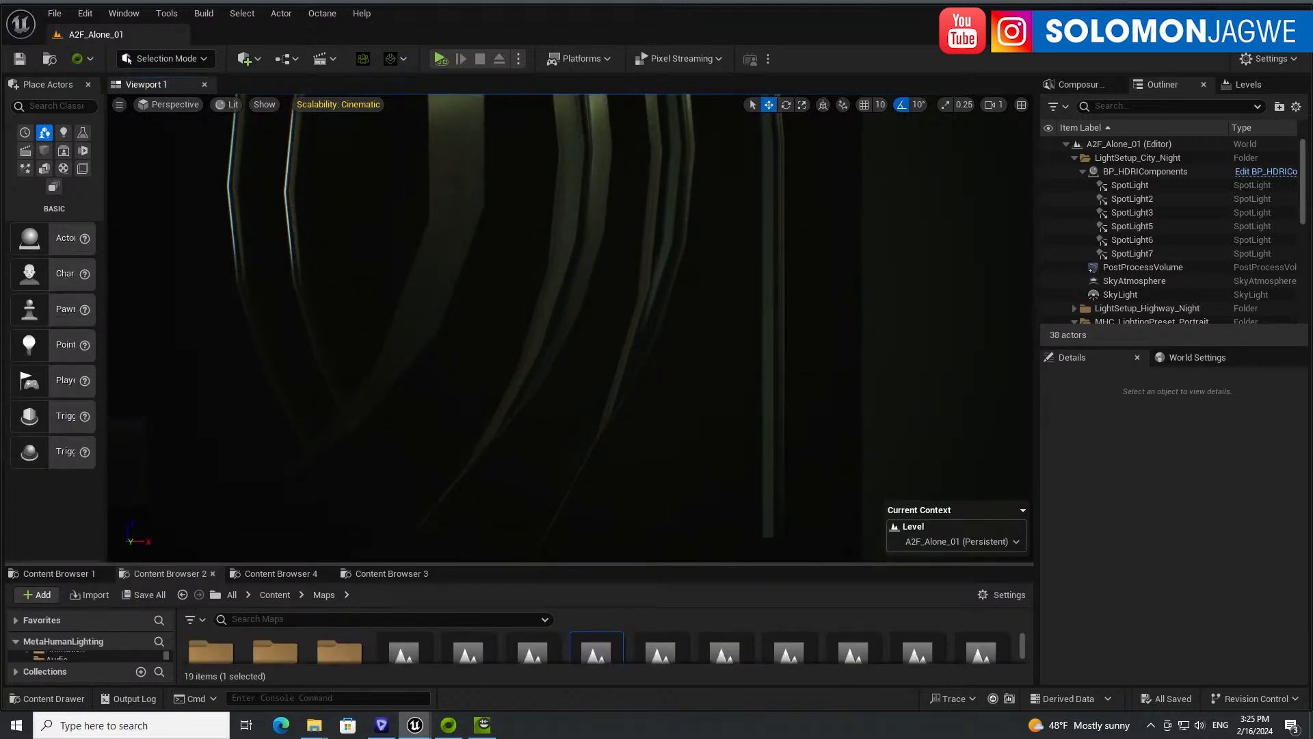
- Turn off Actor Hidden In Game for BP_Mikayo2 and frame its face in close-up
left_click(576, 371)
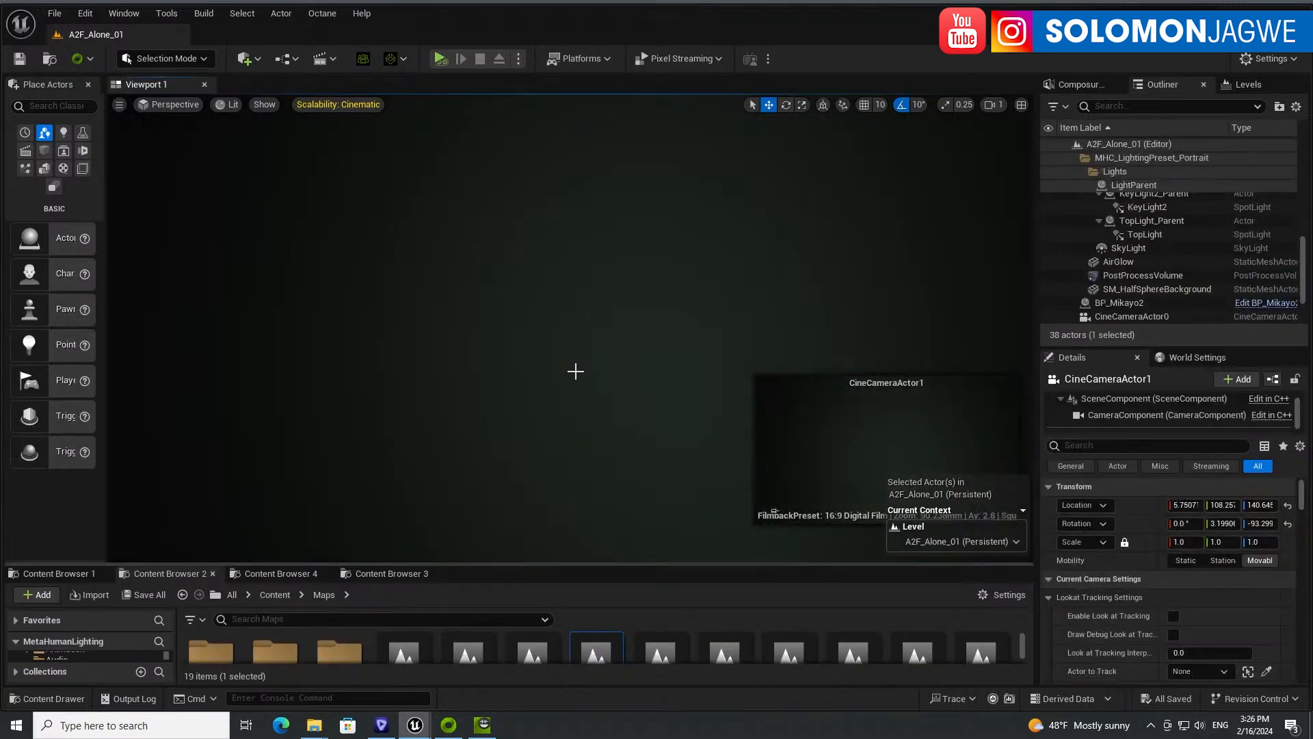
scroll(1136, 250, "down", 2)
left_click(1119, 248)
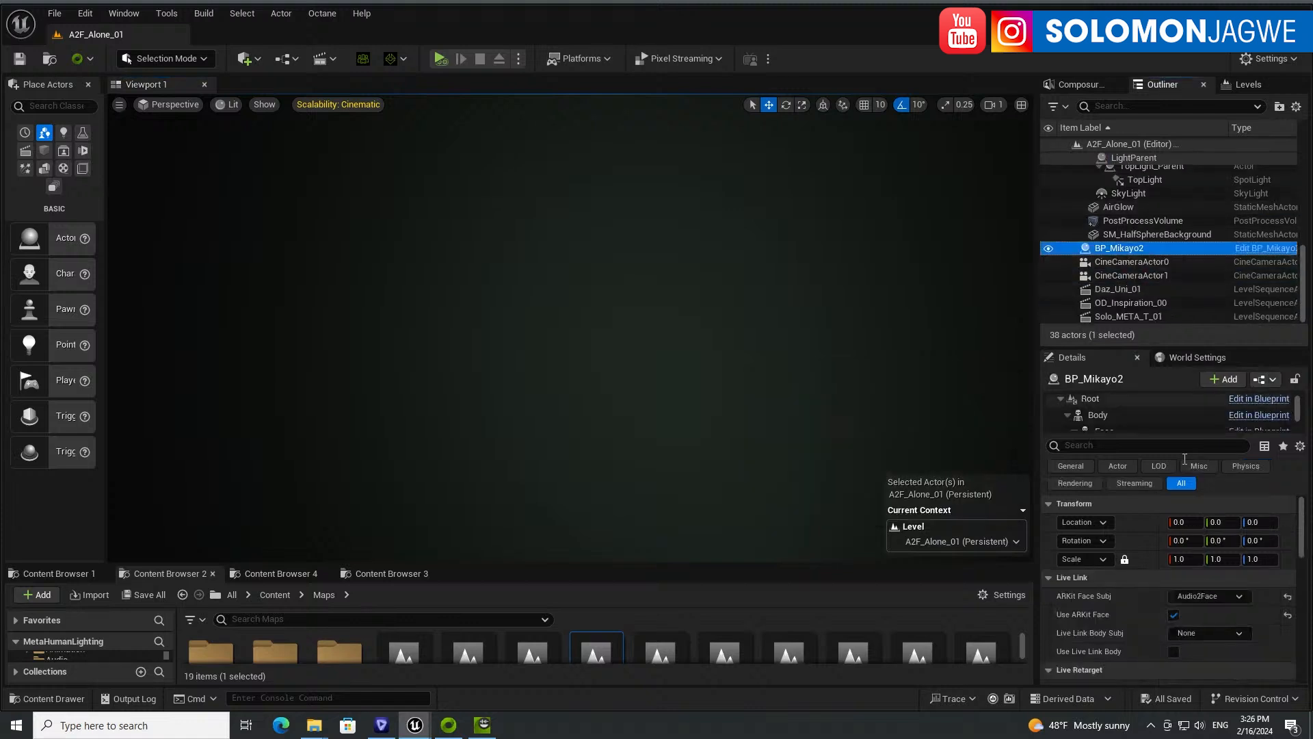
left_click(1101, 446)
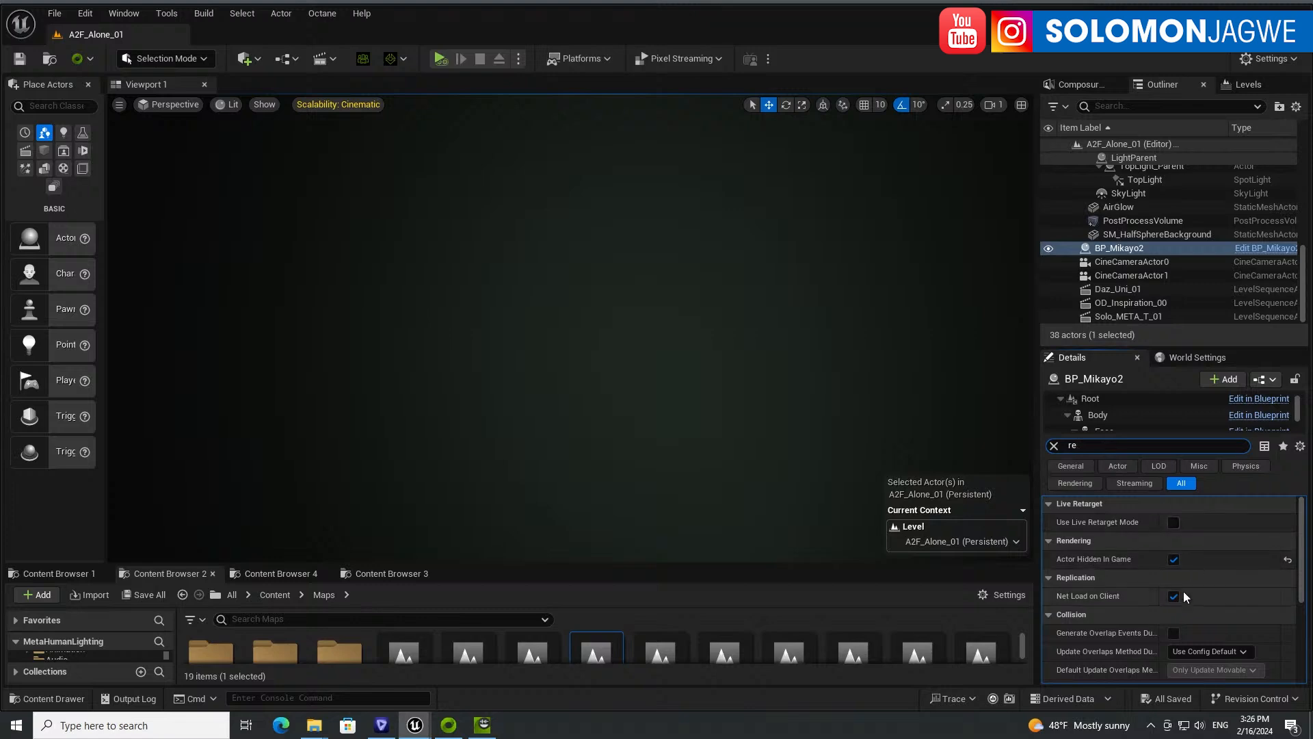
left_click(1174, 559)
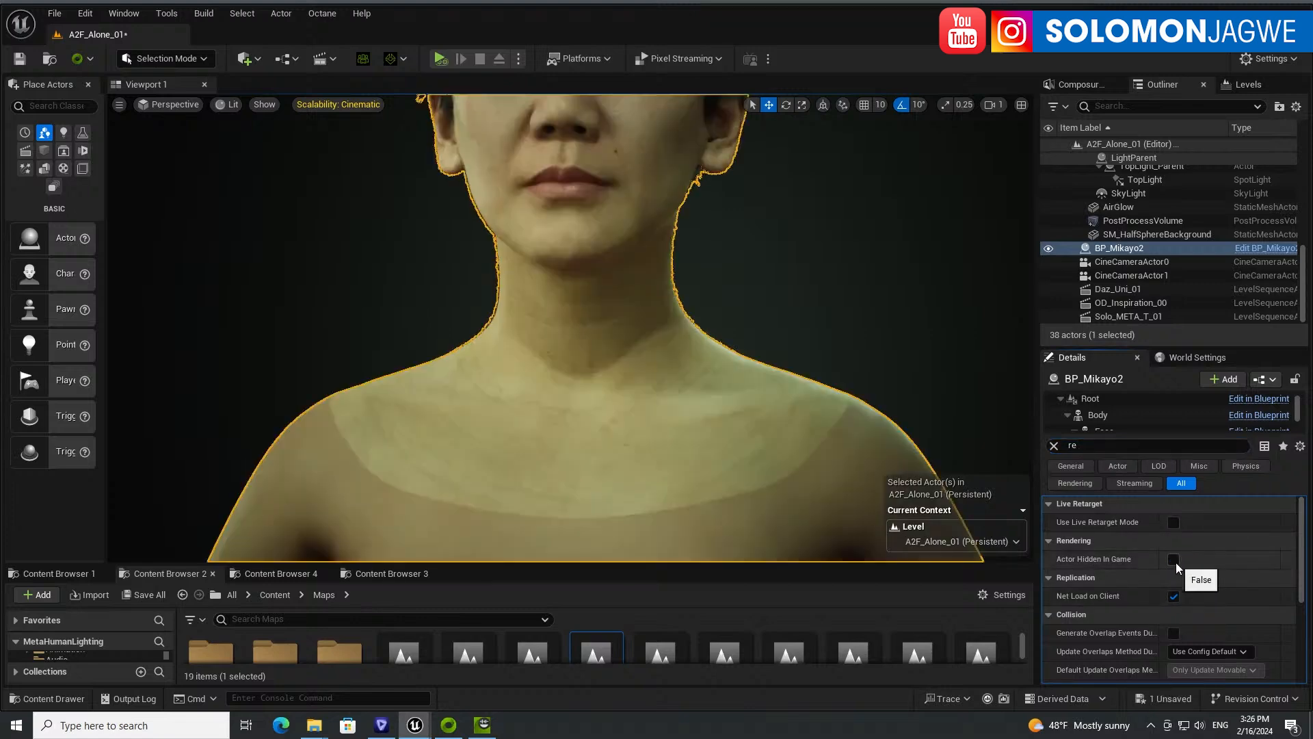
key("f")
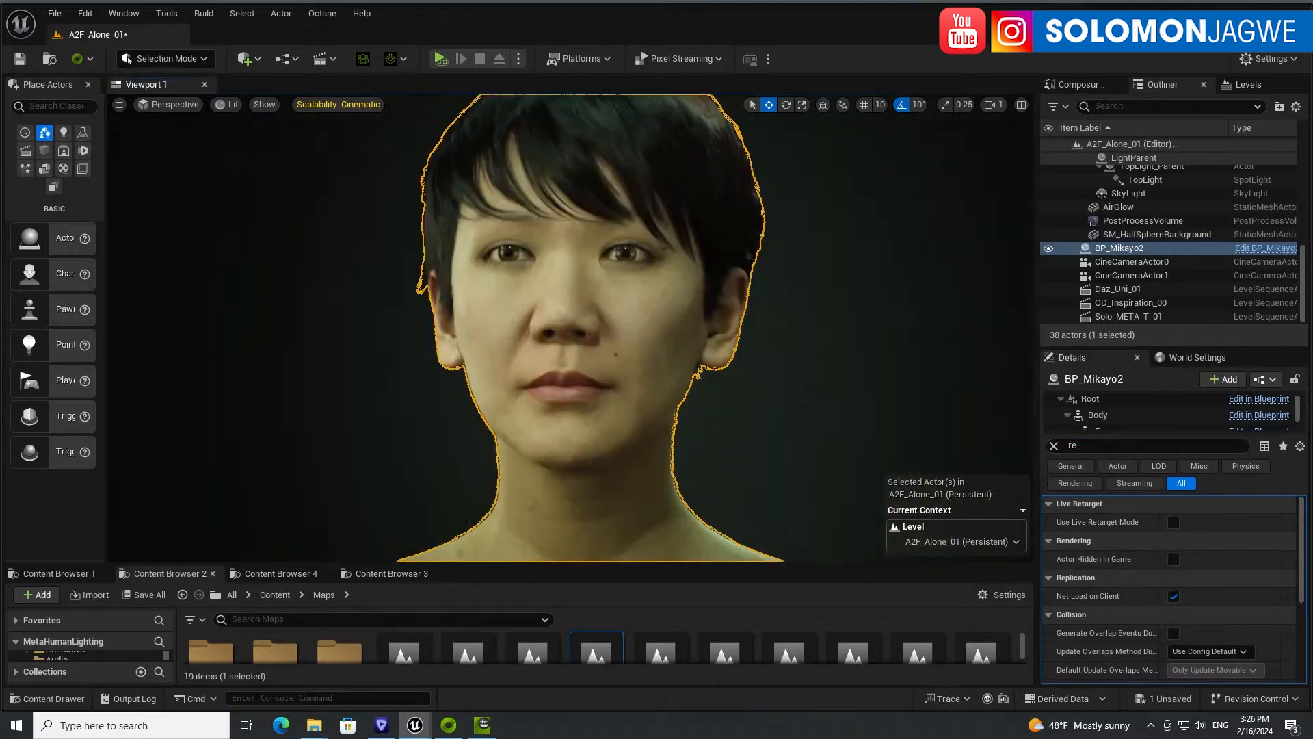
mouse_move(571, 329)
right_mouse_down()
mouse_move(552, 310)
mouse_move(636, 310)
mouse_move(574, 311)
right_mouse_up()
key("w")
right_click_drag(704, 322, 727, 345)
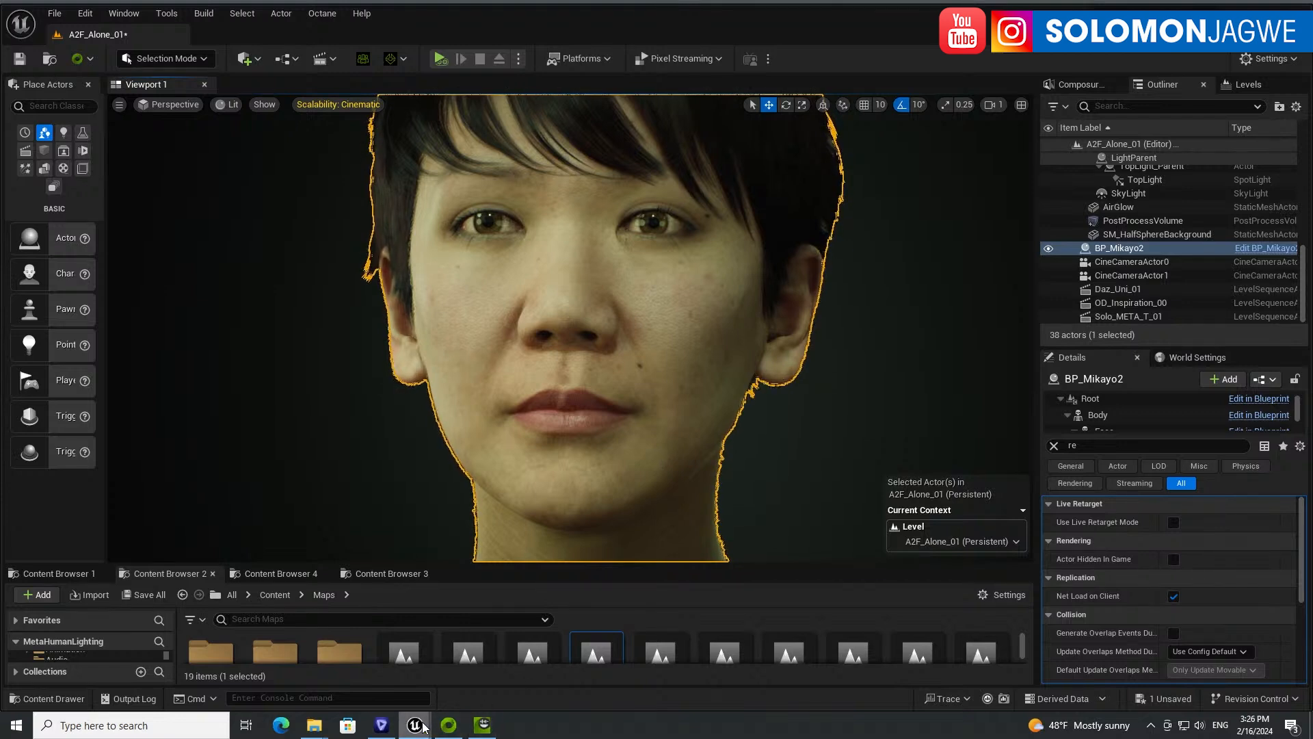
- Bring back Live Link and add an NVIDIA Omniverse LiveLink source with port 12030, audio port 12031 and 16k Hz
mouse_move(424, 723)
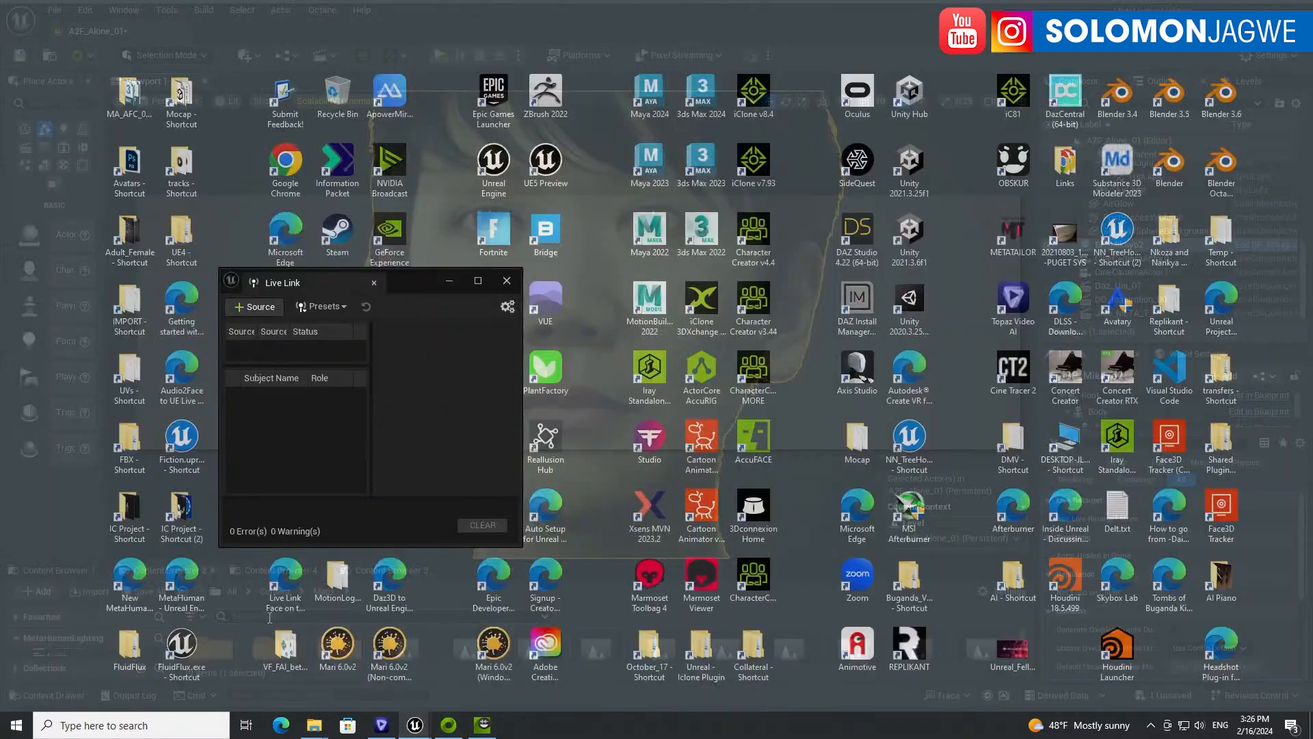
left_click(269, 618)
left_click(262, 309)
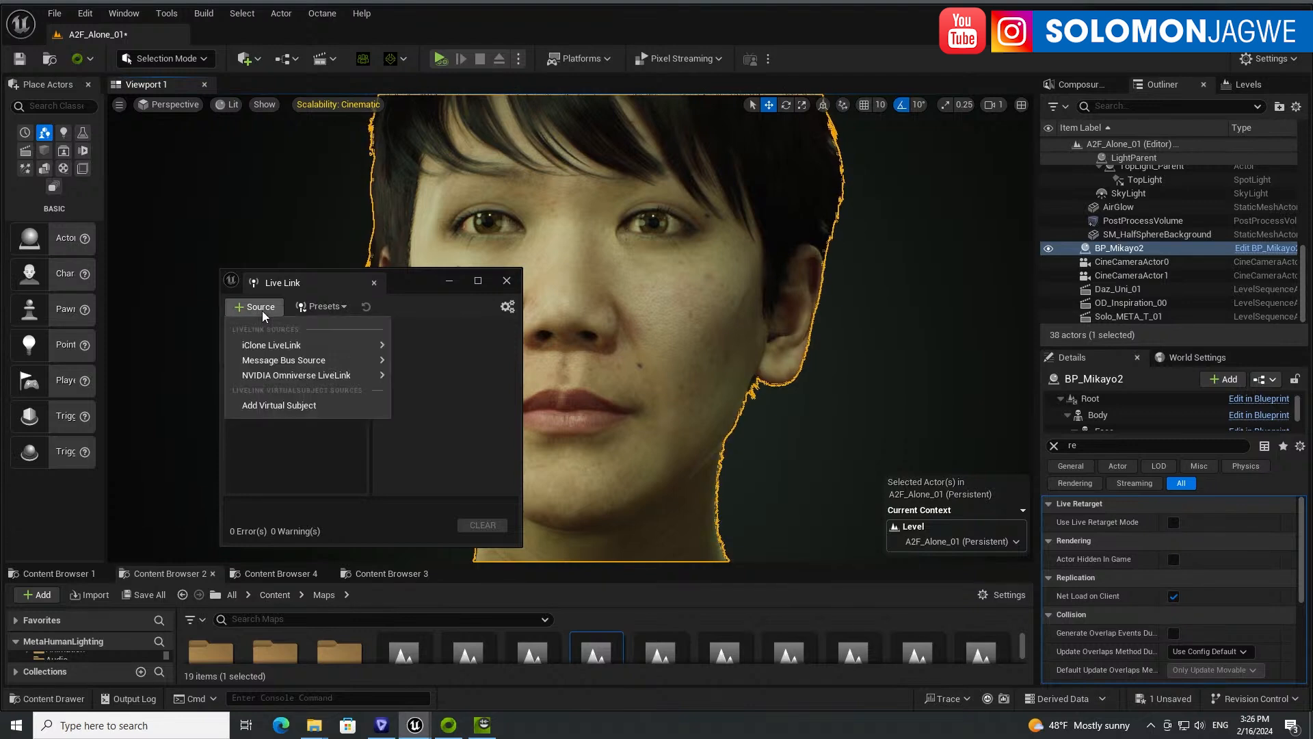
mouse_move(284, 376)
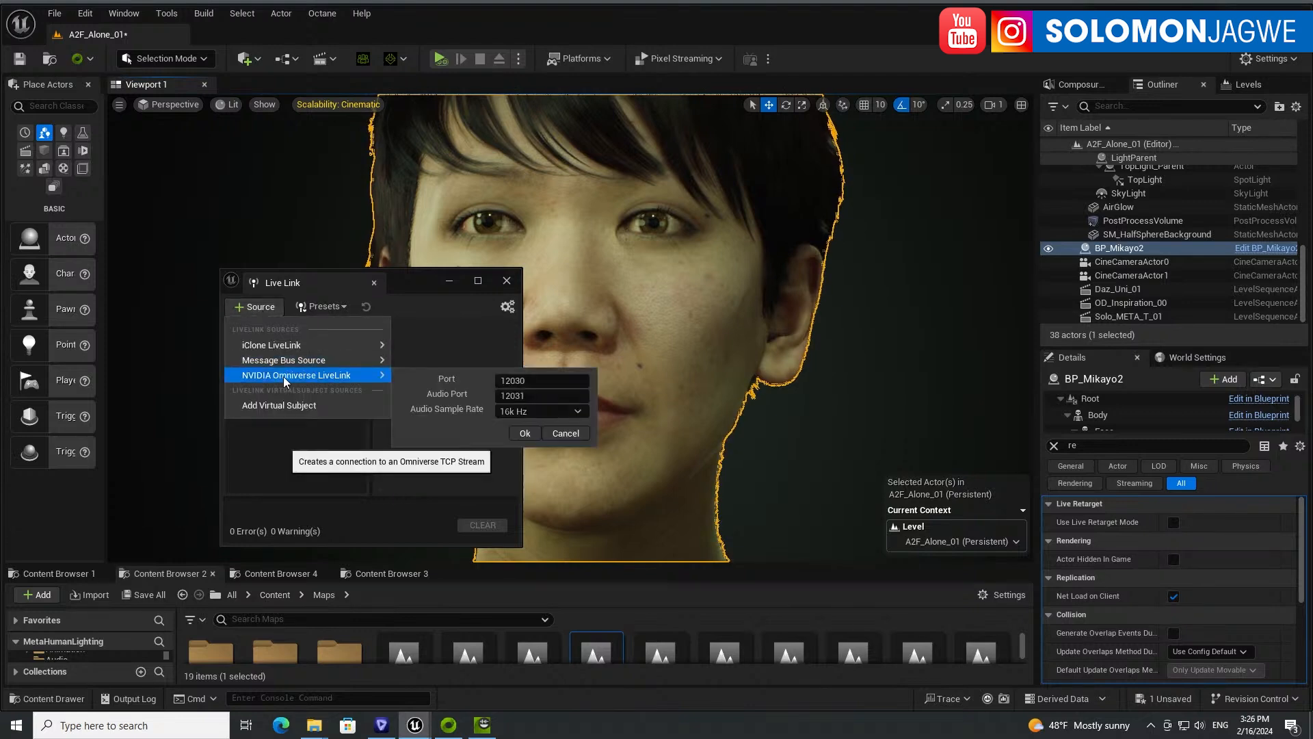
left_click(524, 434)
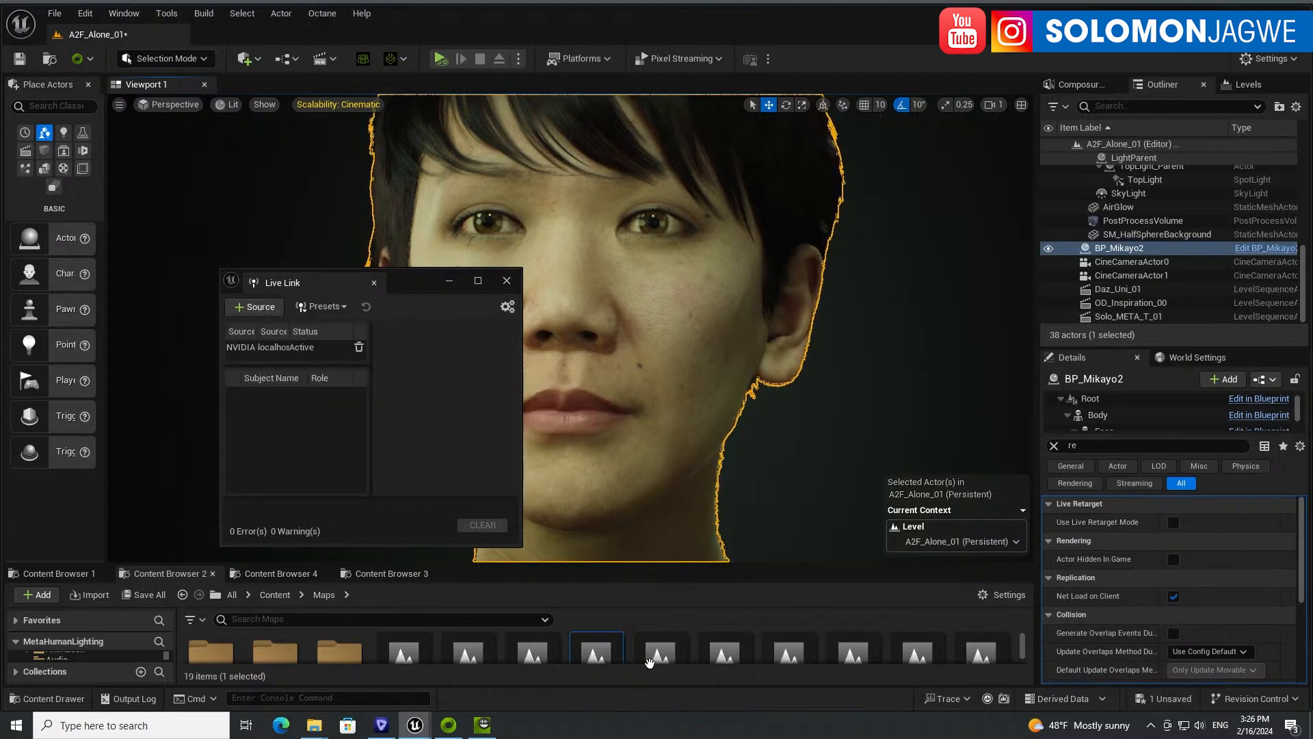
- In Audio2Face, activate streaming on the StreamLivelink node and move the window down to uncover the MetaHuman's eyes
left_click(482, 727)
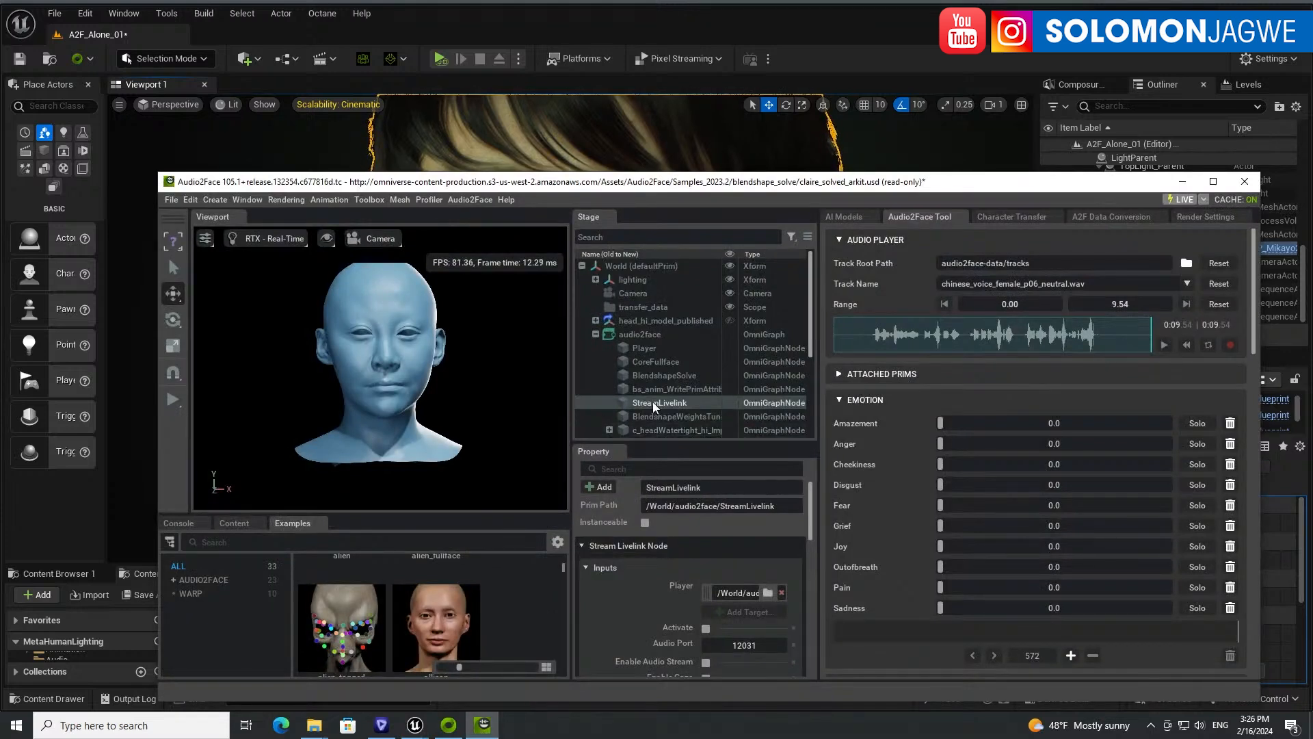
left_click(706, 628)
left_click_drag(516, 185, 516, 343)
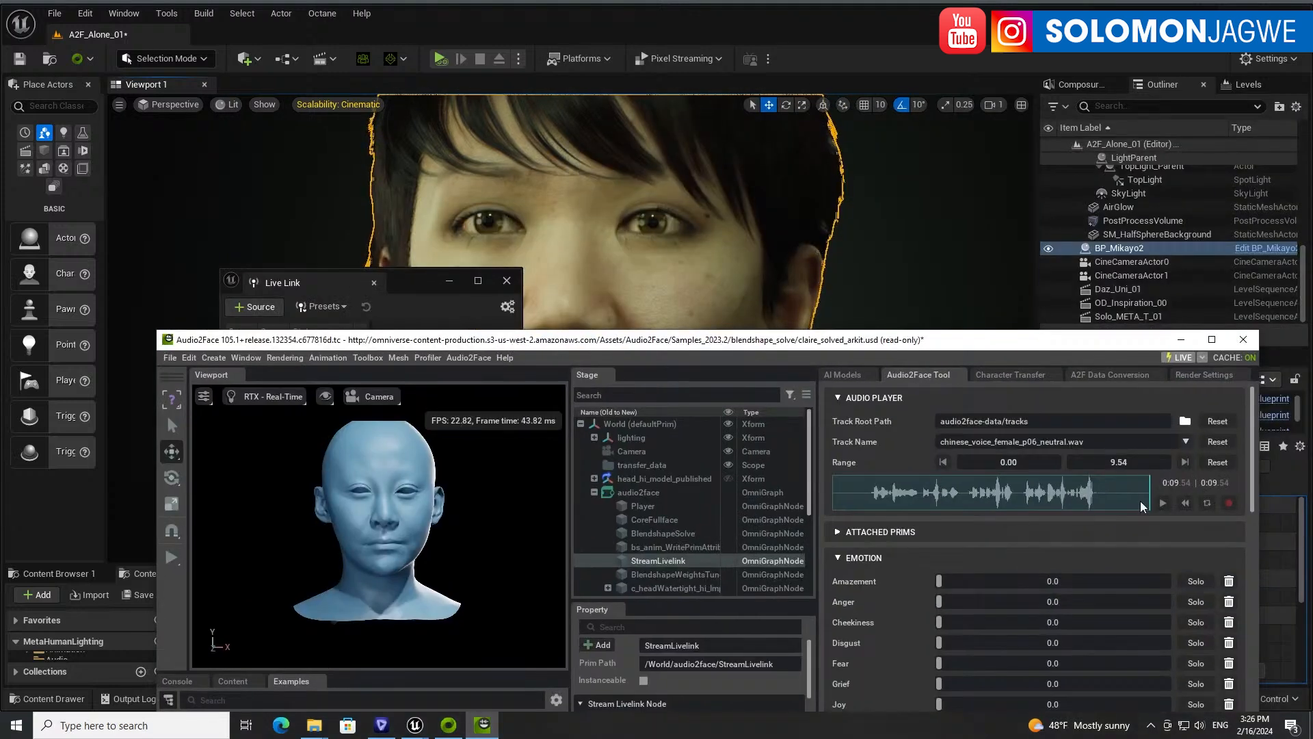
- Play chinese_voice_female_p06_neutral.wav, move Audio2Face out of the way and return to the Unreal viewport with BP_Mikayo2 in view
left_click(1163, 503)
left_click_drag(619, 342, 619, 575)
left_click(724, 448)
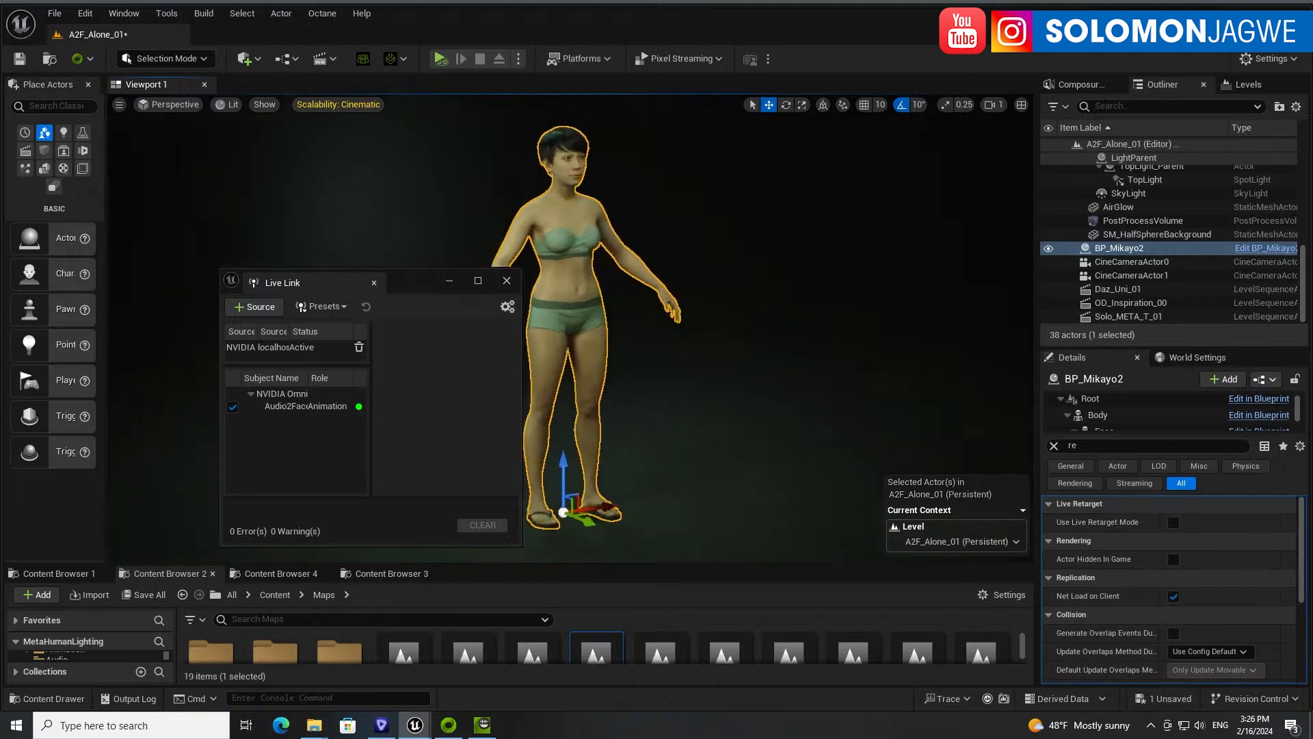
- View the scene through CineCameraActor1 and move the Live Link window aside to uncover the MetaHuman's face
left_click(167, 105)
left_click(185, 267)
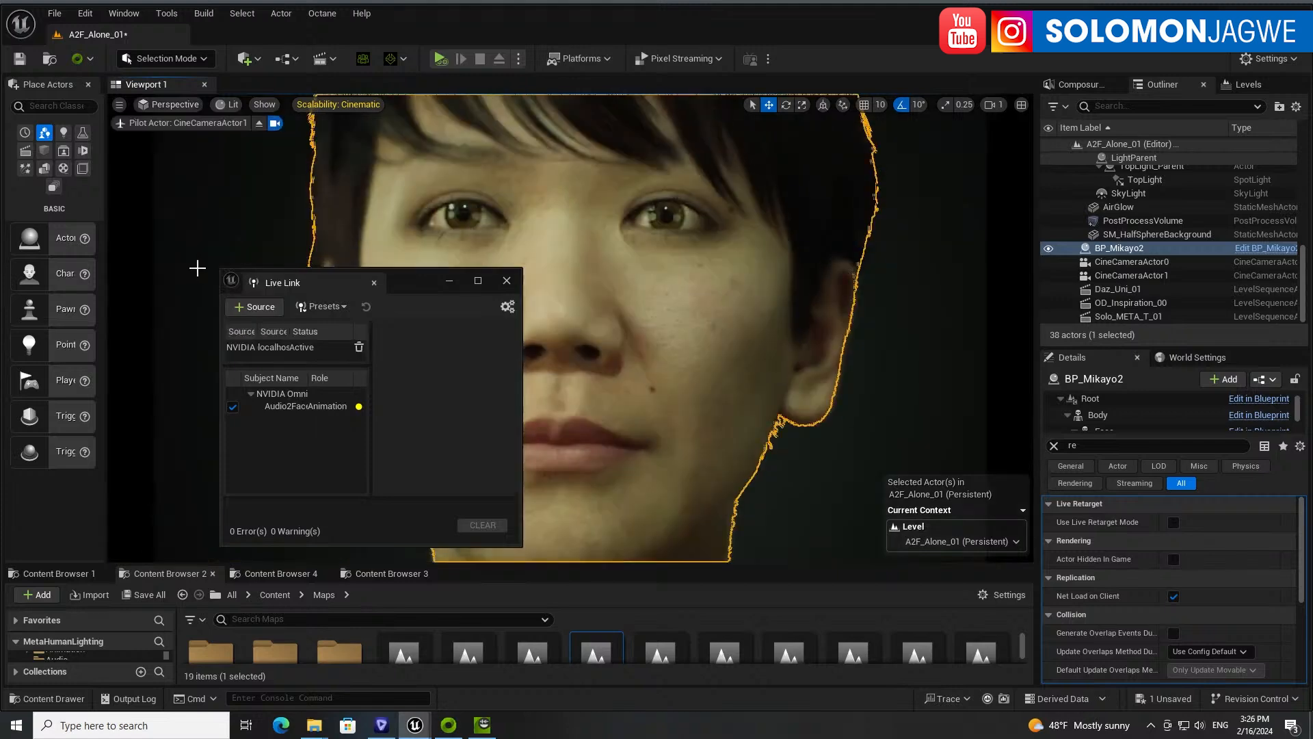
left_click_drag(406, 281, 208, 240)
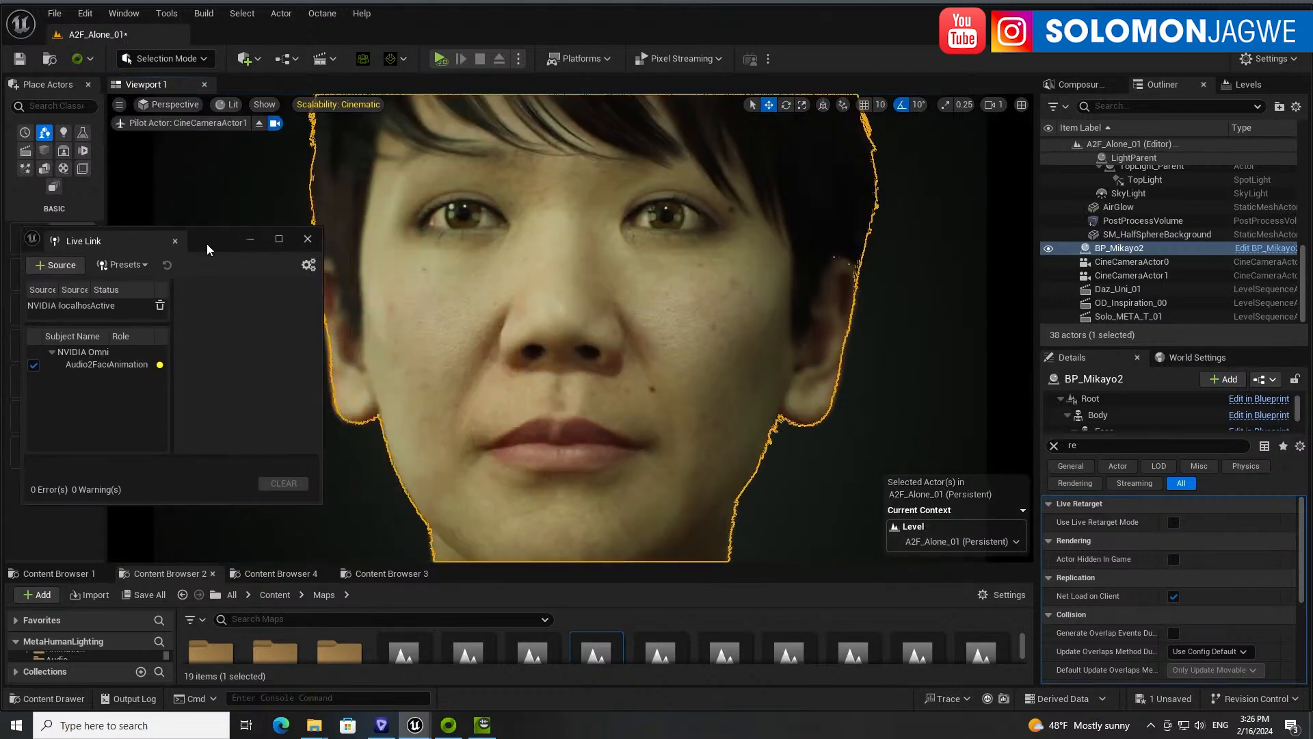
- Switch to Audio2Face and play chinese_voice_female_p06_neutral.wav with looping turned on
left_click(479, 728)
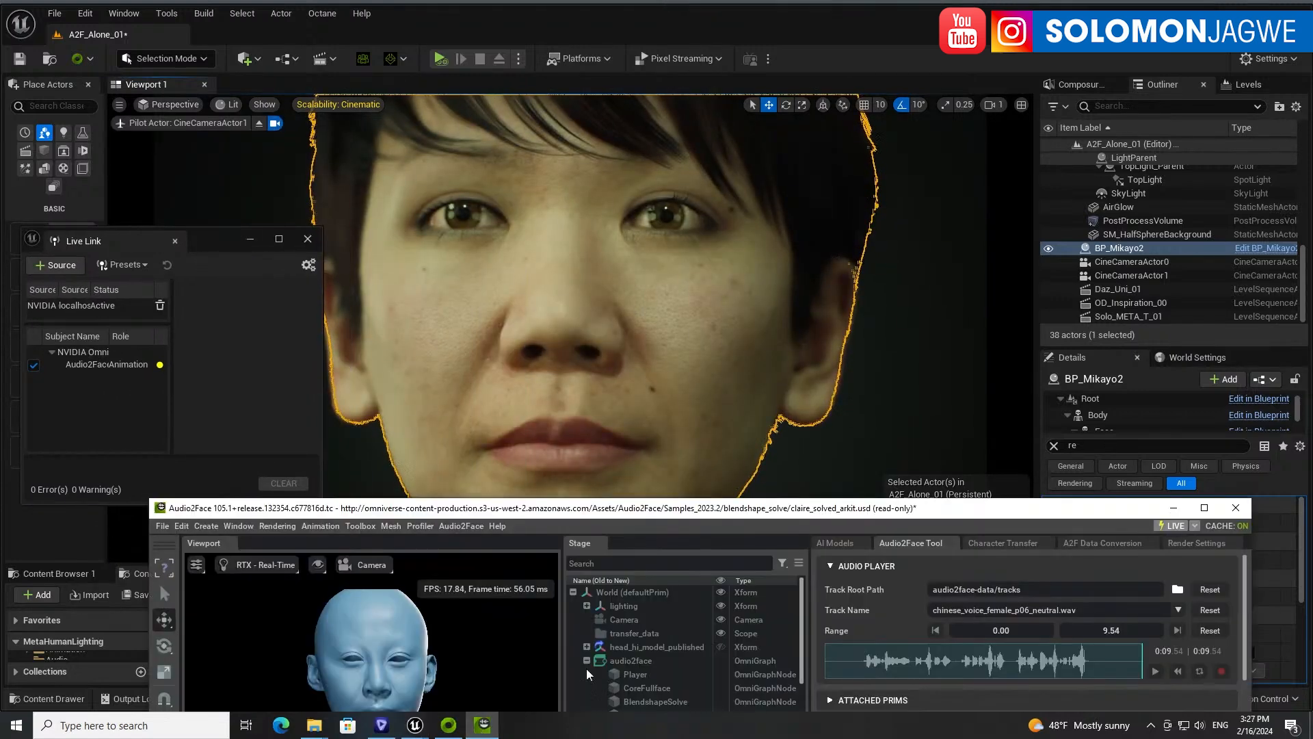
left_click(1156, 671)
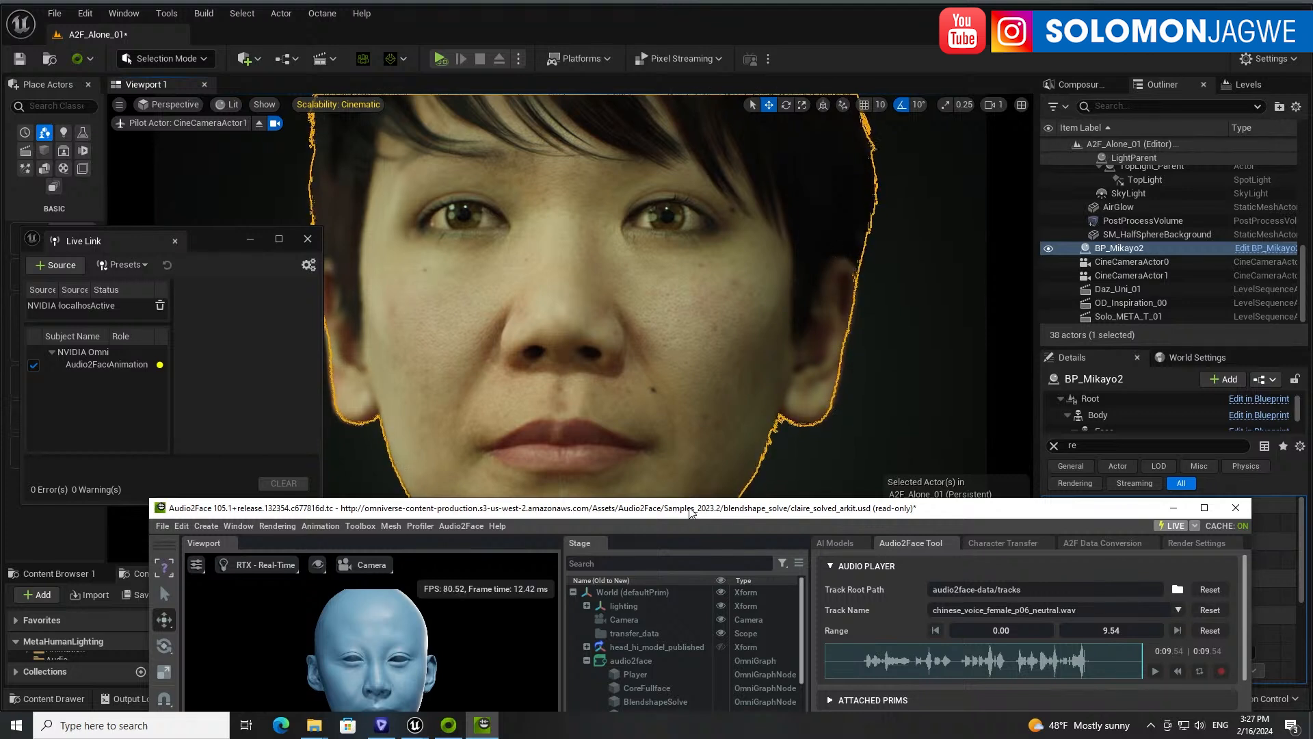
left_click(1198, 671)
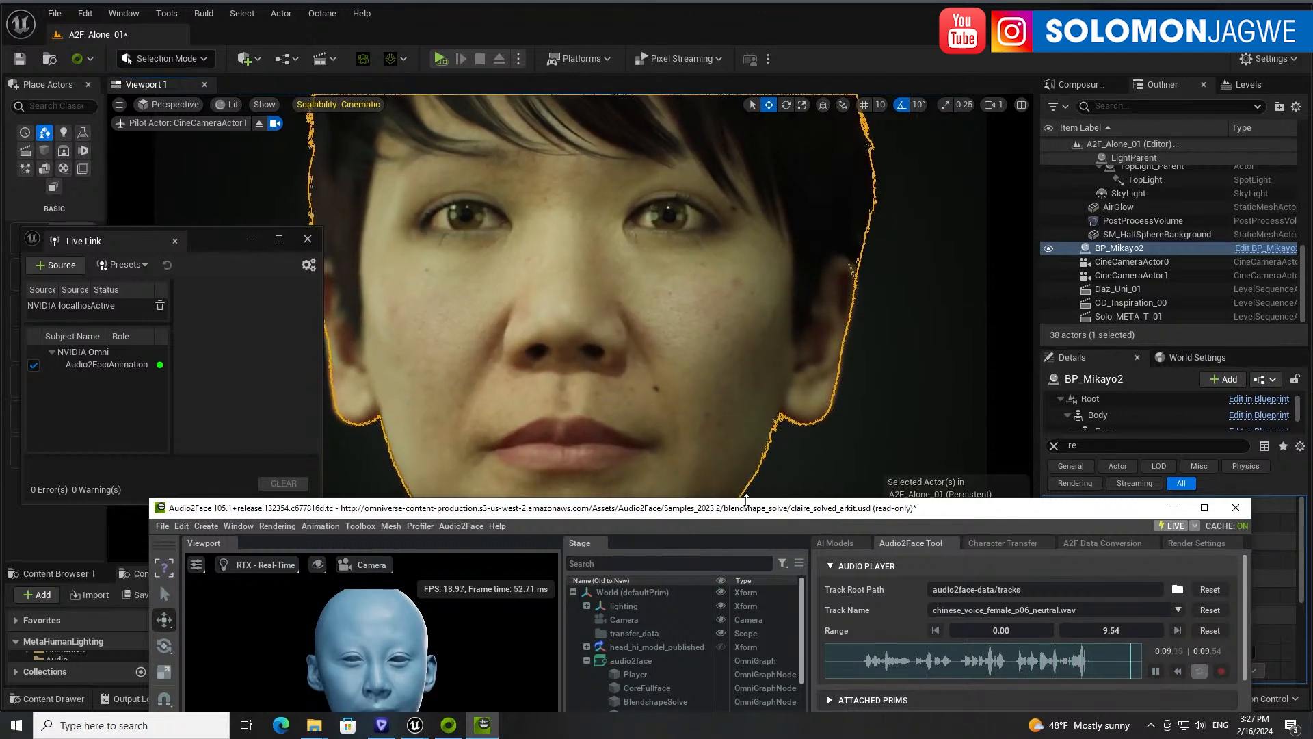
- Bring the full Audio2Face window into view and set the StreamLivelink node's Idle Head Multiplier to 2.0
left_click_drag(742, 509, 1125, 109)
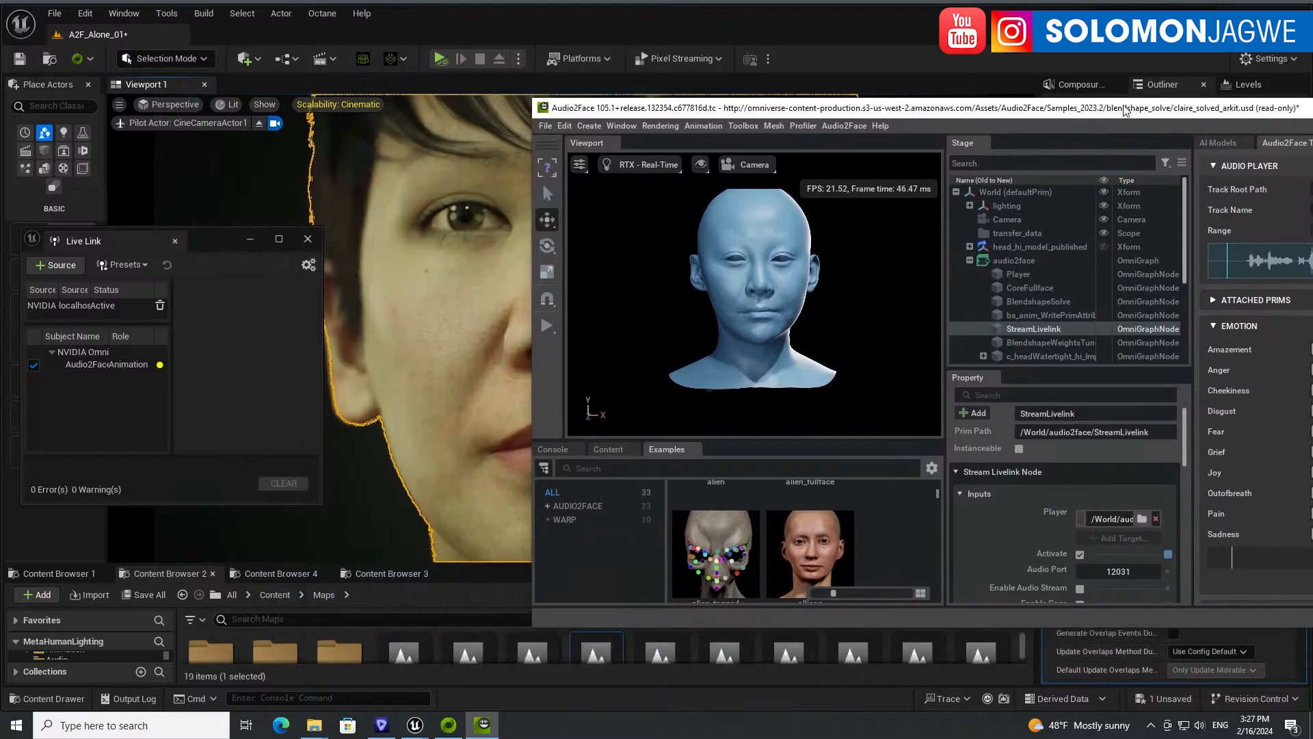
scroll(1152, 512, "down", 3)
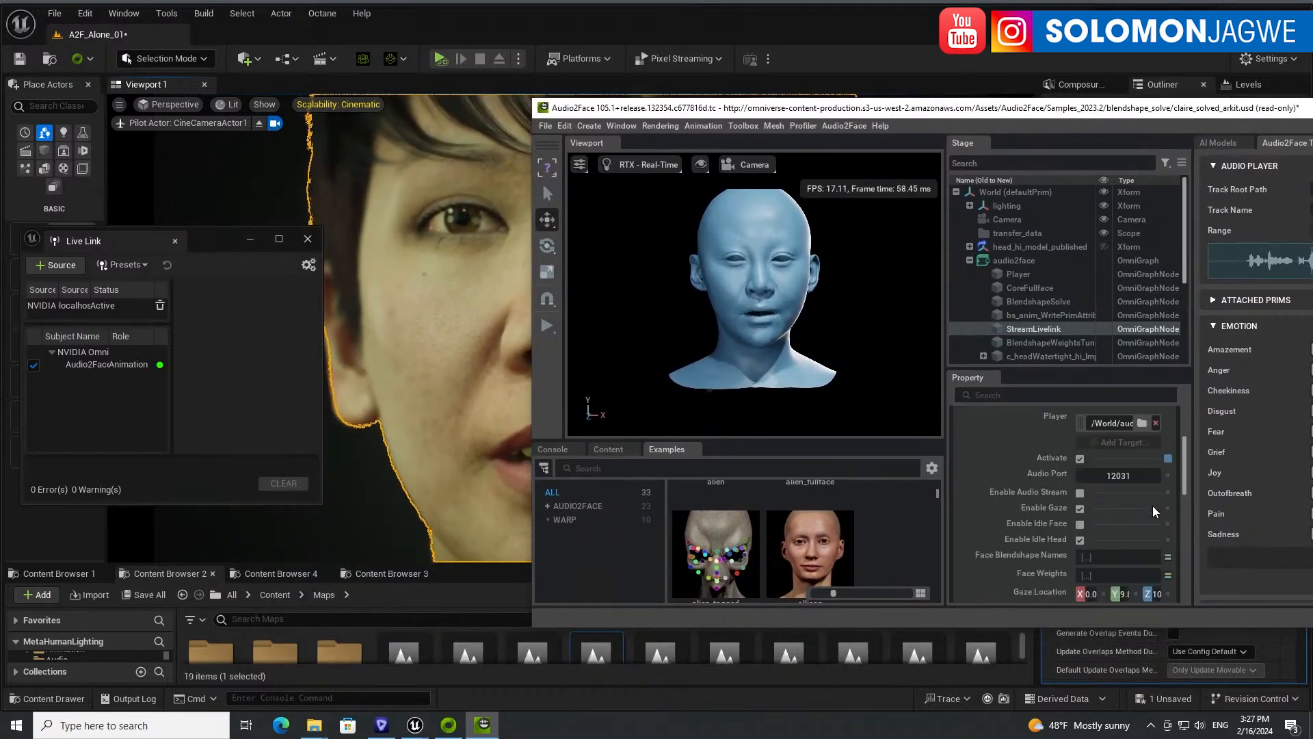
scroll(1160, 520, "down", 3)
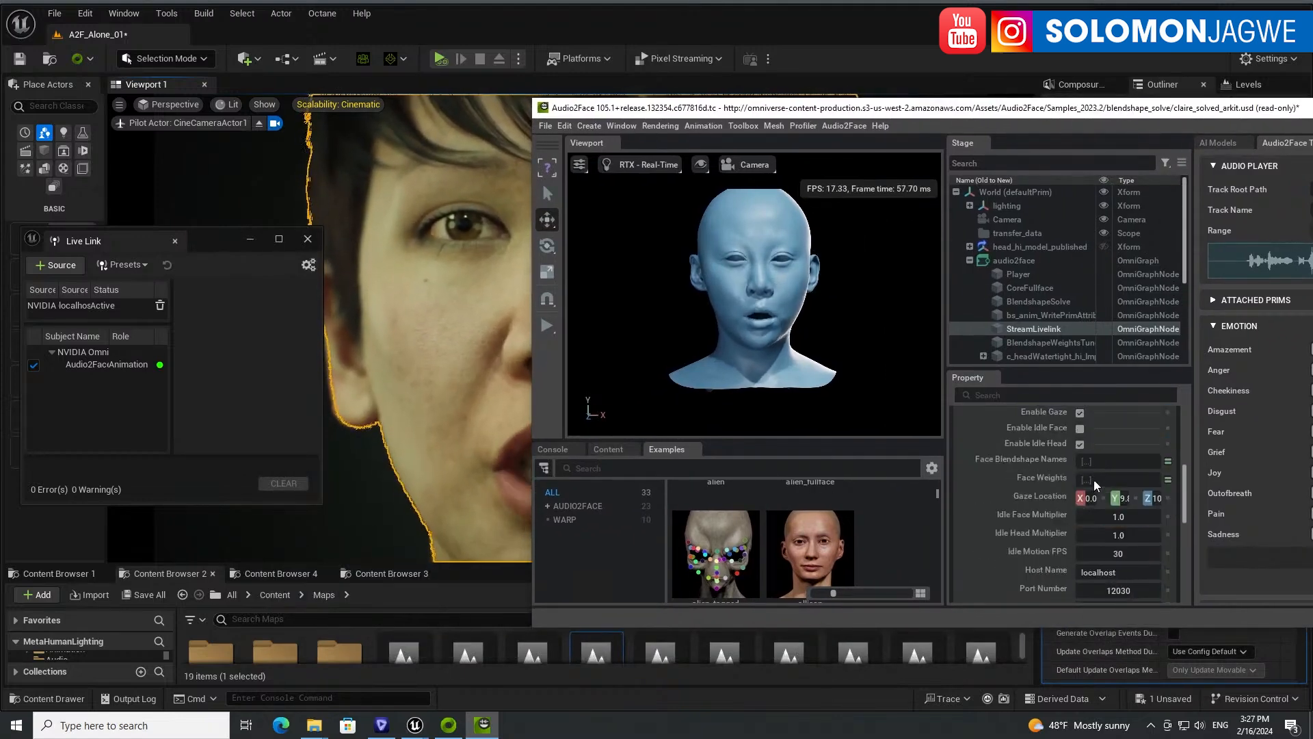
scroll(1135, 544, "down", 3)
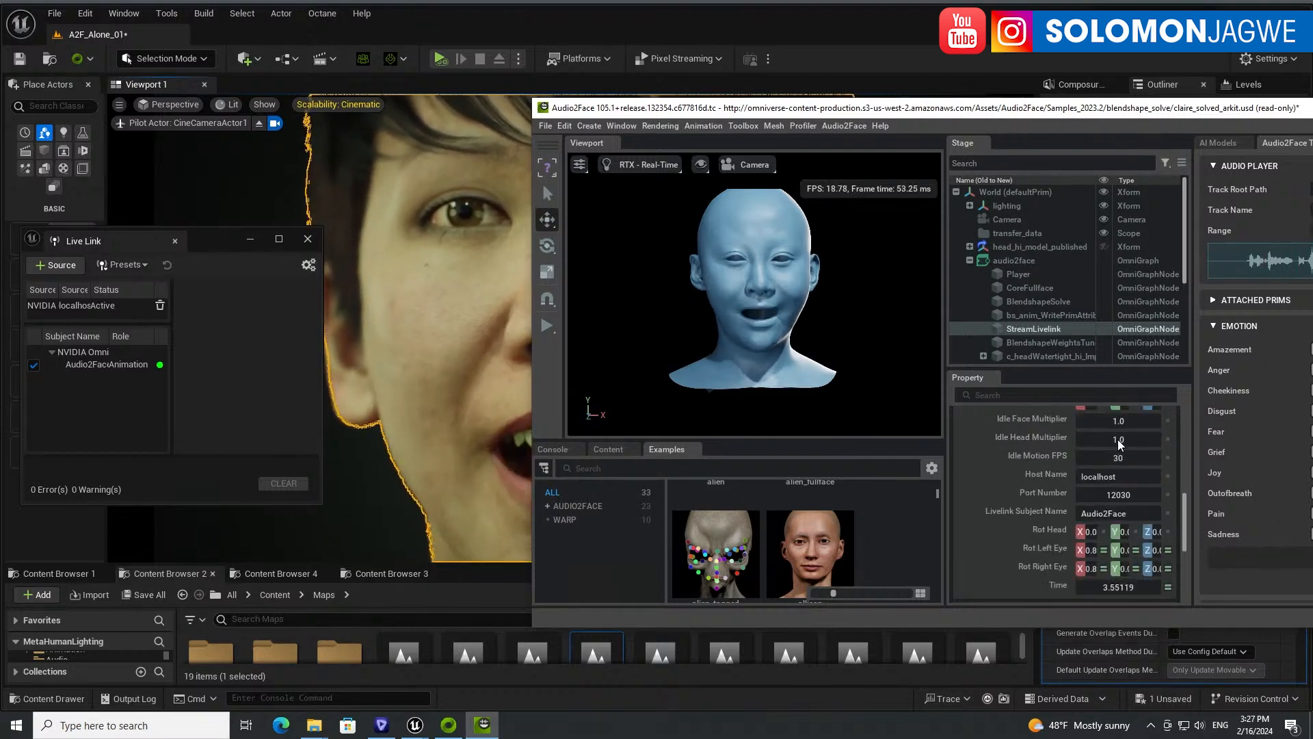
left_click_drag(1124, 439, 1126, 438)
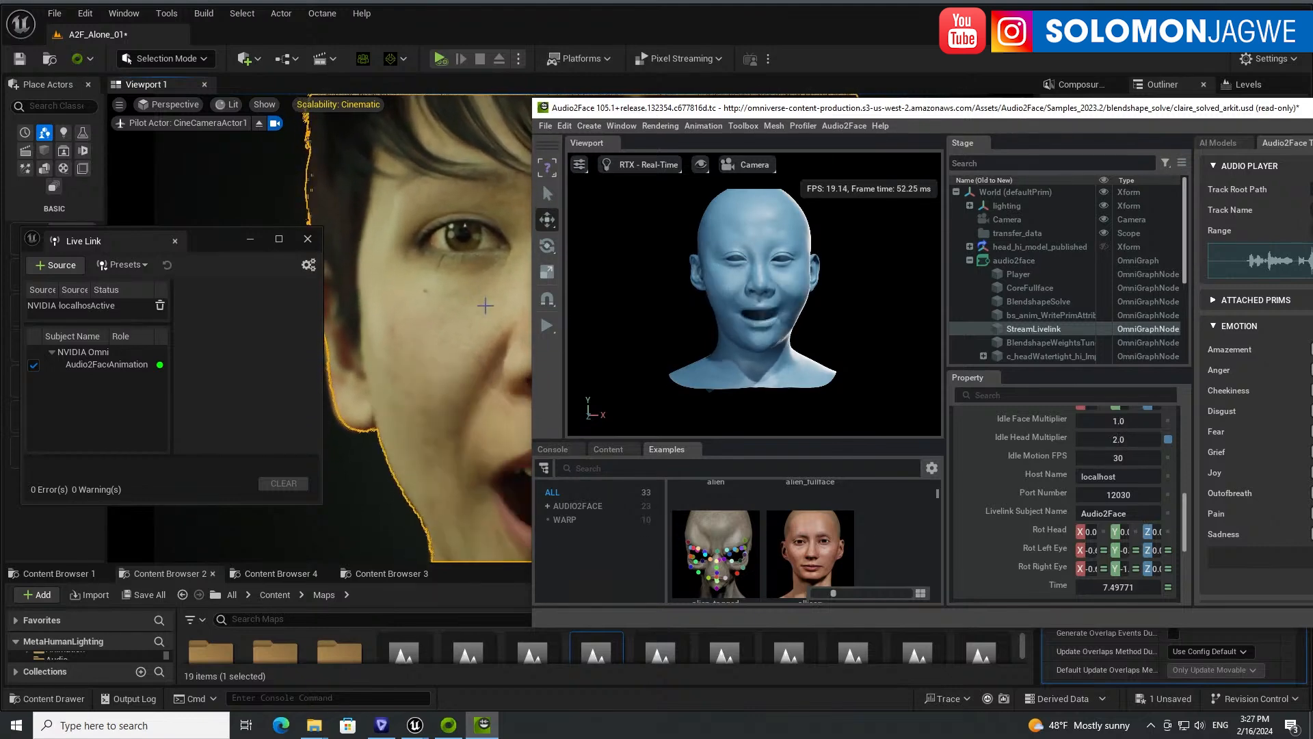
- Pause the audio track and generate emotion keyframes for it with Auto-Emotion, then check the Emotion values
left_click_drag(1050, 124, 663, 184)
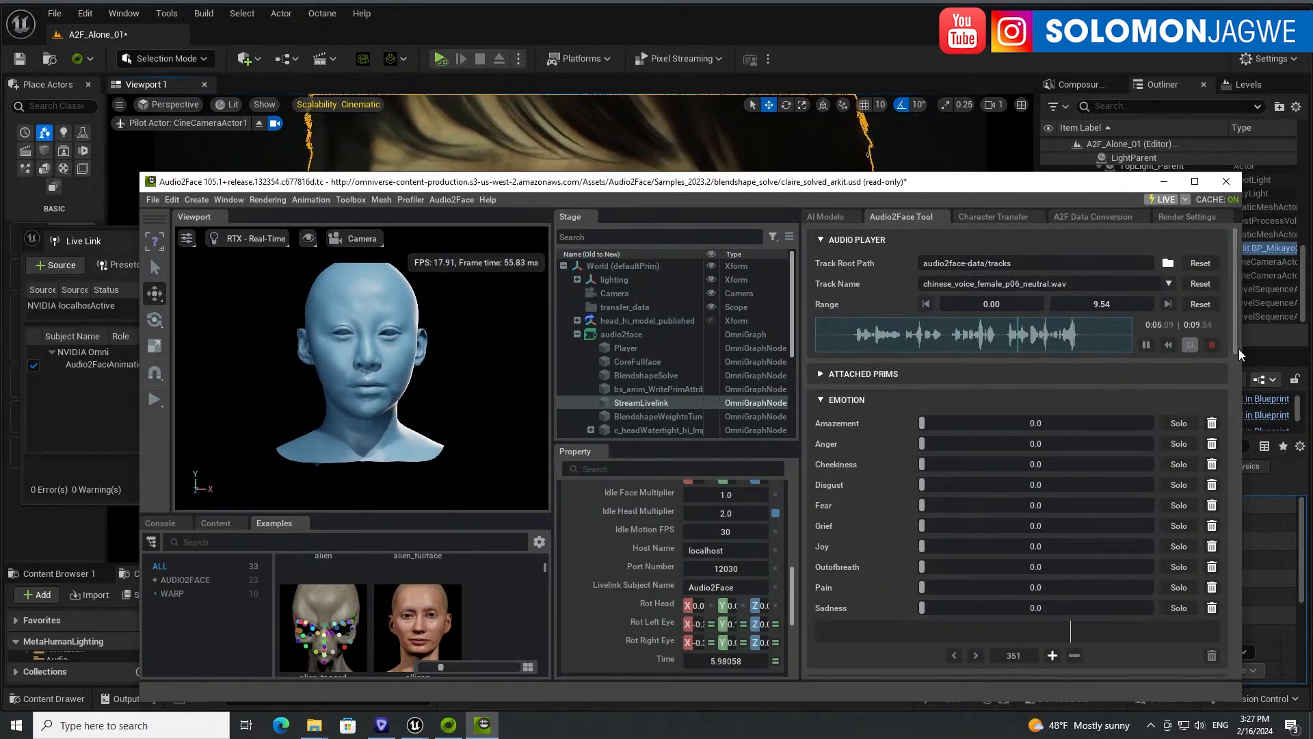
scroll(1238, 348, "down", 2)
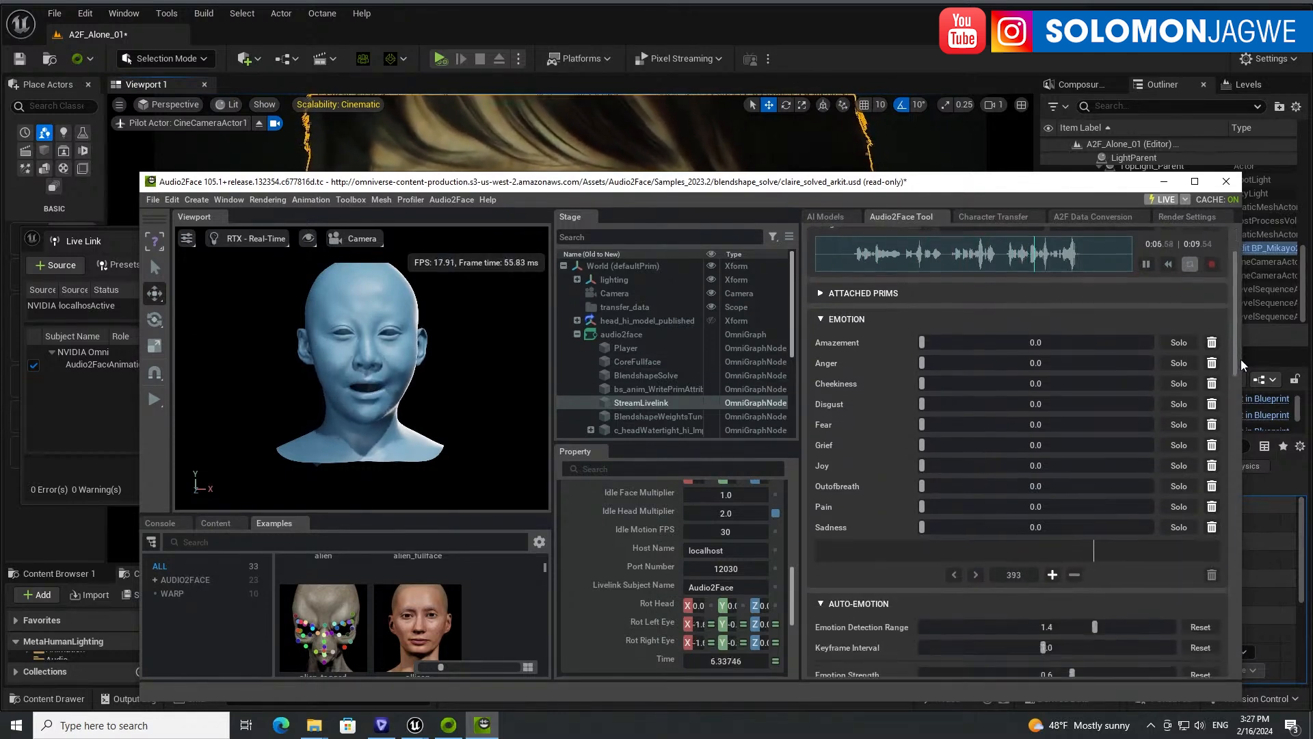
left_click(1152, 267)
left_click_drag(1236, 339, 1244, 422)
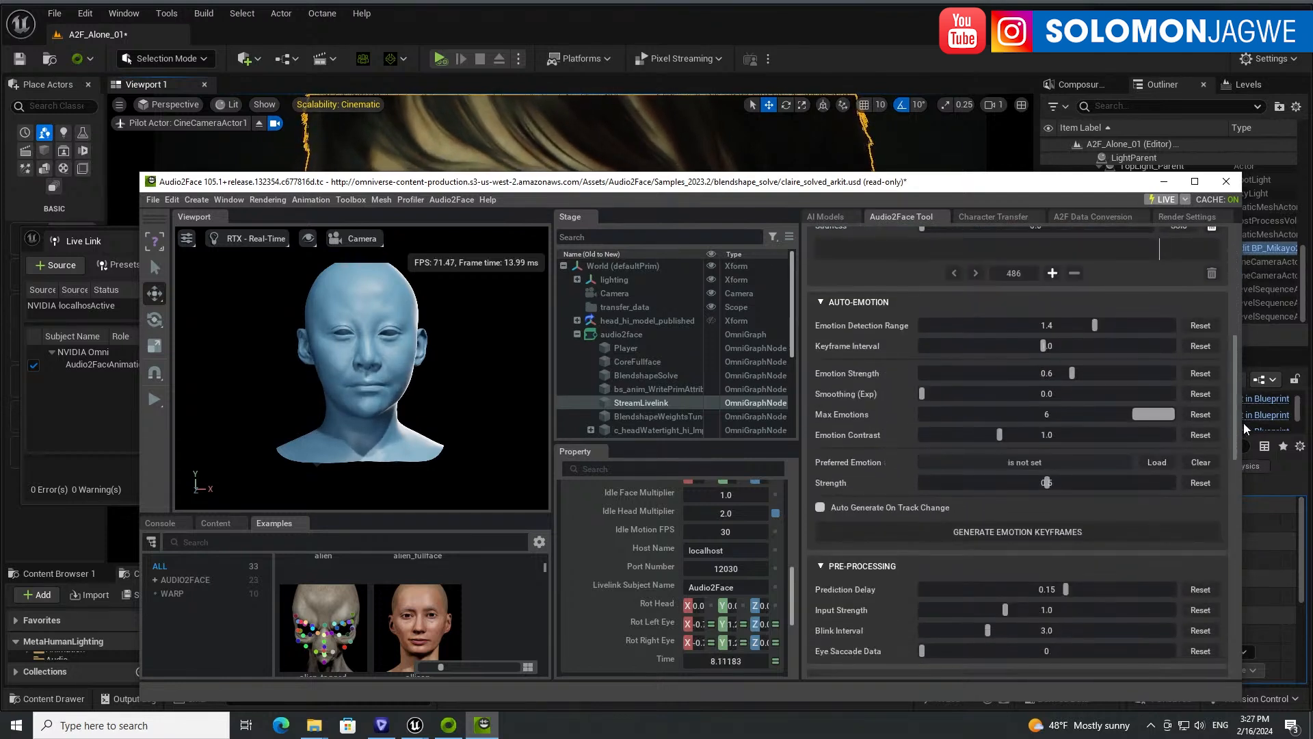
left_click(1000, 535)
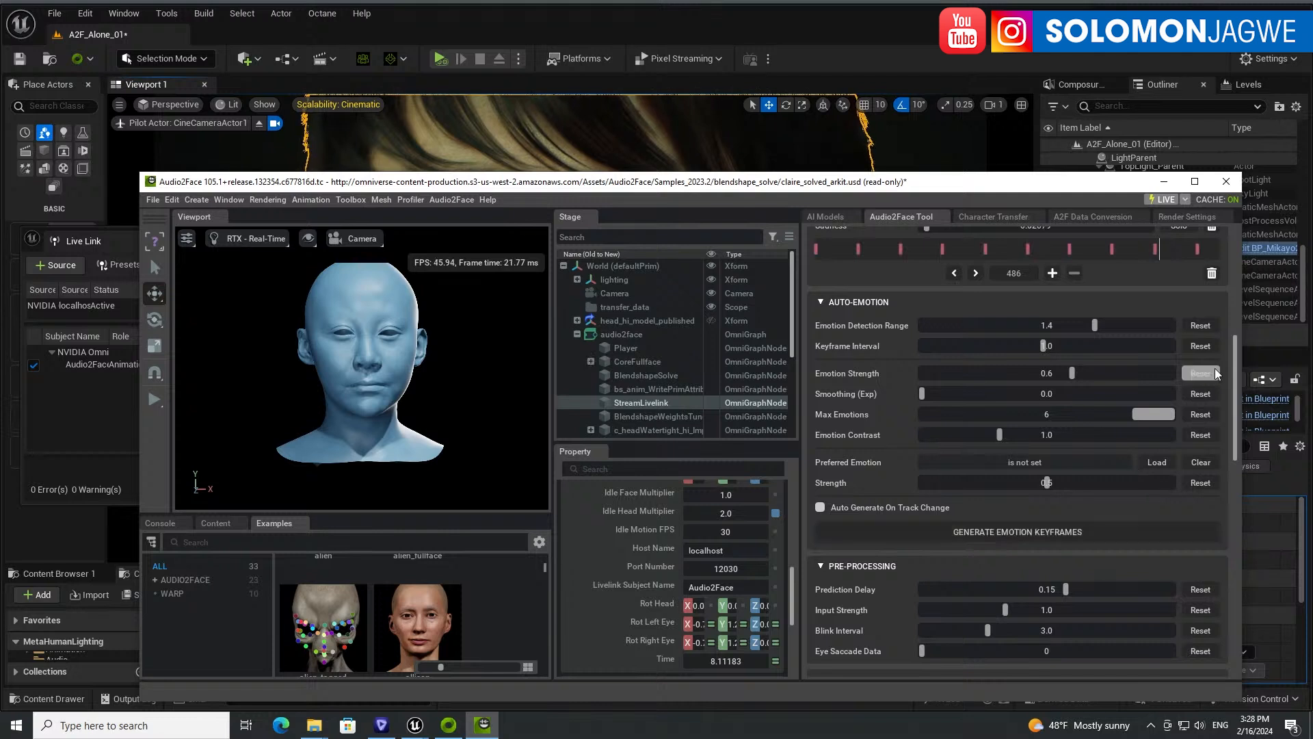
left_click_drag(1233, 393, 1226, 322)
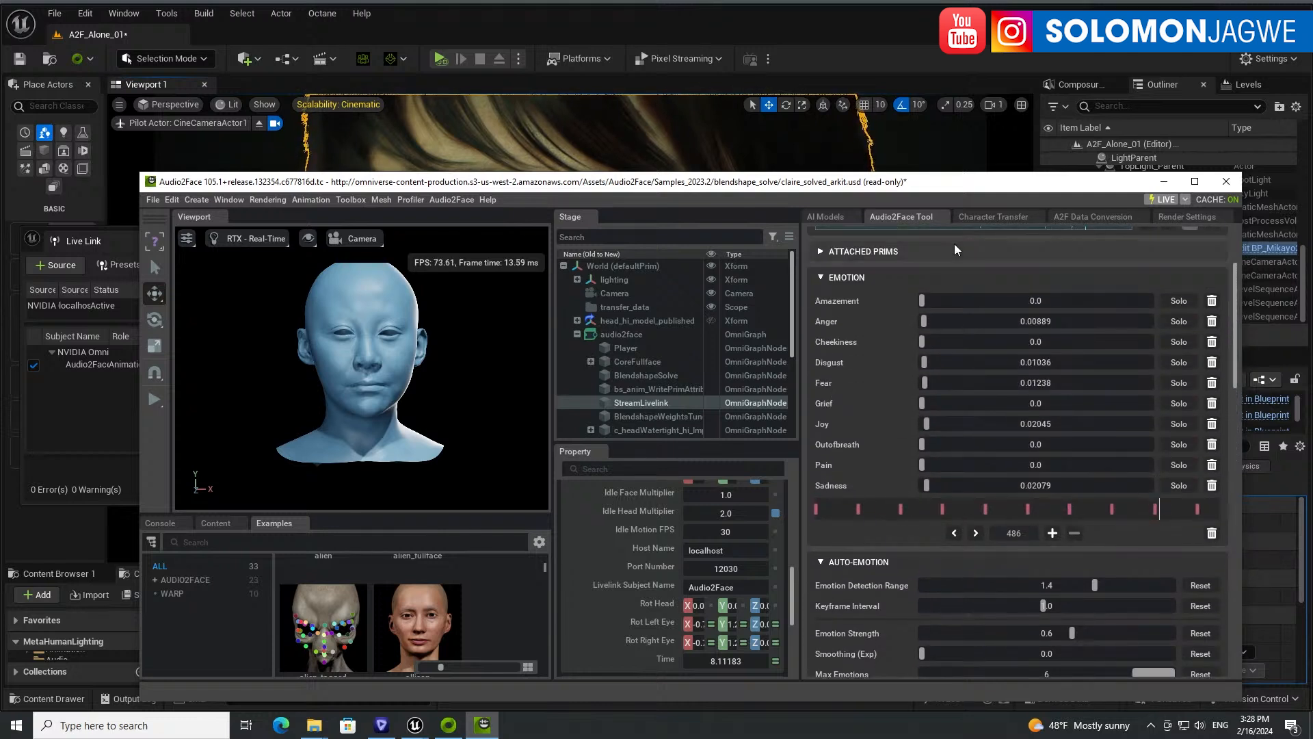
- Set the pre-processing Blink Interval to 1.9 and lower the Audio2Face window to uncover the MetaHuman's eyes
left_click_drag(1231, 370, 1250, 506)
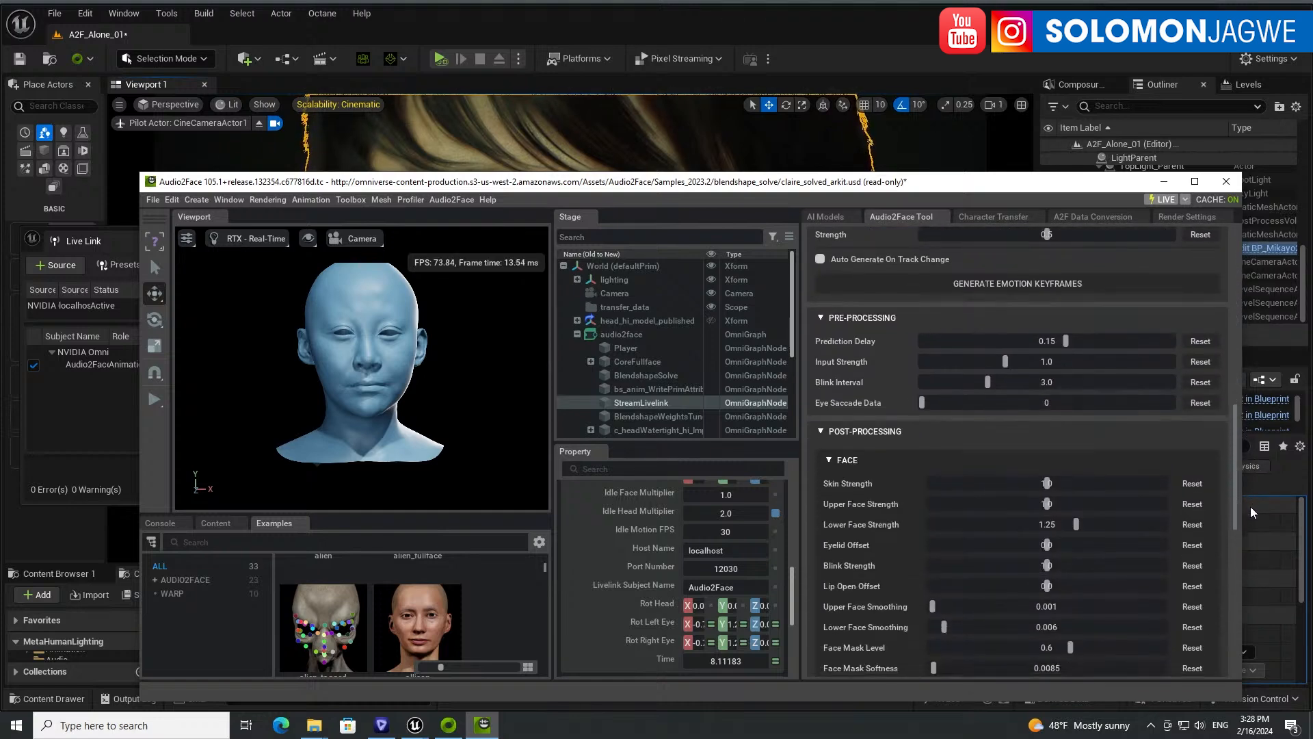
left_click_drag(991, 384, 959, 385)
left_click_drag(826, 190, 662, 387)
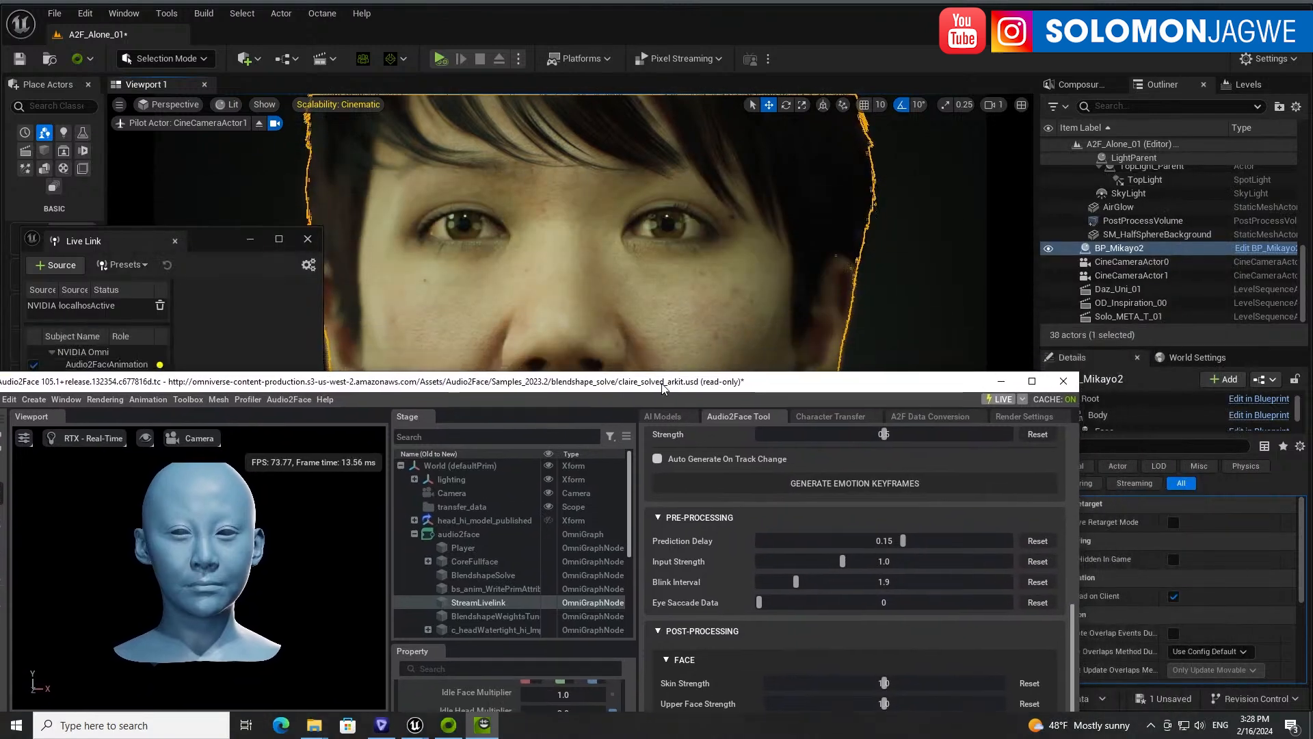
mouse_move(966, 392)
left_mouse_down()
mouse_move(957, 375)
mouse_move(943, 381)
left_mouse_up()
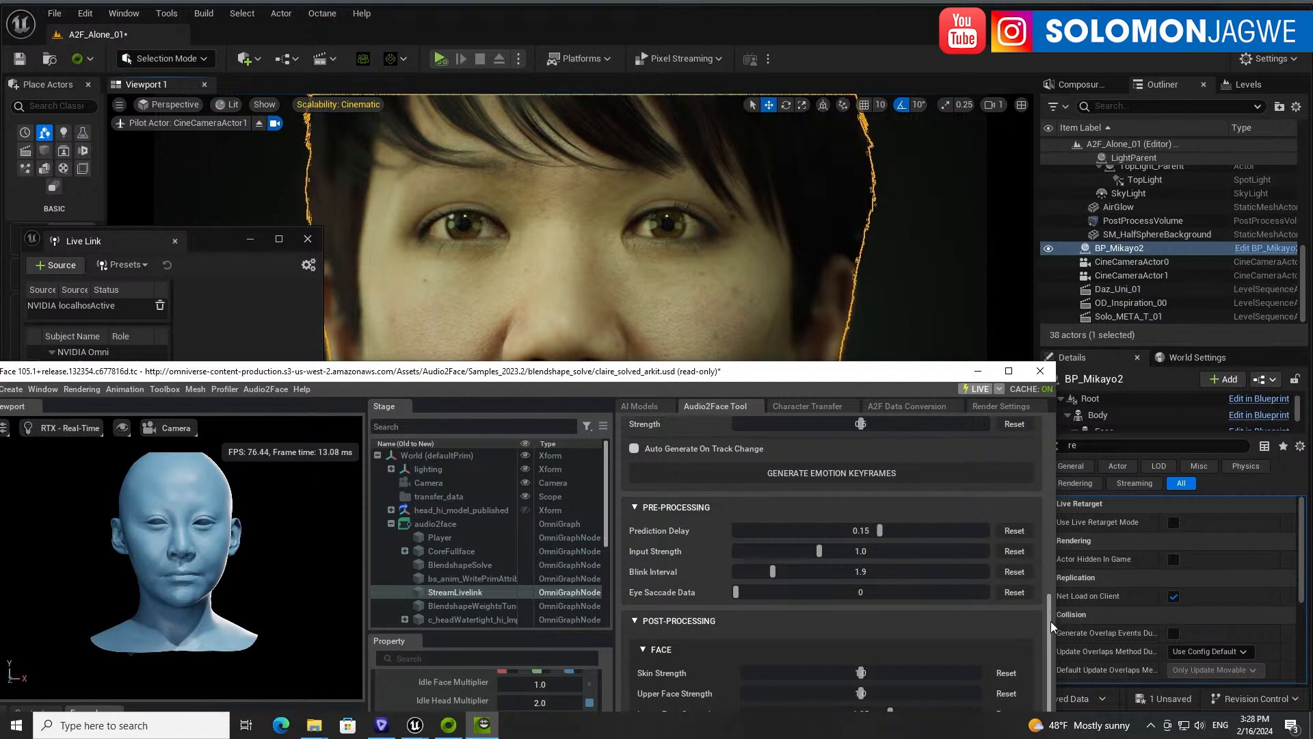
- Raise the Saccade Strength in the Eyes post-processing settings to about 1.07
left_click_drag(1050, 621, 1059, 737)
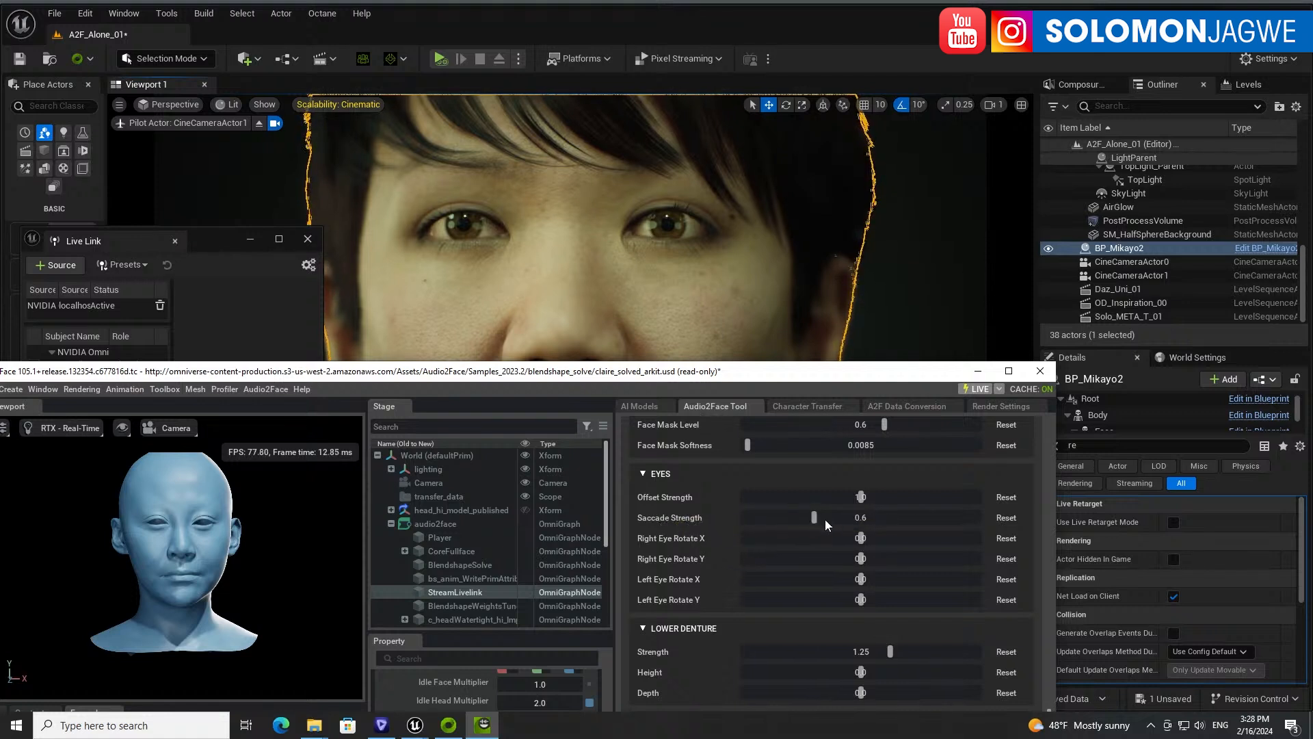
left_click_drag(815, 518, 818, 517)
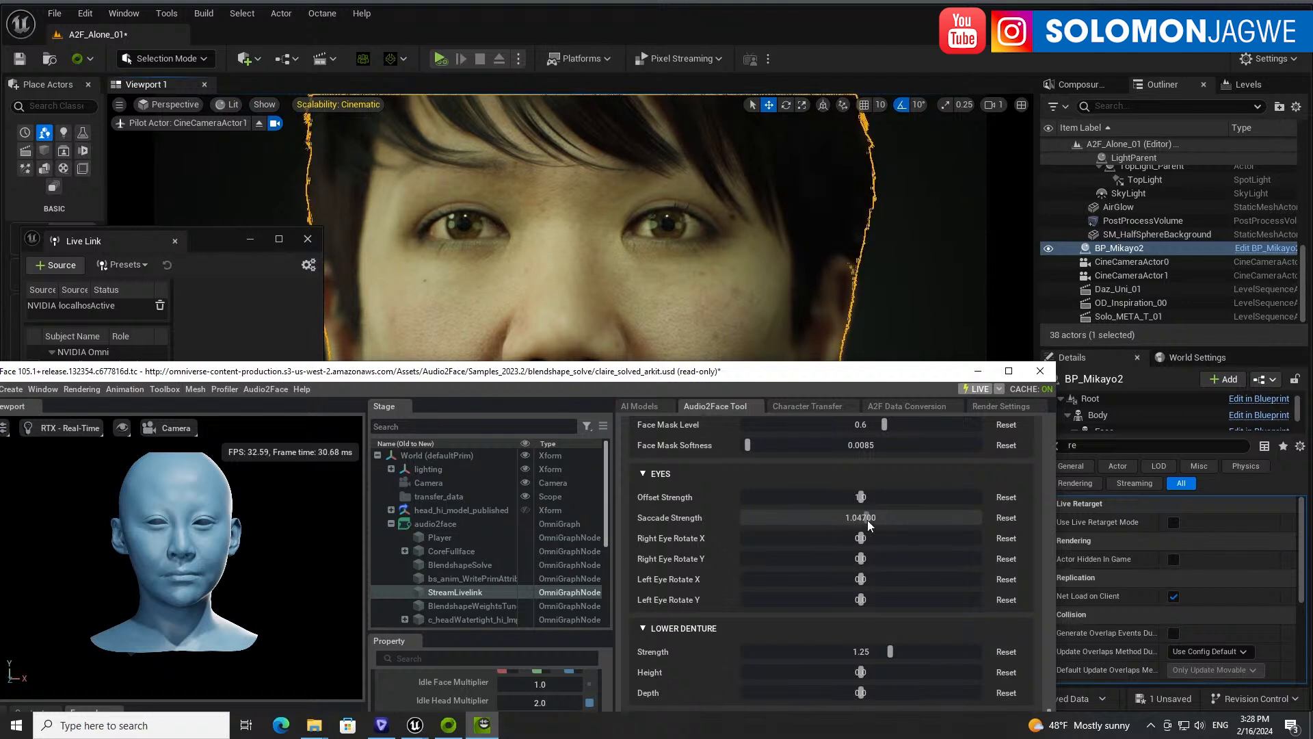
left_click_drag(868, 520, 871, 519)
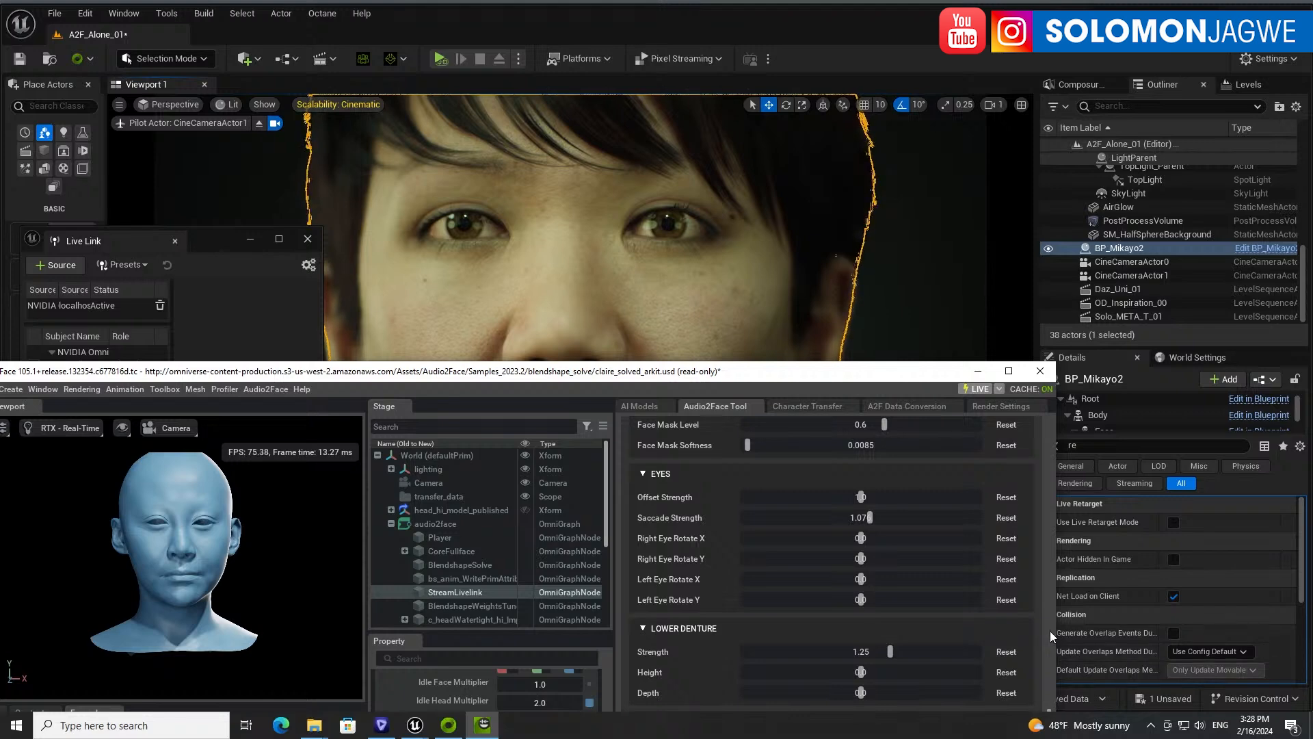
- Resume looped playback of the audio track and lower the Audio2Face window to watch the MetaHuman's whole face
left_click_drag(1049, 633, 1048, 464)
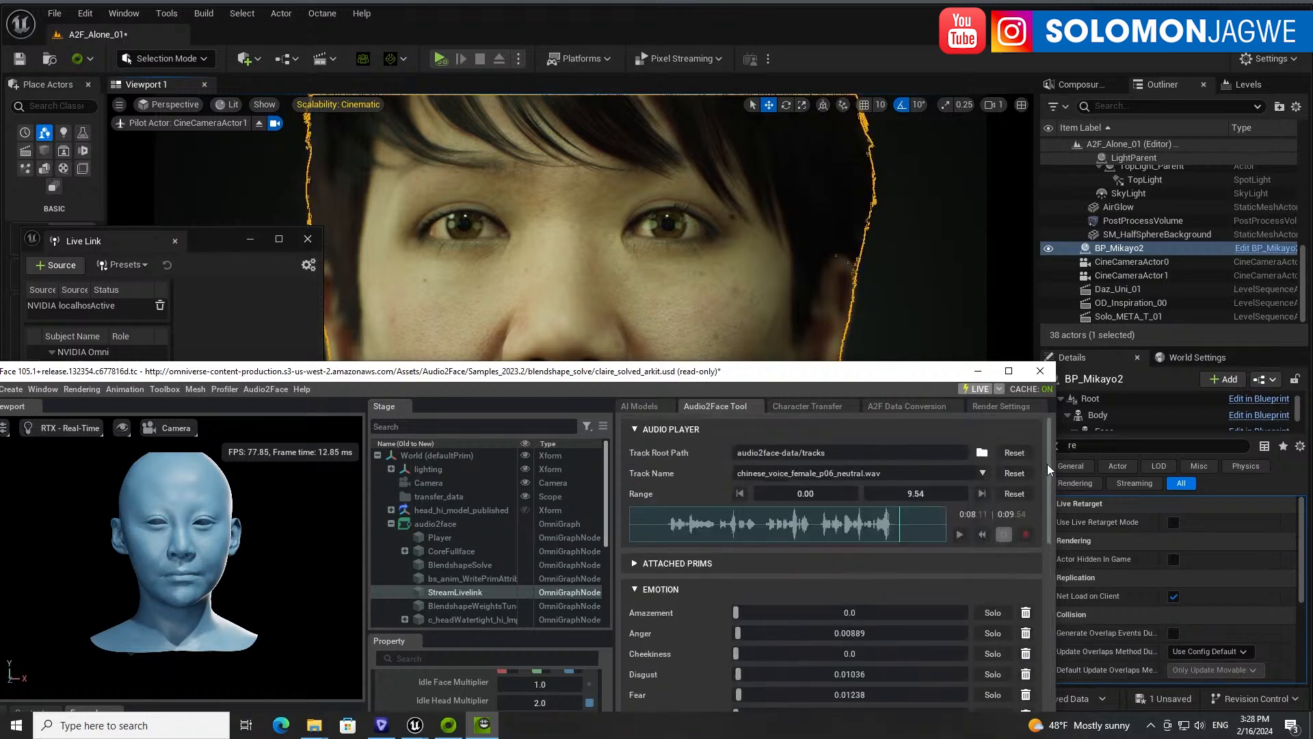
left_click(965, 536)
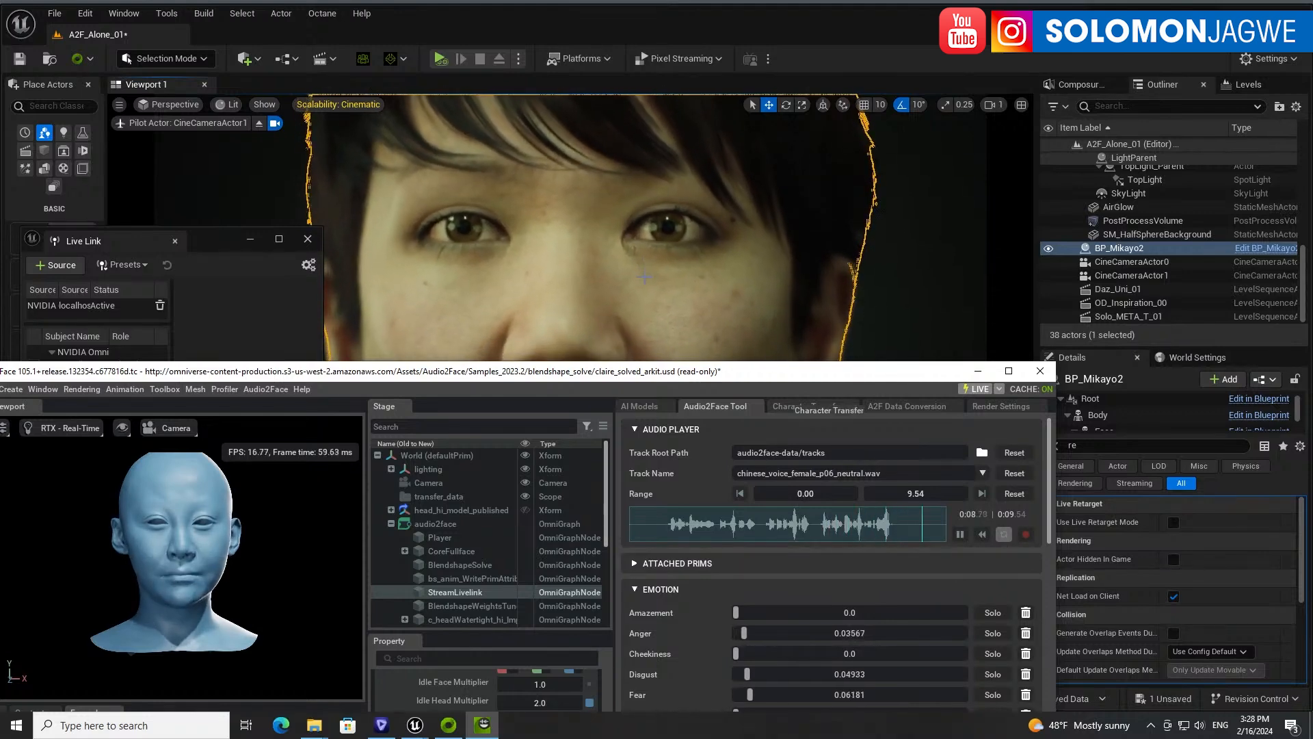
left_click_drag(751, 379, 781, 567)
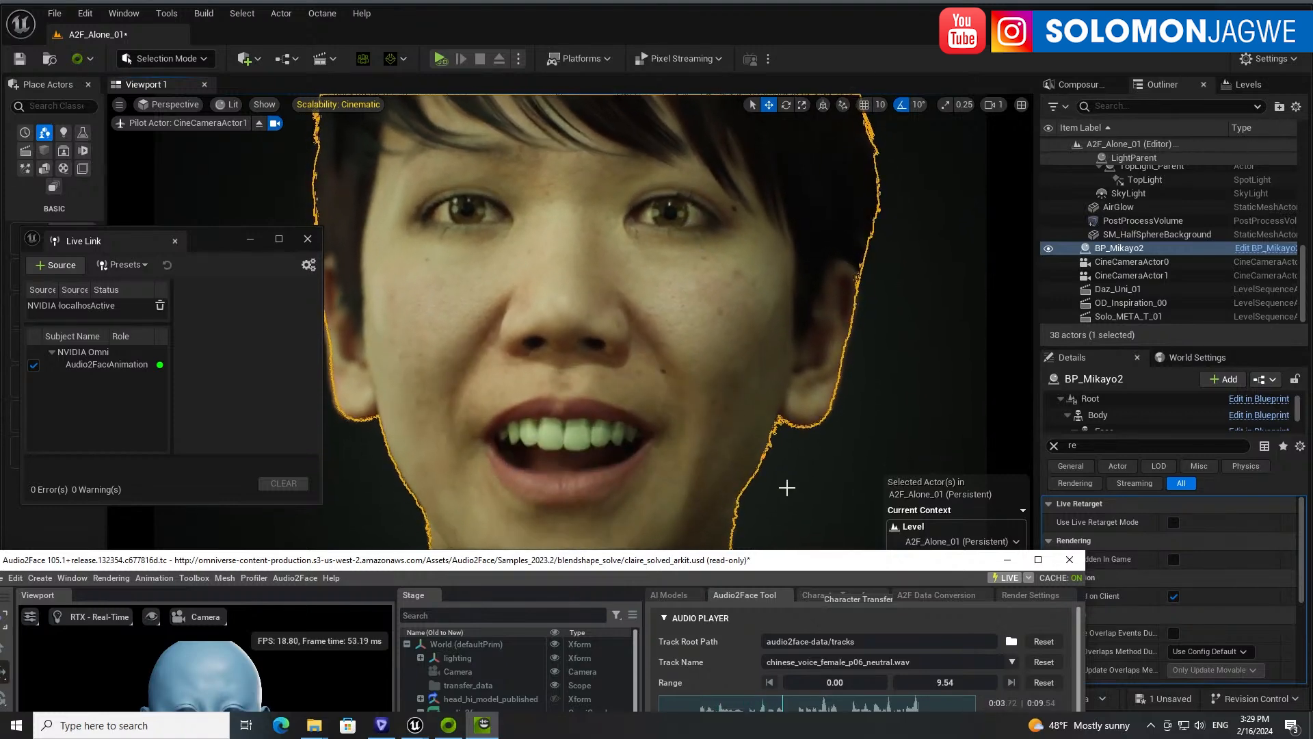
- Increase the eyes' Saccade Strength to 1.444 and lower Audio2Face again to watch the MetaHuman's eyes
left_click_drag(809, 565, 797, 179)
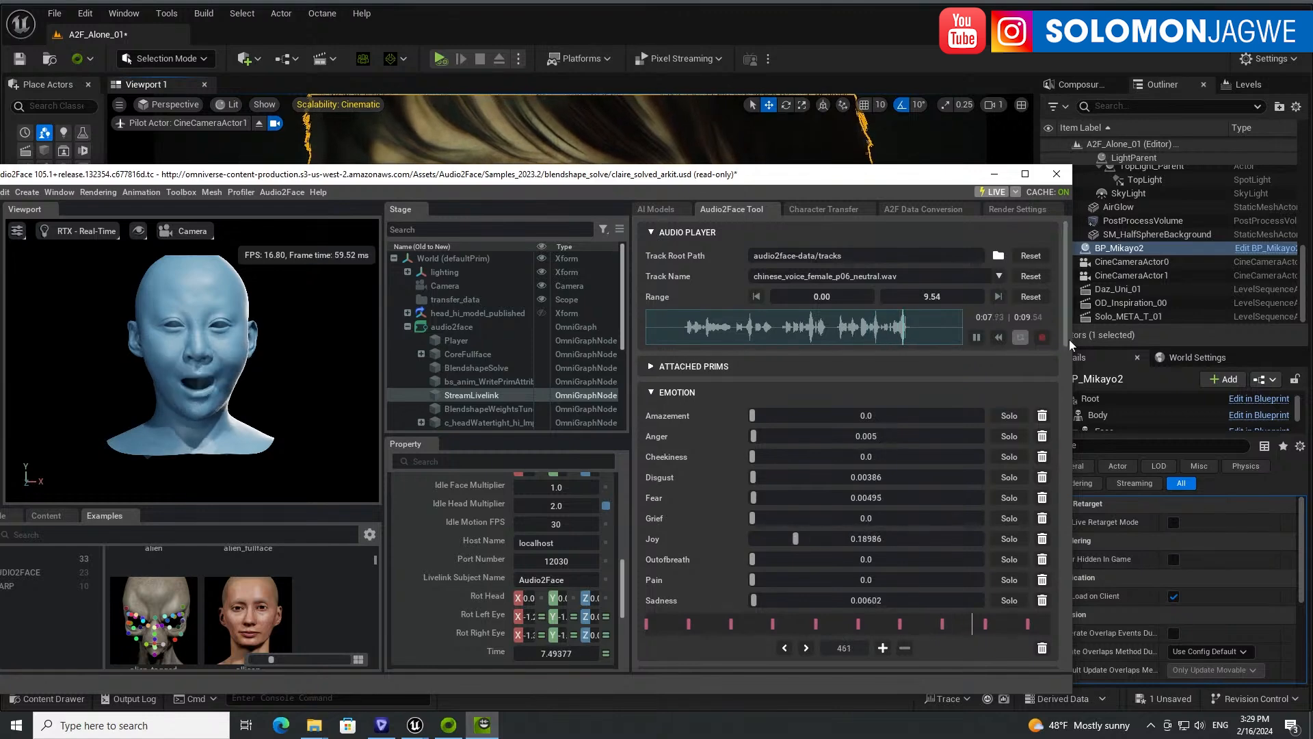
left_click_drag(1069, 340, 1062, 573)
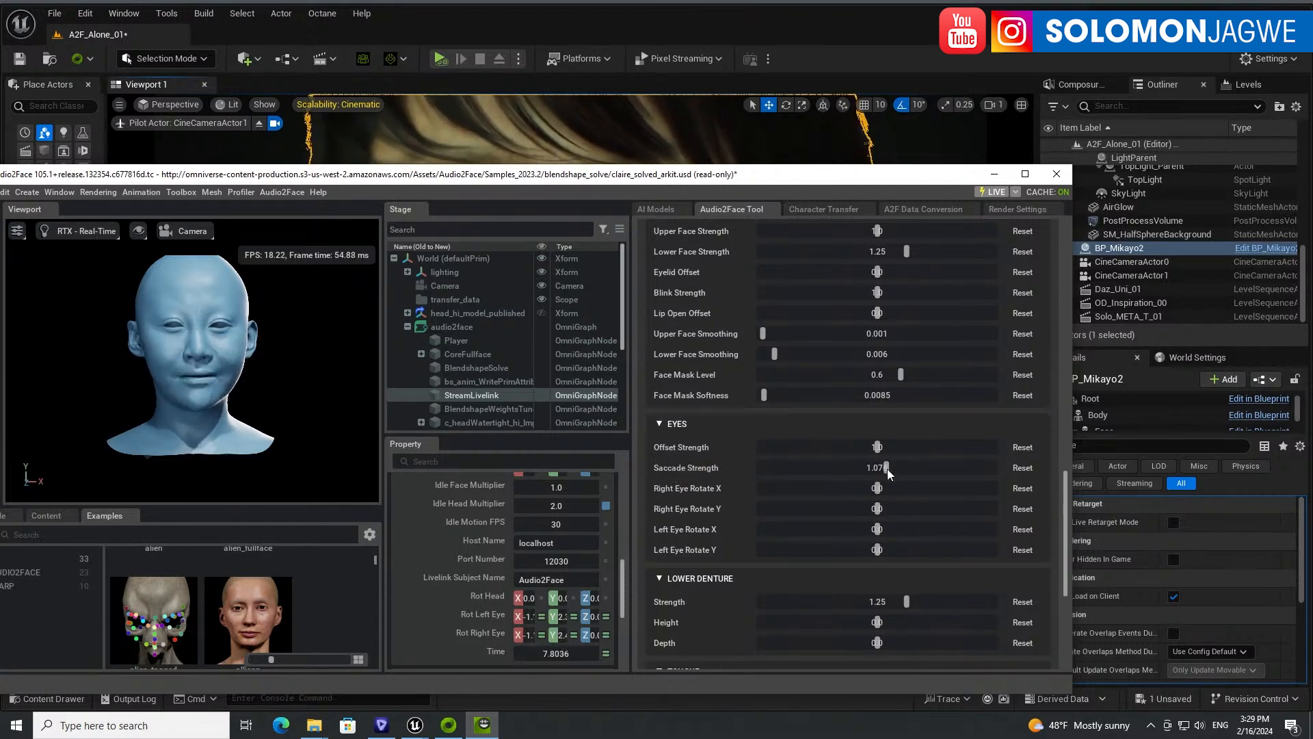
left_click_drag(888, 470, 930, 467)
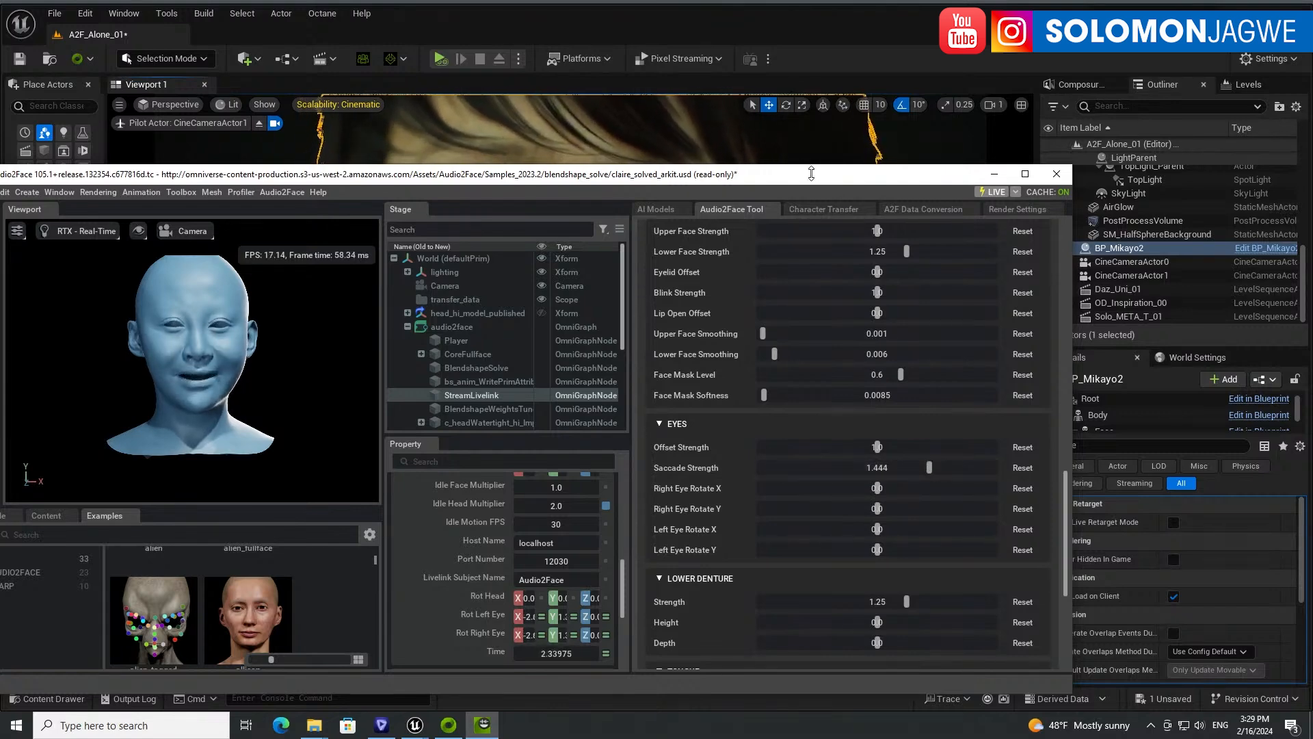
left_click_drag(832, 183, 783, 439)
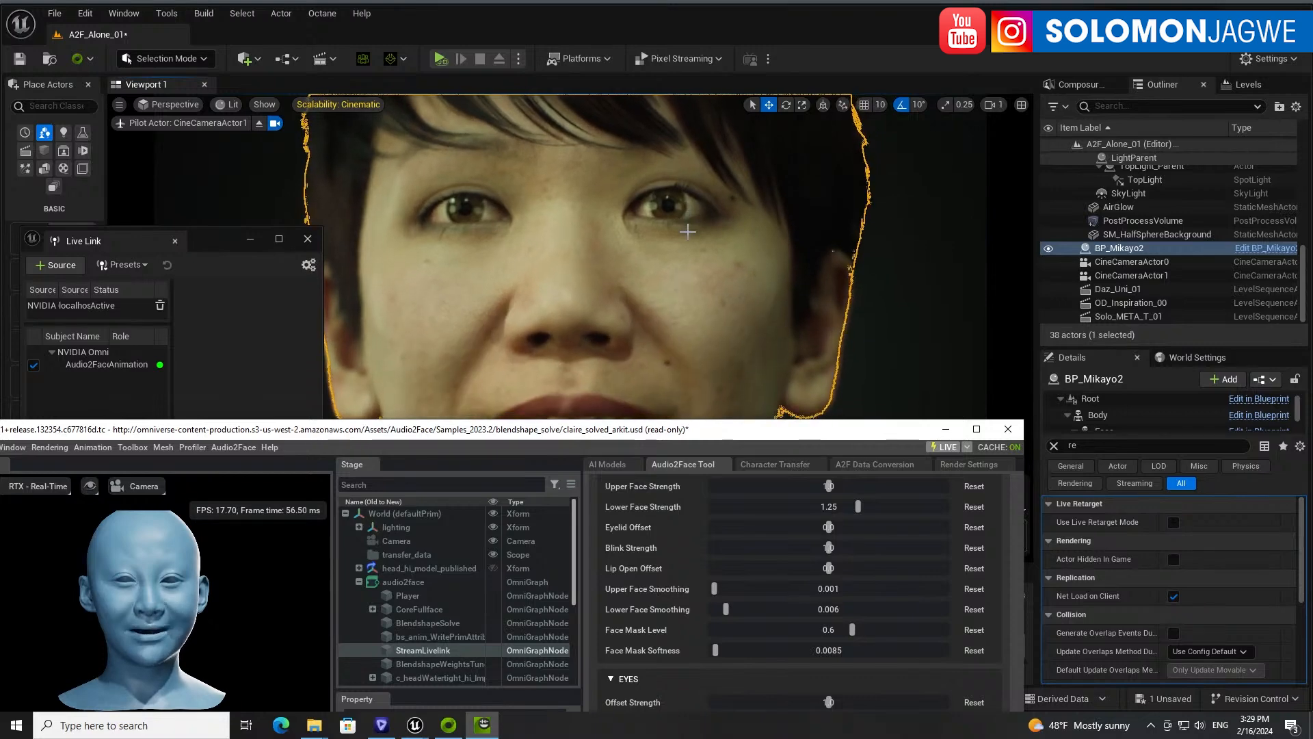
- Review the StreamLivelink idle head settings and minimize Audio2Face to watch the streamed animation on the MetaHuman
left_click_drag(857, 436, 979, 136)
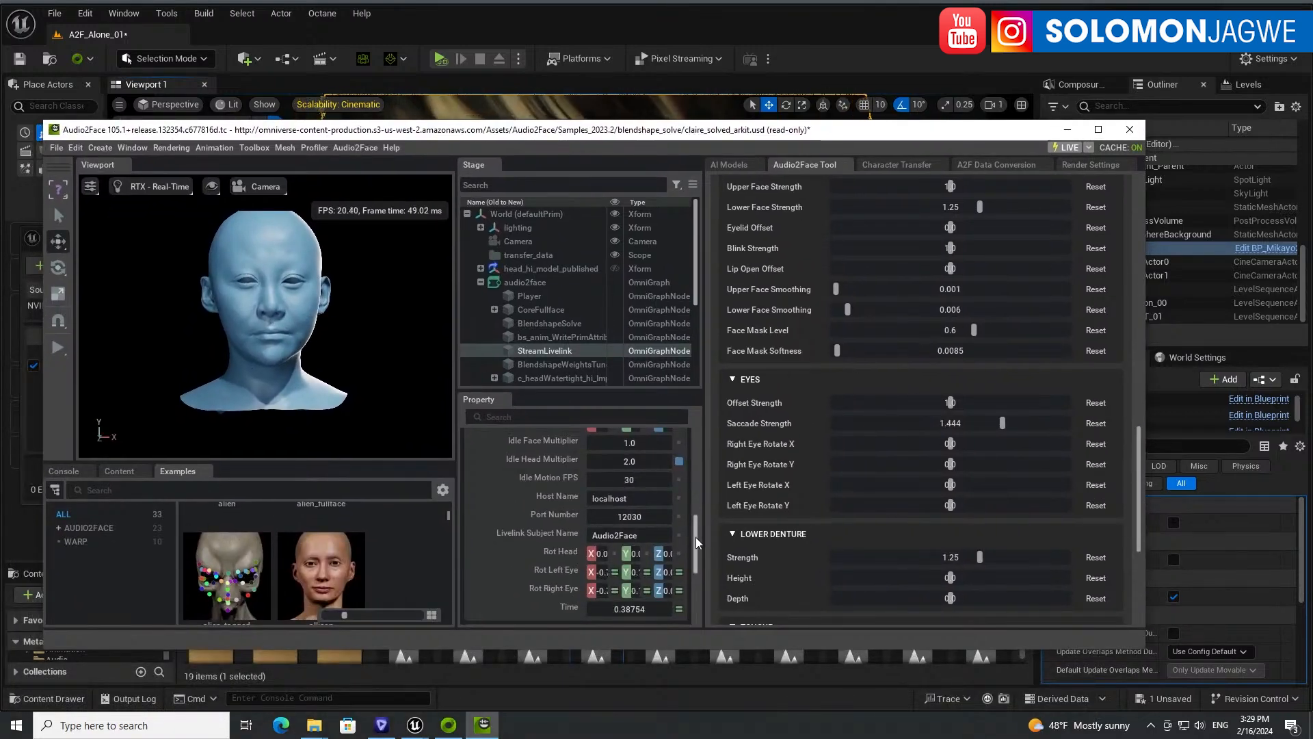
left_click_drag(695, 536, 695, 509)
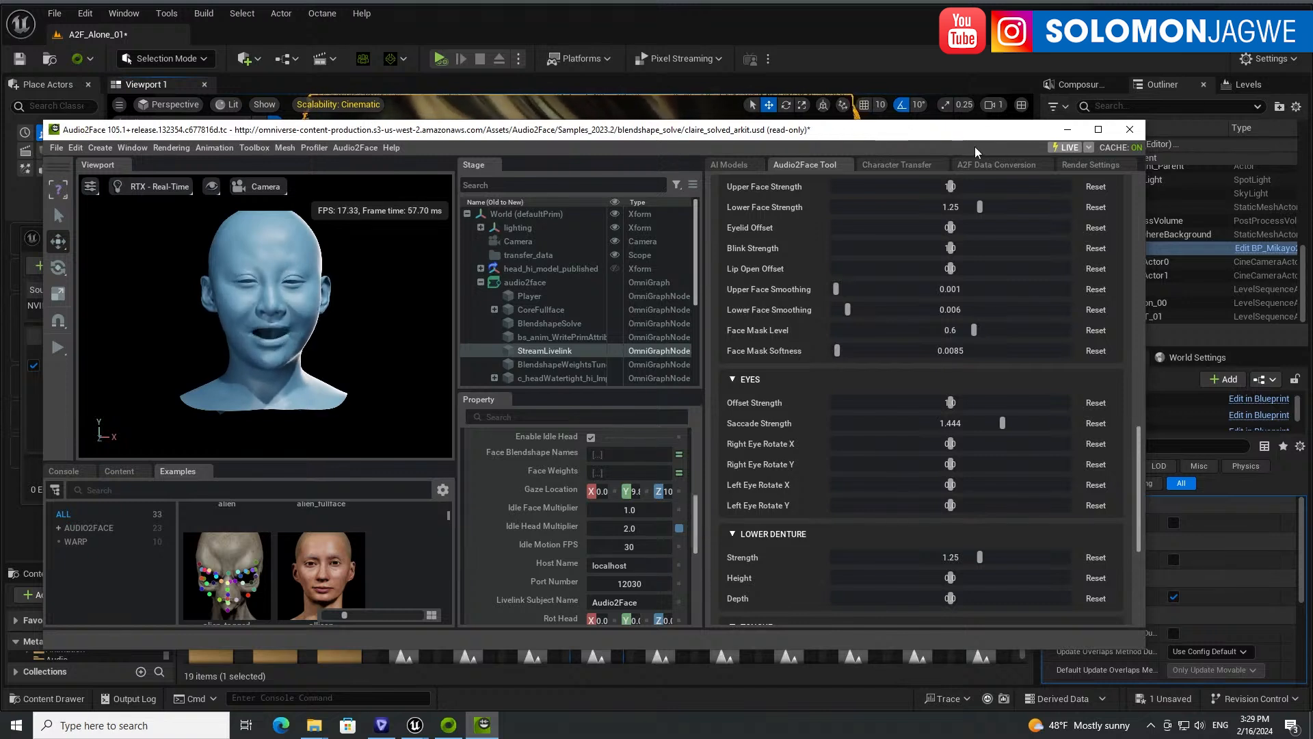
left_click(1071, 130)
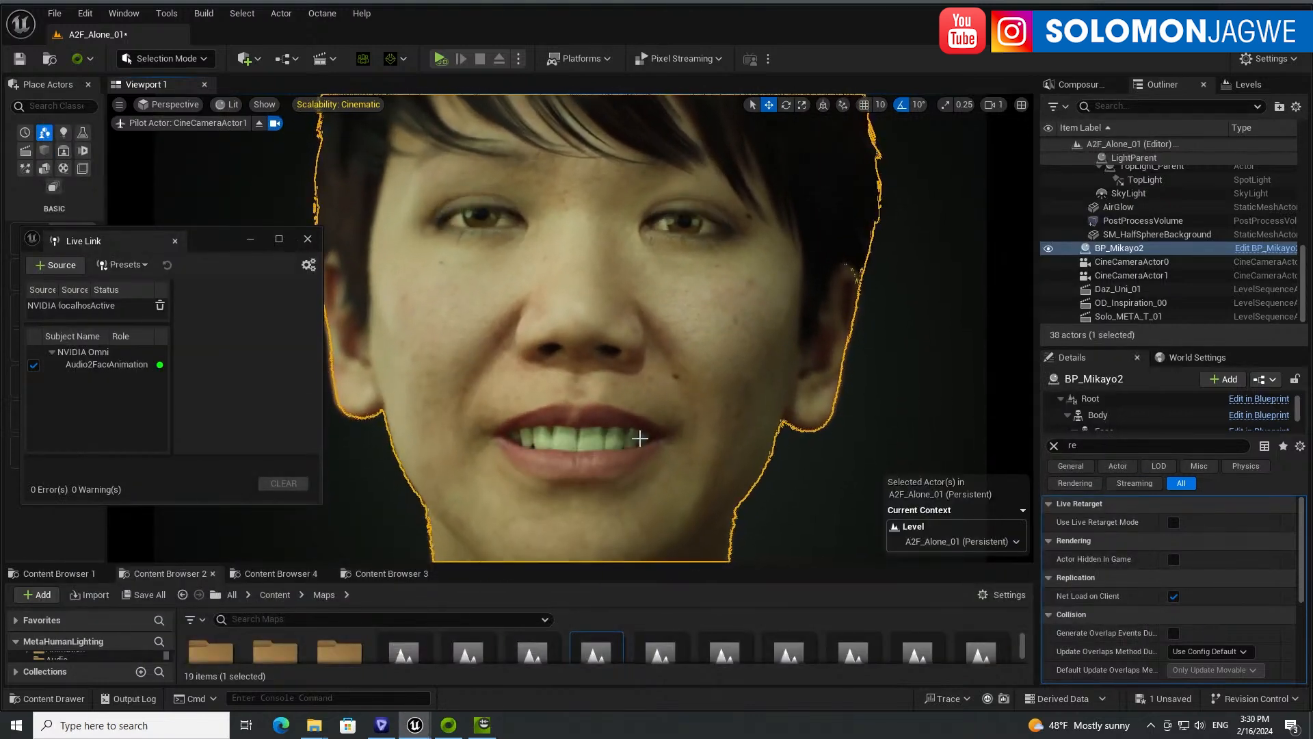
- Restore Audio2Face, pause the audio track and minimize the window to return to the Unreal viewport
left_click(490, 729)
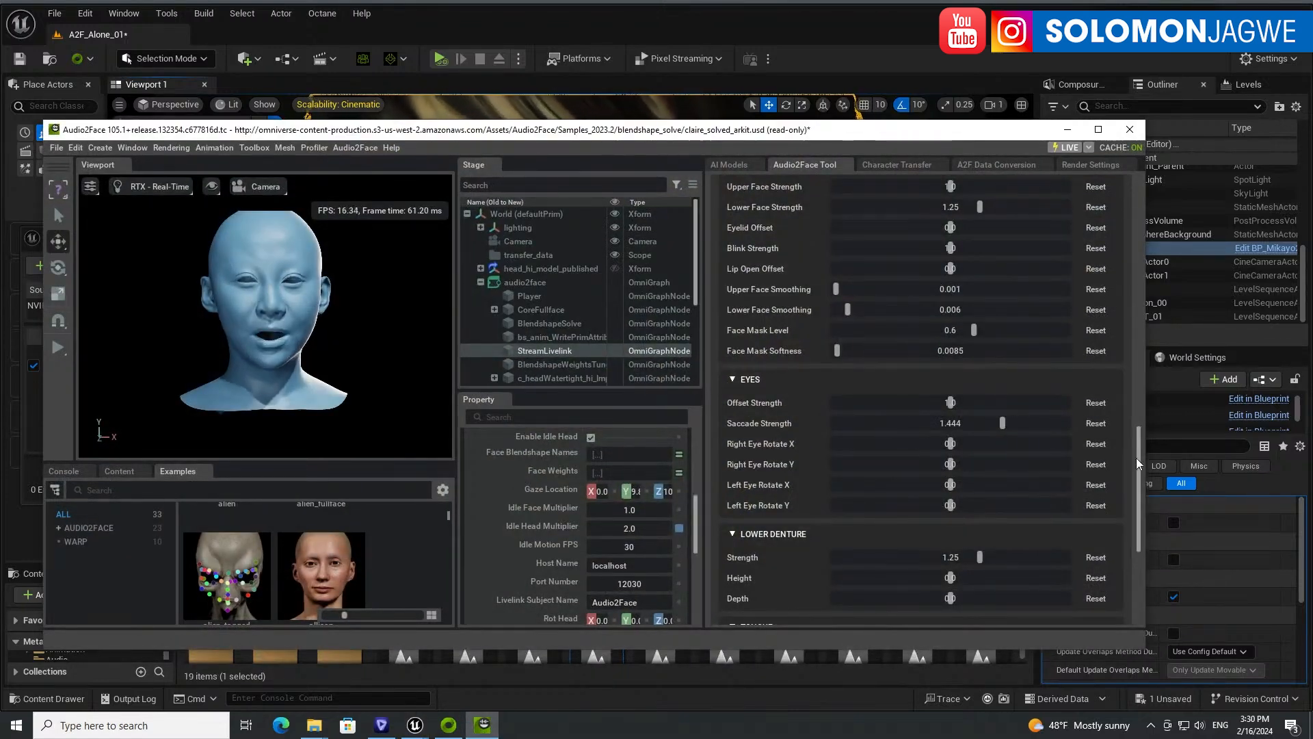
left_click_drag(1135, 457, 1138, 198)
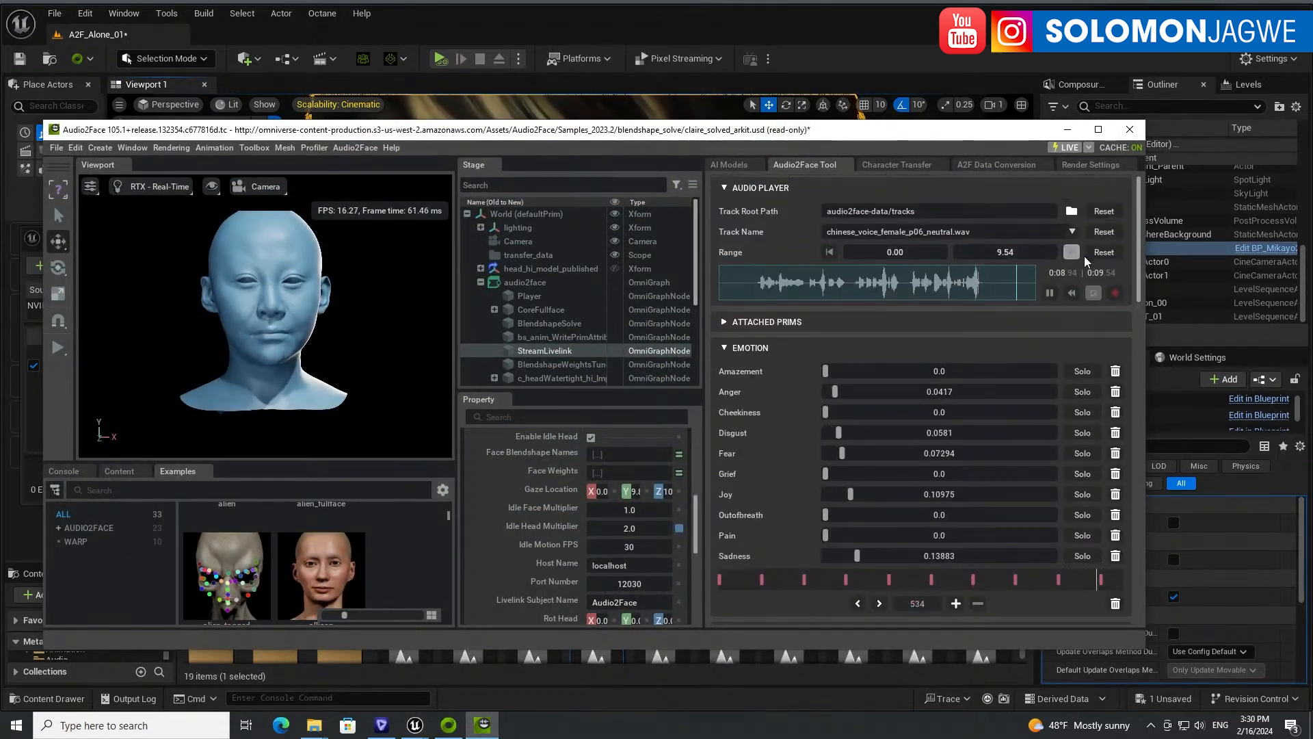
left_click(1050, 293)
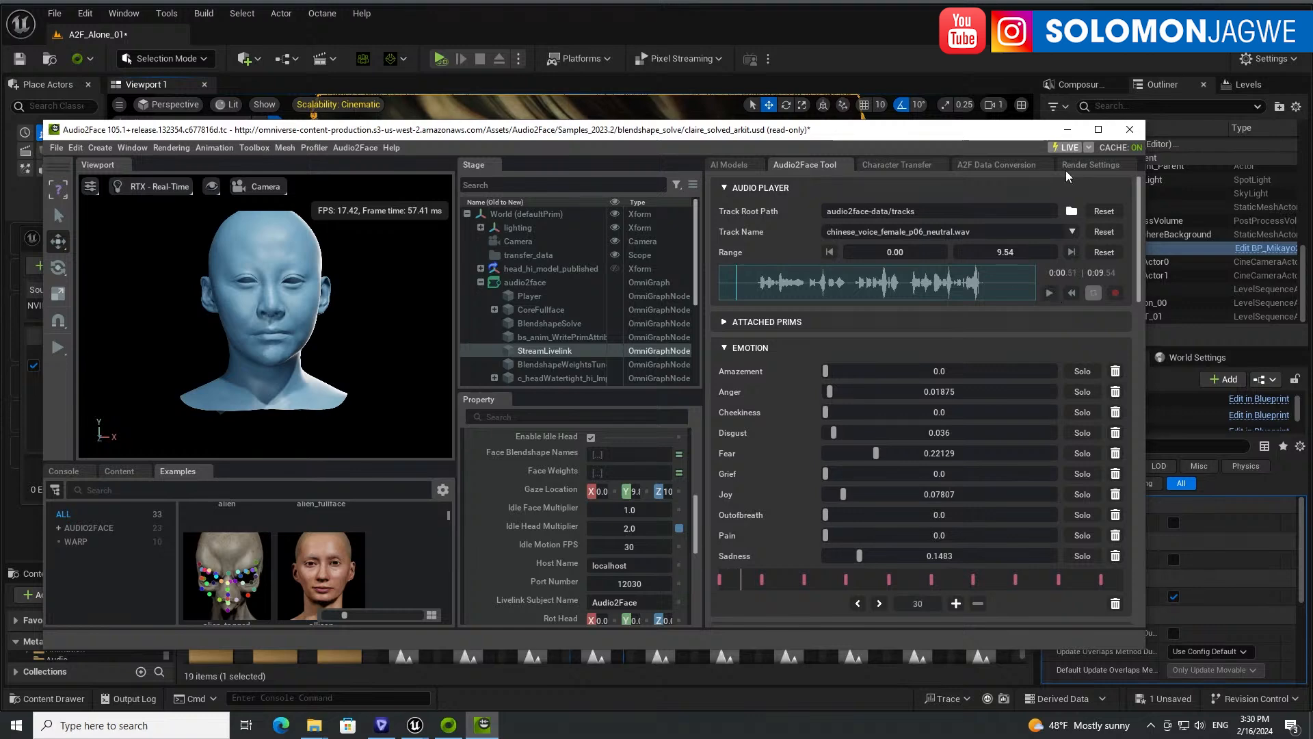
left_click(1067, 130)
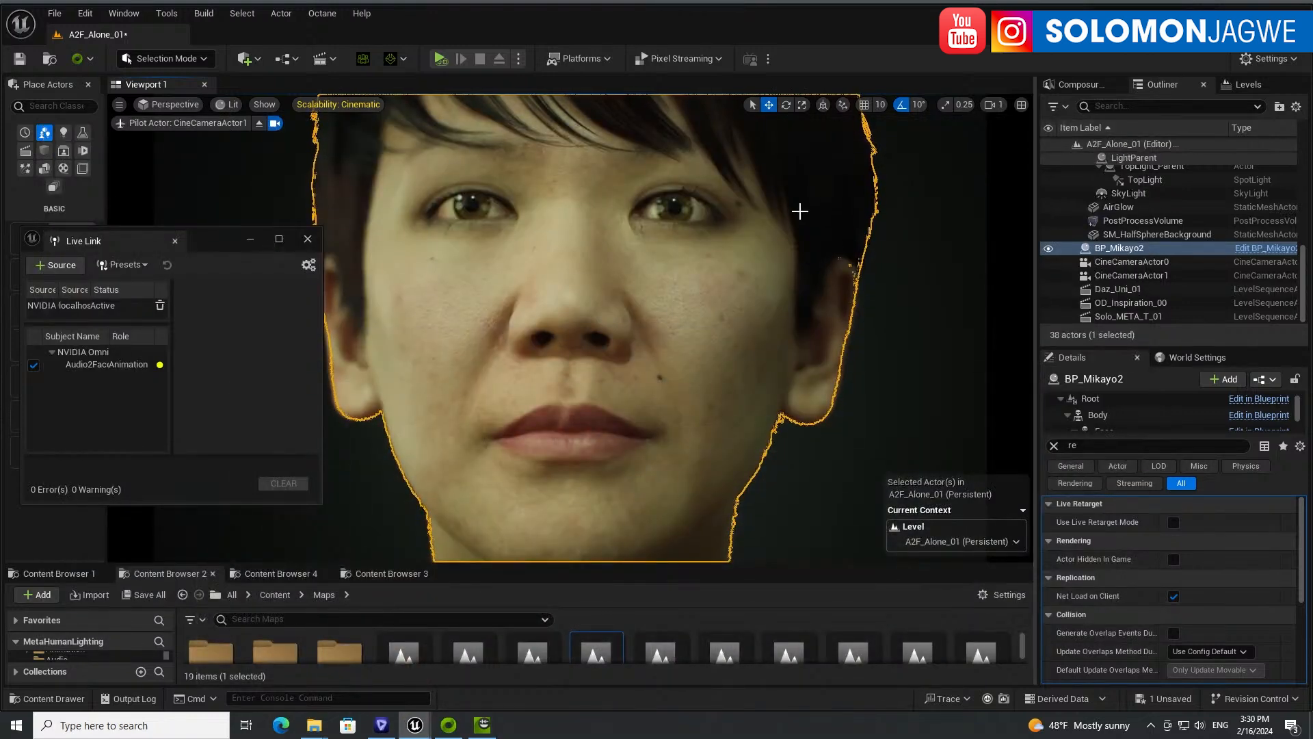
- Set all scalability groups to Low and switch the viewport to Unlit shading to lighten the recording load
left_click(360, 104)
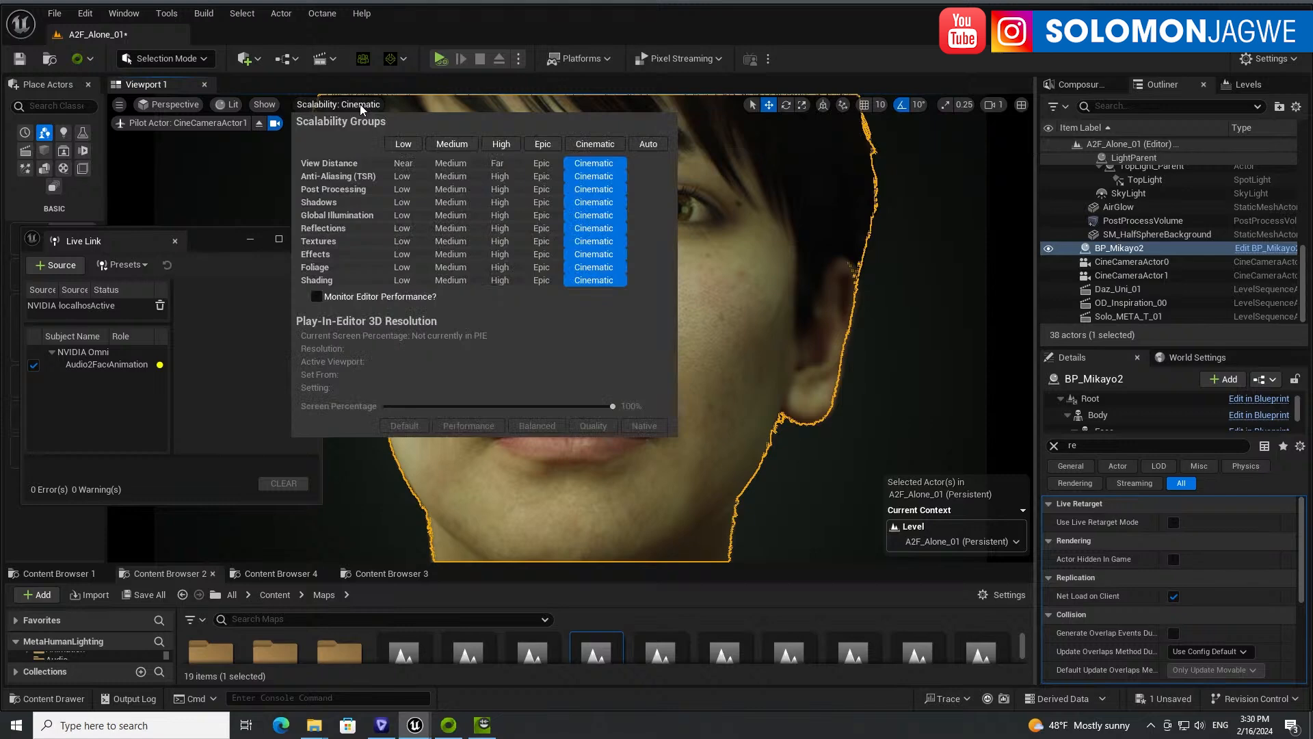
left_click(411, 145)
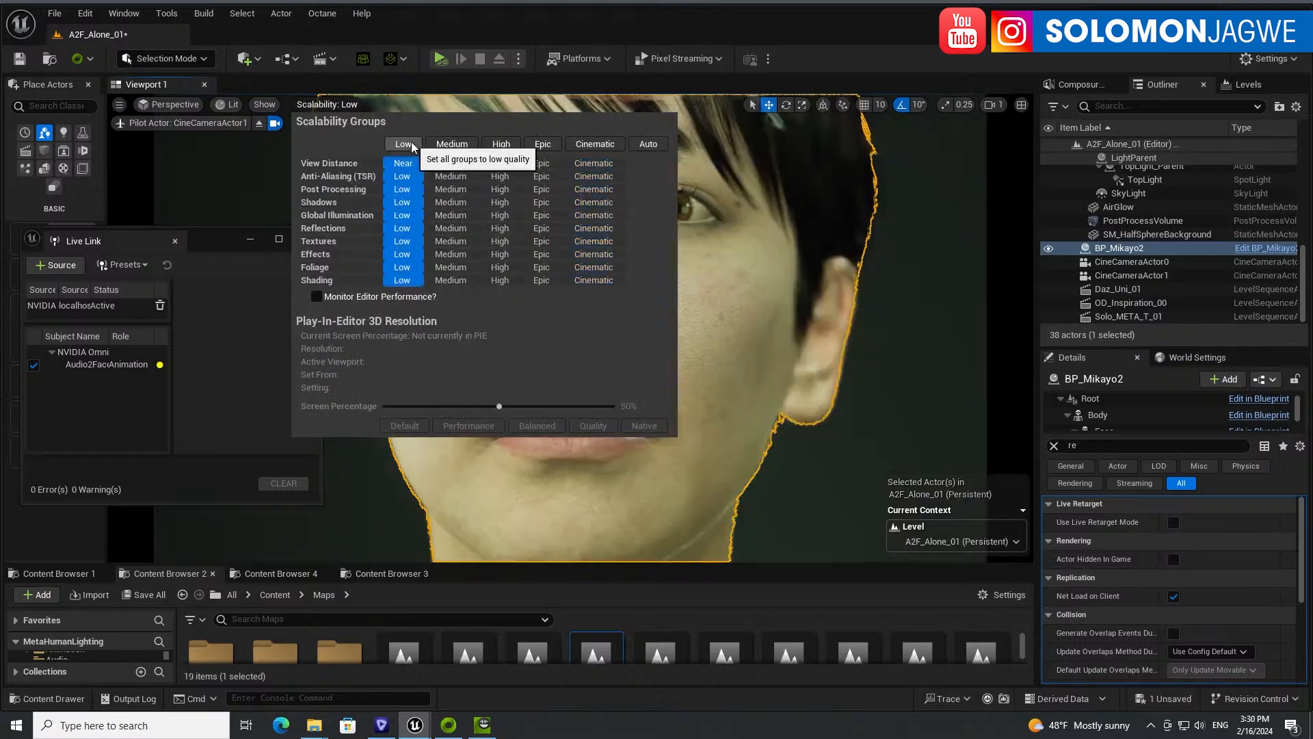
left_click(507, 19)
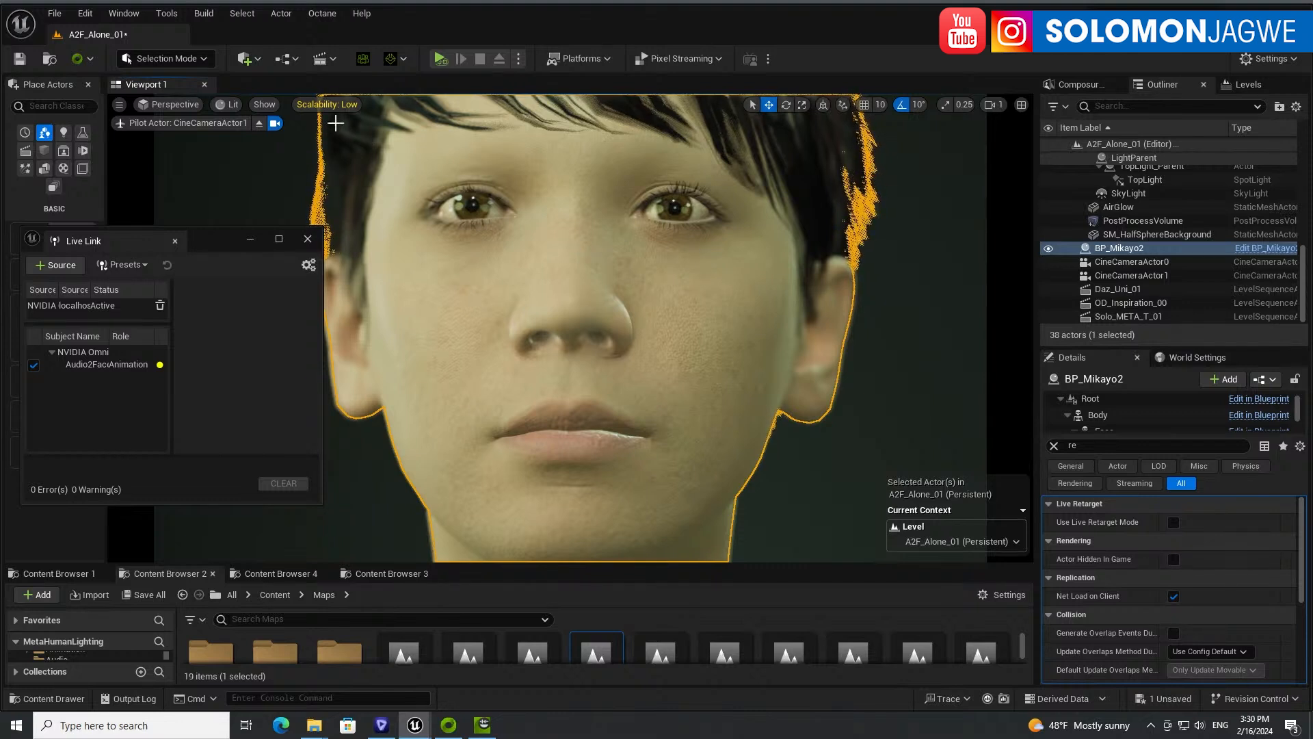
left_click(234, 104)
left_click(268, 160)
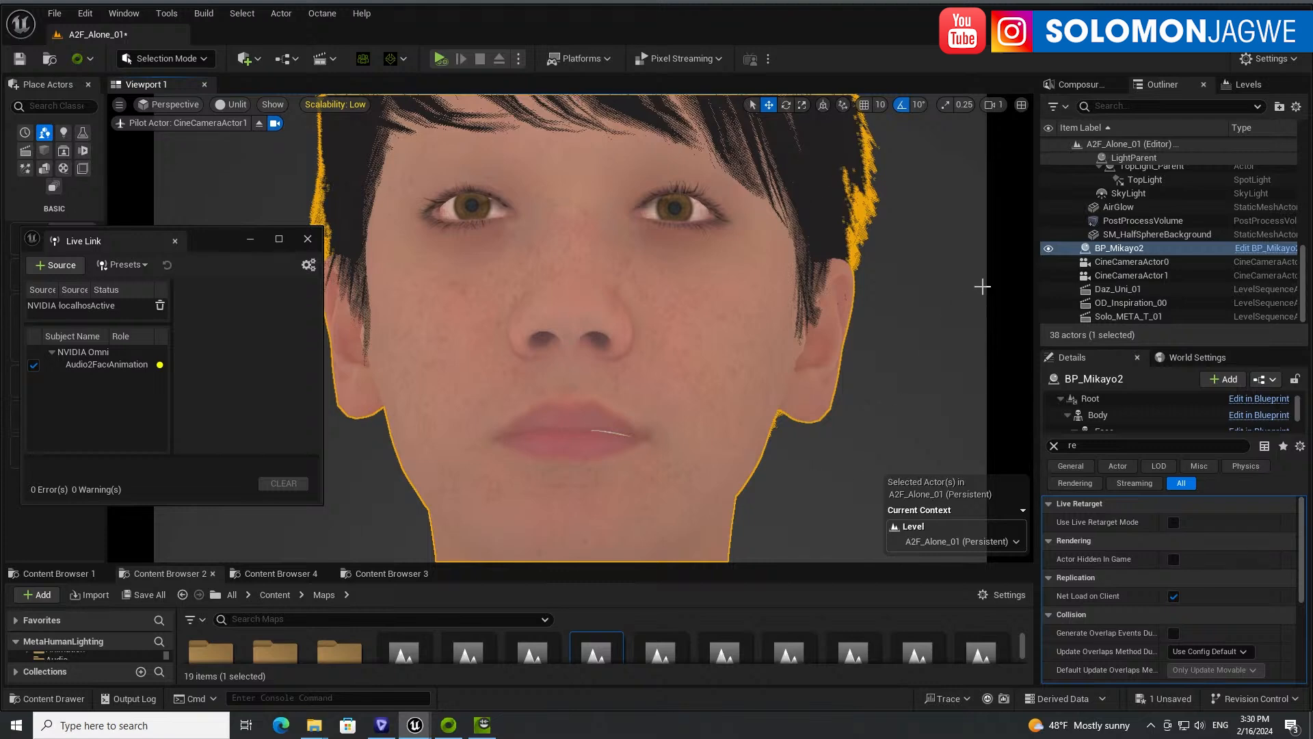
- Reveal the Take Recorder beside the viewport and name its slate A2F_AnimationA
left_click_drag(1035, 281, 723, 300)
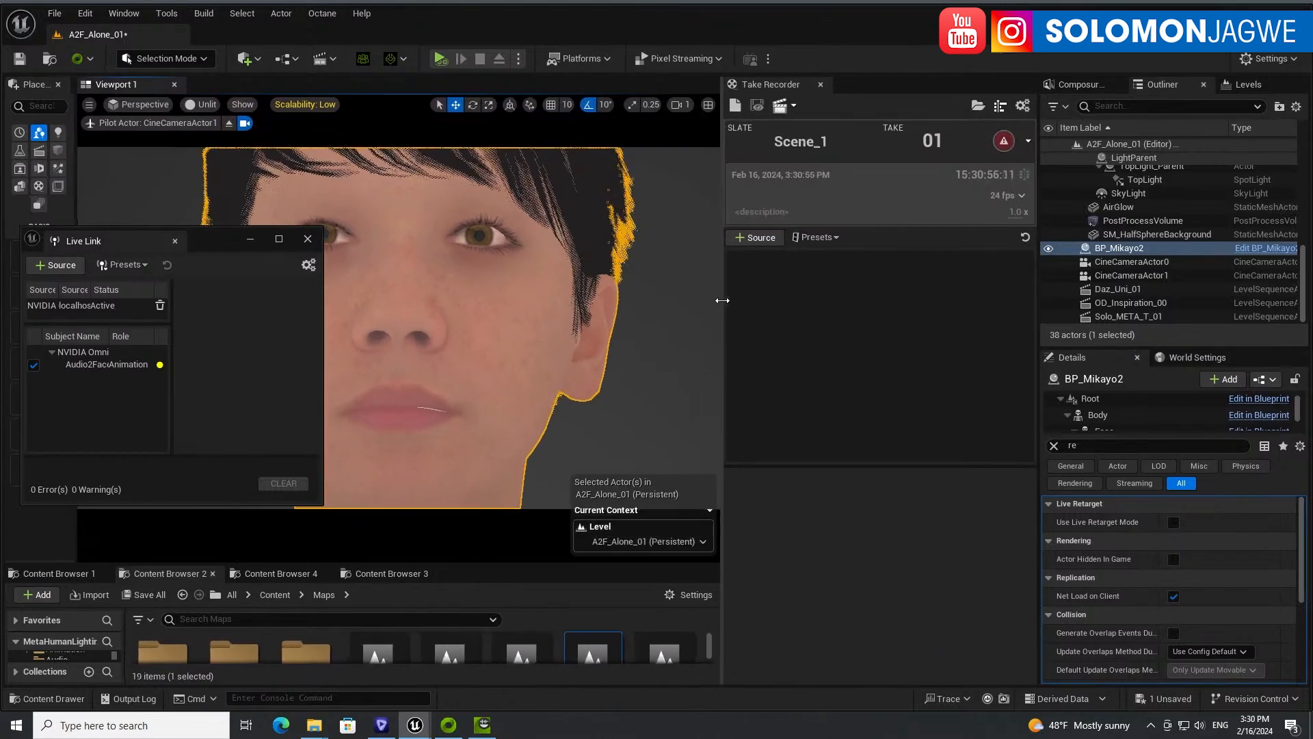
left_click(826, 142)
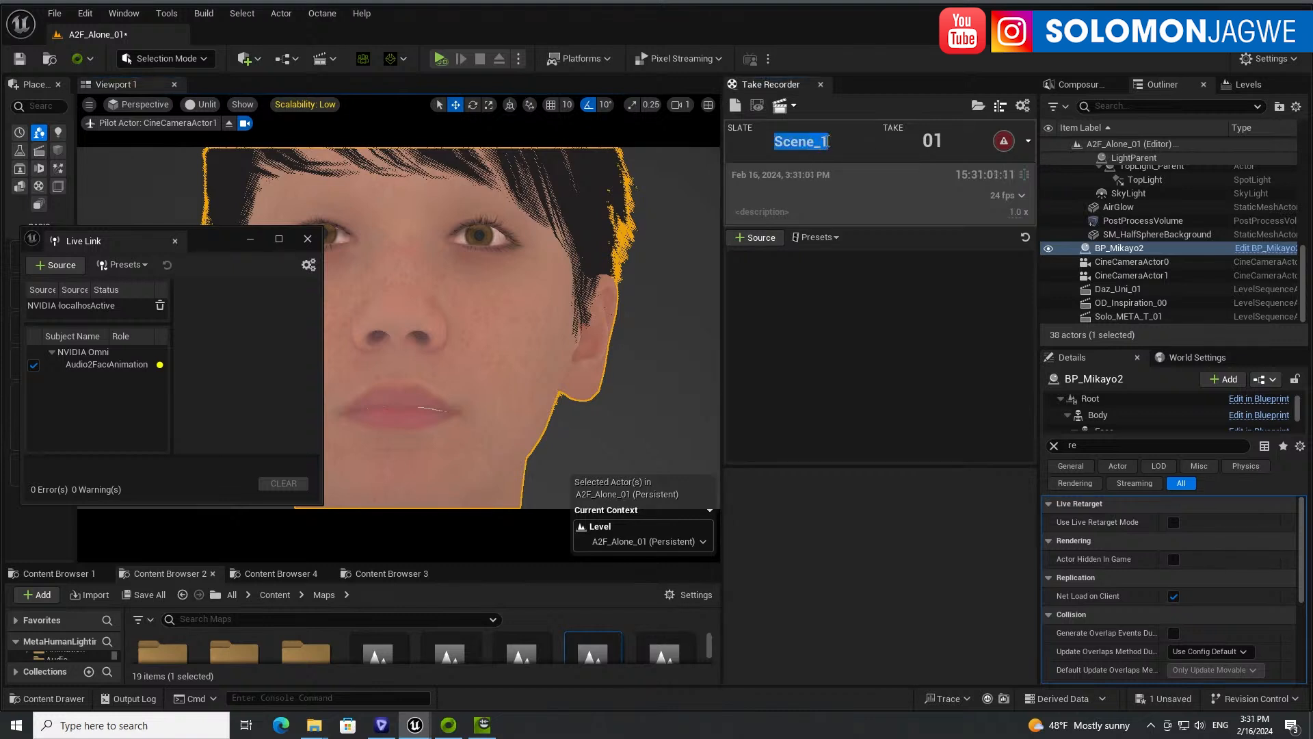
key("BackSpace")
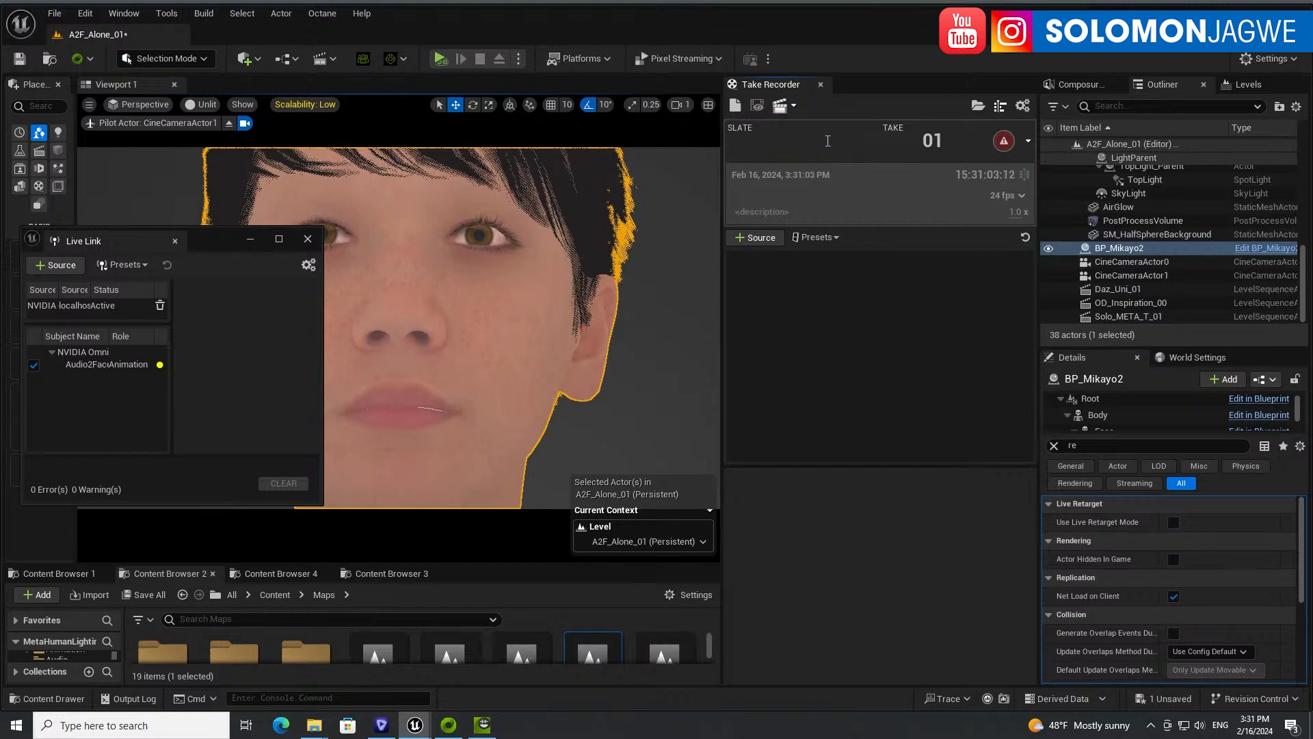
type("A2F_AnimationA")
- Add BP_Mikayo2 to the Take Recorder as a recording source and set the frame rate to 30 fps
left_click_drag(1118, 250, 815, 331)
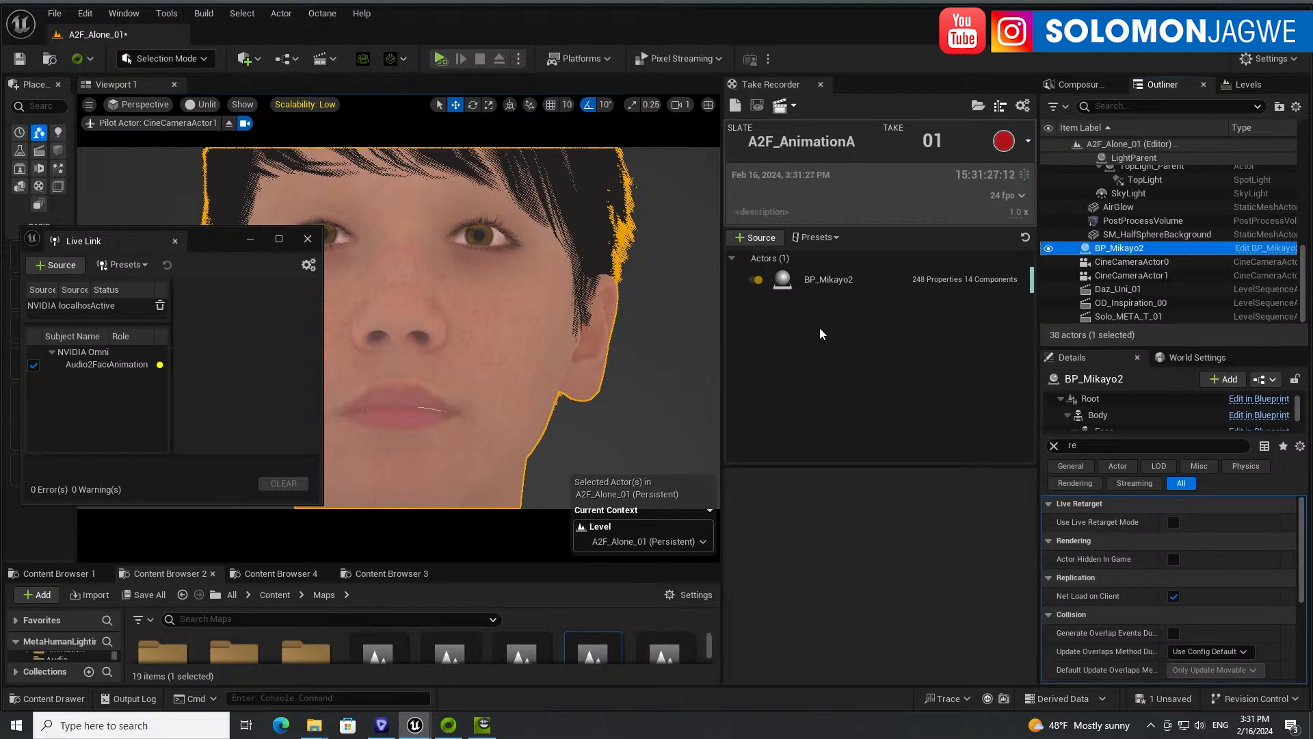
left_click(1020, 196)
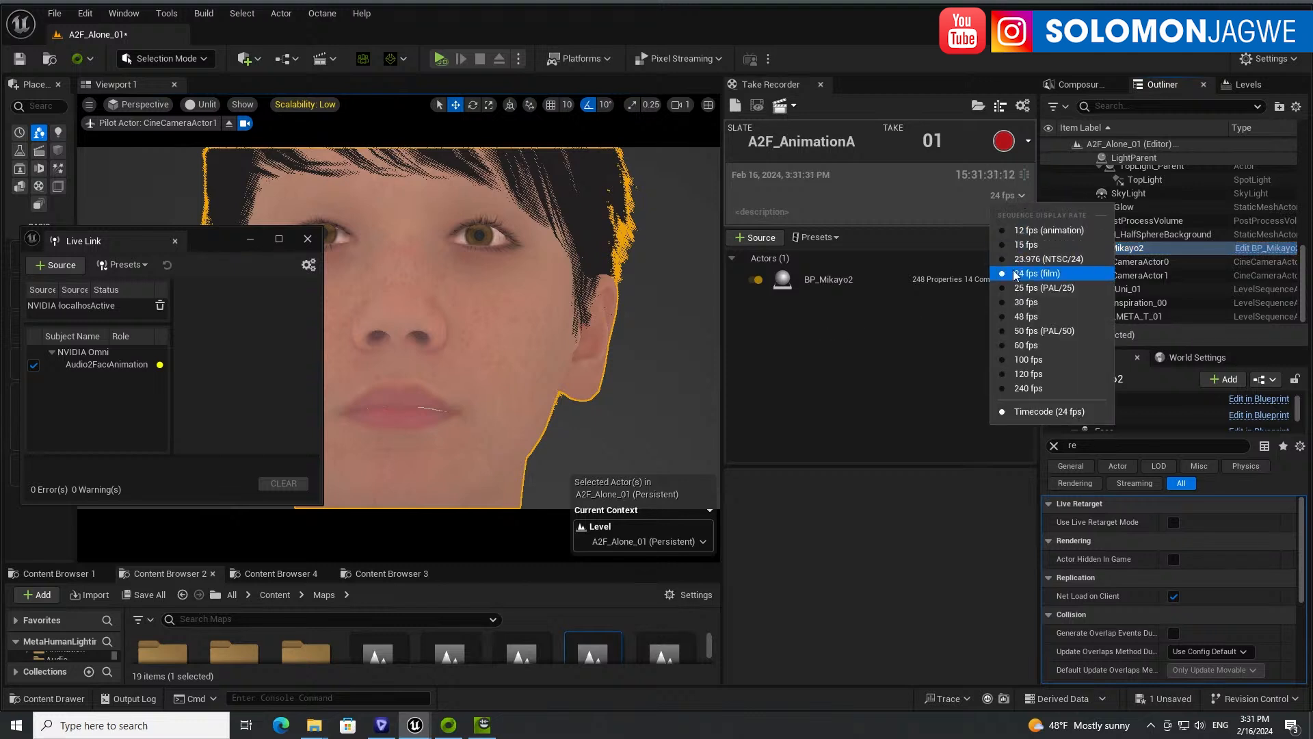
left_click(1015, 302)
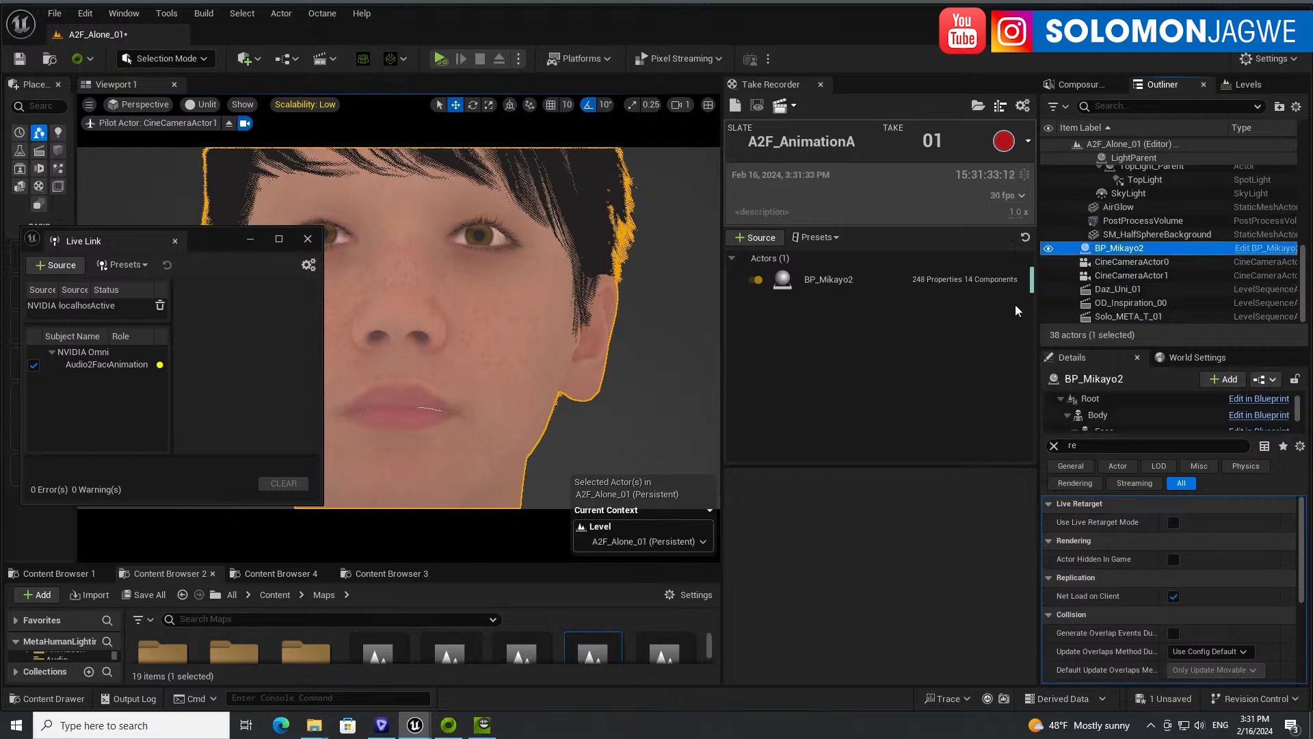
- Switch to Audio2Face, check the playback FPS in its data conversion settings and return to the audio player
left_click(482, 725)
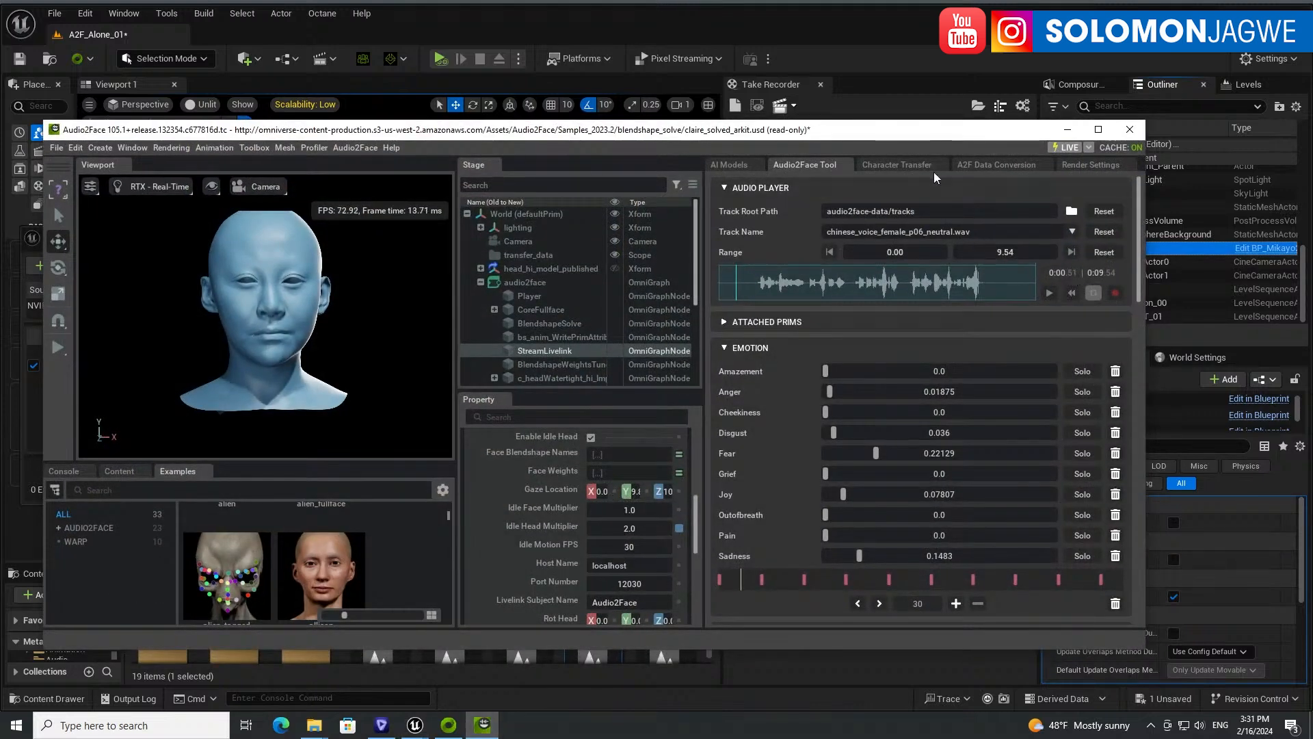
left_click(985, 165)
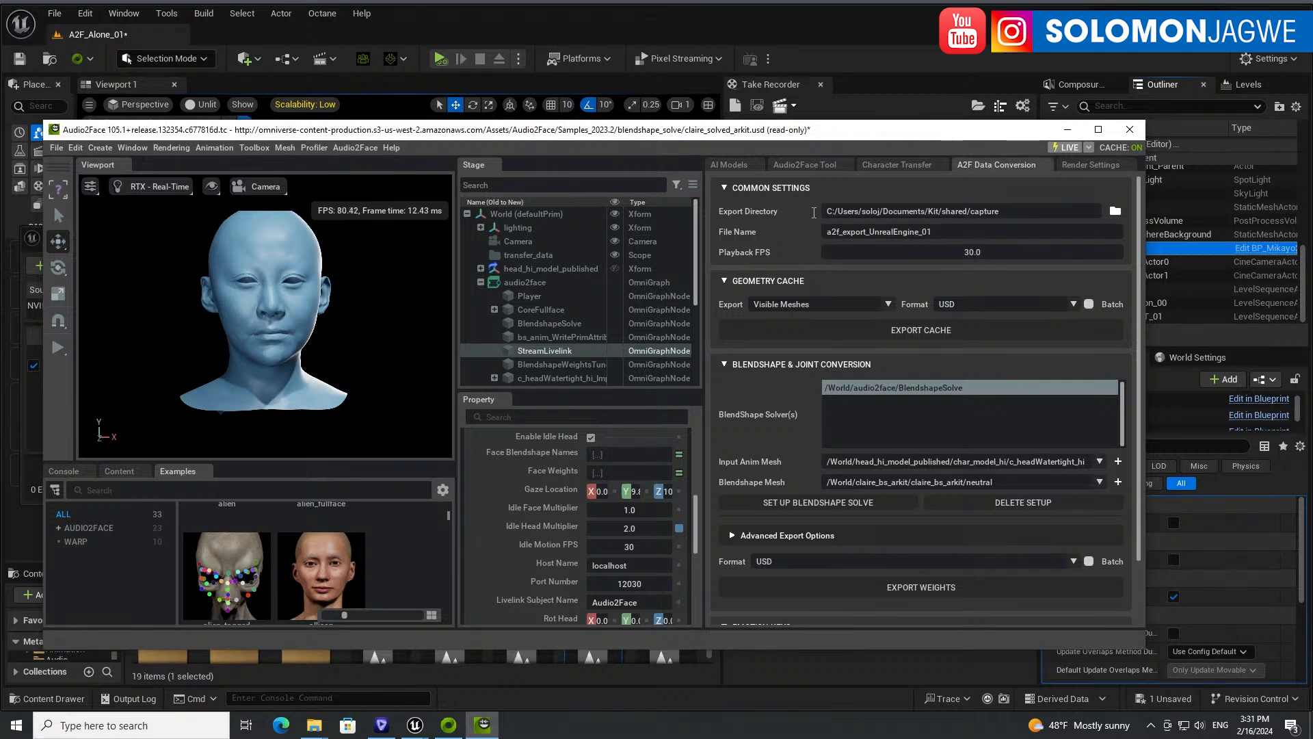
left_click(786, 165)
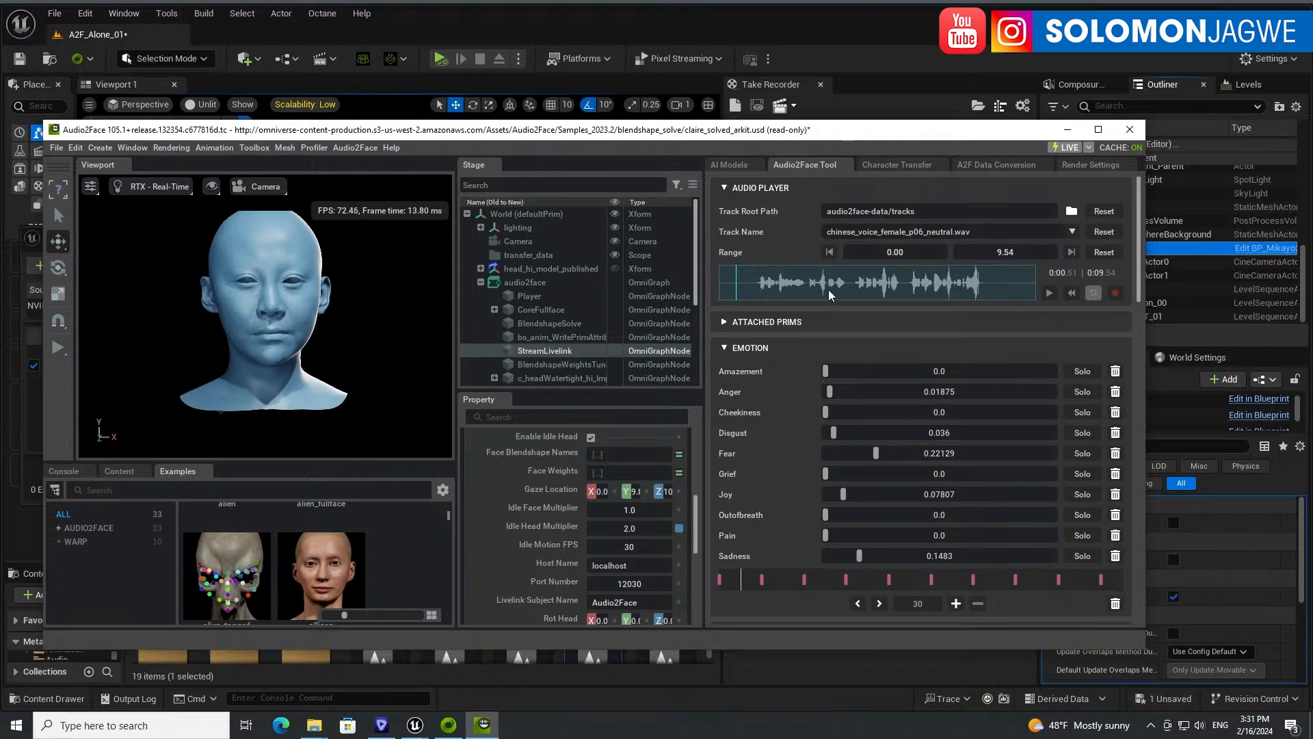
- Reposition the Audio2Face window so the Take Recorder's slate and record control stay uncovered, and return to Unreal
left_click_drag(793, 130, 795, 467)
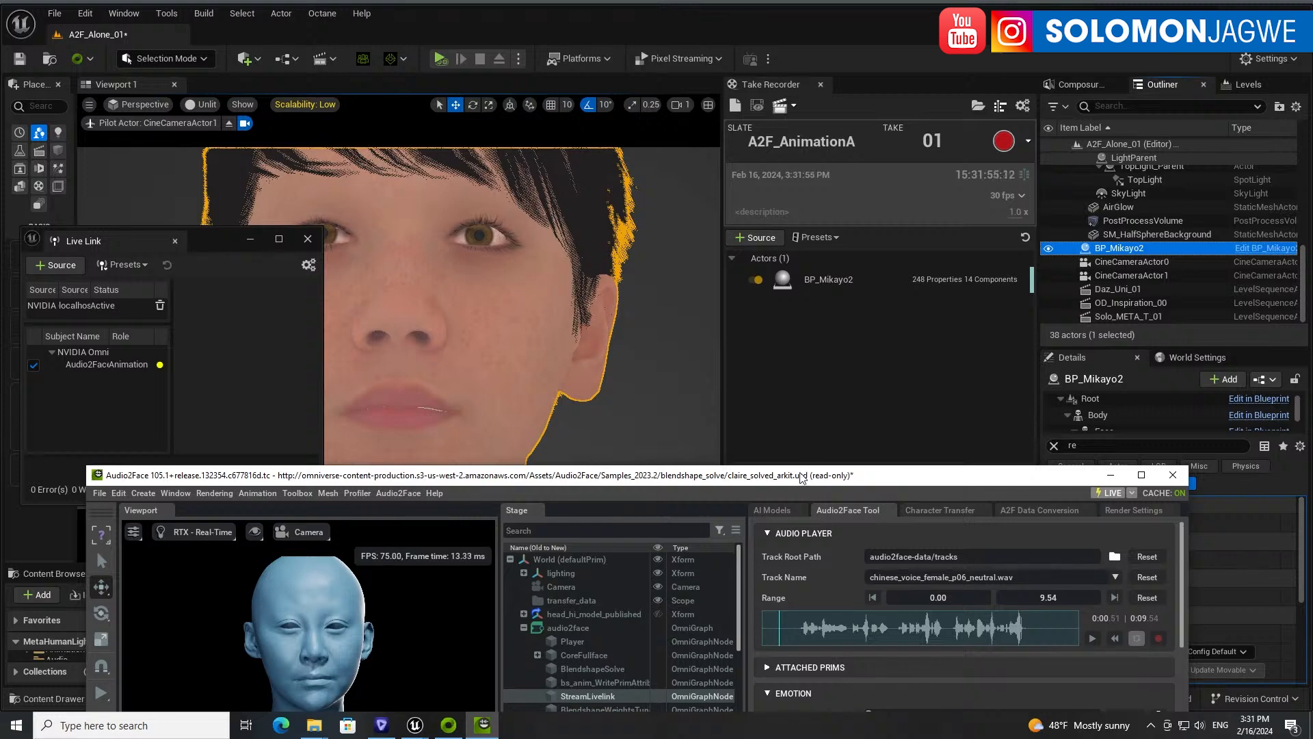
left_click_drag(803, 477, 784, 154)
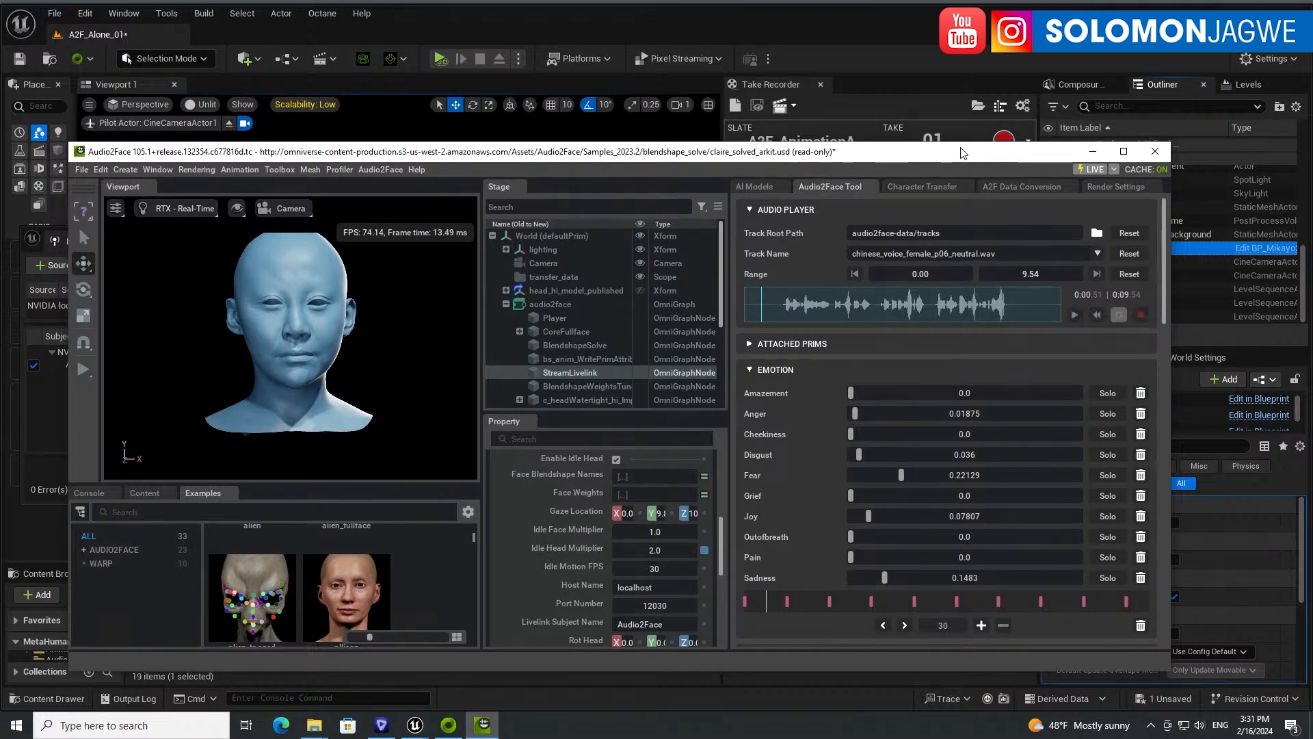
left_click_drag(986, 156, 984, 233)
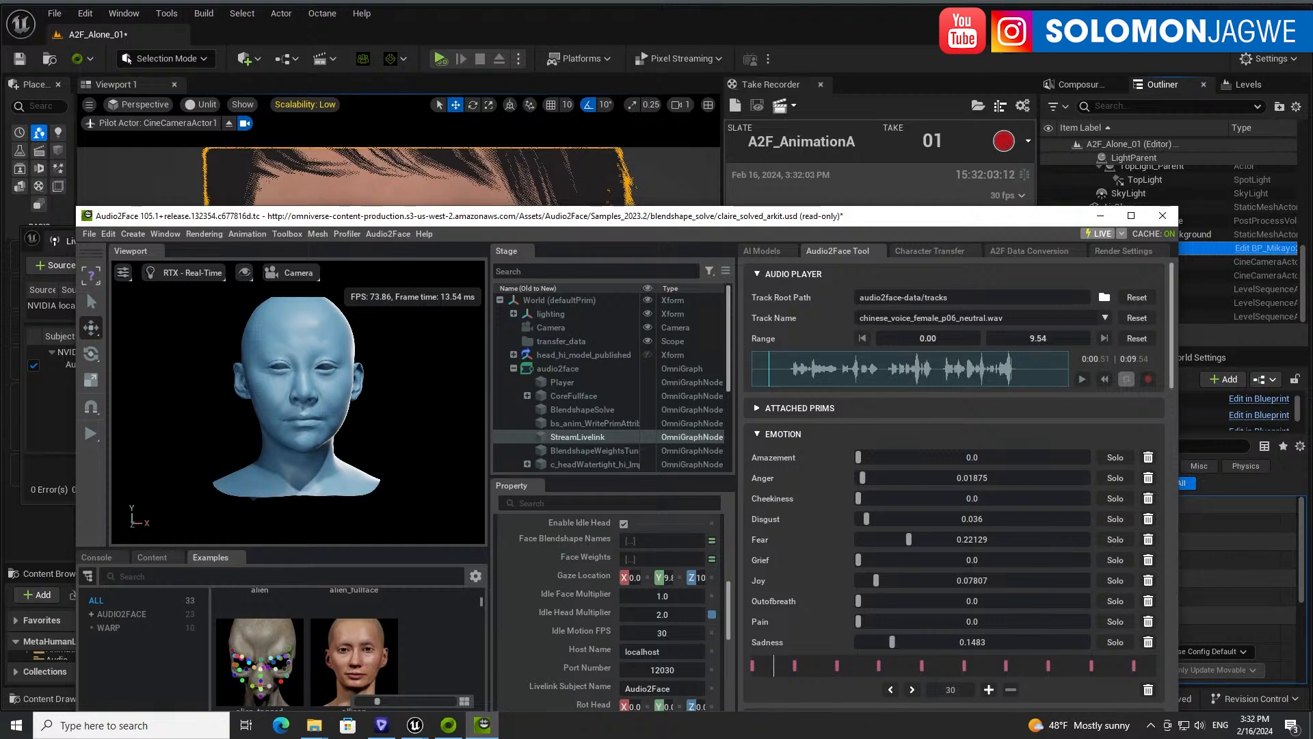
left_click(1007, 171)
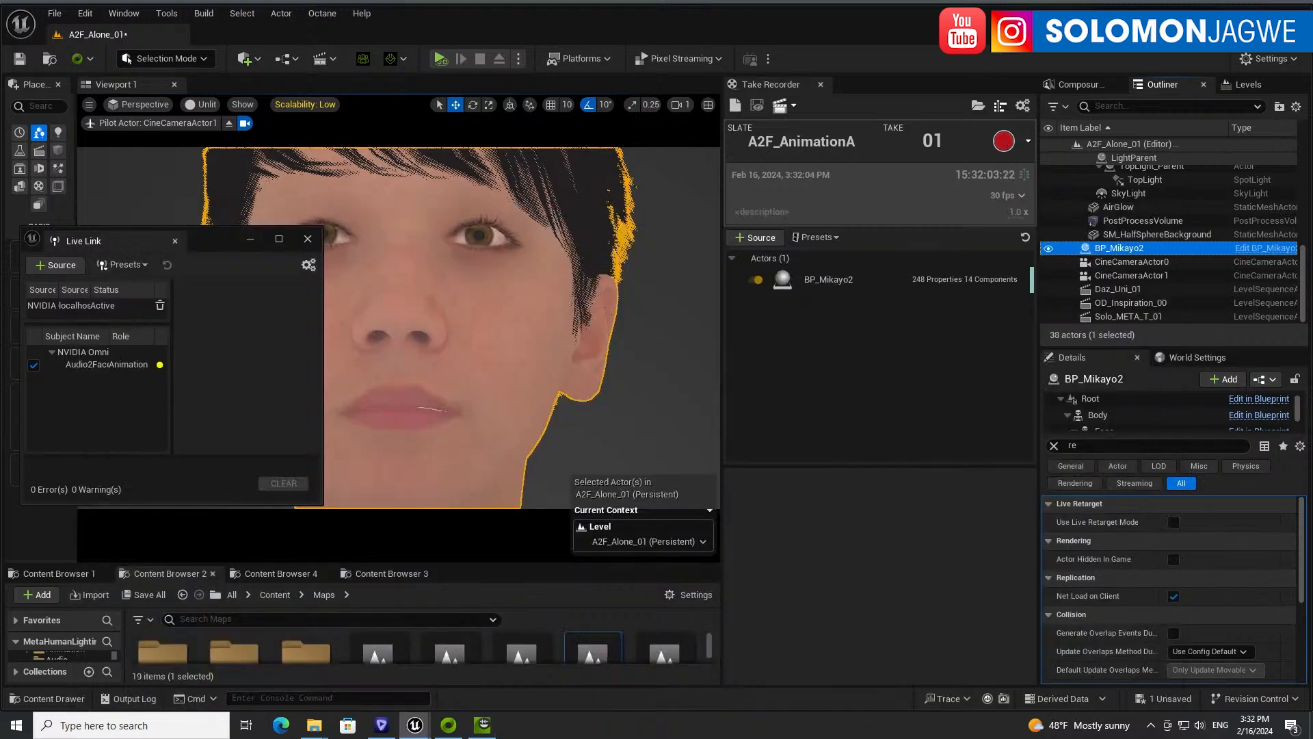
- Record a take of BP_Mikayo2 while playing the Audio2Face track from the start, keeping the MetaHuman's eyes in view
left_click(1005, 144)
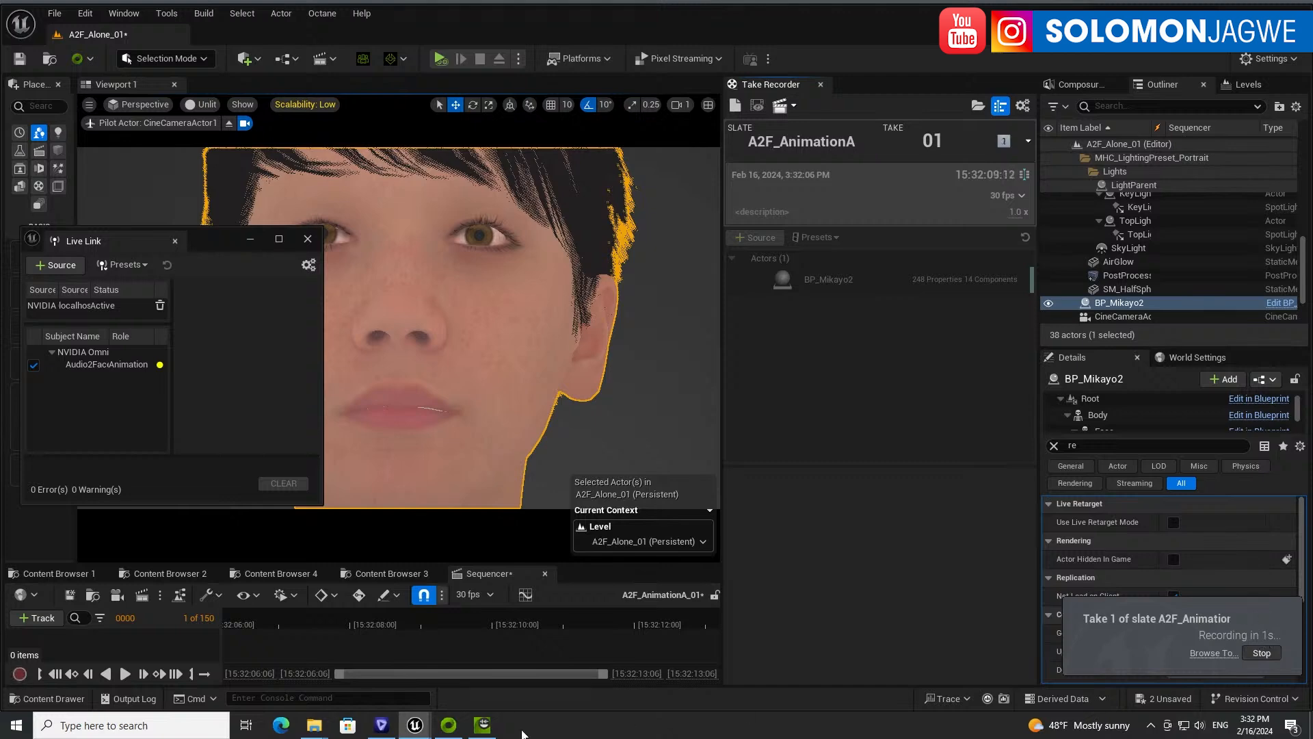
left_click(482, 725)
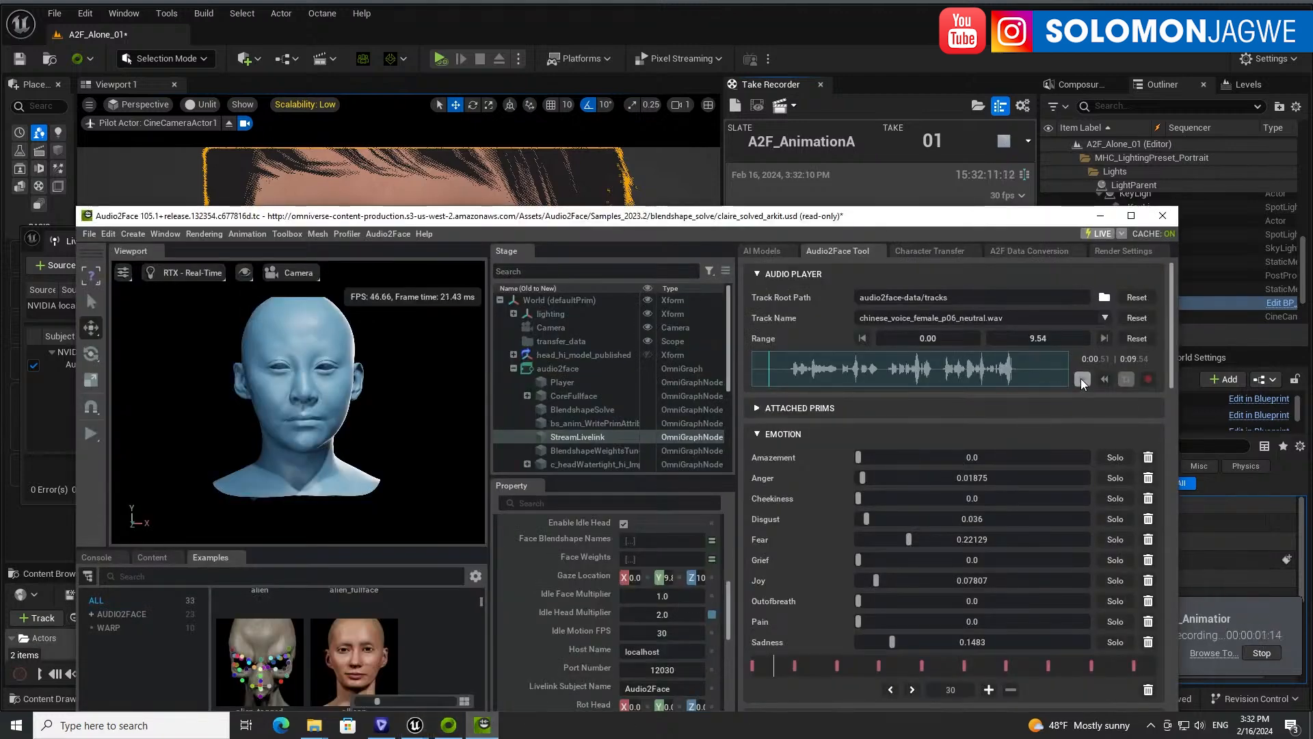
left_click_drag(769, 379, 731, 380)
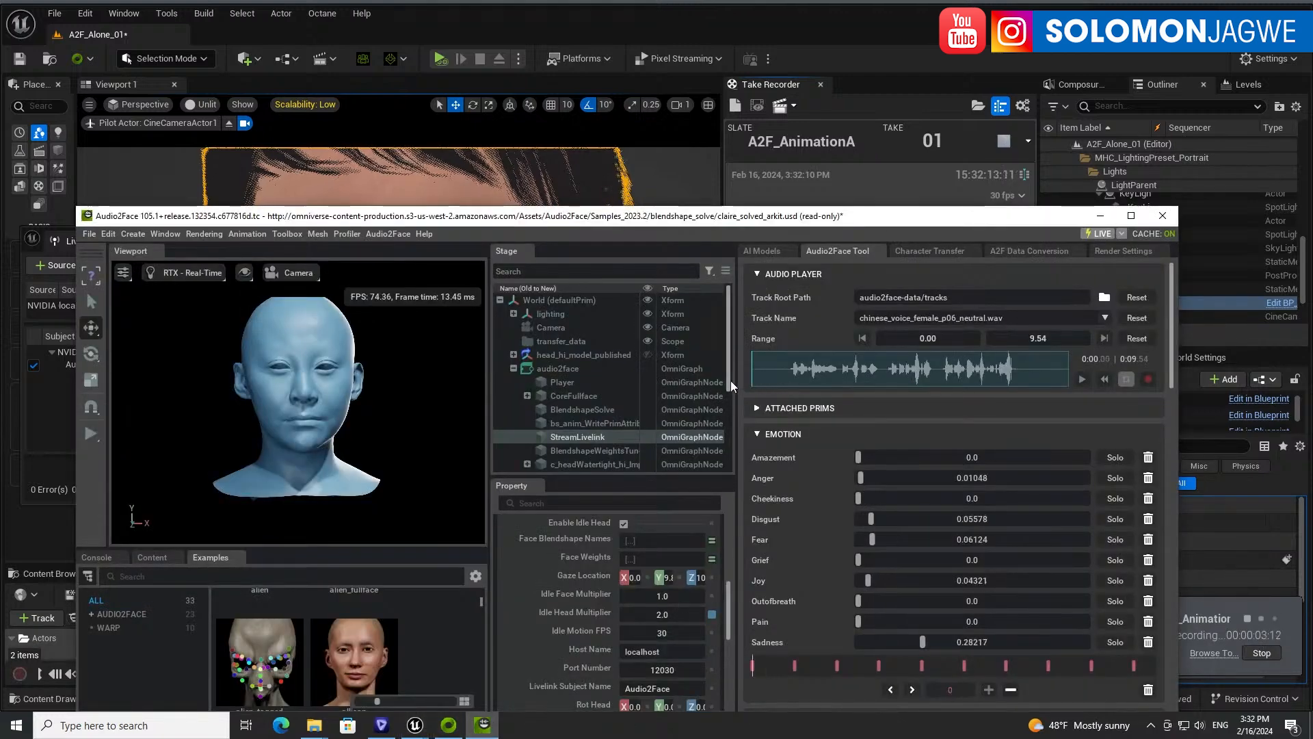
left_click(1081, 382)
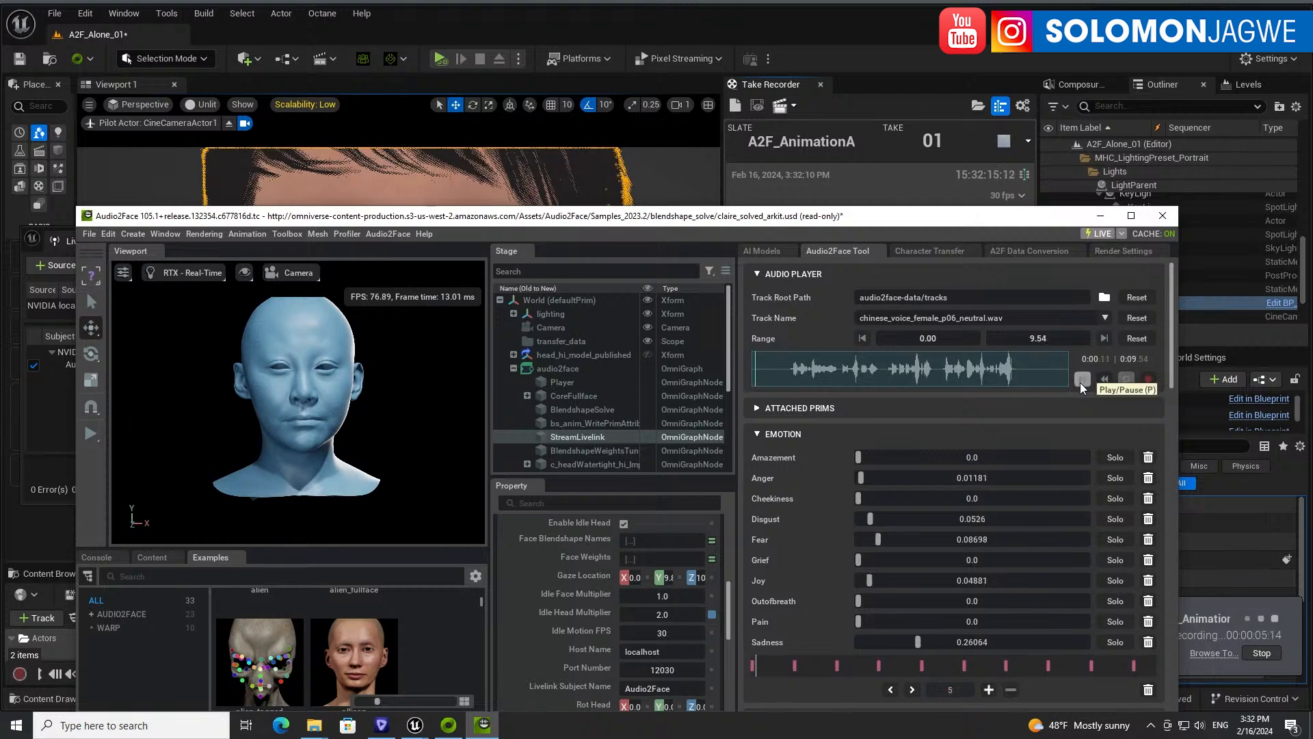
left_click_drag(881, 224, 607, 403)
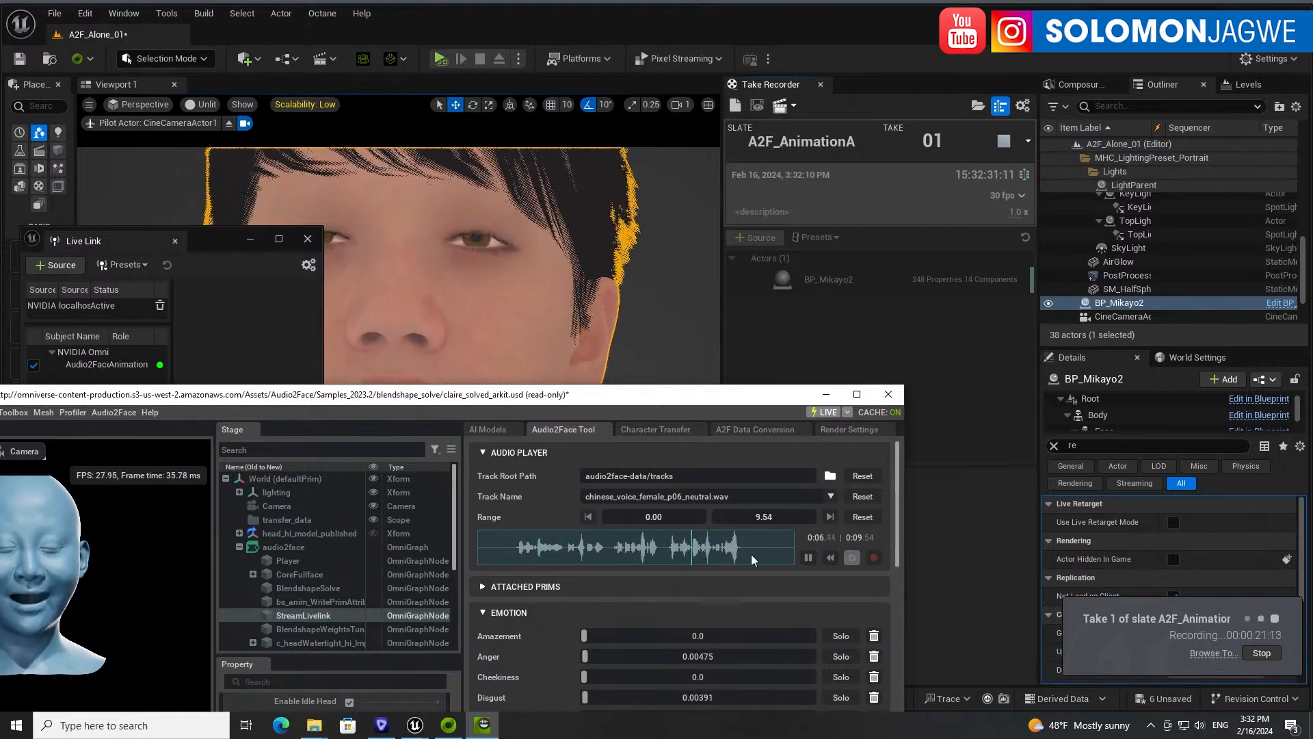
- Stop the take recording, pause the Audio2Face audio track and raise its window back into full view
left_click(1264, 653)
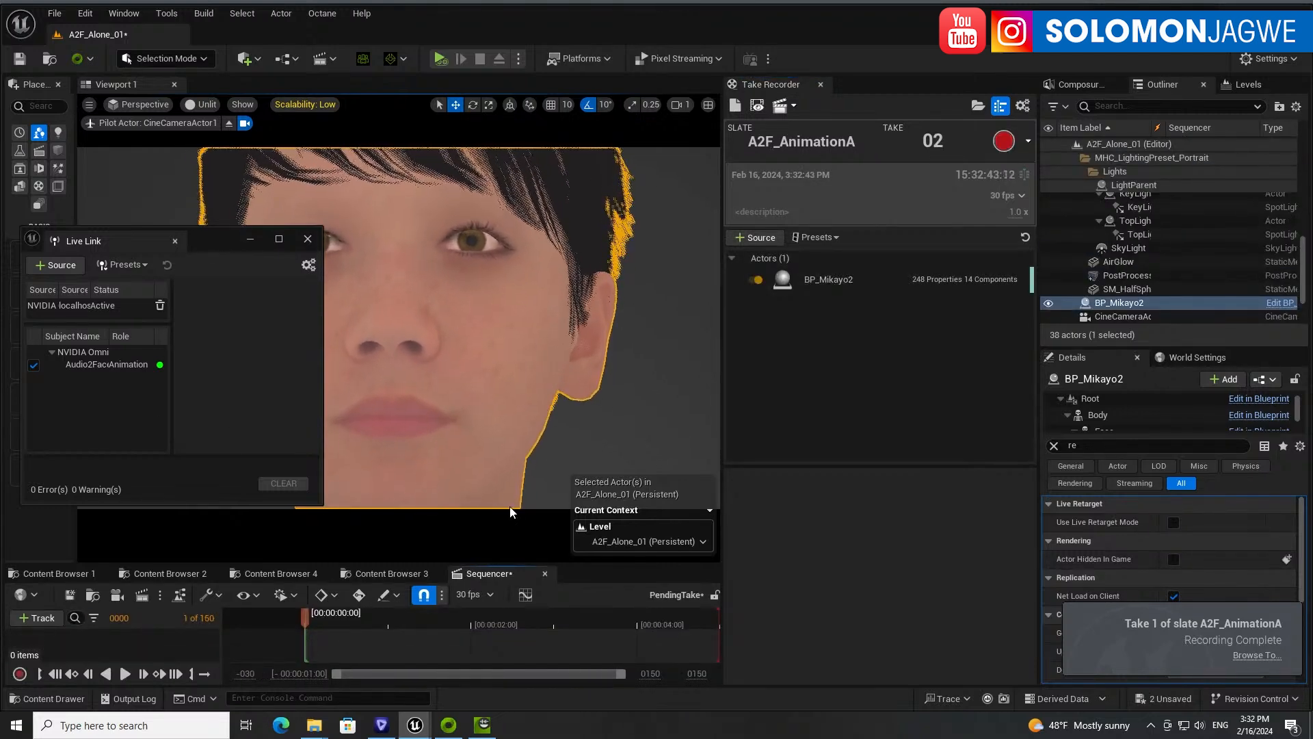
left_click(483, 725)
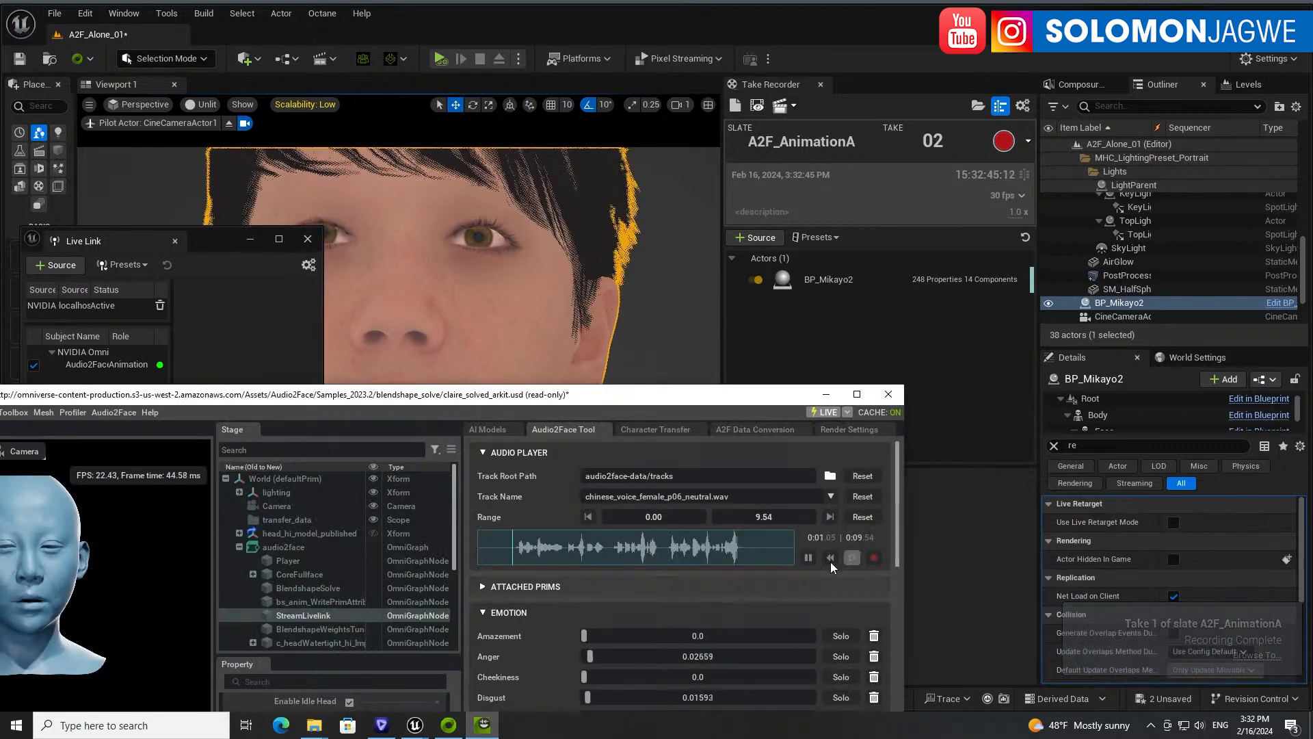
left_click(808, 559)
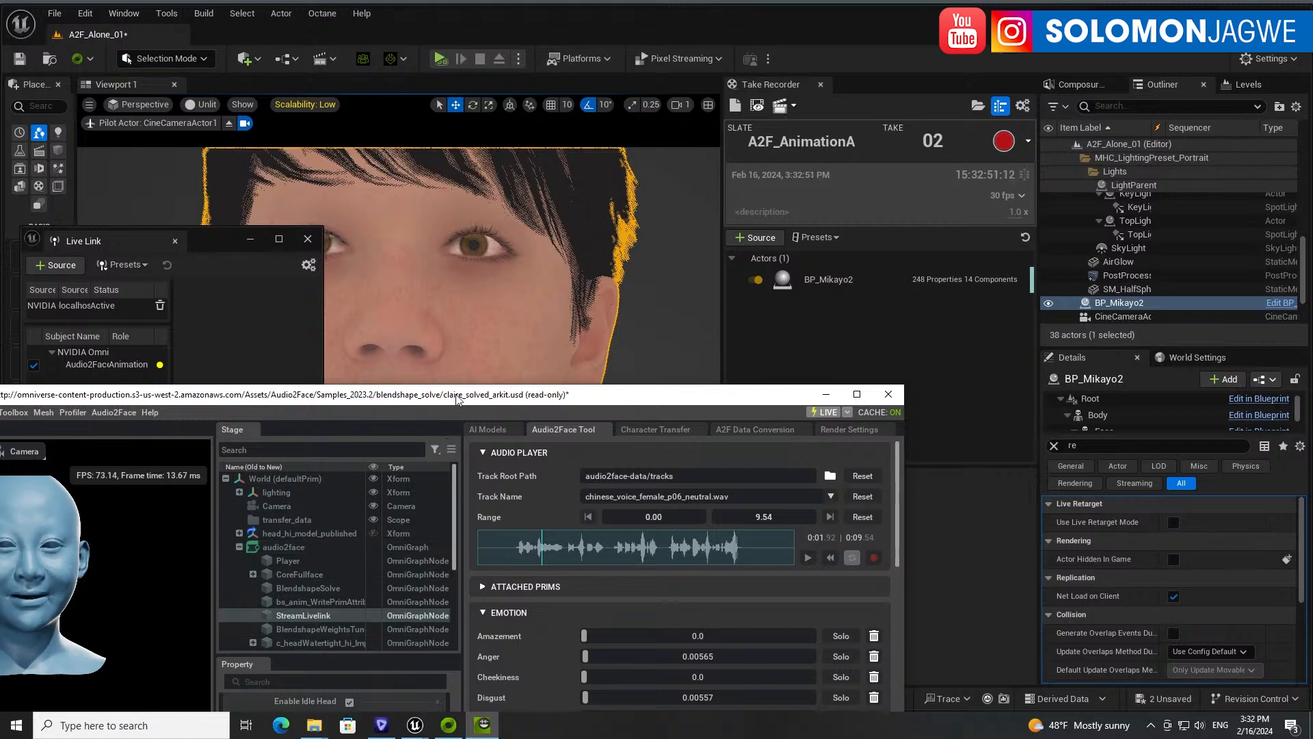
left_click_drag(458, 397, 740, 138)
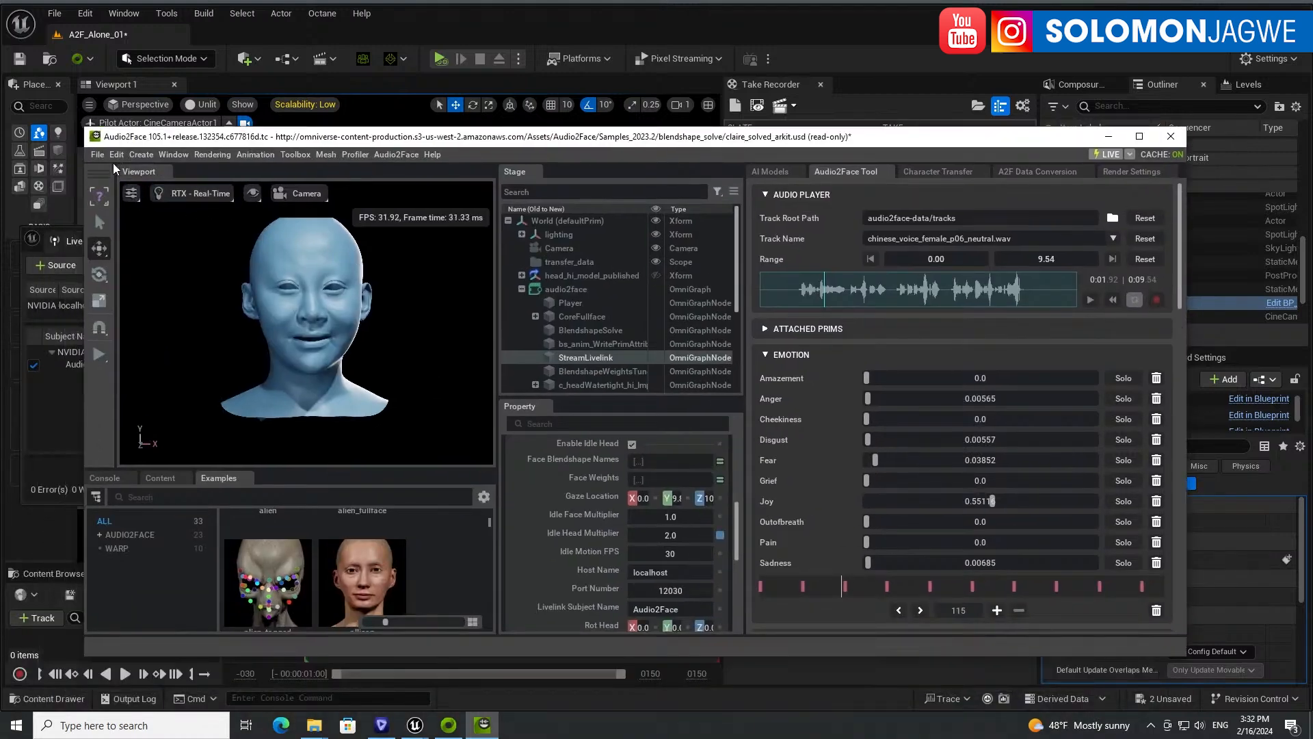
left_click(97, 155)
left_click(1171, 136)
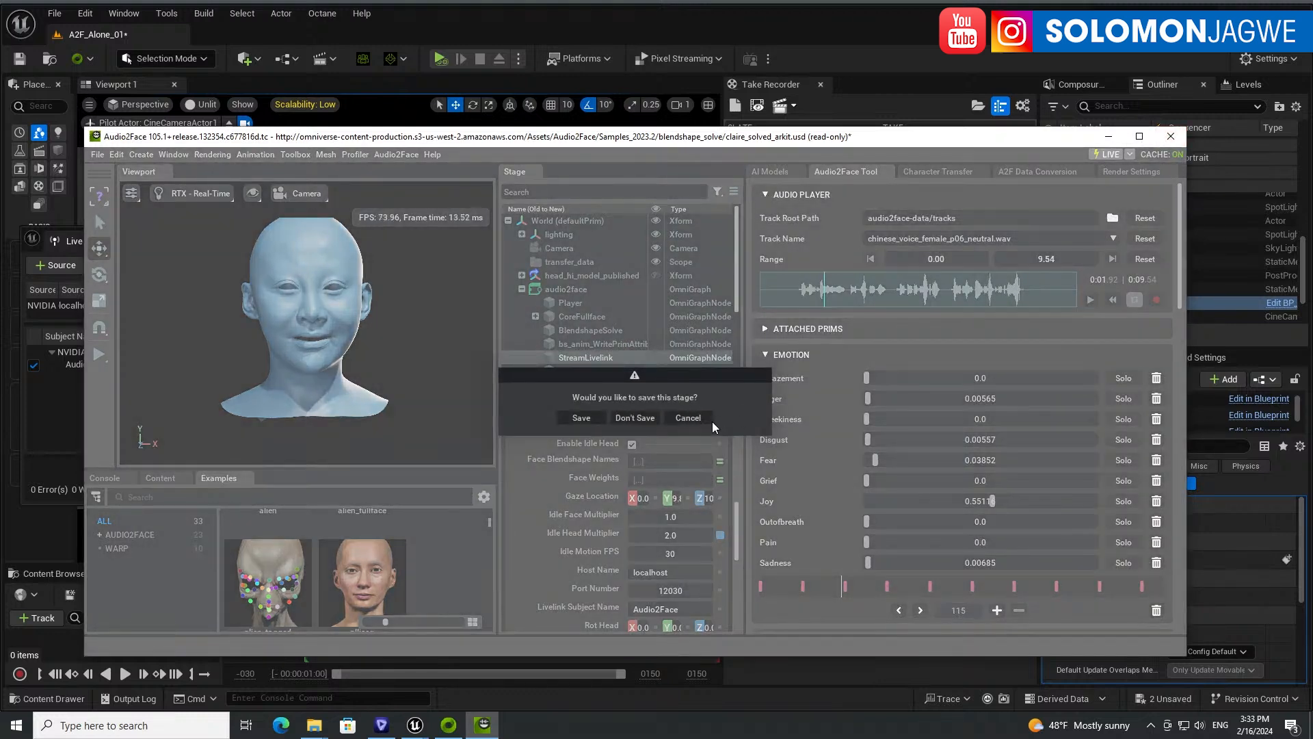
left_click(709, 420)
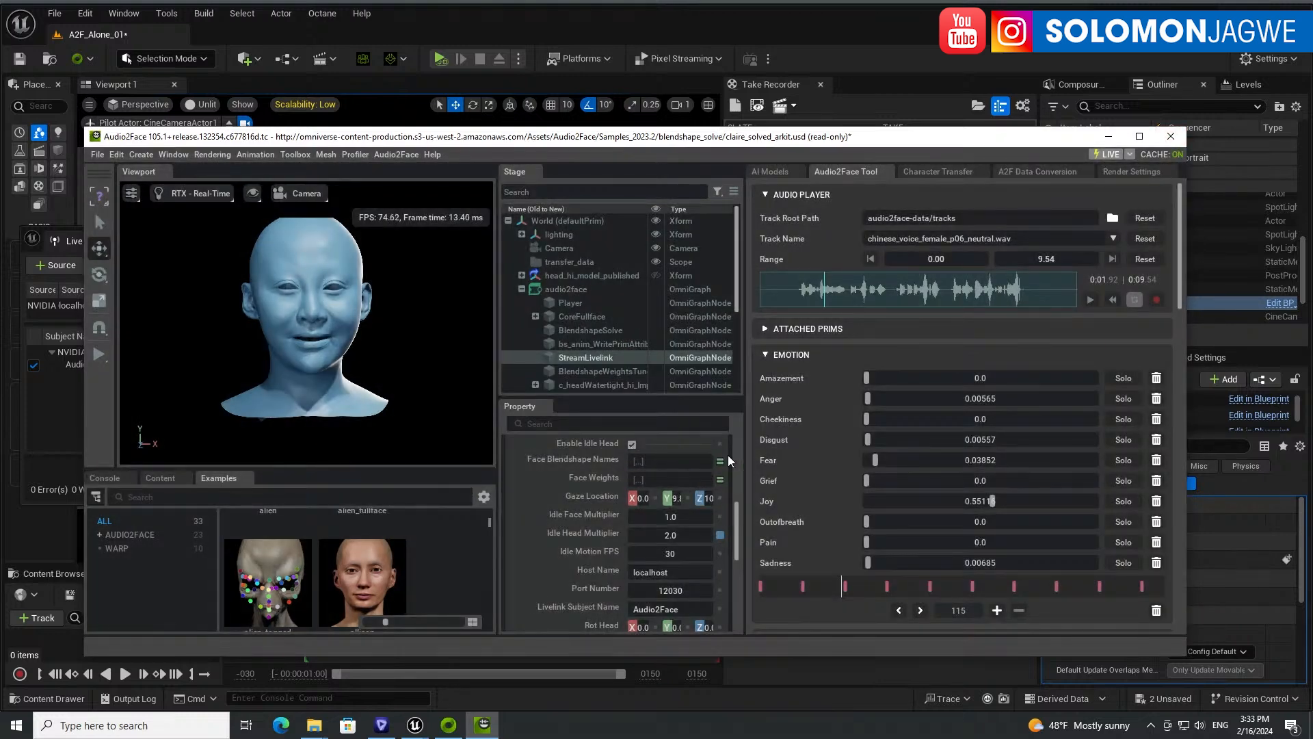
- Deactivate the StreamLivelink node and close Audio2Face without saving the stage
left_click_drag(736, 519, 738, 437)
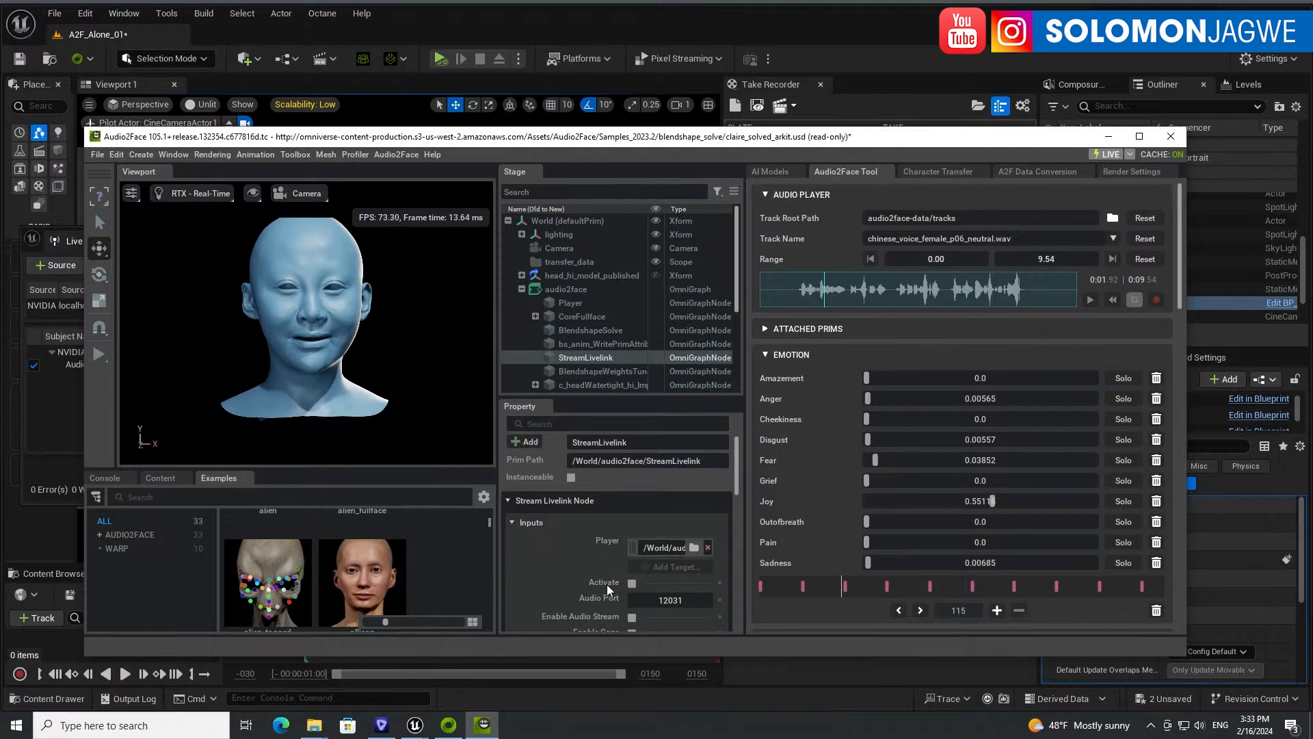
left_click(1170, 137)
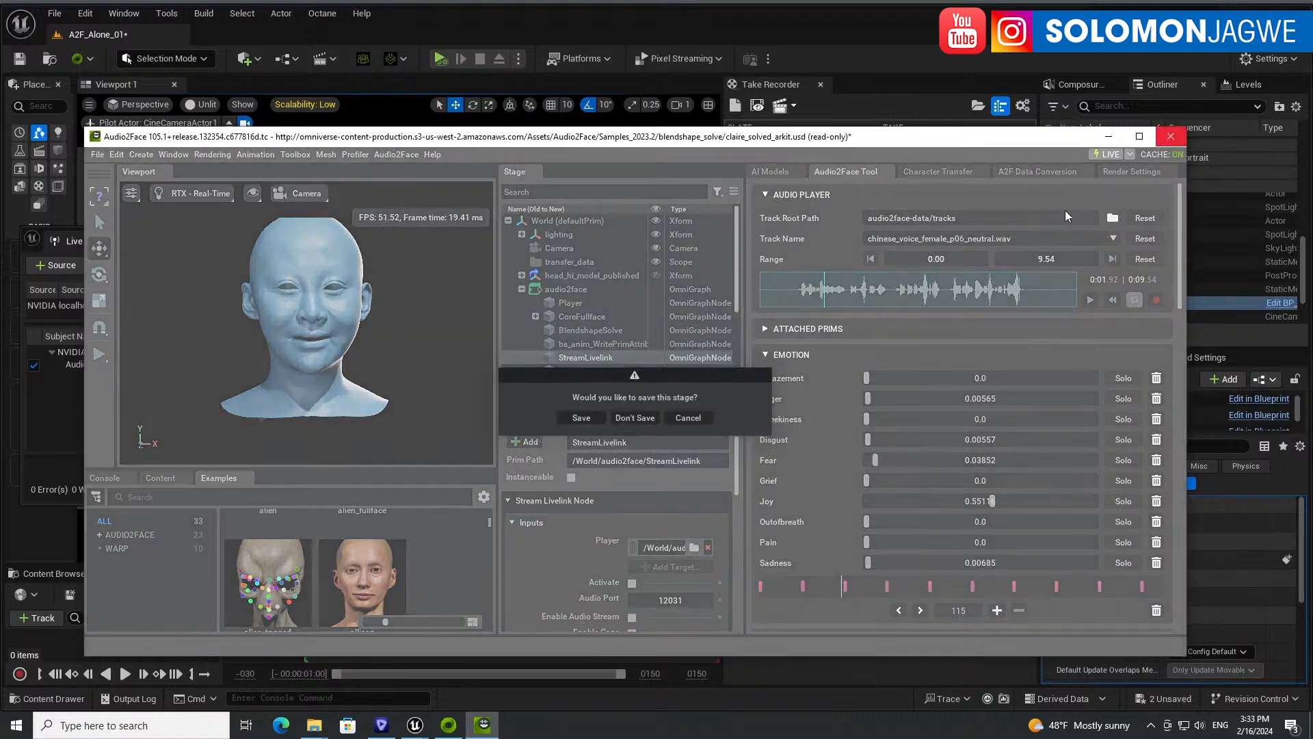
left_click(636, 418)
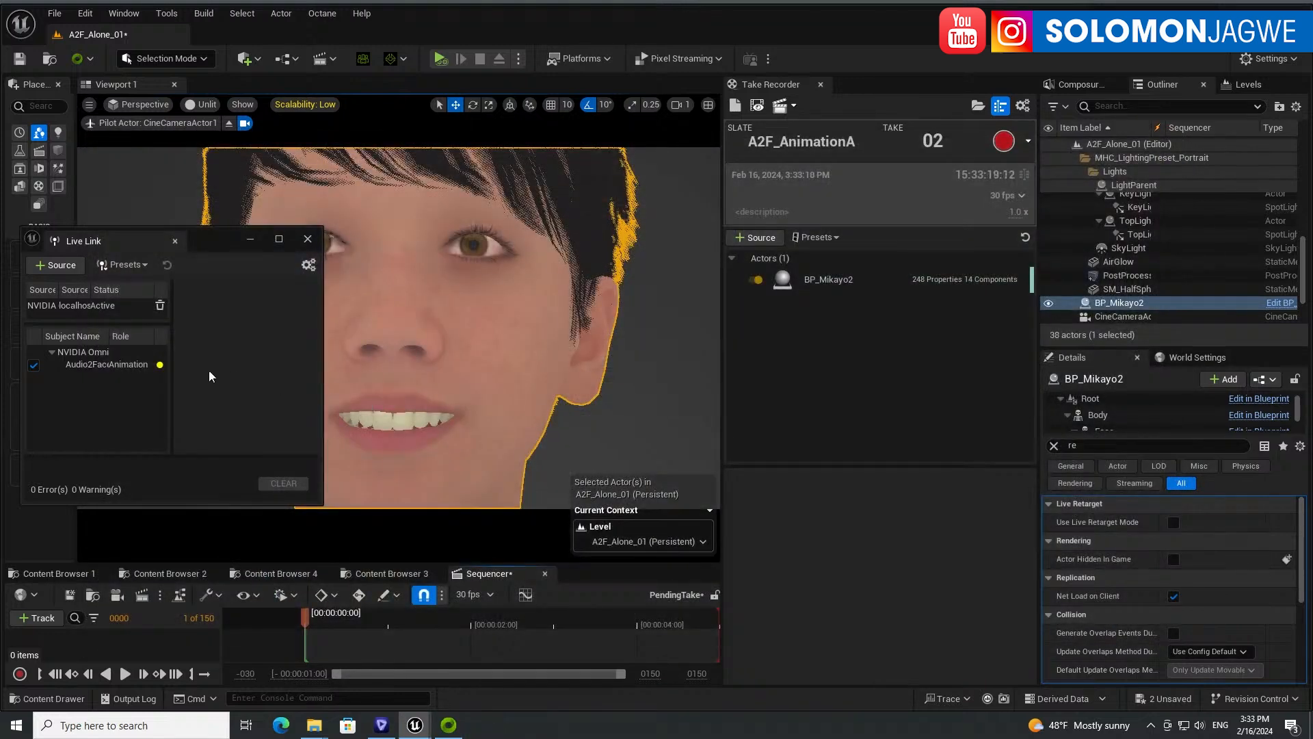
- Remove the NVIDIA source from Live Link and close the Omniverse Launcher, clearing the view of the MetaHuman's face
left_click(158, 305)
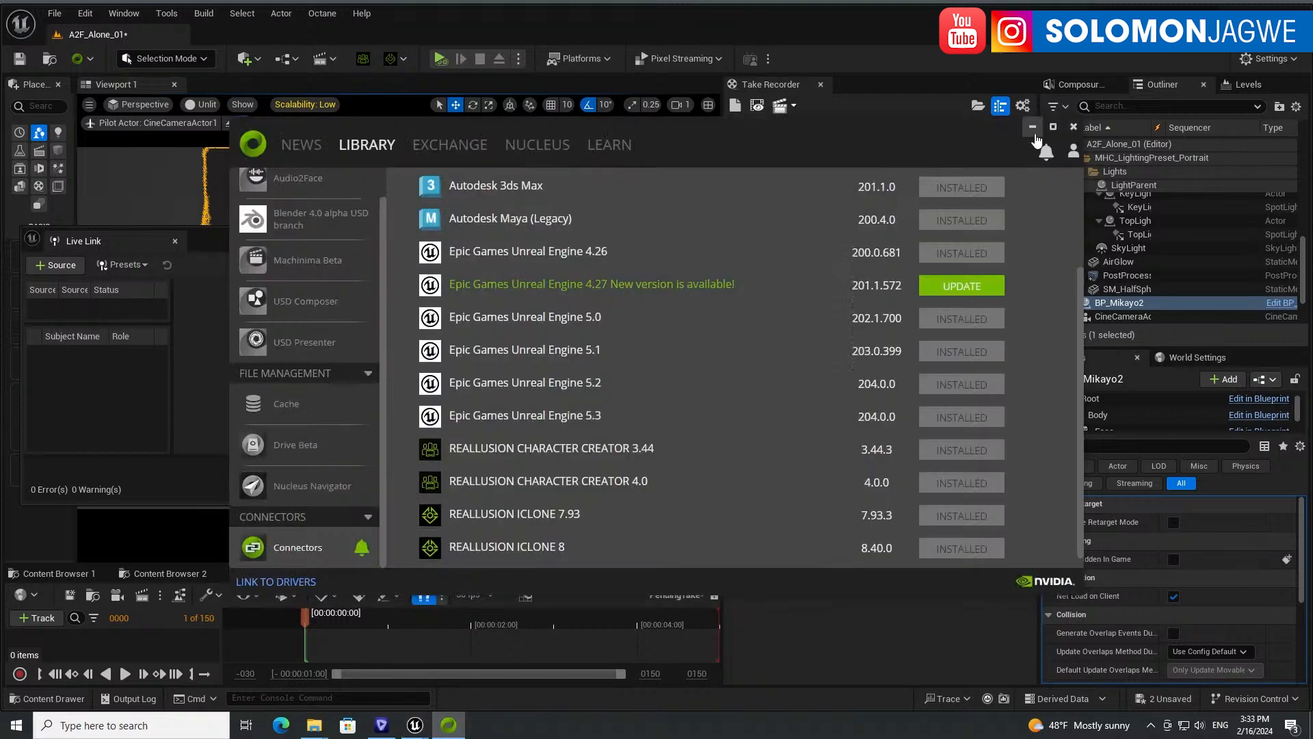
left_click_drag(844, 145, 758, 172)
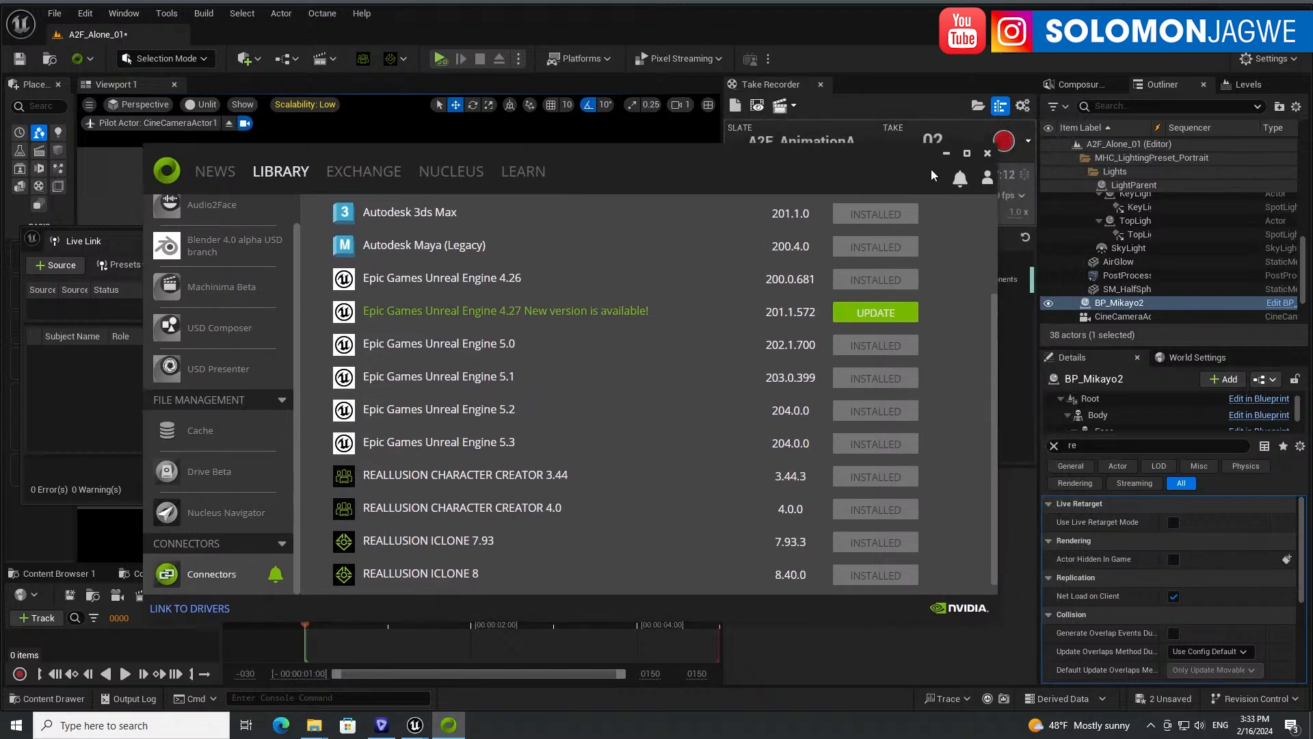
left_click(987, 154)
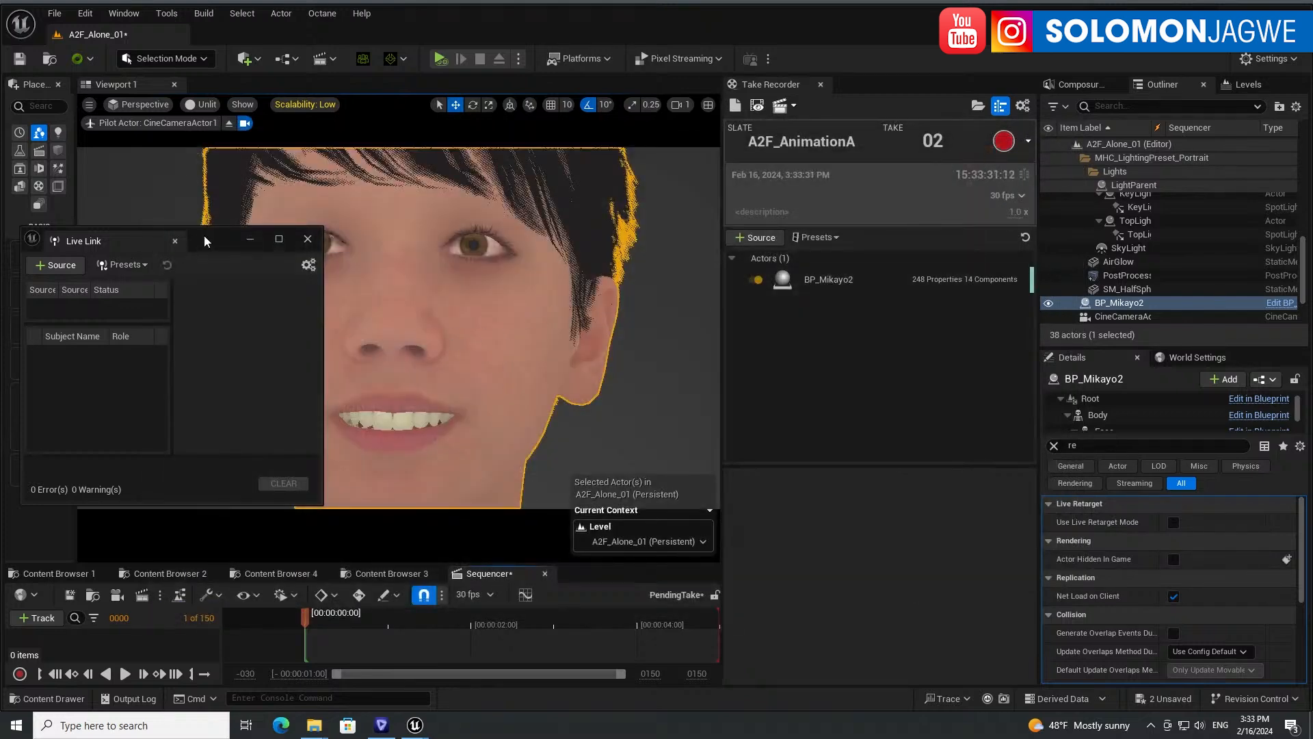
left_click_drag(204, 235, 714, 348)
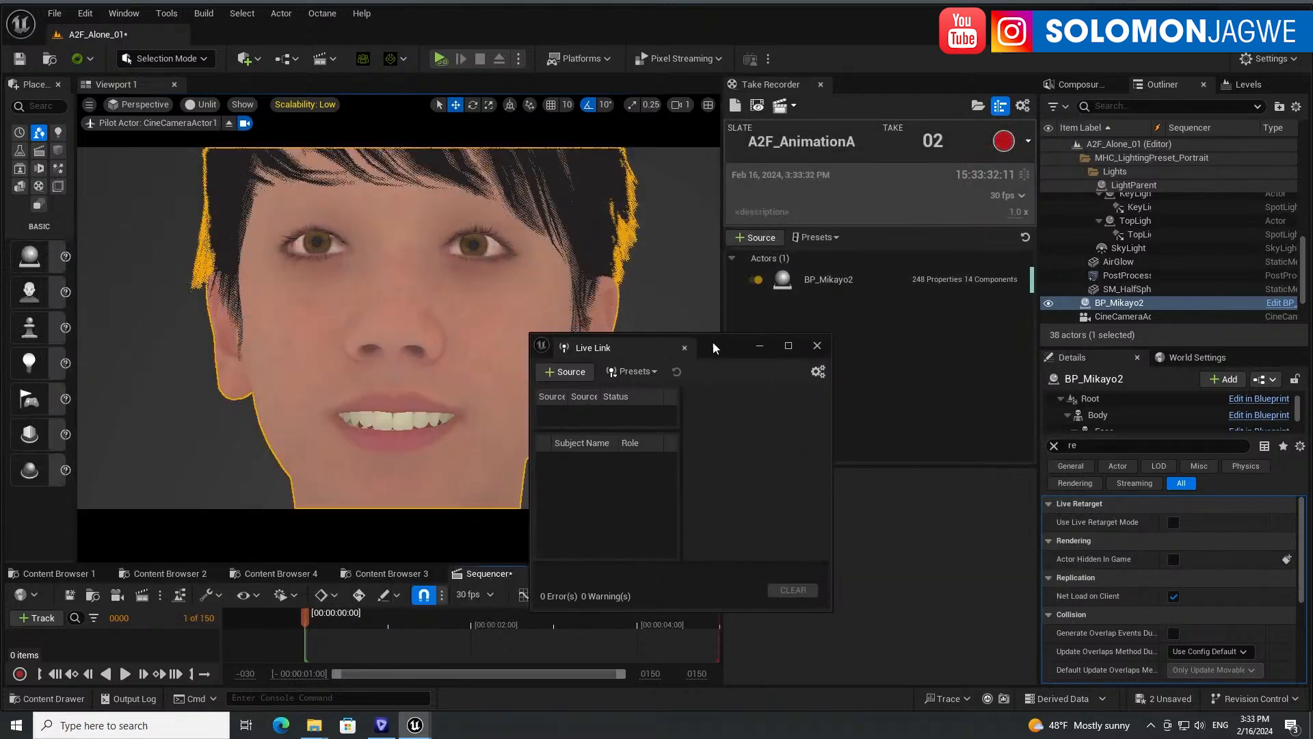
- Put the Live Link window away and open the last recorded take of A2F_AnimationA for review in Sequencer
left_click(759, 347)
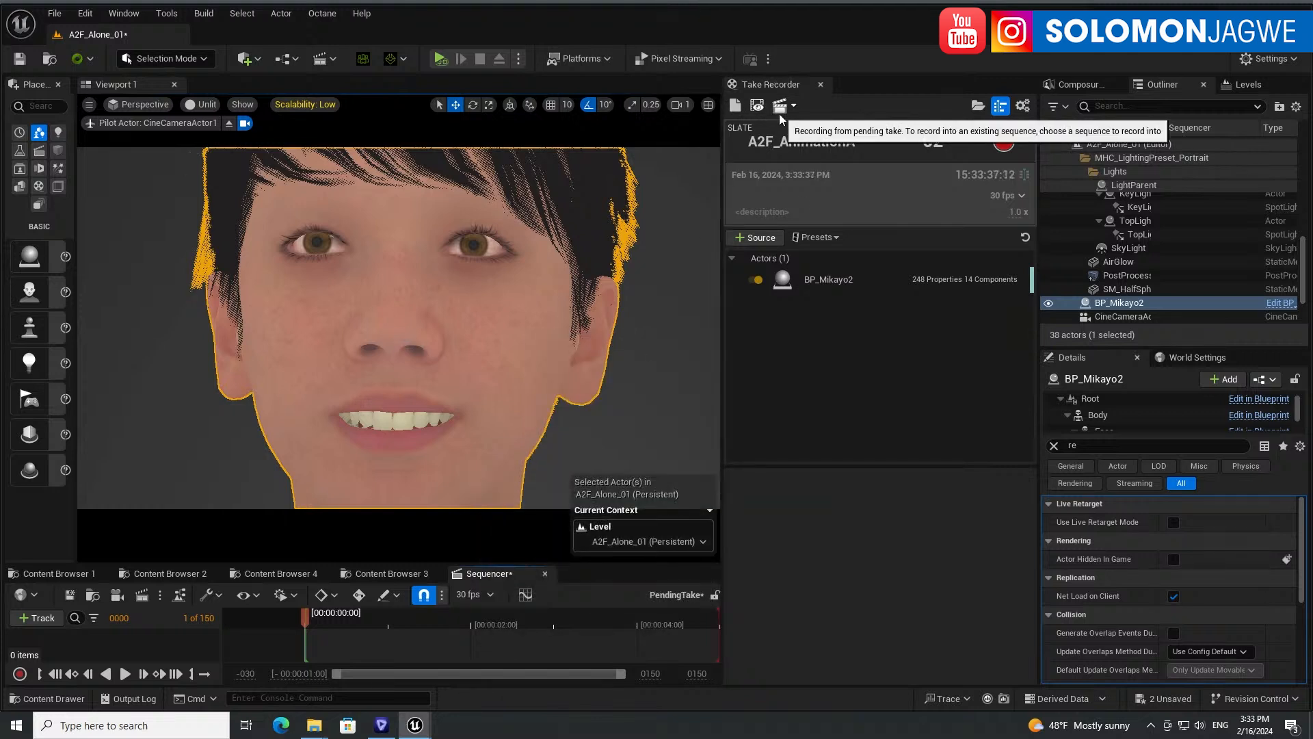
left_click(794, 105)
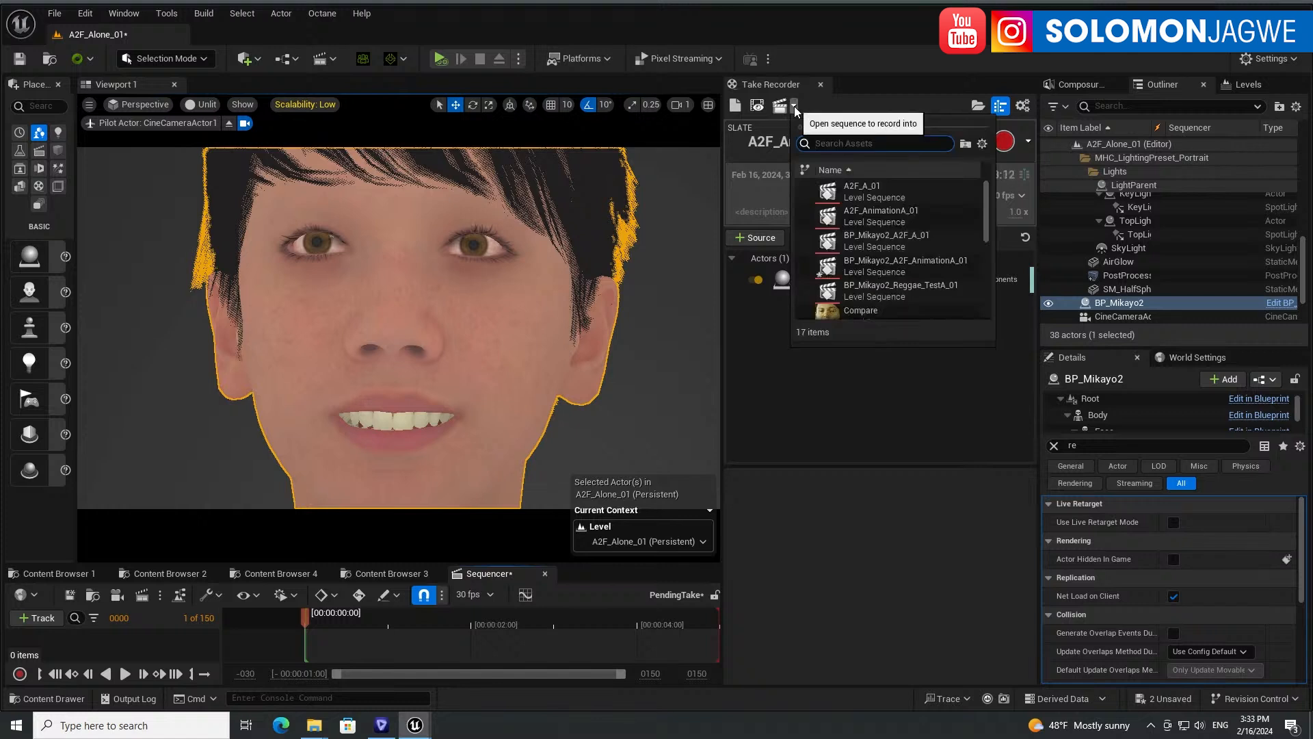
left_click(794, 105)
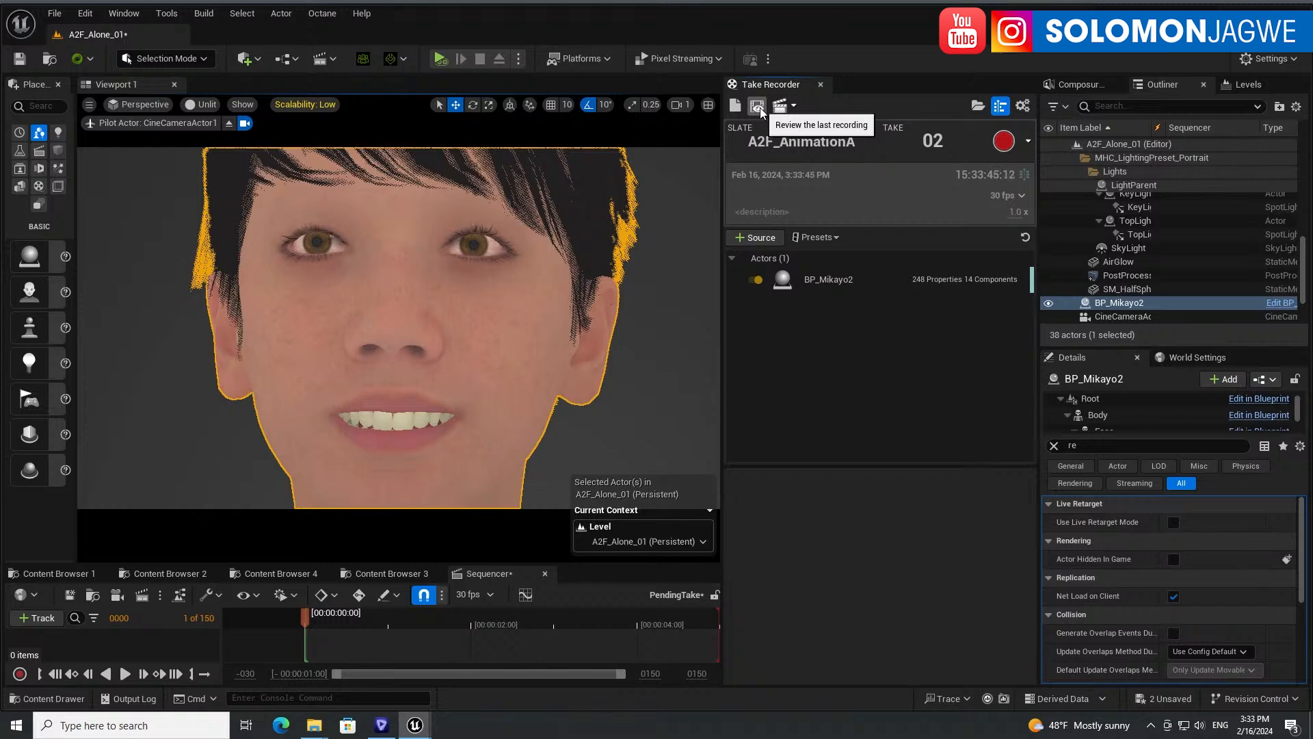
left_click(761, 108)
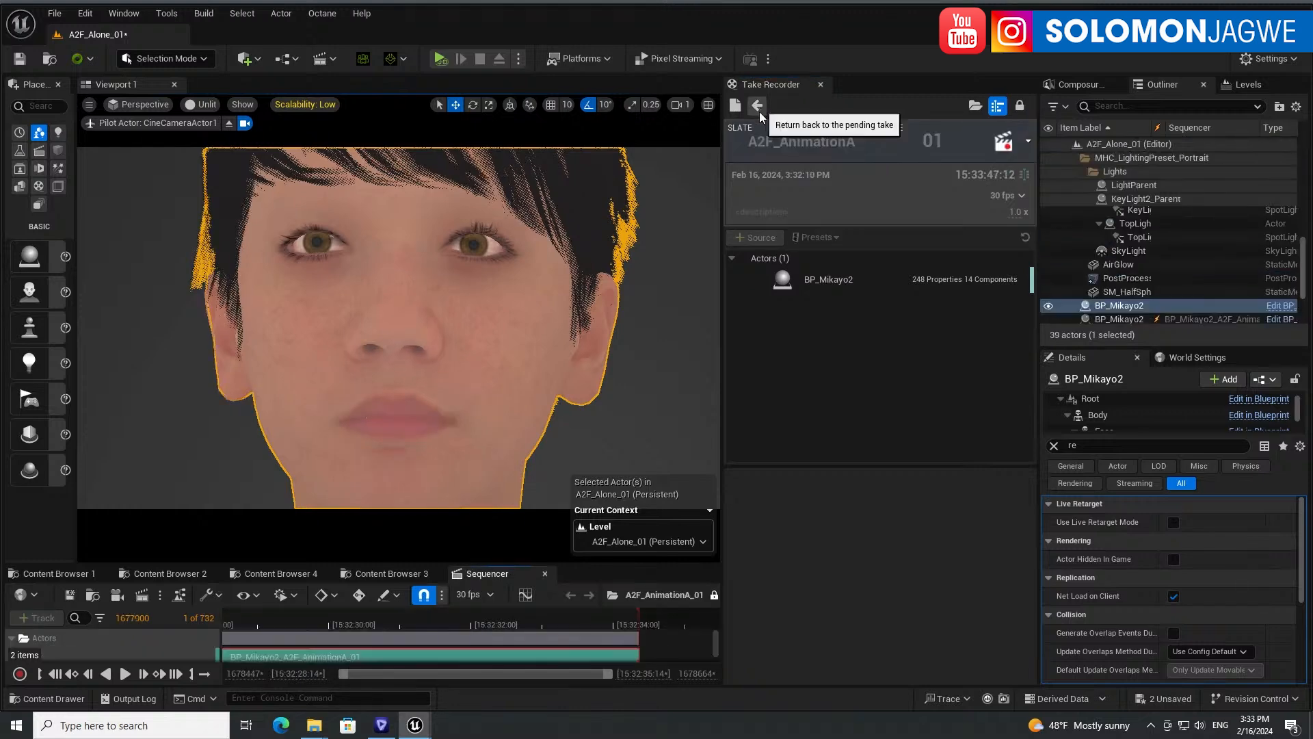
- Enlarge the viewport and Sequencer areas, and play the recorded take, placing the playhead at 15:32:29:02
left_click_drag(723, 366, 995, 366)
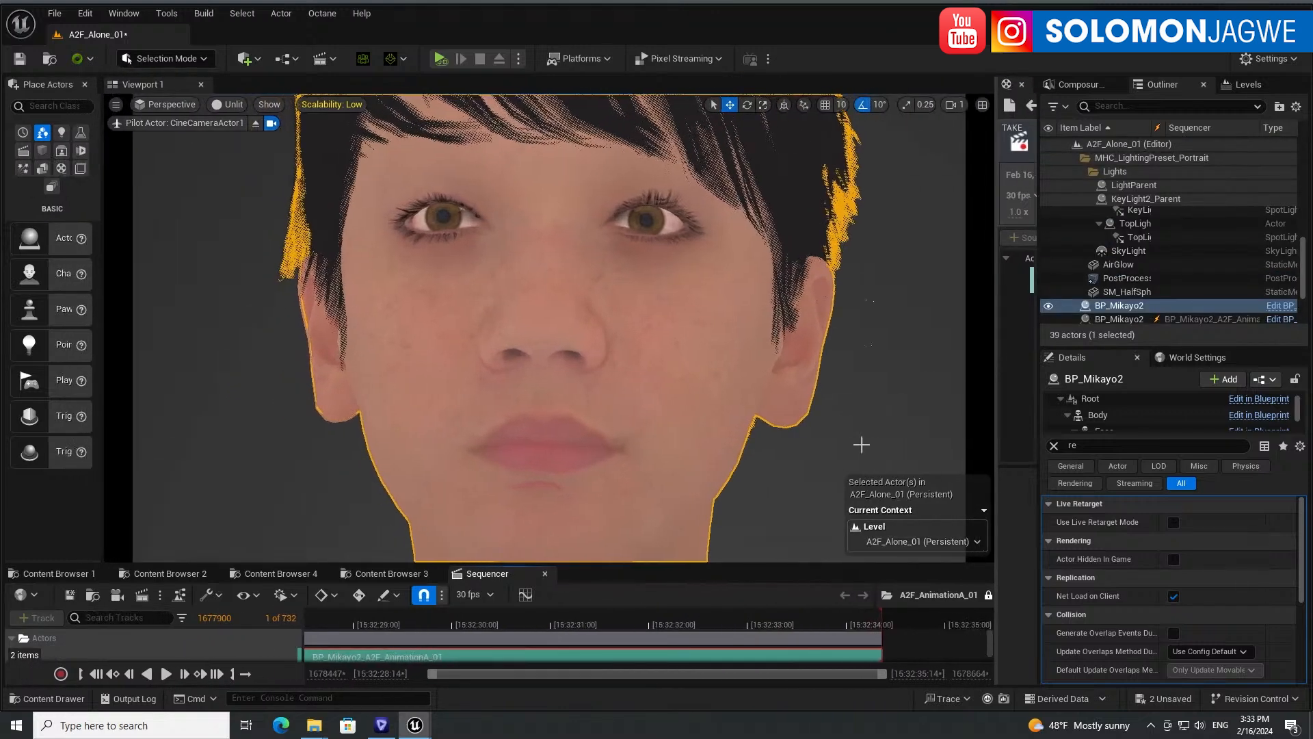
left_click_drag(739, 574, 738, 396)
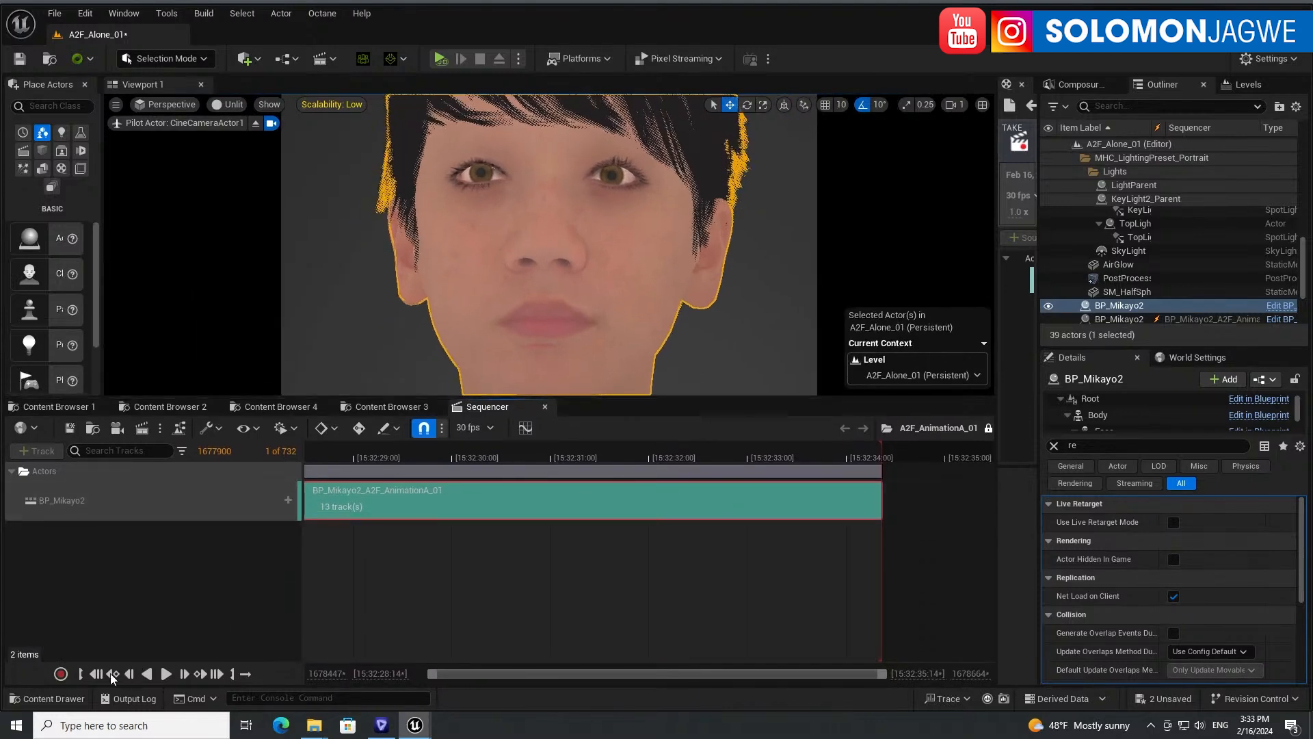
left_click(172, 675)
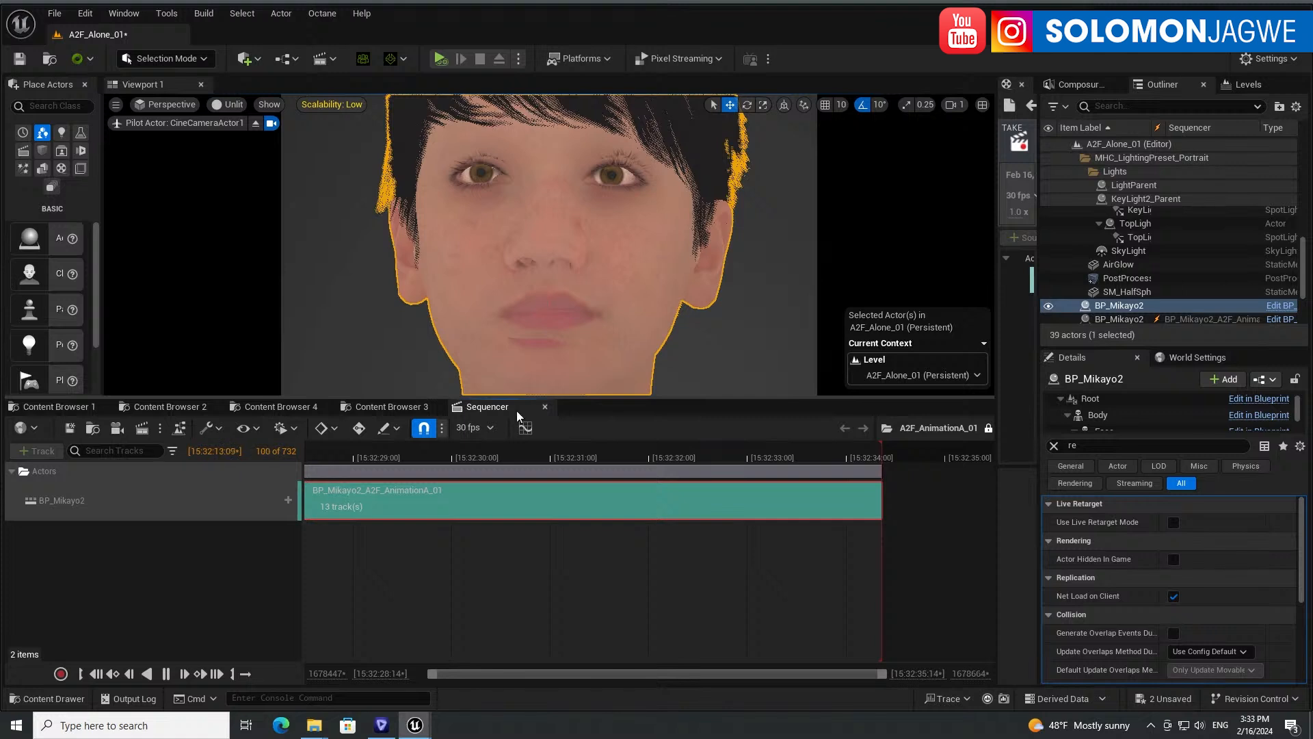
left_click(360, 453)
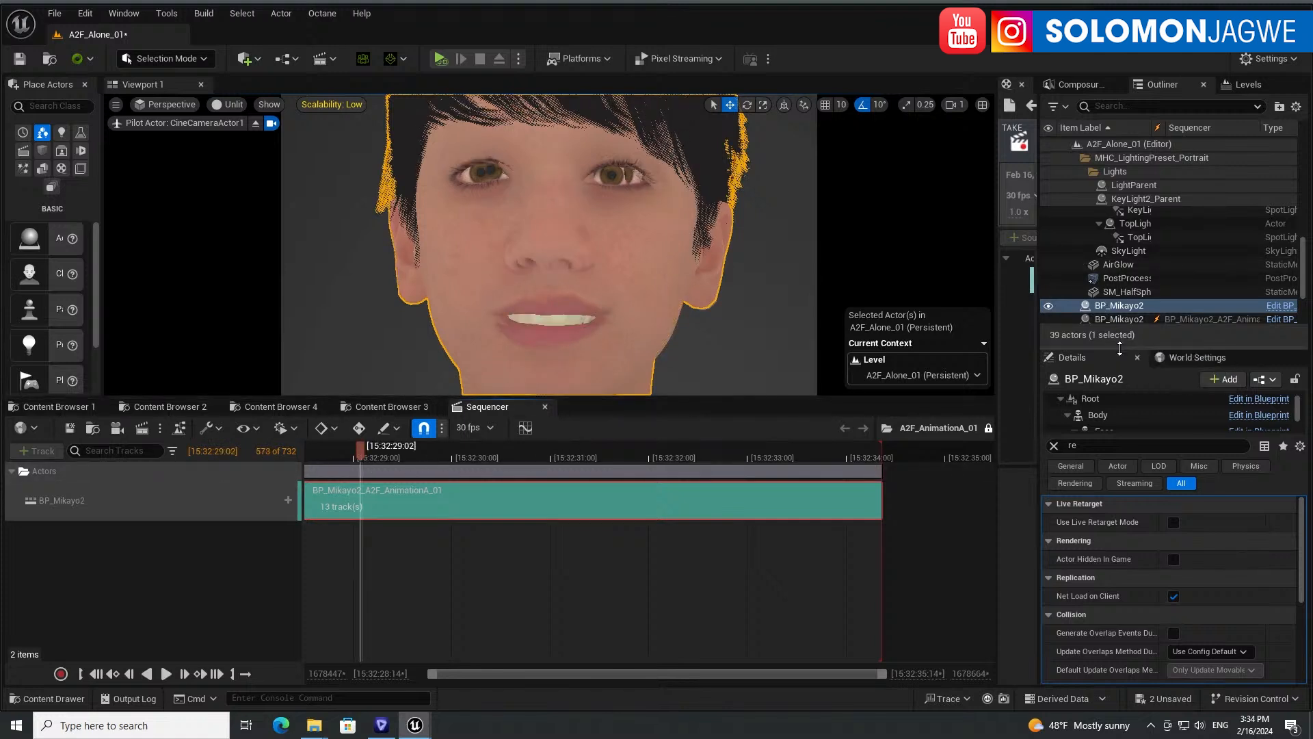
- Expand the Outliner and toggle the visibility of the two BP_Mikayo2 actors to compare the original with the recorded copy
left_click_drag(1121, 349, 1120, 444)
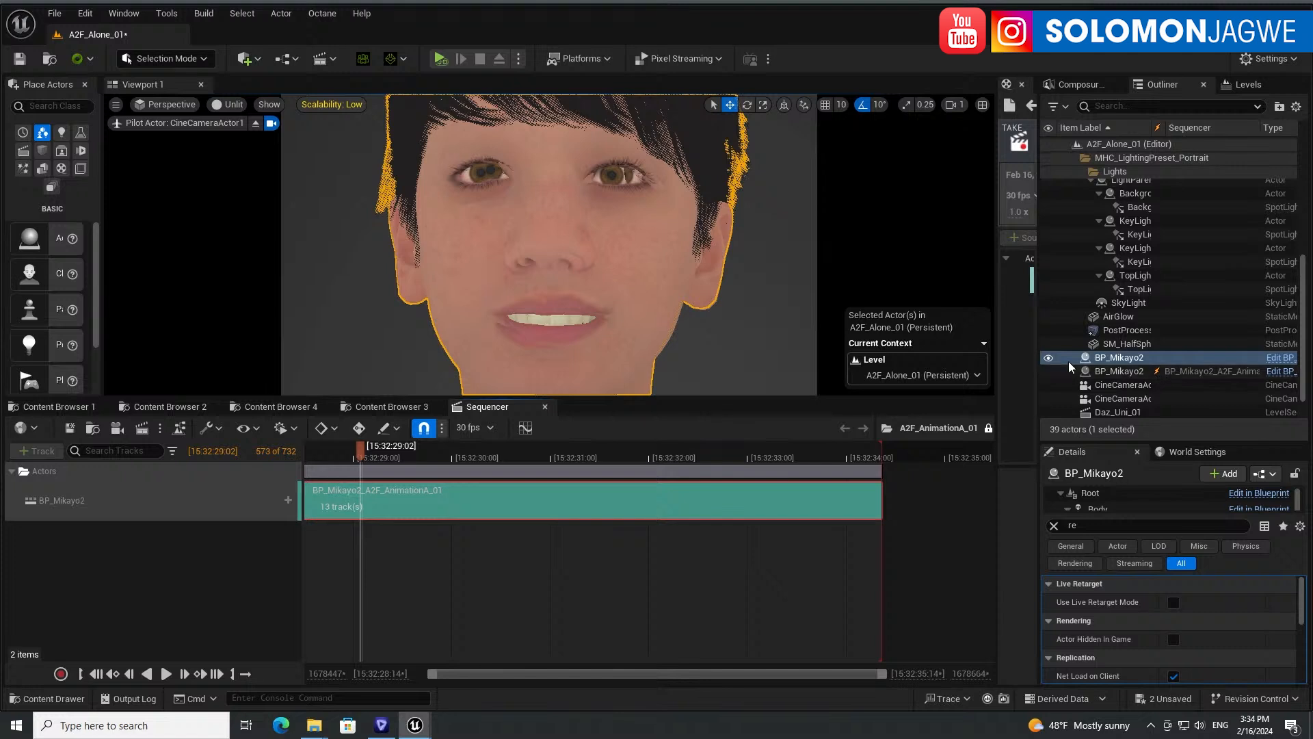
left_click(1051, 357)
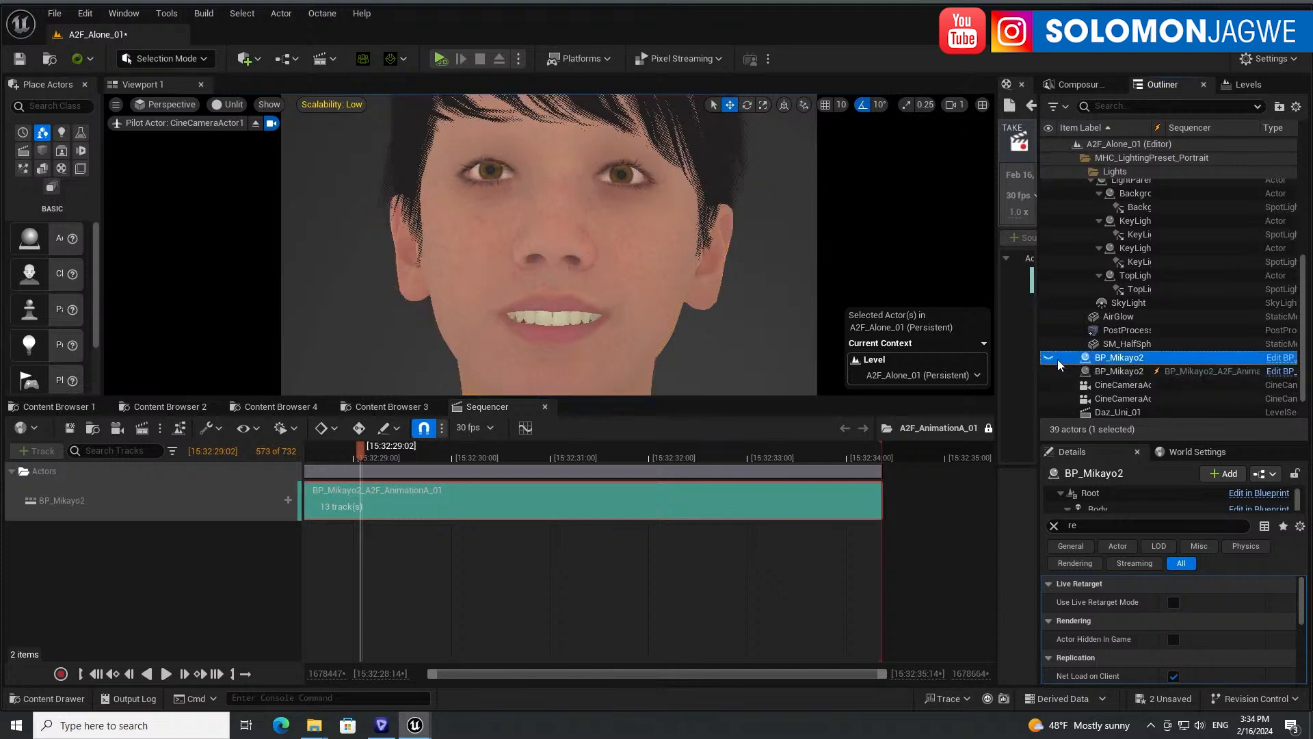
left_click(1052, 357)
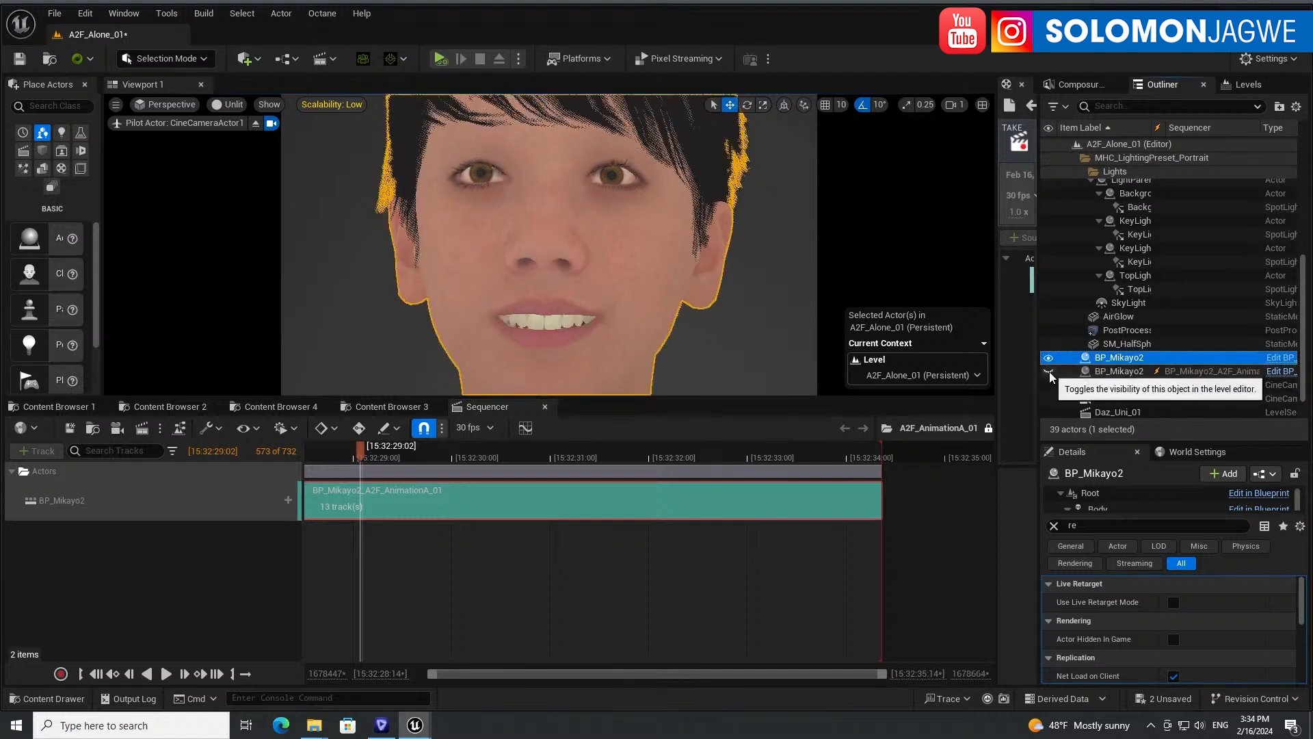
left_click(1049, 371)
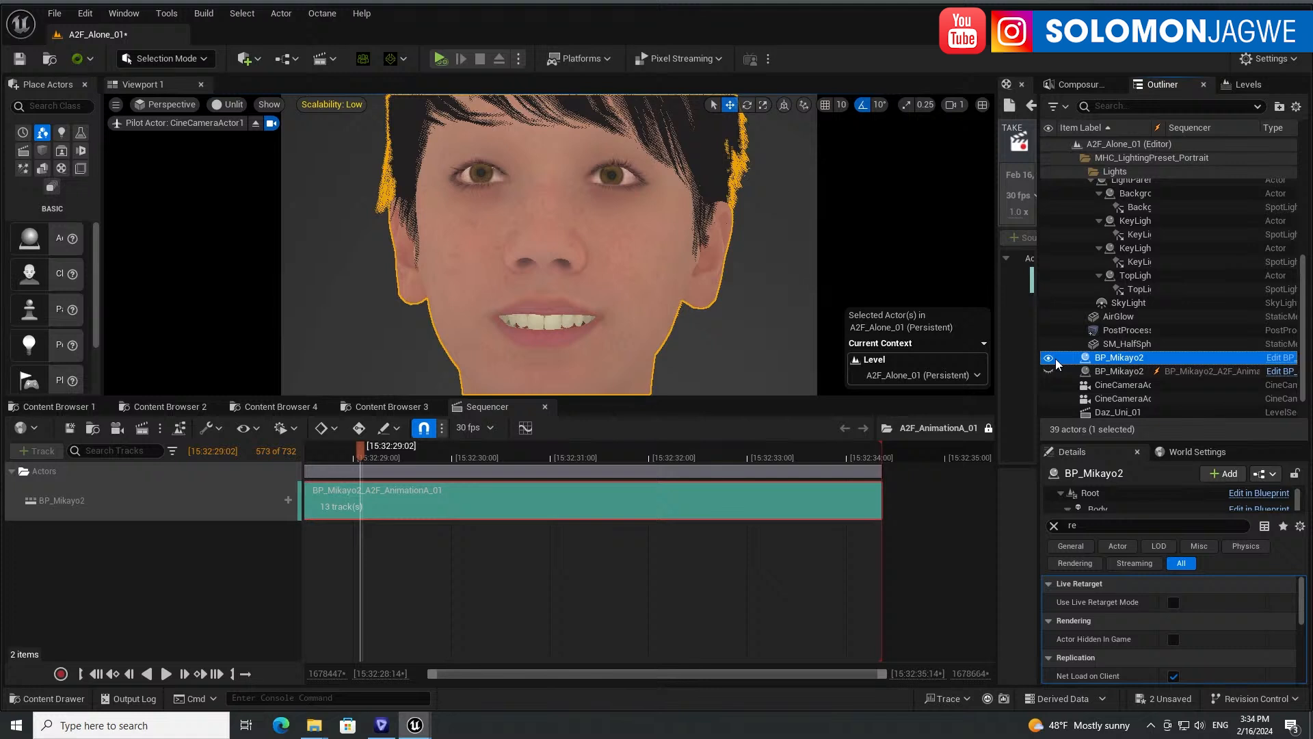
- Enable Actor Hidden In Game on the original BP_Mikayo2 and hide it in the level, leaving the recorded copy shown and selected
left_click(1060, 528)
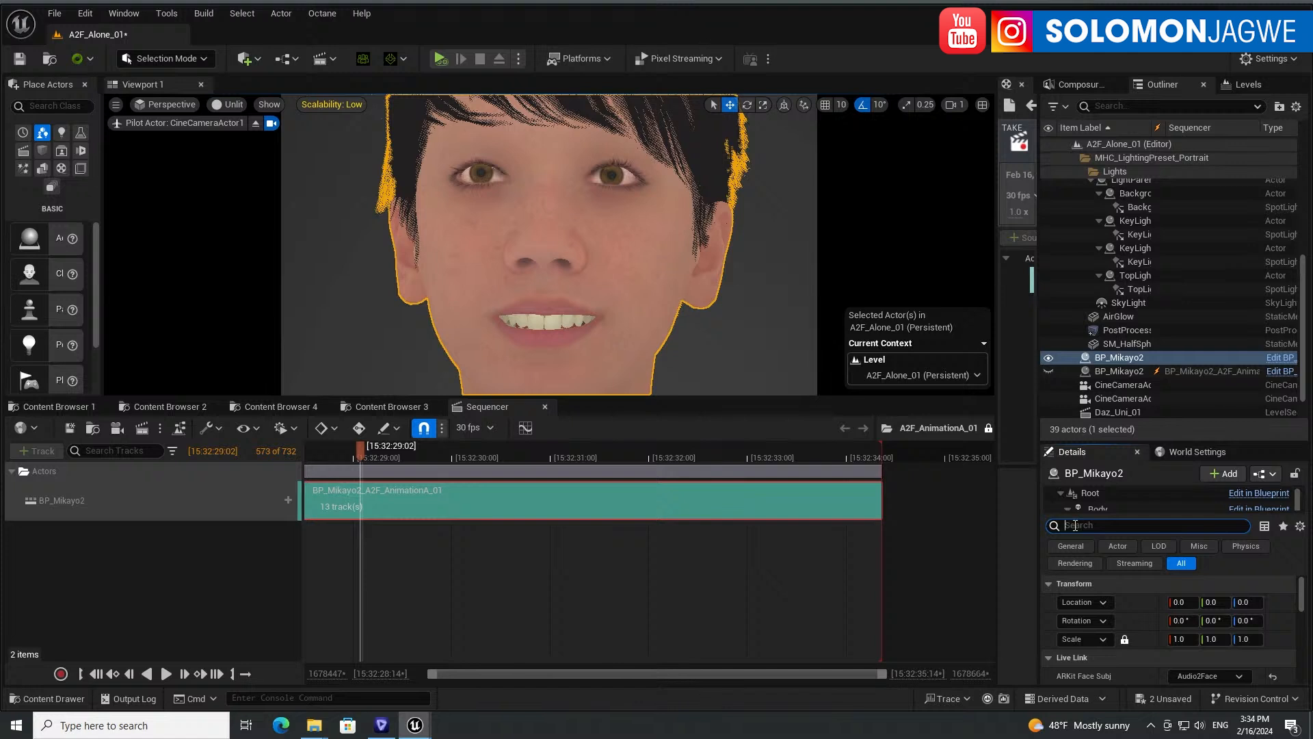
type("ren")
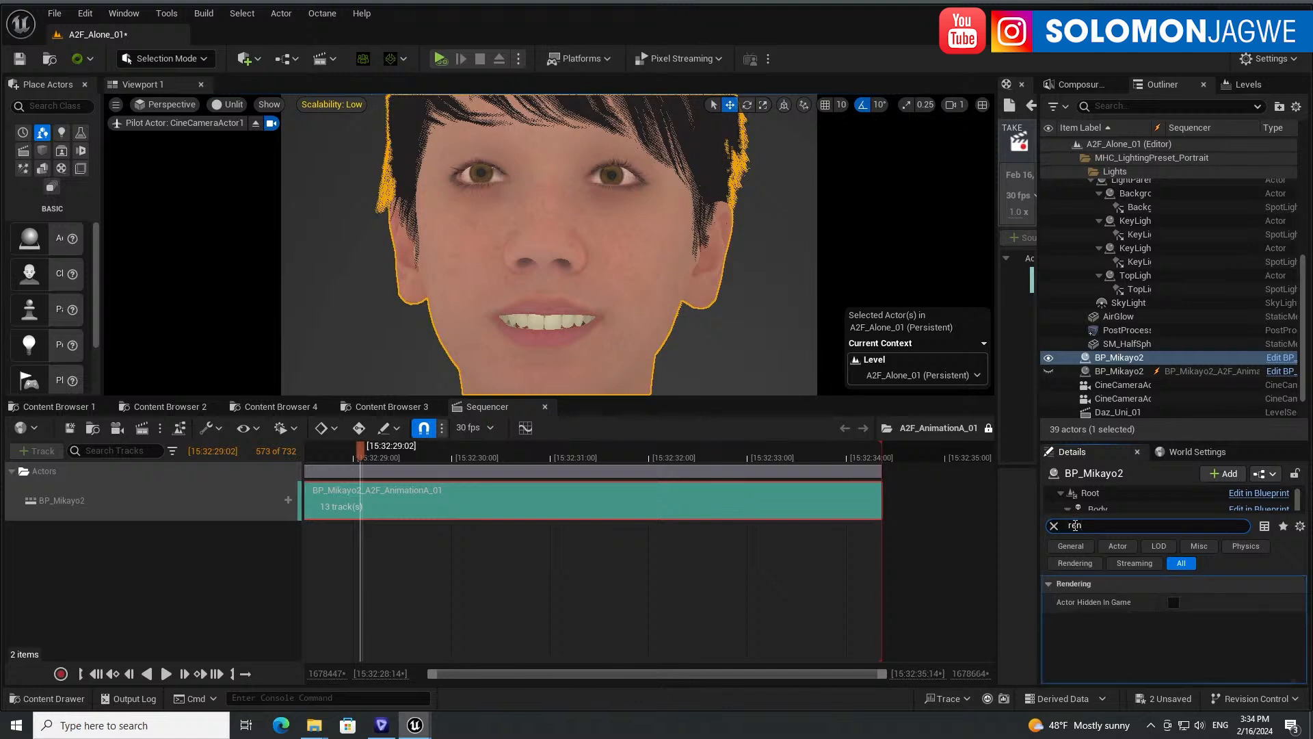
left_click(1174, 603)
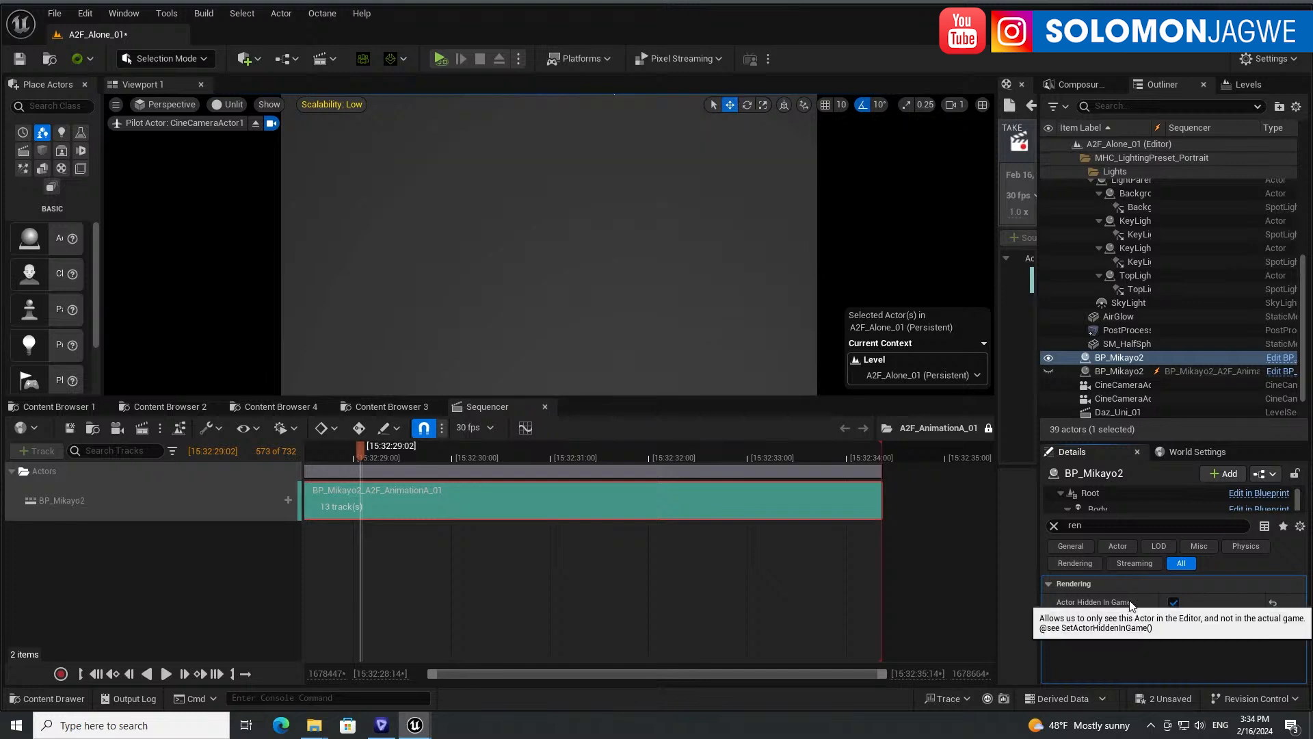
left_click(1049, 357)
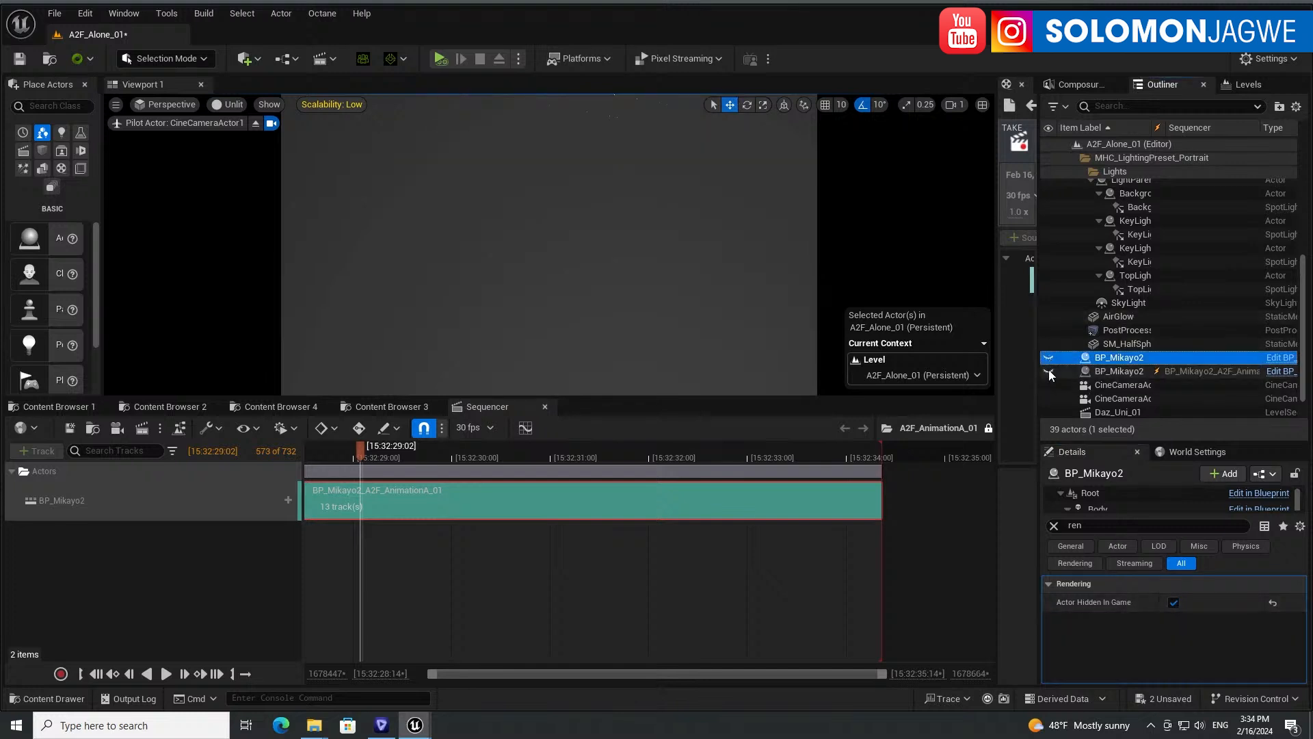
left_click(1048, 370)
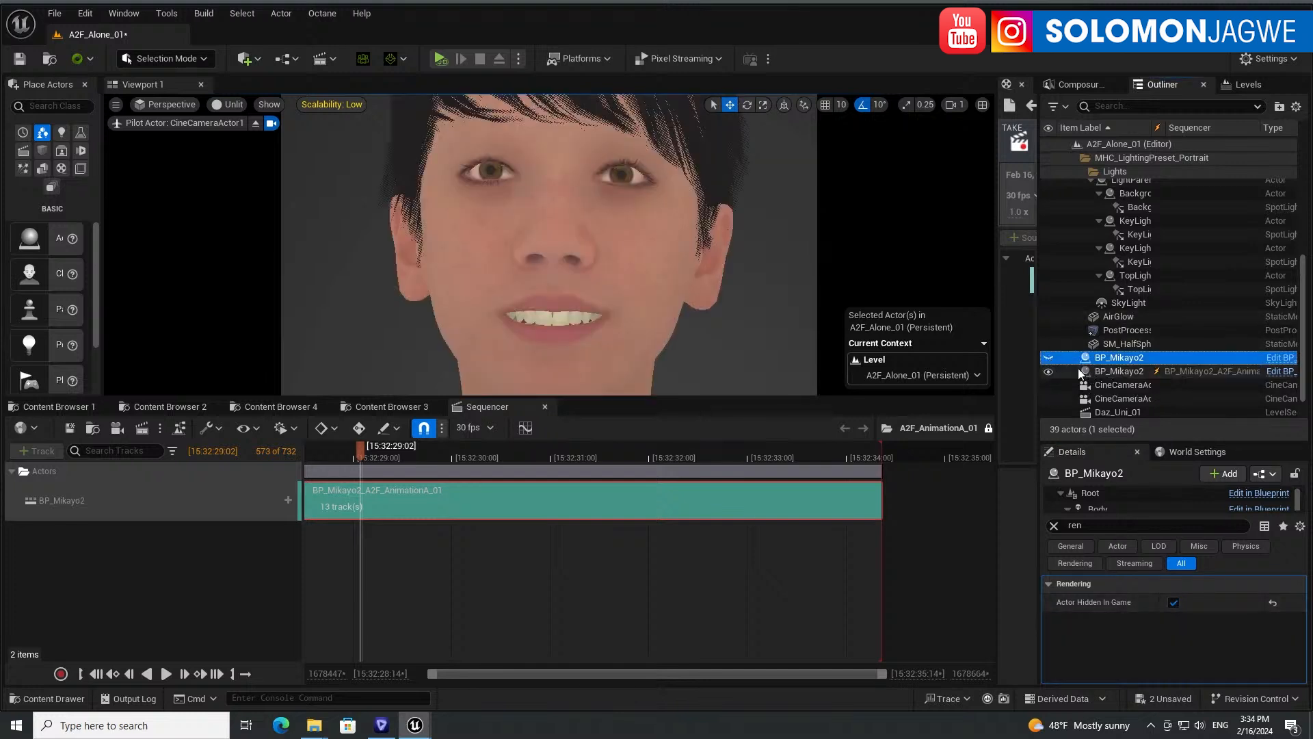
left_click(1127, 372)
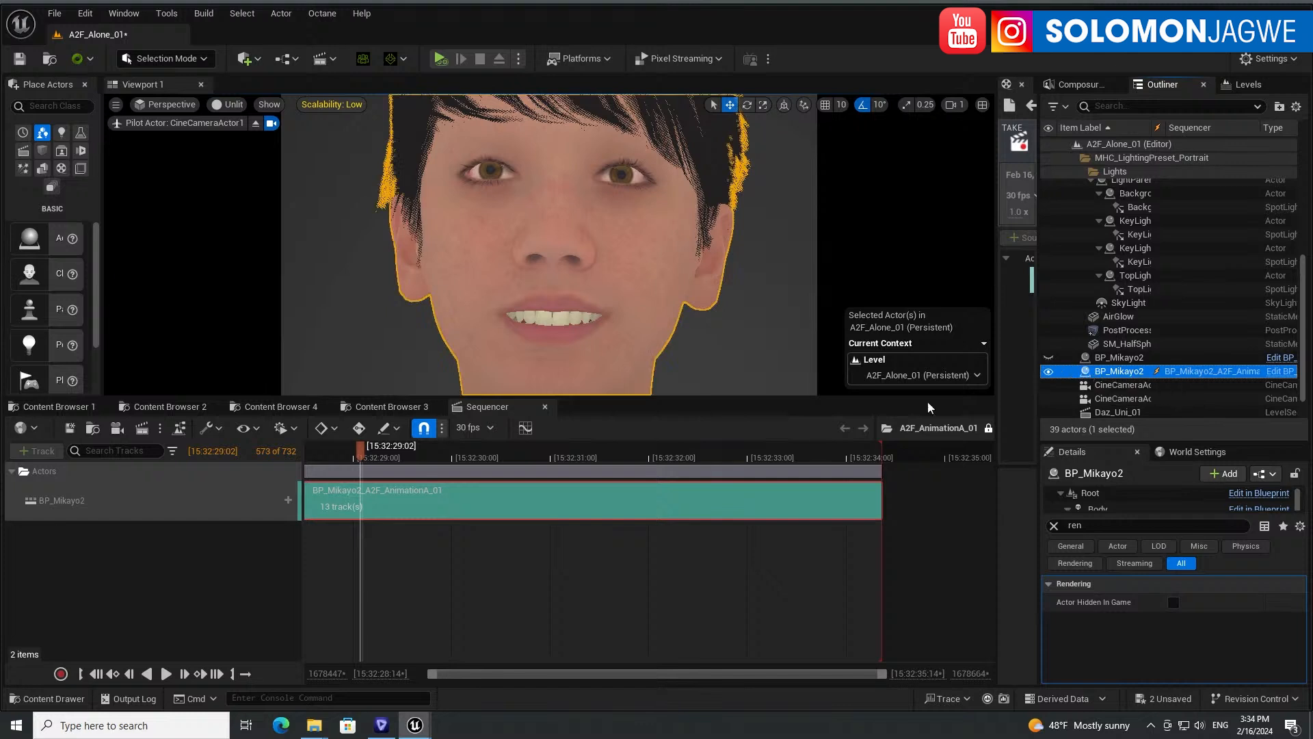
- Play the recorded take from its start and from around 15:32:28, pausing at 15:32:32:18 to check the mouth animation
left_click(97, 675)
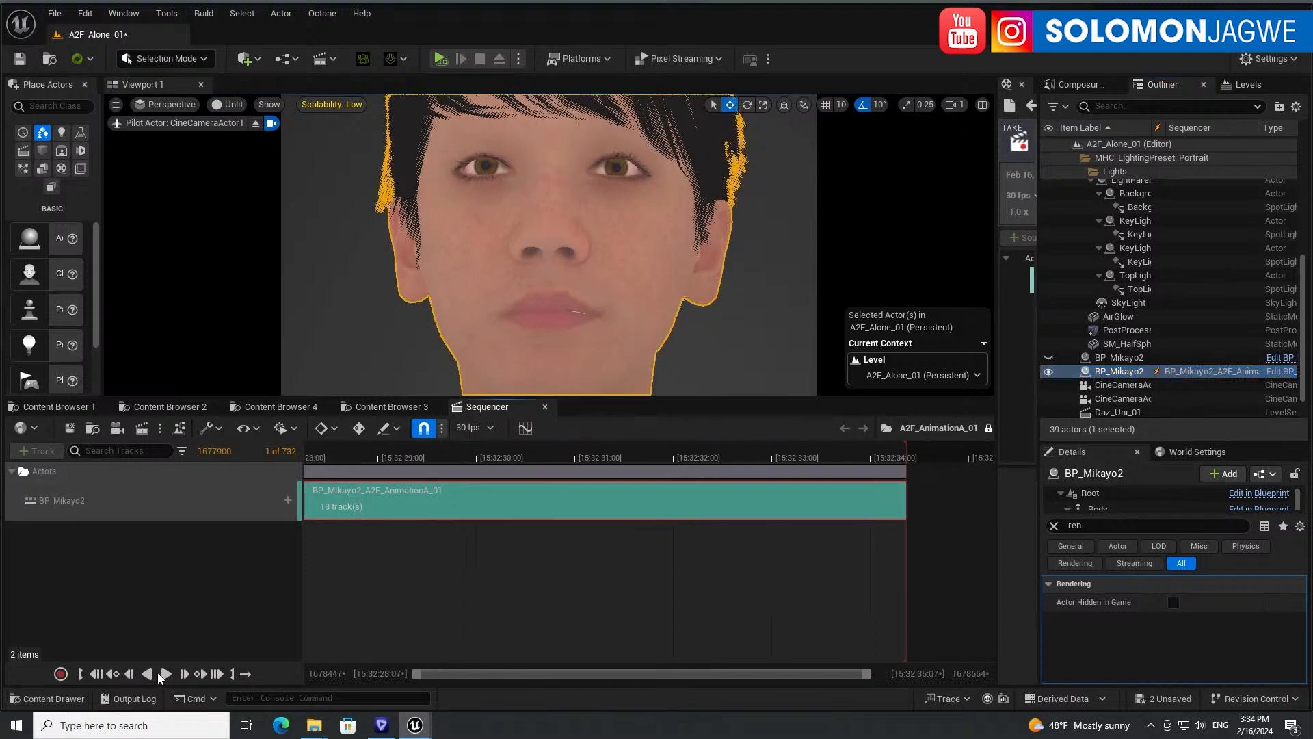
left_click(167, 675)
left_click(96, 674)
left_click(166, 674)
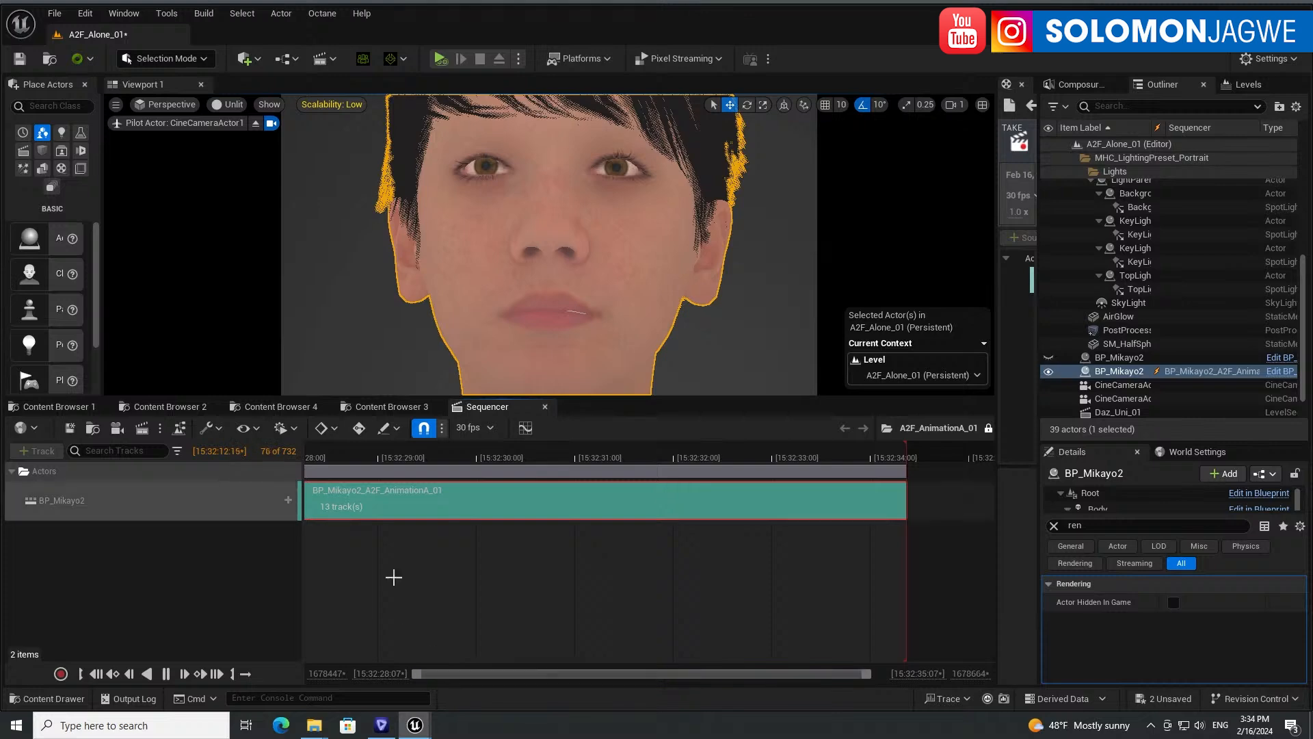
left_click_drag(336, 457, 297, 454)
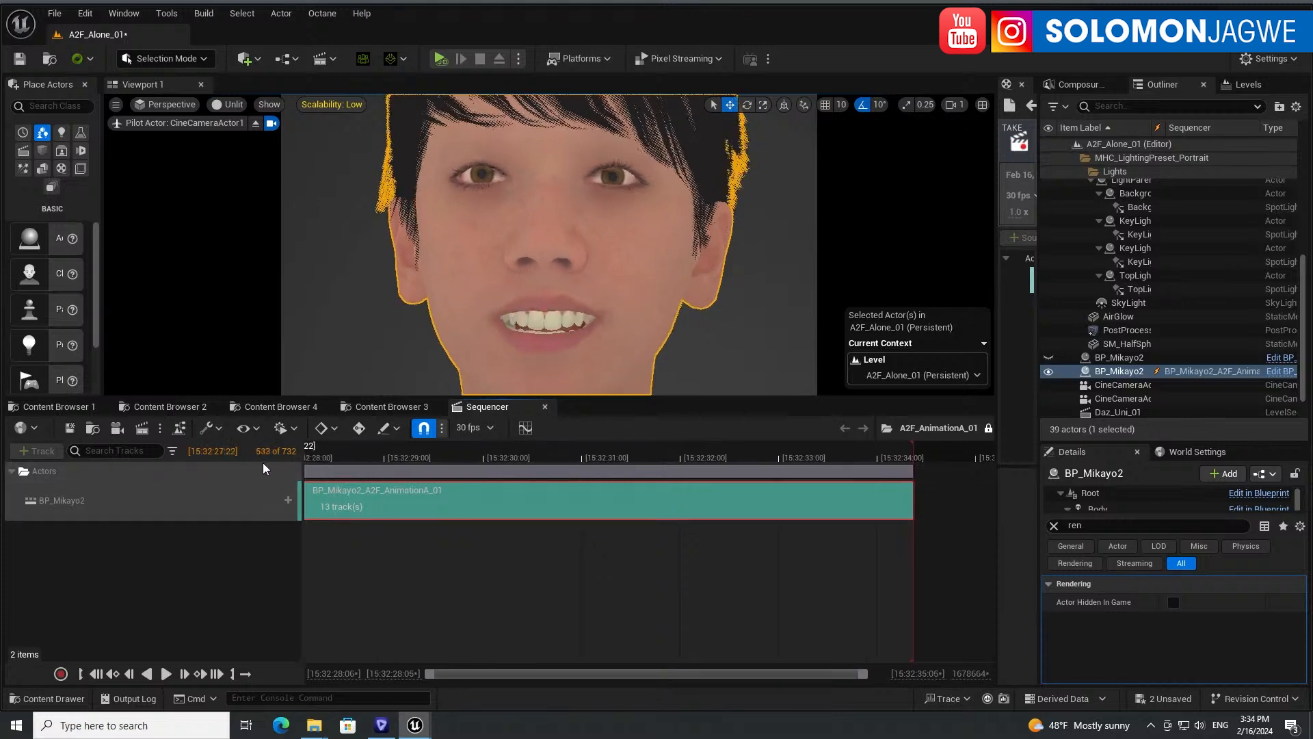
left_click(167, 675)
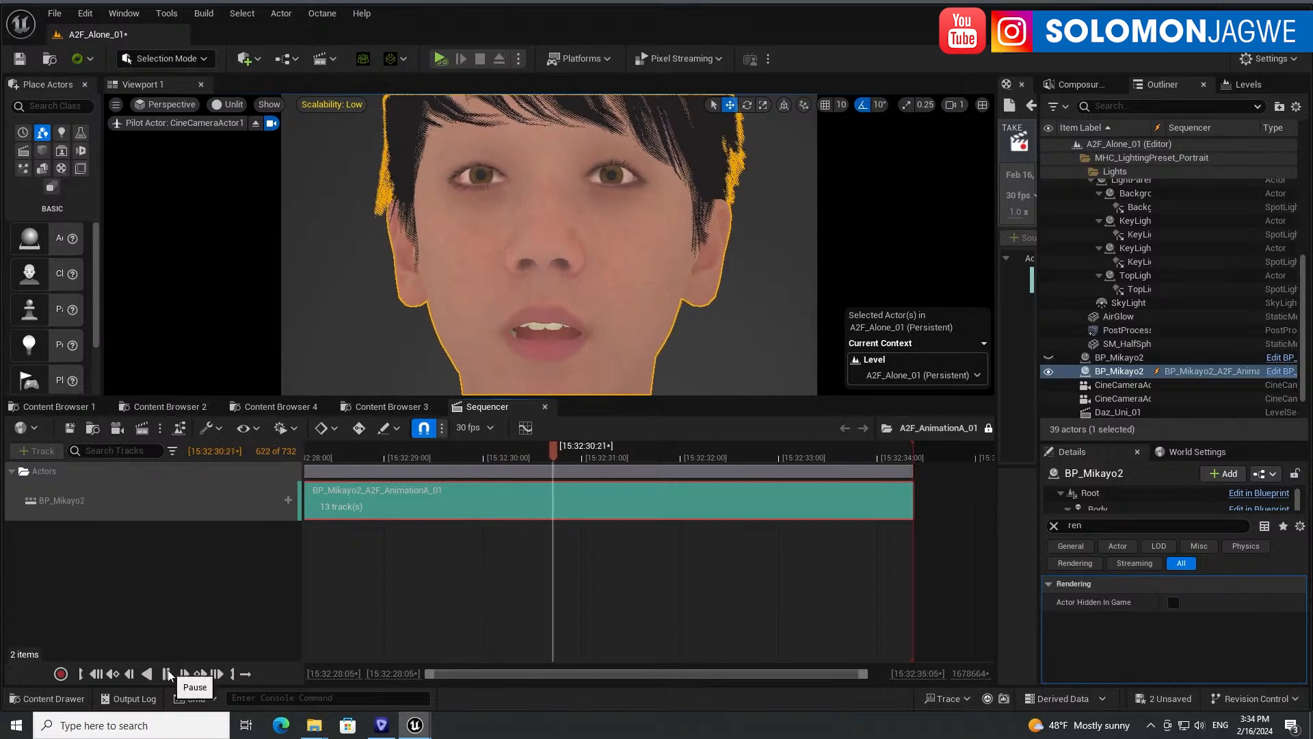
left_click(173, 676)
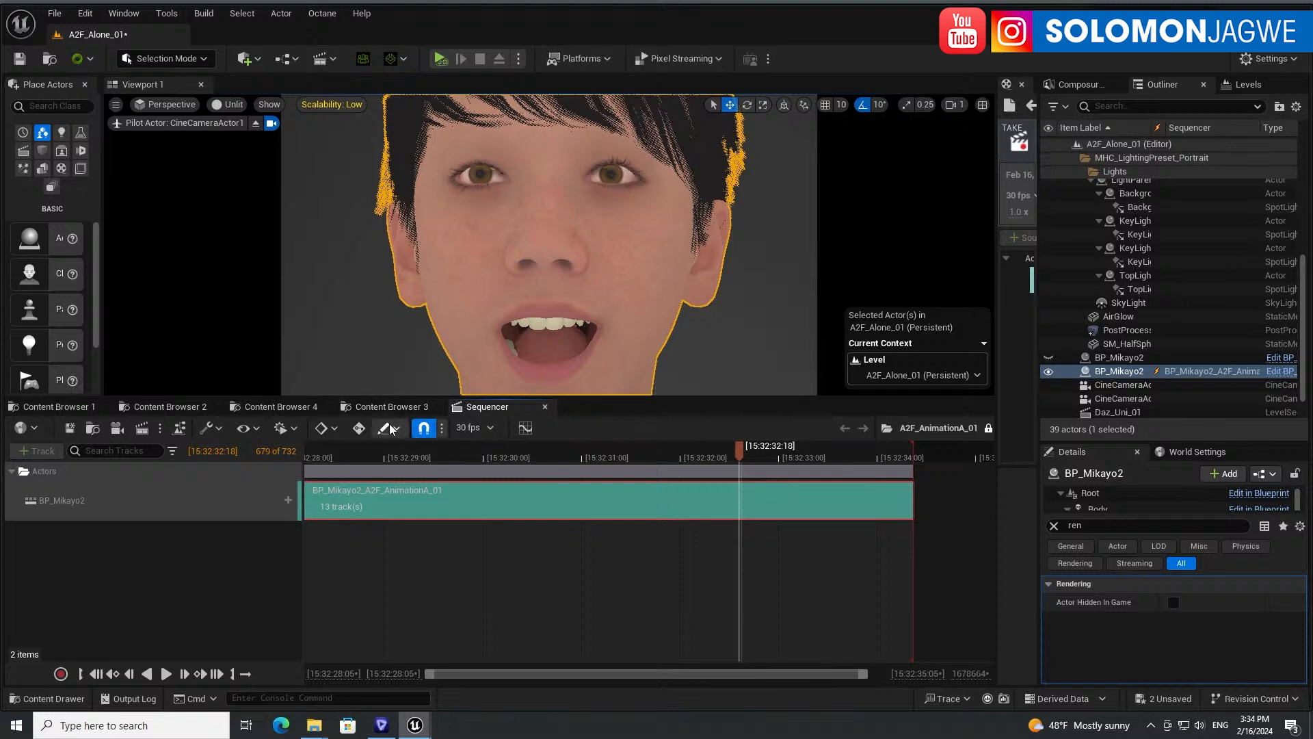
- Set all scalability groups to Cinematic and switch the viewport to the Lit view mode
left_click(337, 106)
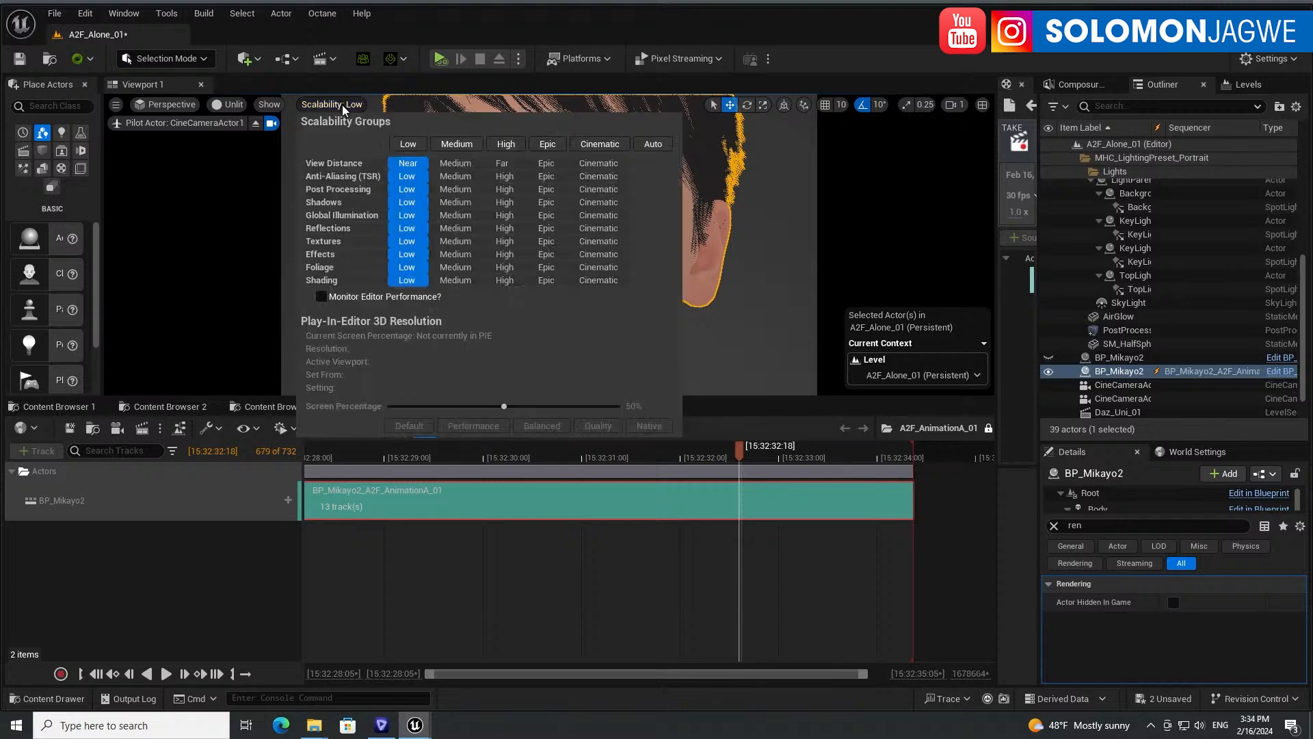
left_click(606, 145)
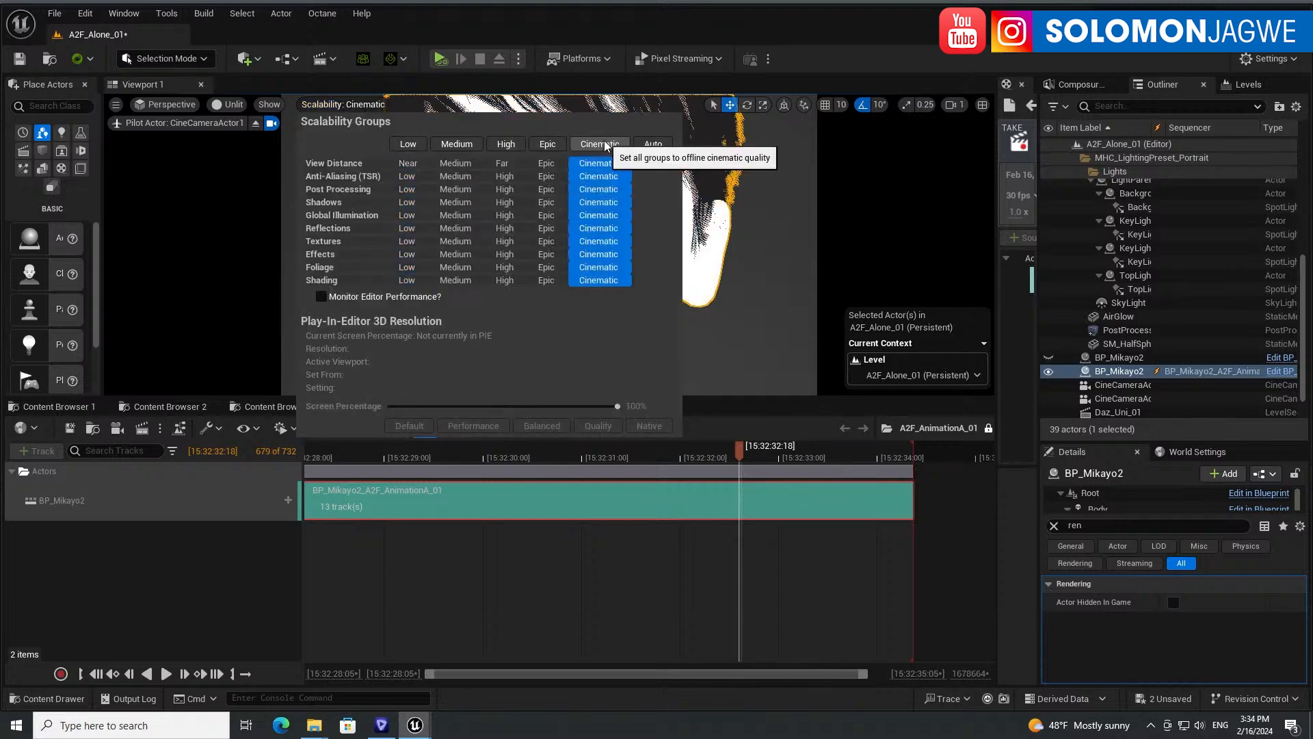
left_click(339, 106)
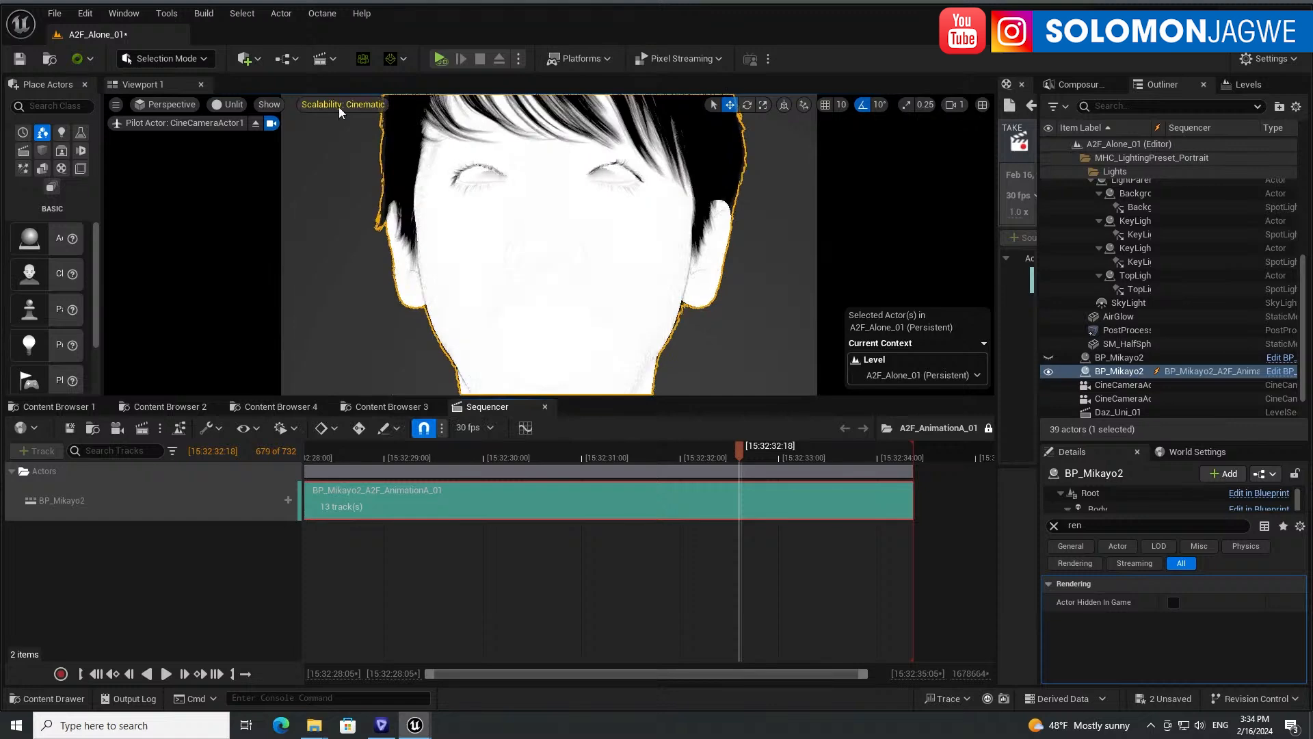
left_click(232, 104)
left_click(257, 144)
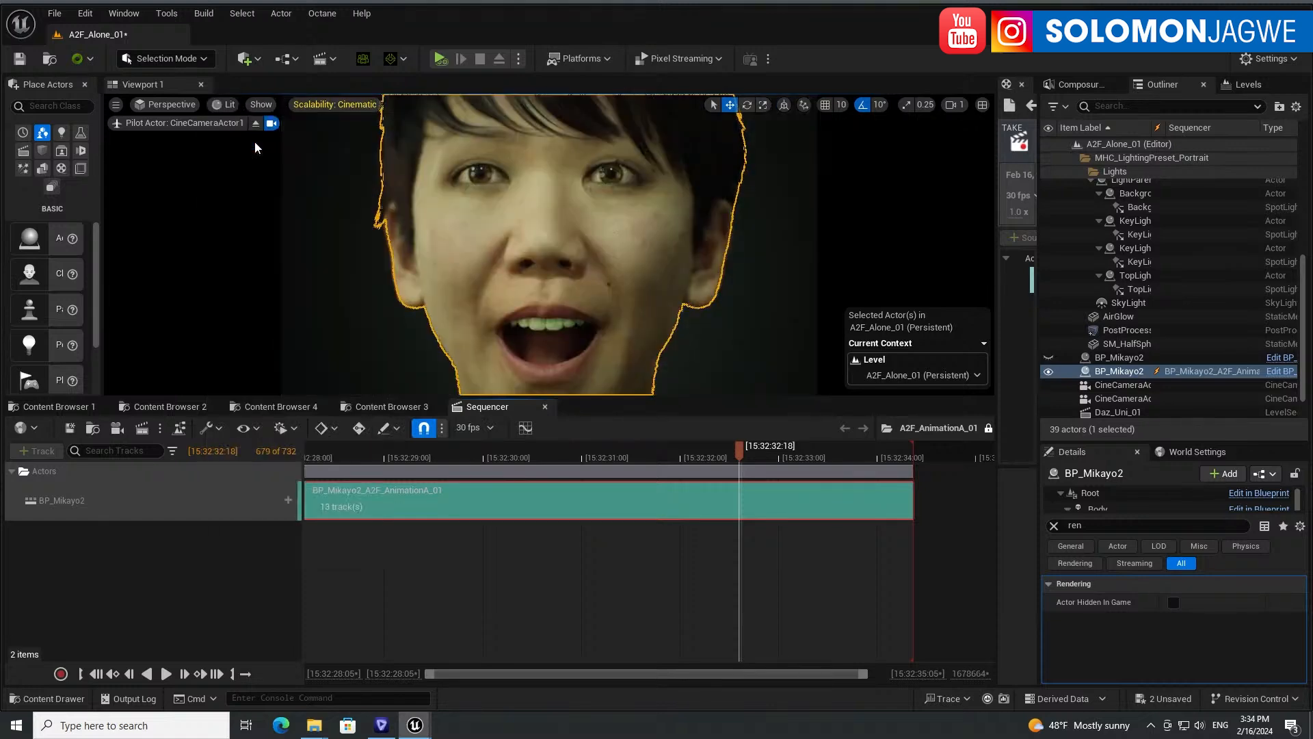
- Turn on looping for the playback range and play the take from its first frame in a taller viewport
left_click_drag(706, 399, 707, 524)
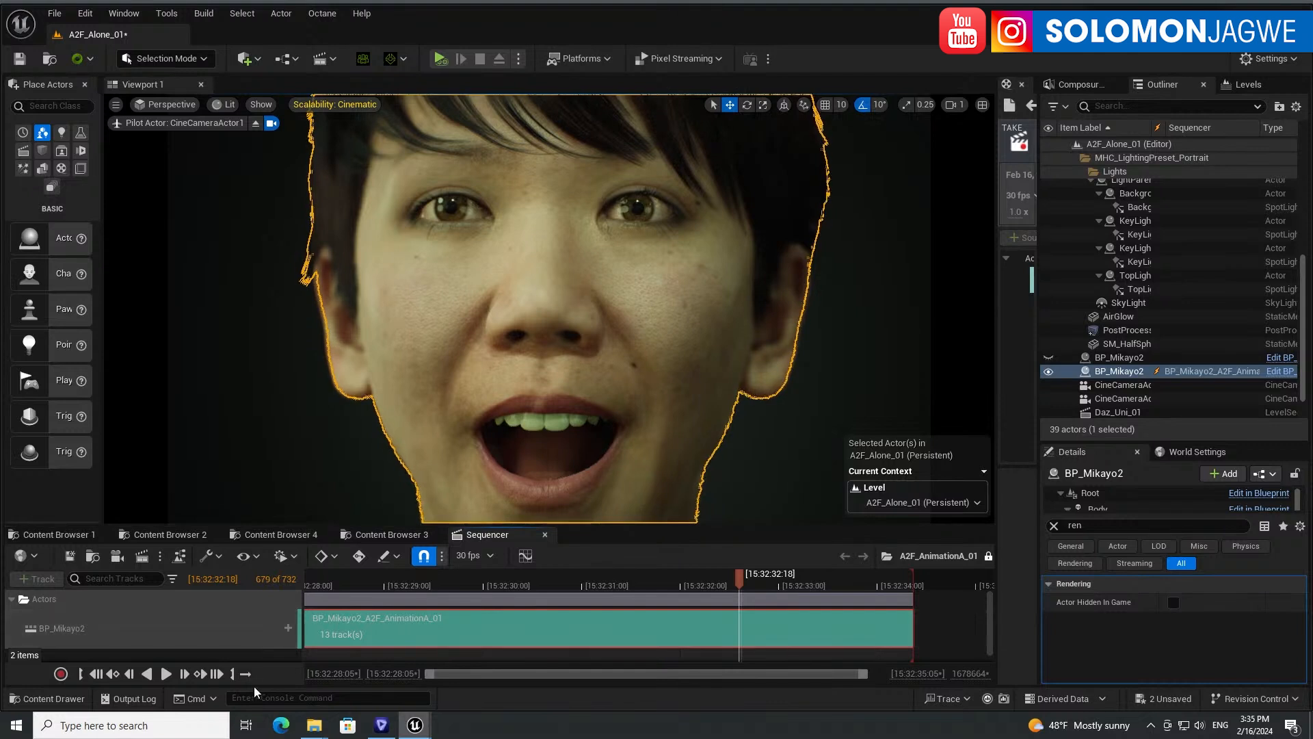
left_click(245, 676)
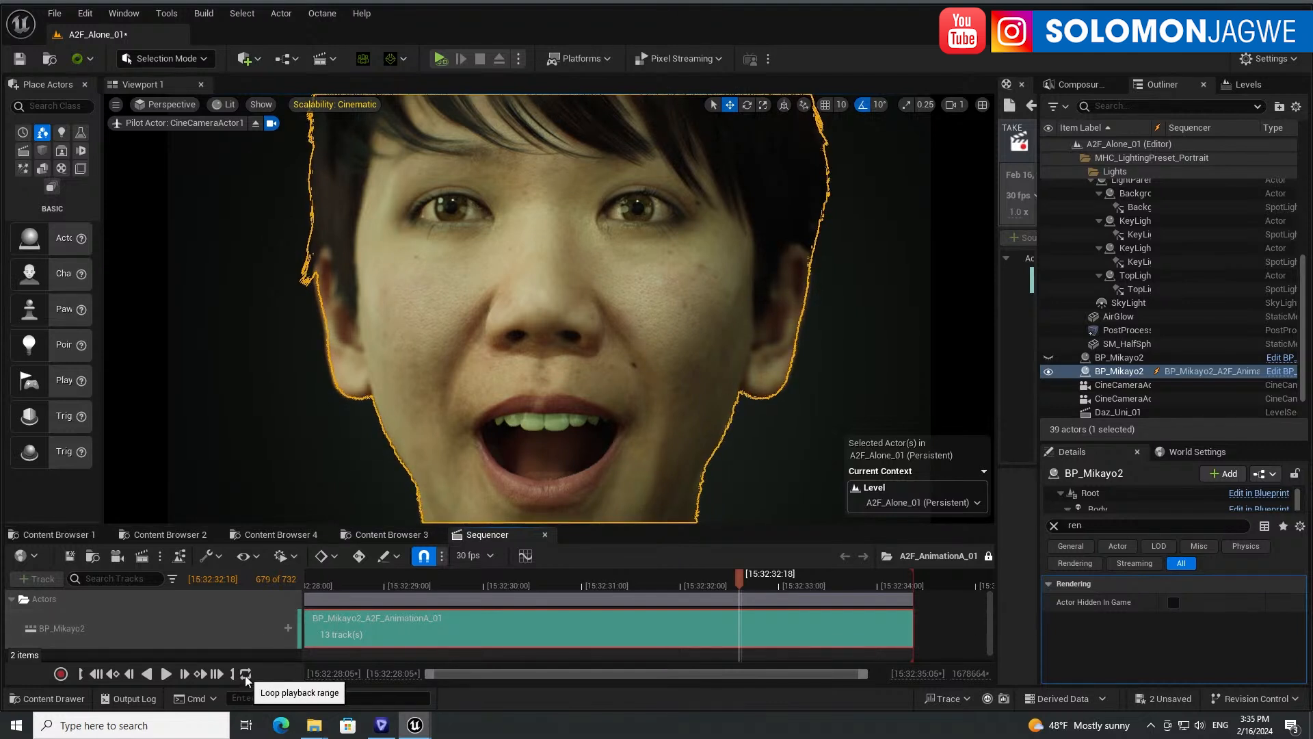
left_click(101, 675)
left_click(166, 674)
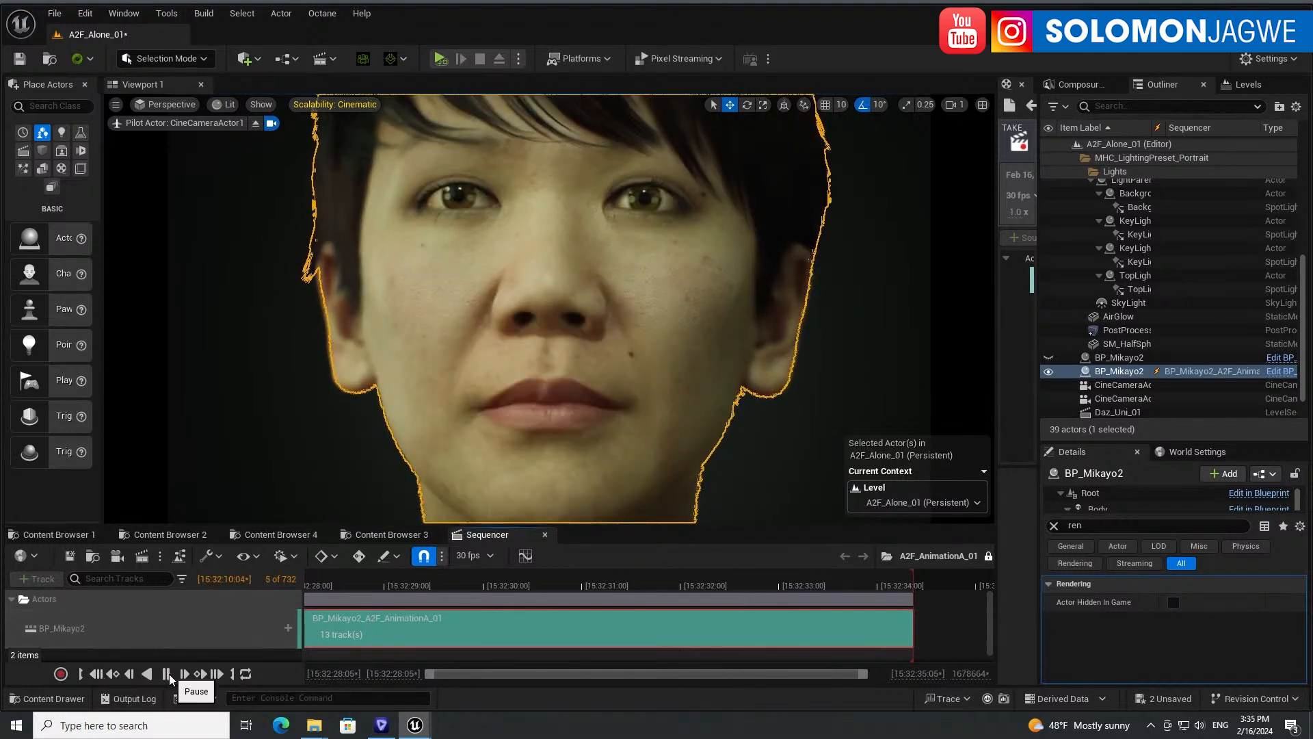
left_click(96, 675)
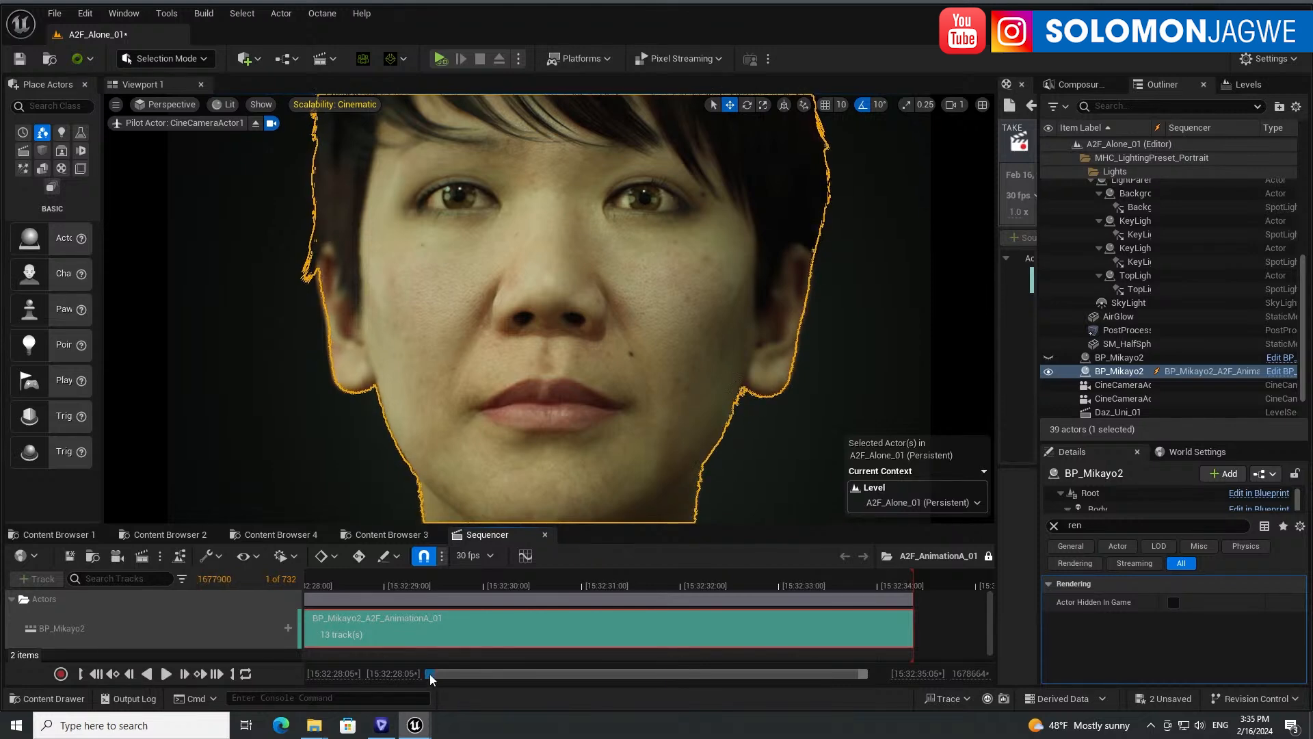
- Set the start of Sequencer's working range to 0 and return the playhead to the take's first frame
left_click_drag(375, 589, 304, 589)
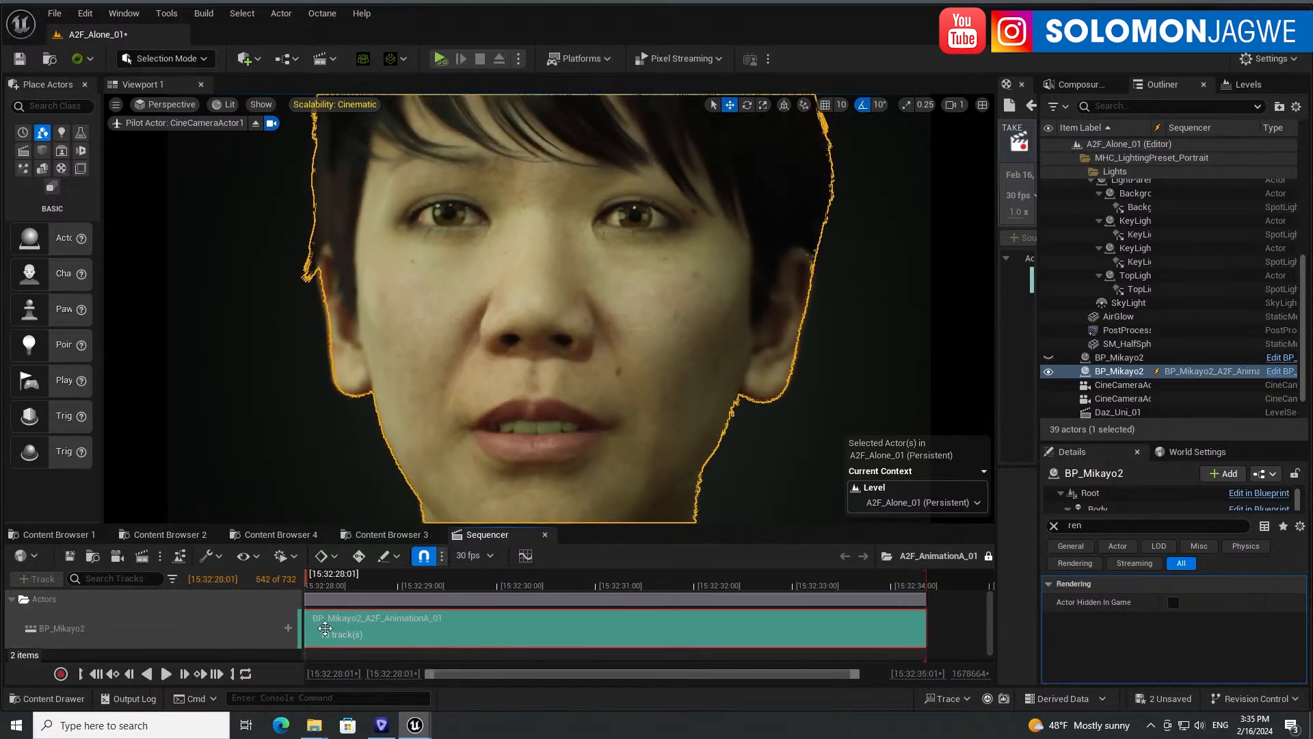
triple_click(341, 673)
type("0")
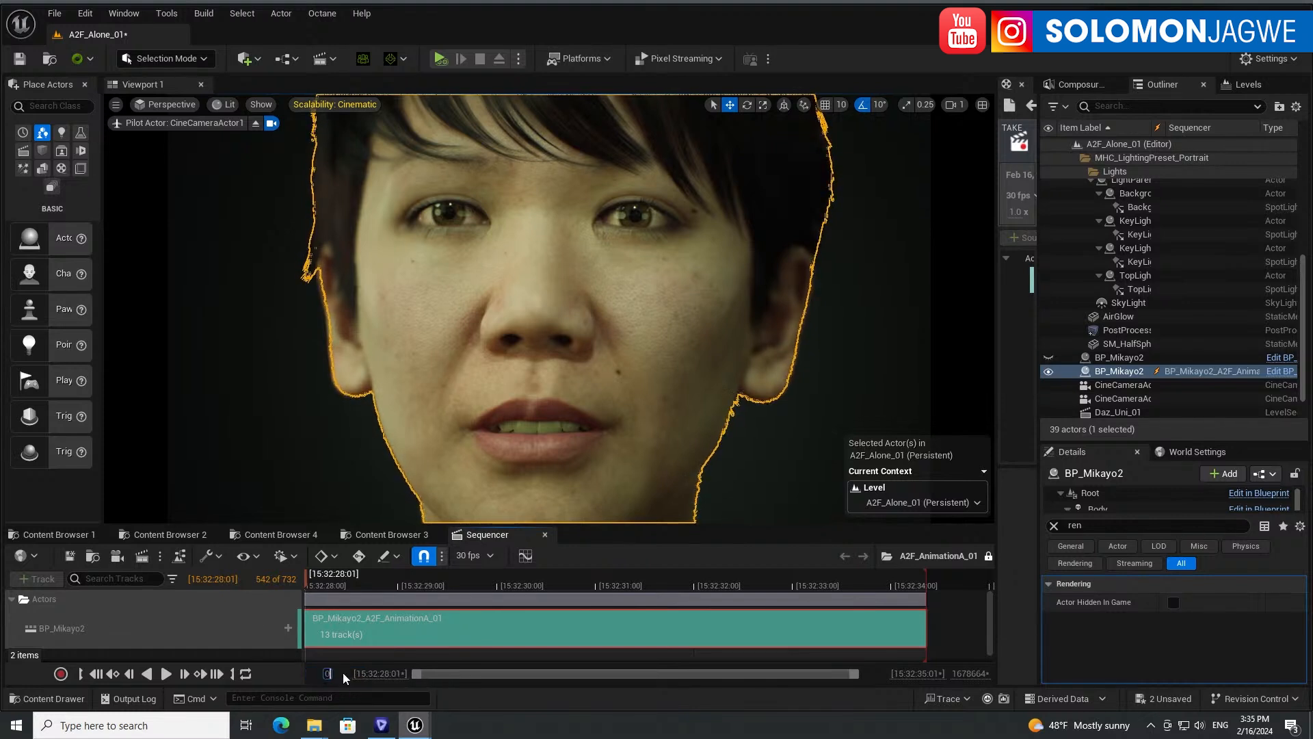
key("Return")
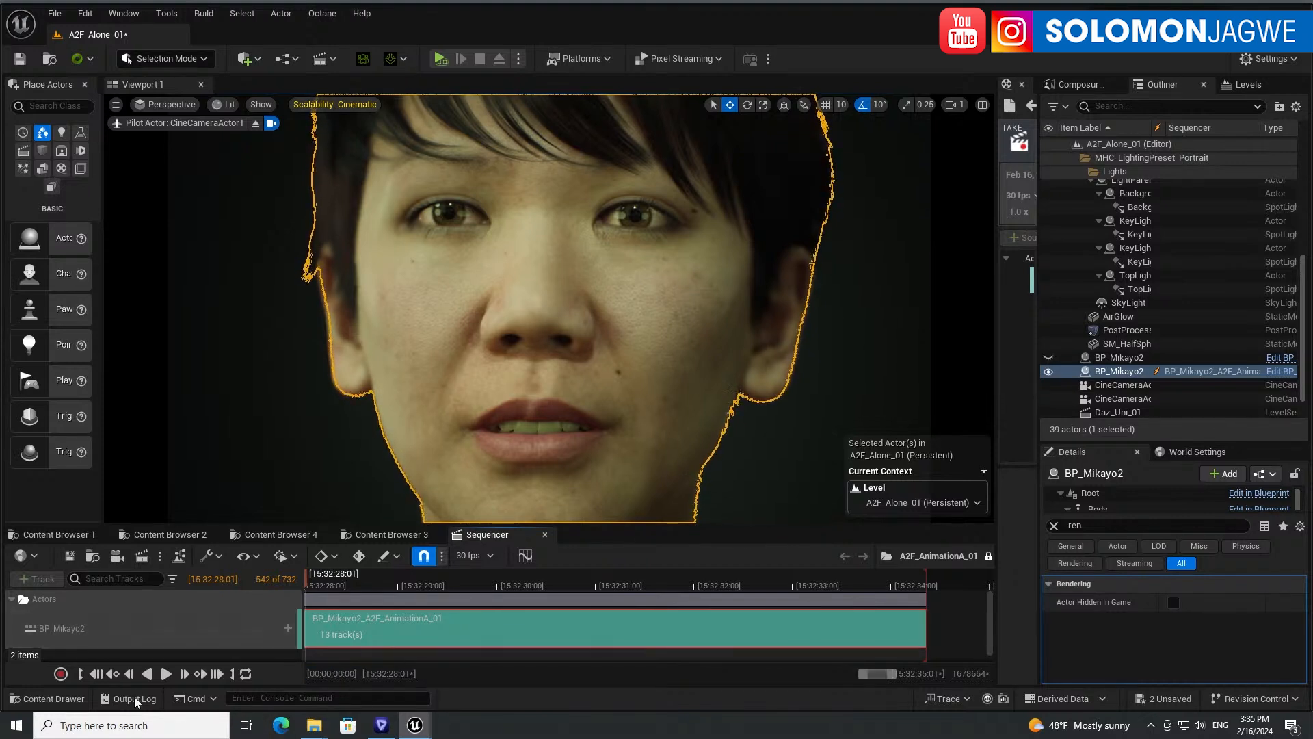
left_click(100, 674)
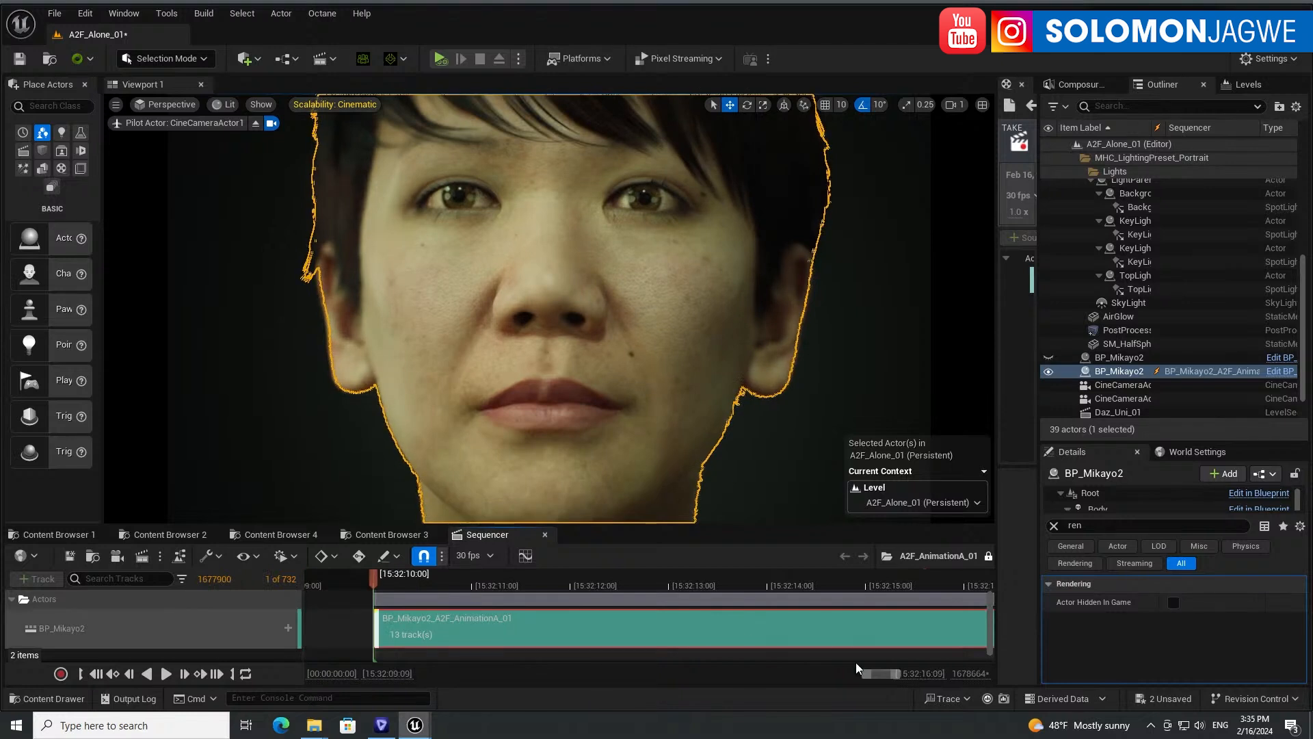
- Play the closing part of the take from around 15:32:28 and scrub back to 15:32:25:01 to check the mouth movement
mouse_move(868, 674)
left_mouse_down()
mouse_move(832, 673)
mouse_move(886, 673)
mouse_move(853, 674)
mouse_move(876, 670)
left_mouse_up()
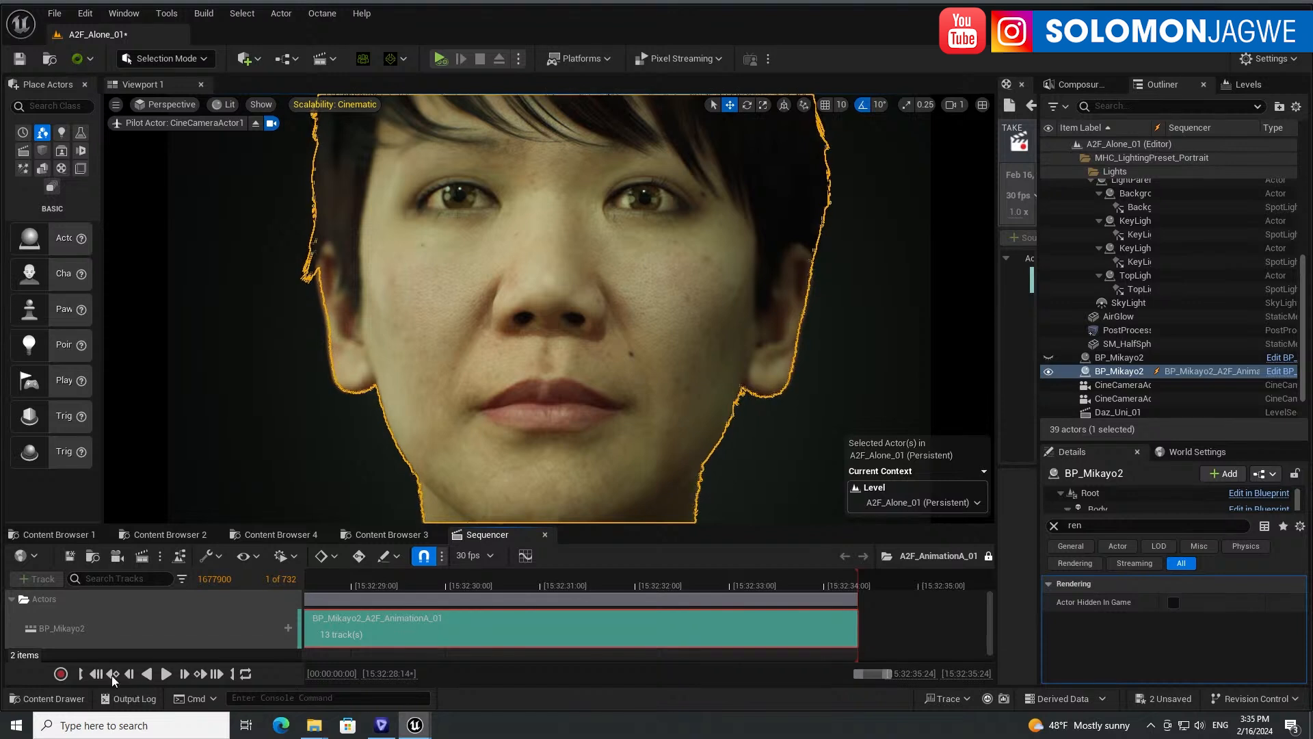
left_click(166, 674)
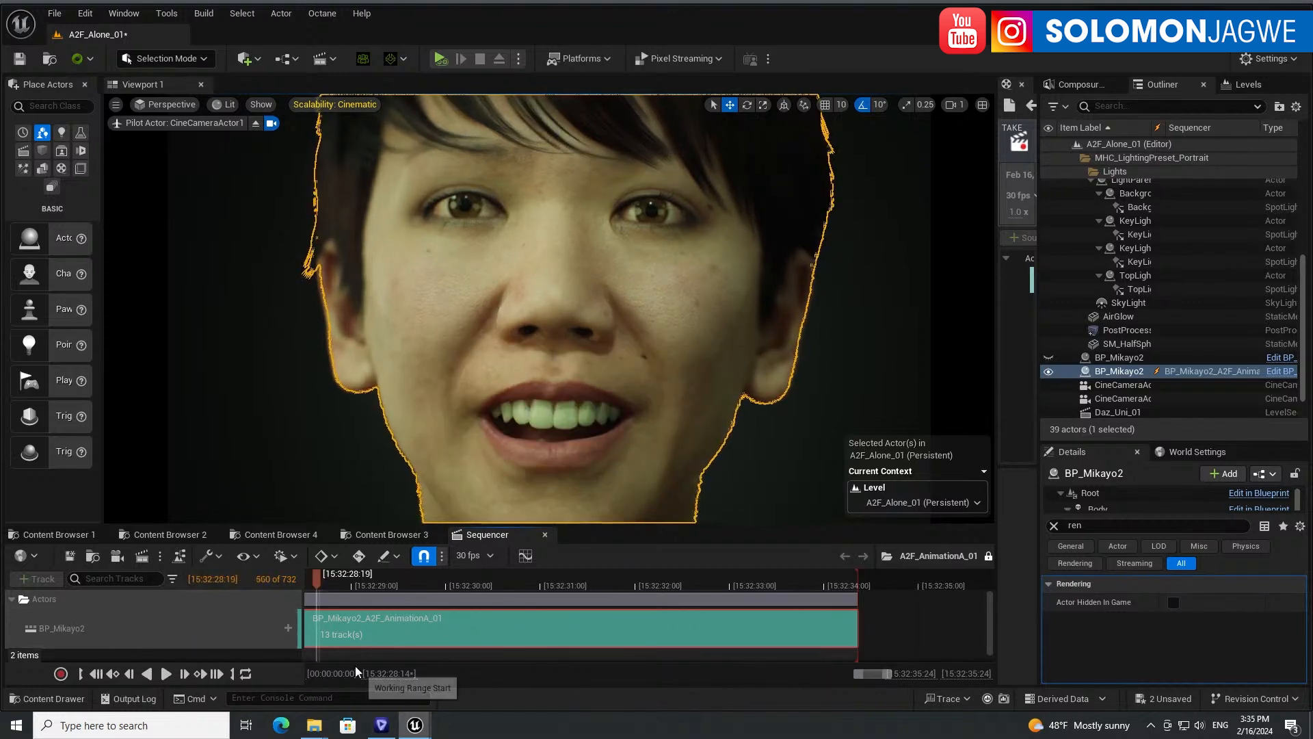
left_click_drag(318, 581, 246, 585)
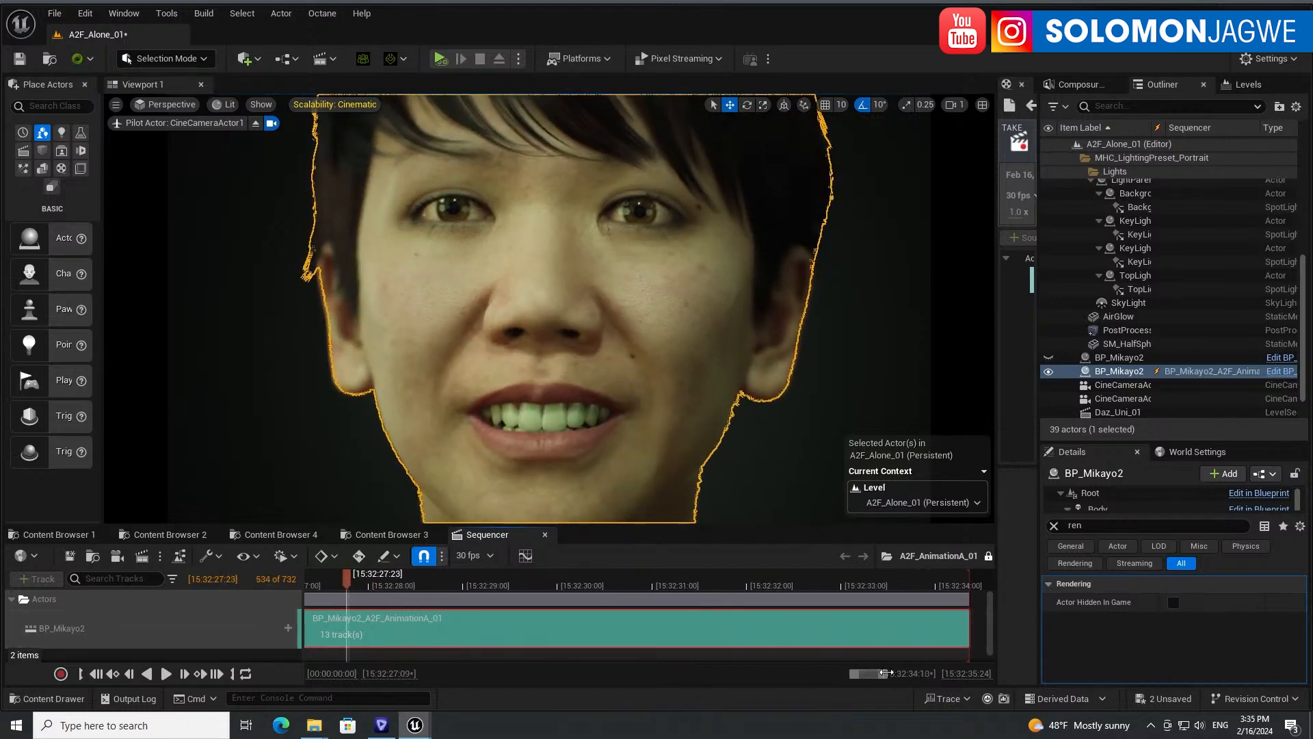
mouse_move(885, 673)
left_mouse_down()
mouse_move(901, 673)
mouse_move(848, 684)
mouse_move(879, 680)
left_mouse_up()
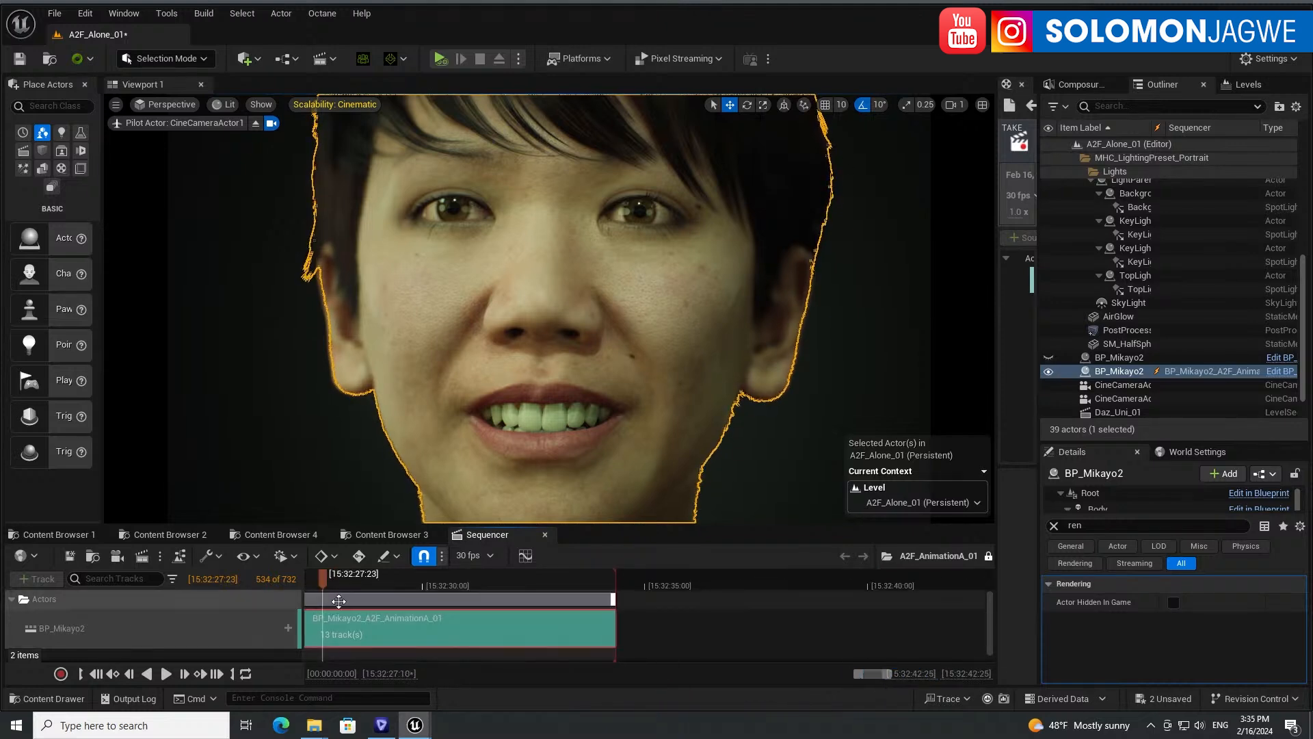
left_click_drag(328, 579, 286, 587)
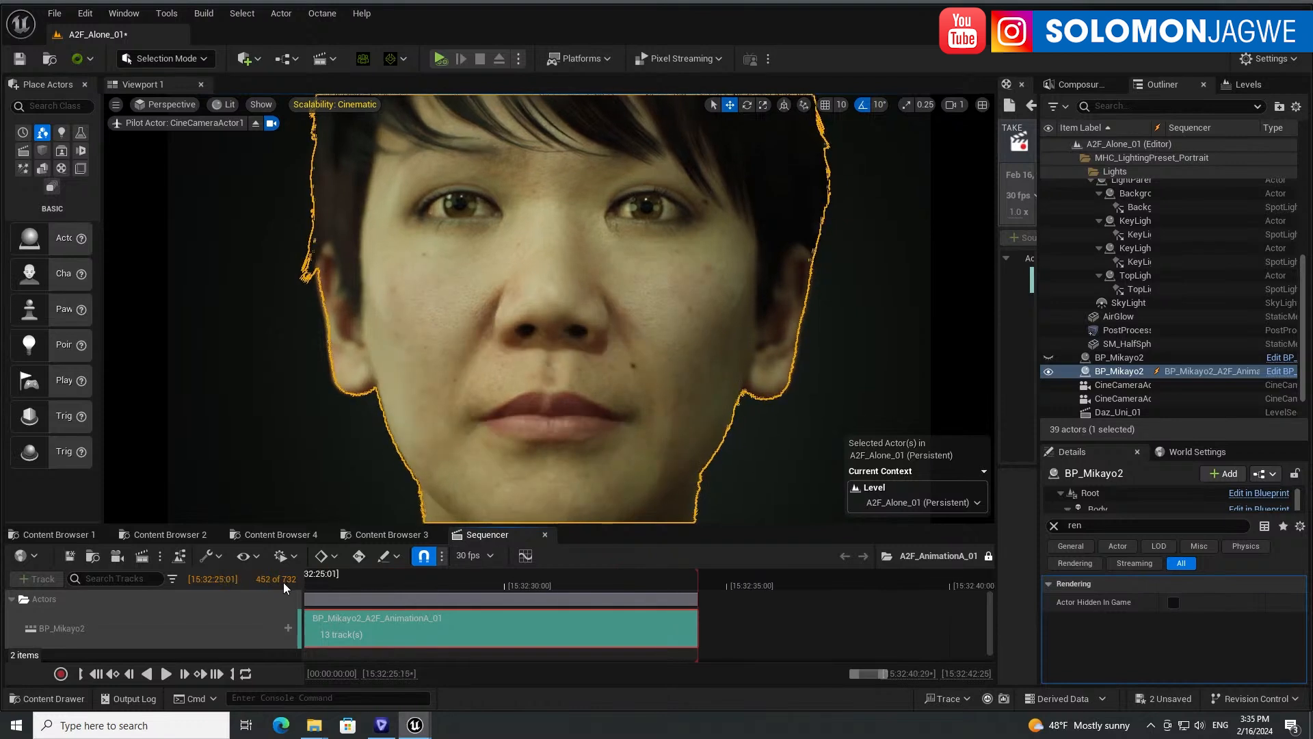
- Fit the whole take in the timeline and review it from its first frame, stopping at 15:32:29:23
key("f")
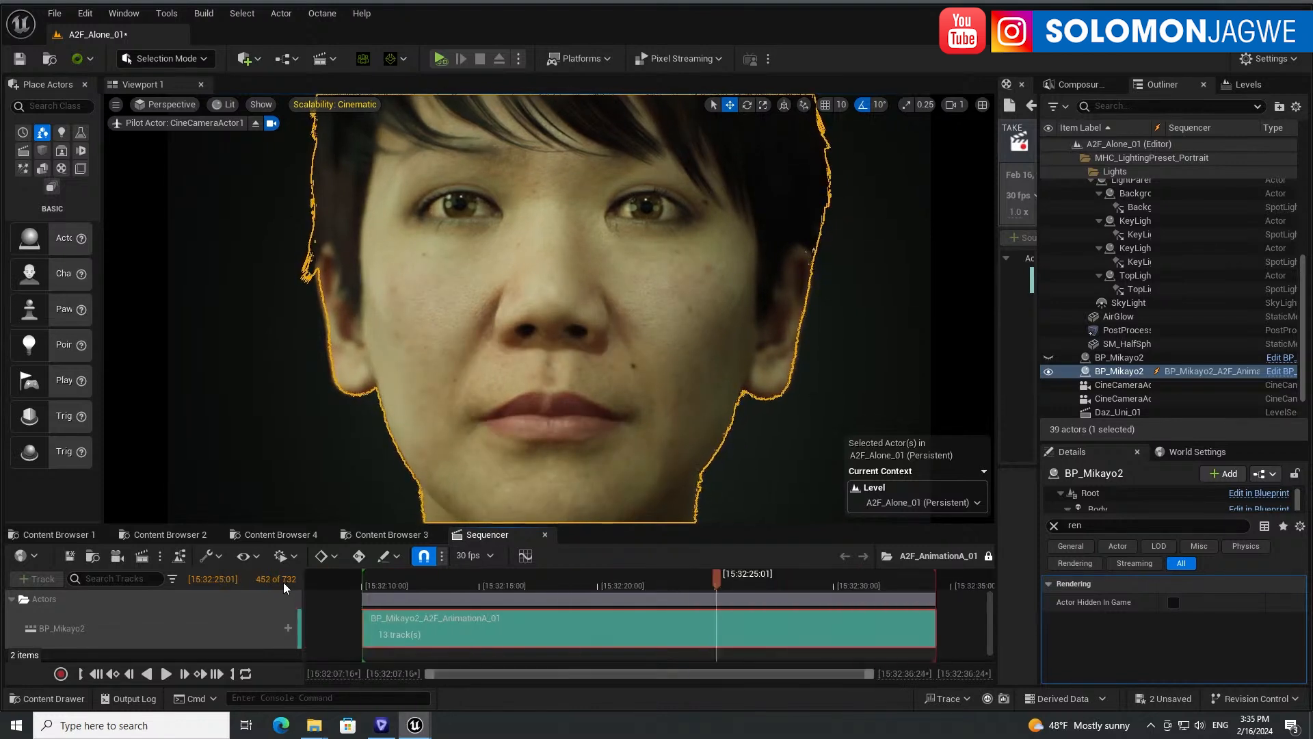
left_click_drag(404, 579, 378, 583)
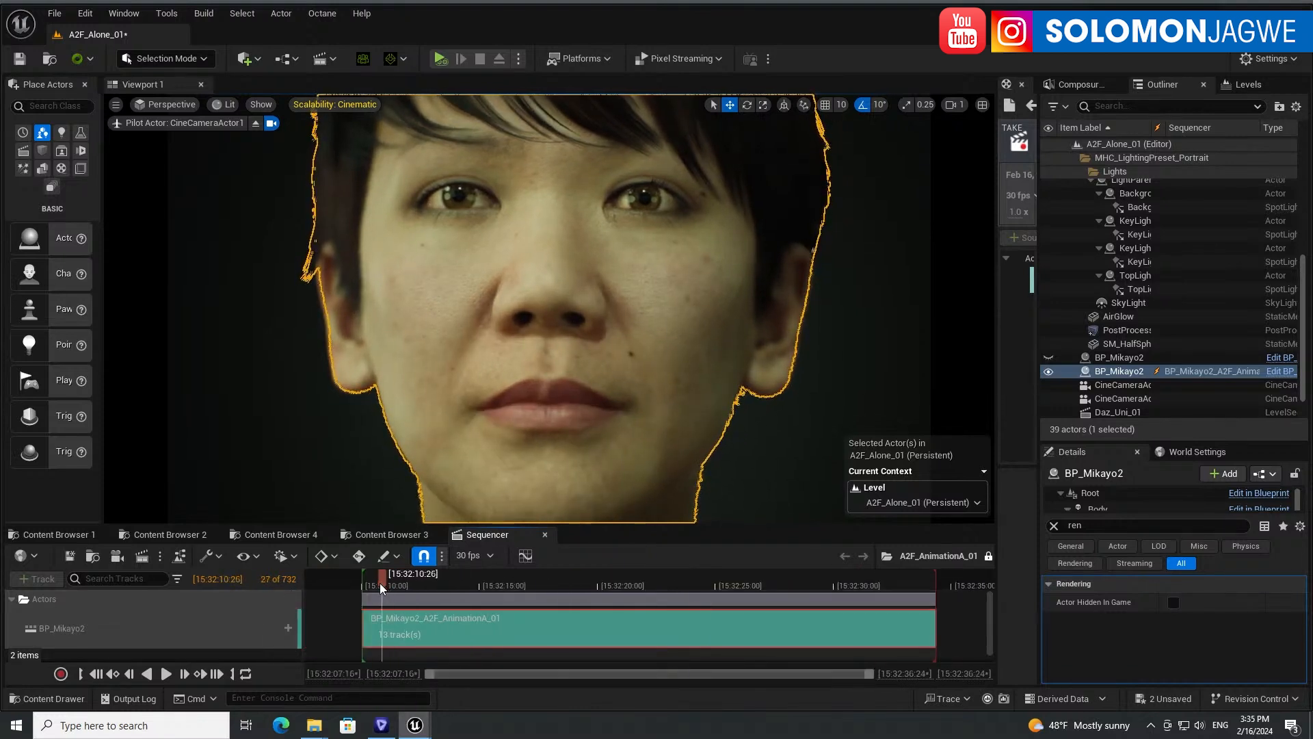
left_click(95, 674)
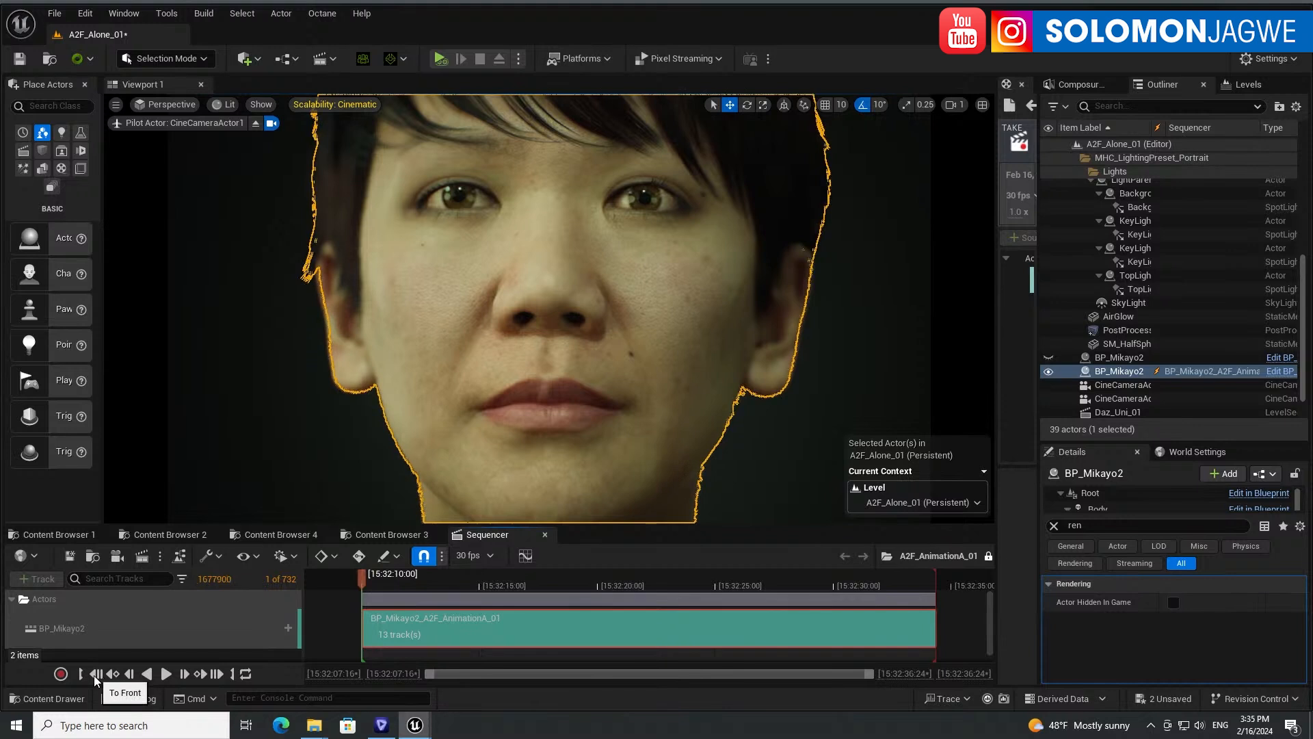
left_click(167, 675)
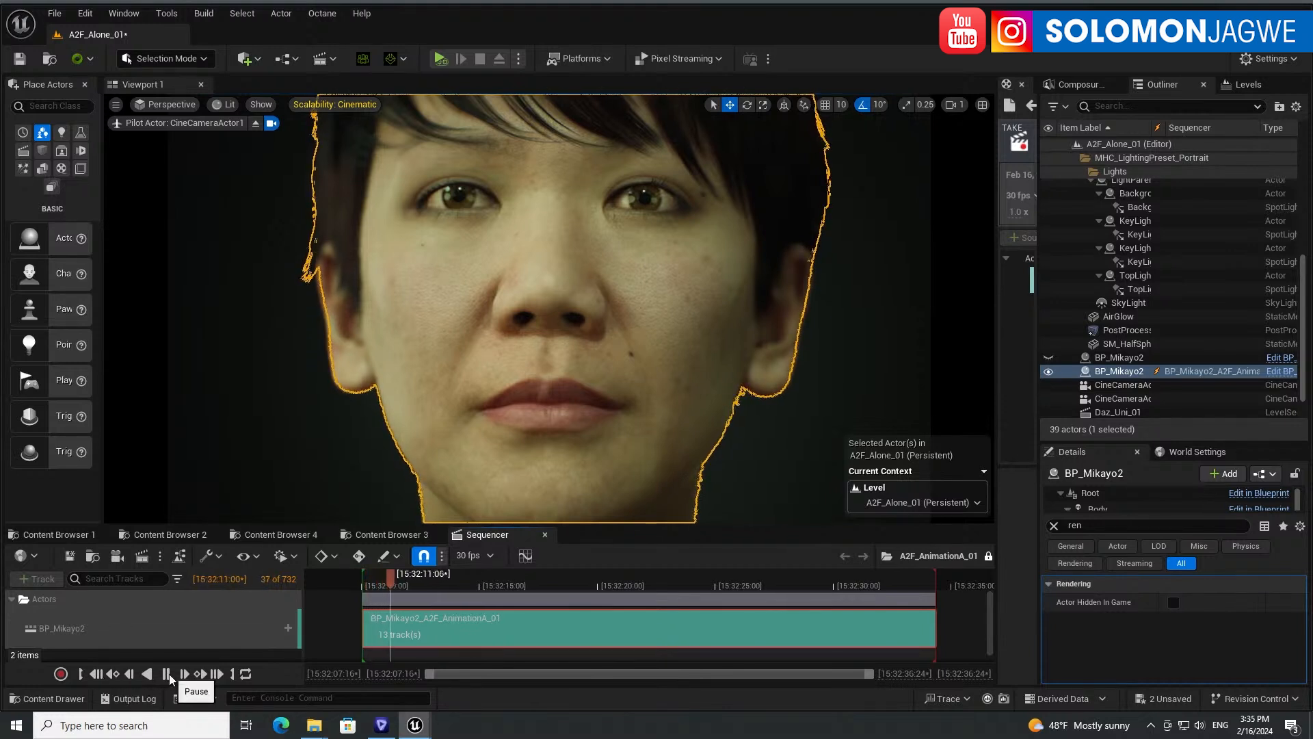
left_click(158, 487)
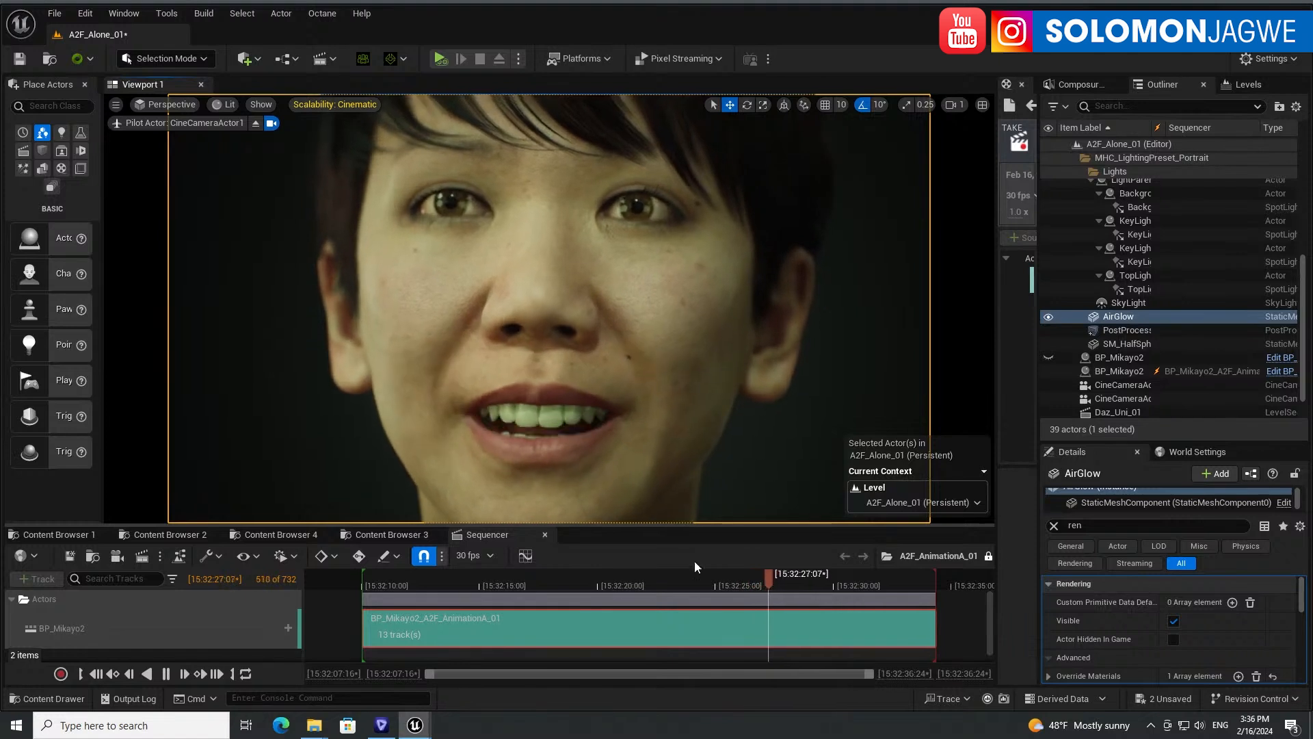
left_click_drag(716, 583, 825, 581)
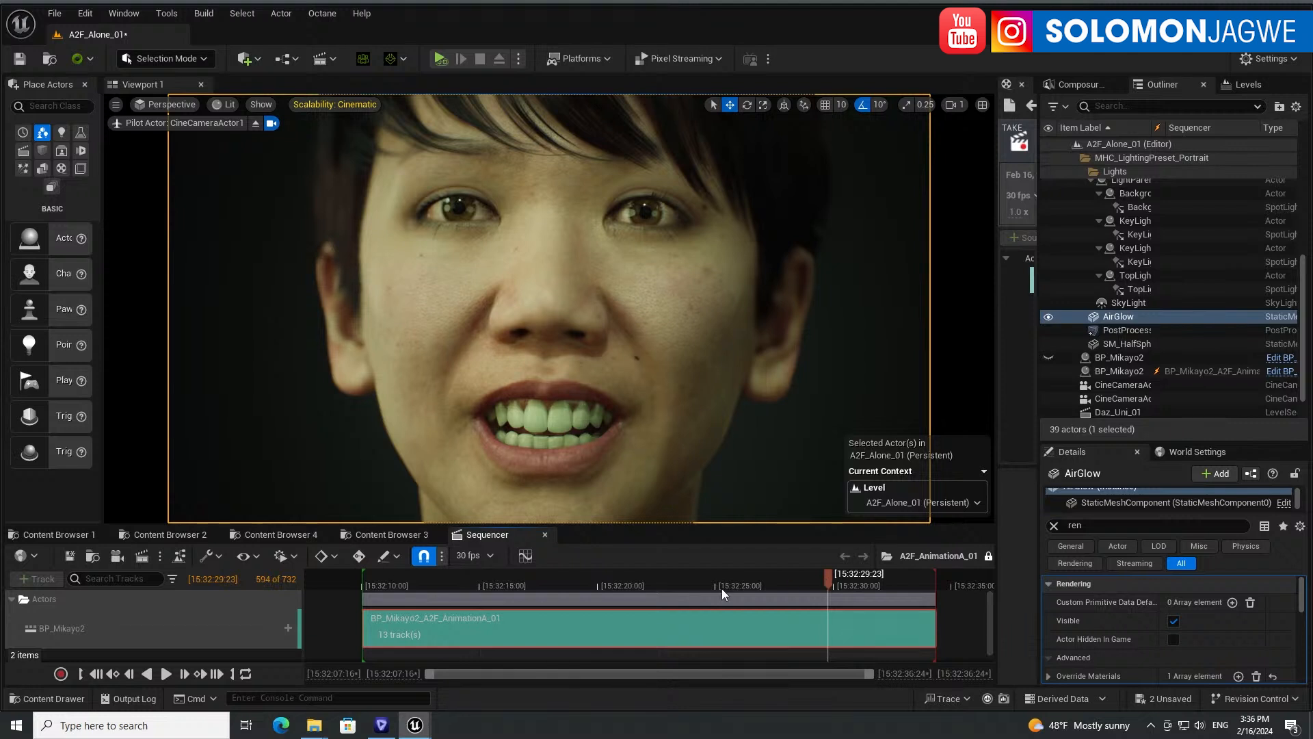
left_click(385, 534)
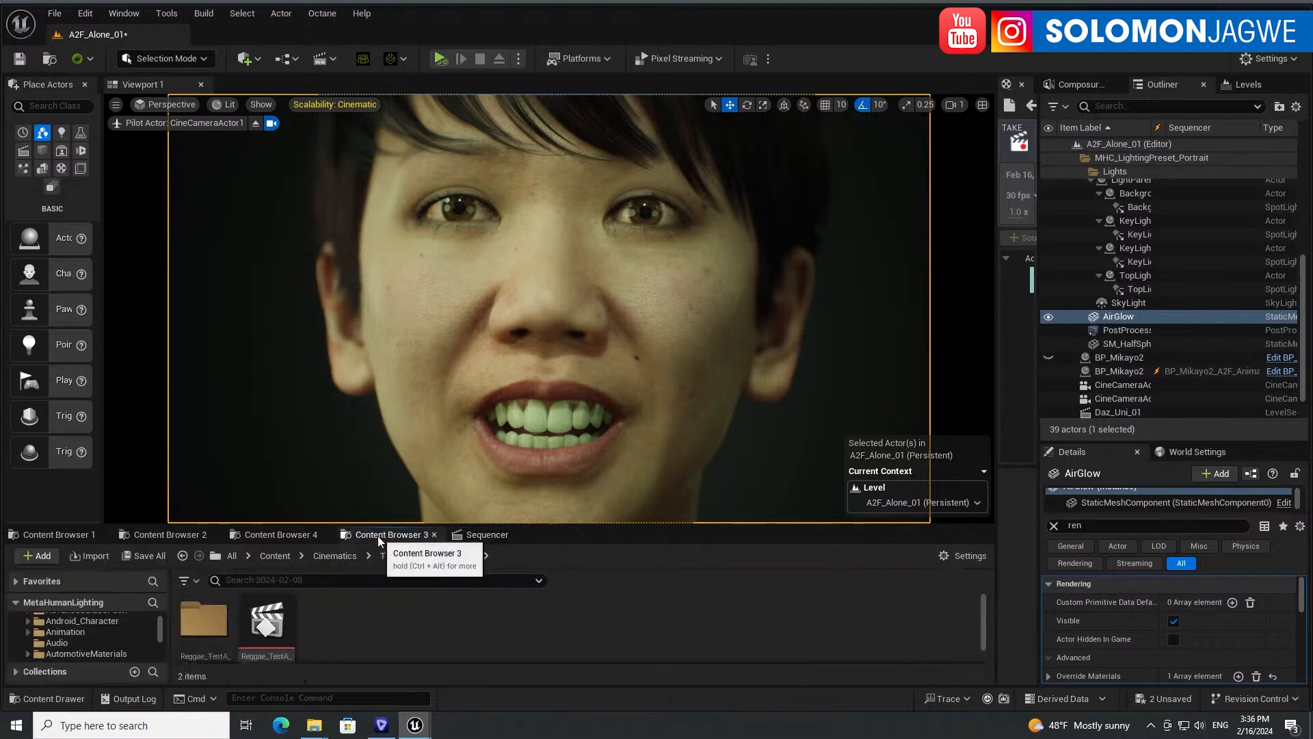
left_click(270, 535)
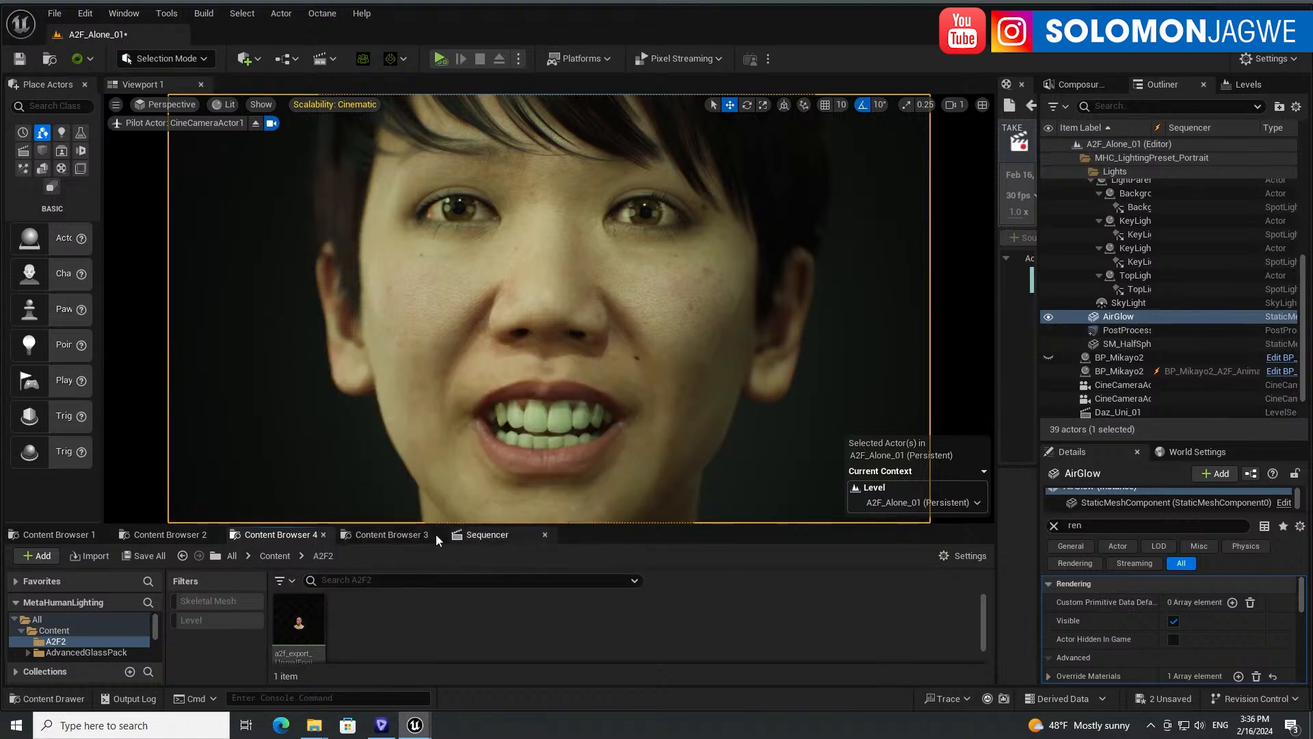
left_click(487, 535)
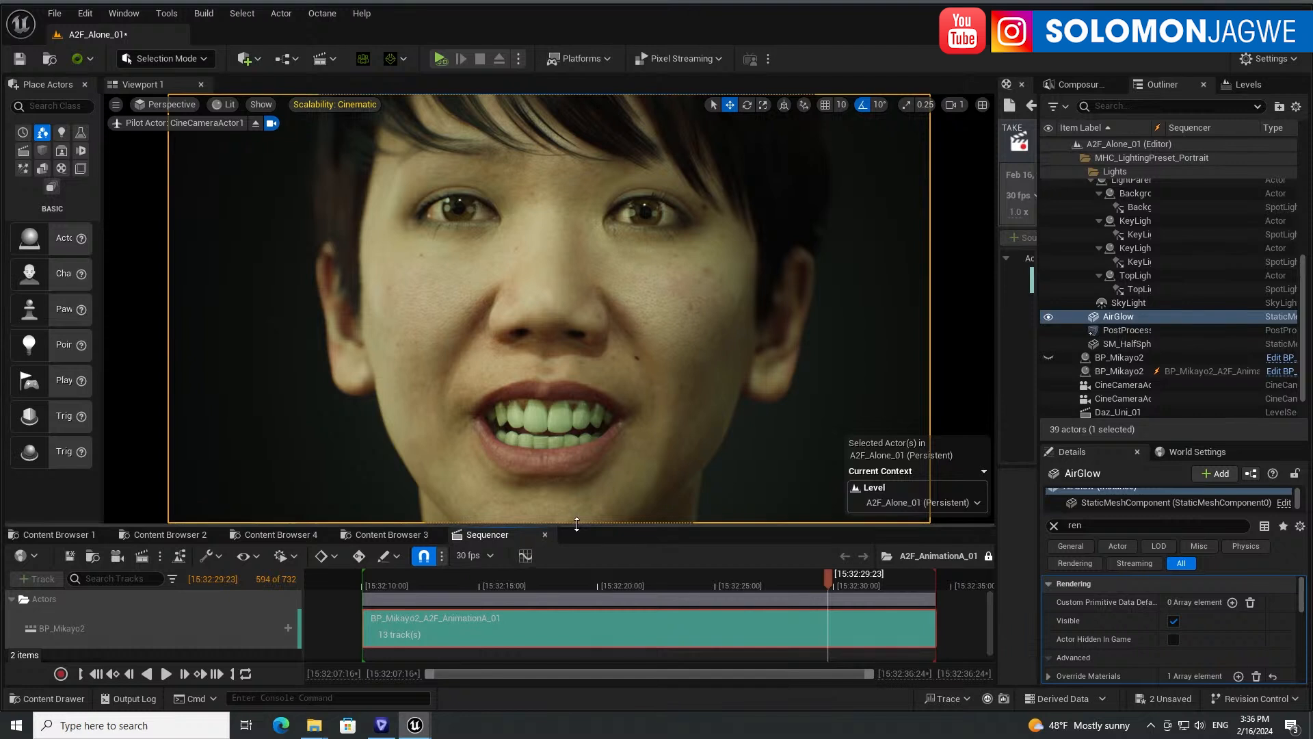
- Examine the recorded component tracks in BP_Mikayo2's subsequence in a taller Sequencer, and return to the A2F_AnimationA_01 sequence
left_click_drag(576, 524, 577, 385)
double_click(449, 487)
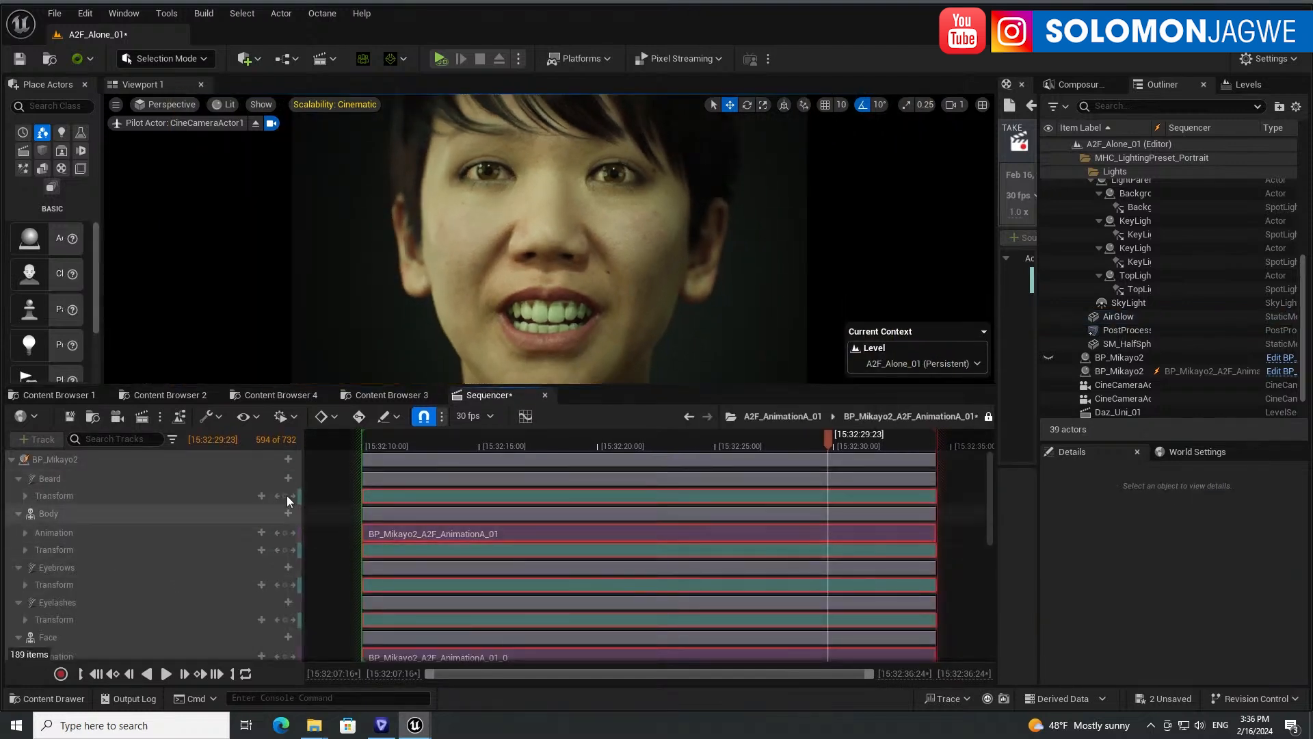
left_click(57, 514)
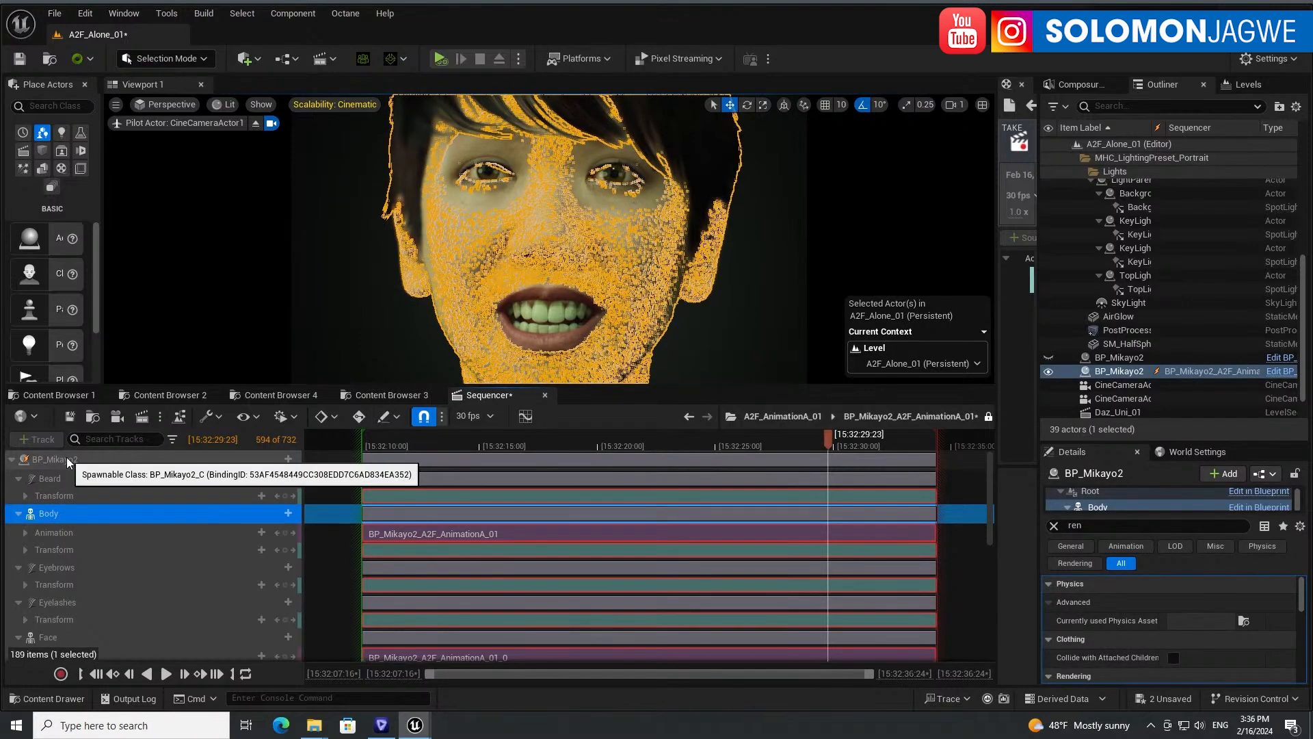
scroll(101, 590, "down", 3)
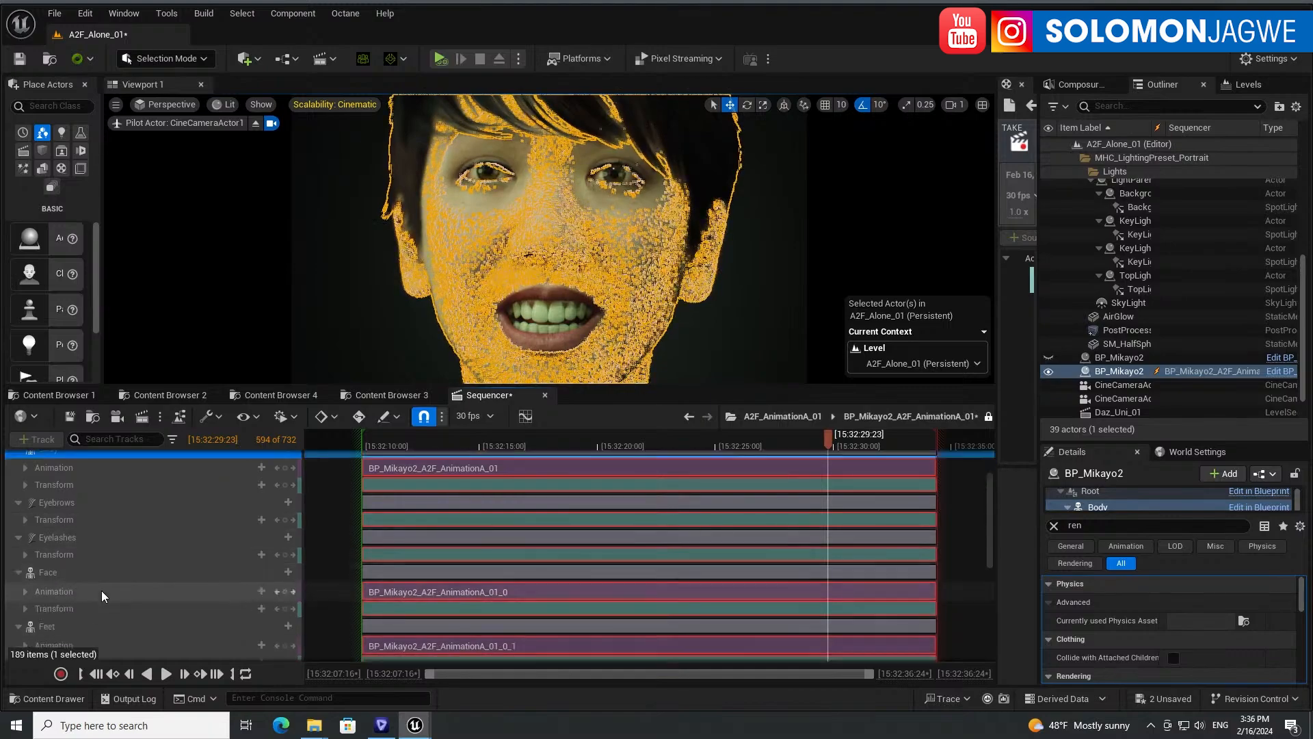
scroll(101, 590, "up", 3)
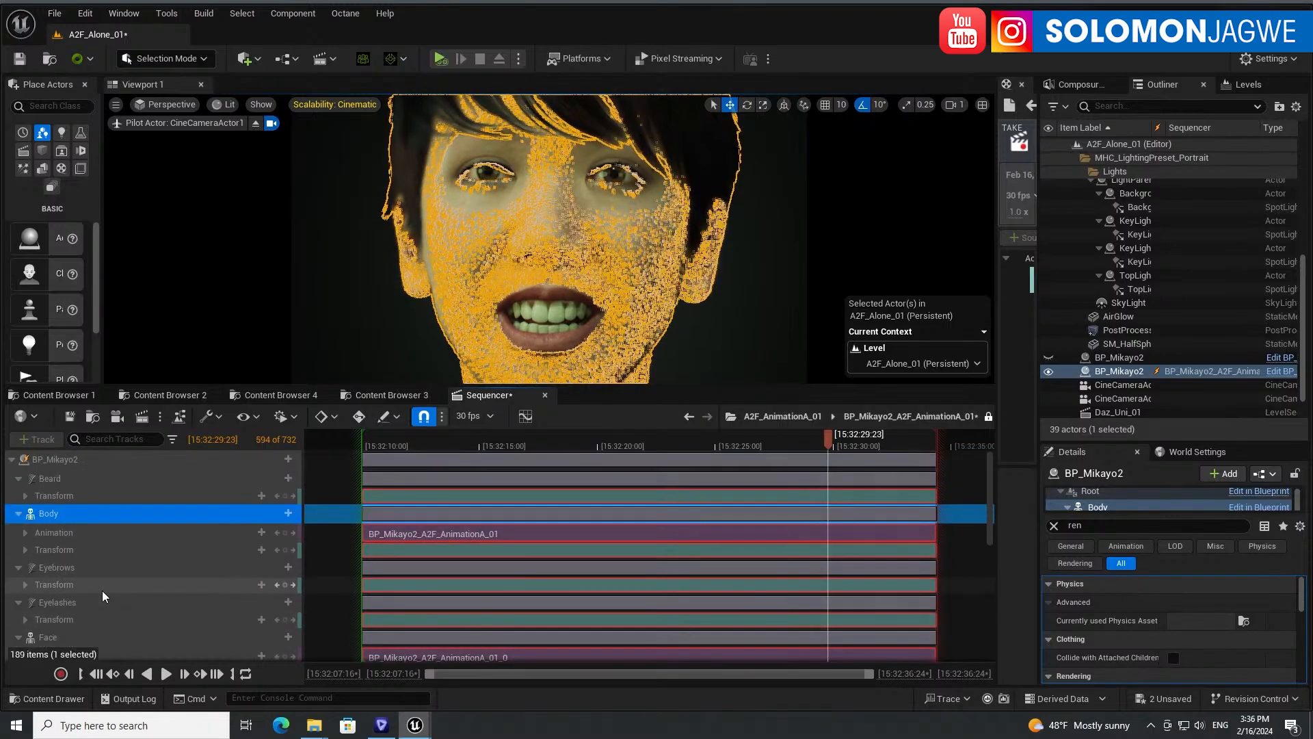
key("Escape")
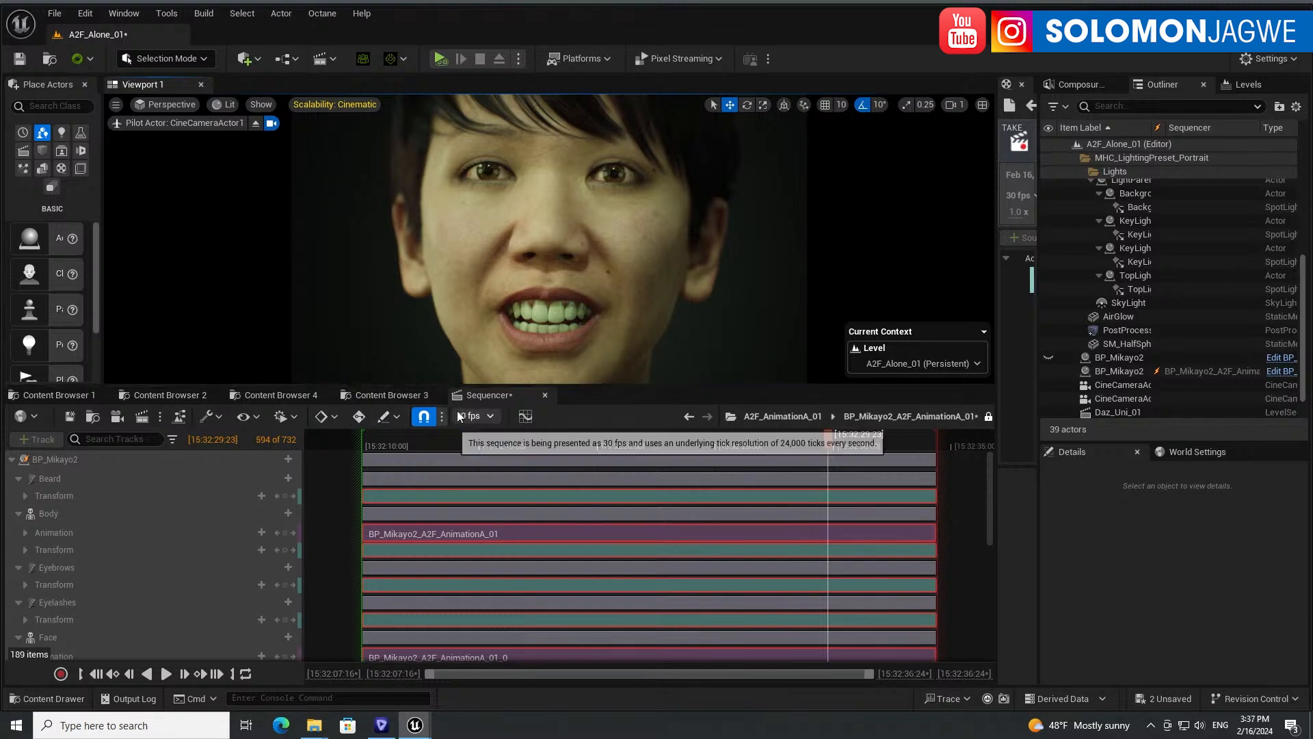
left_click(787, 417)
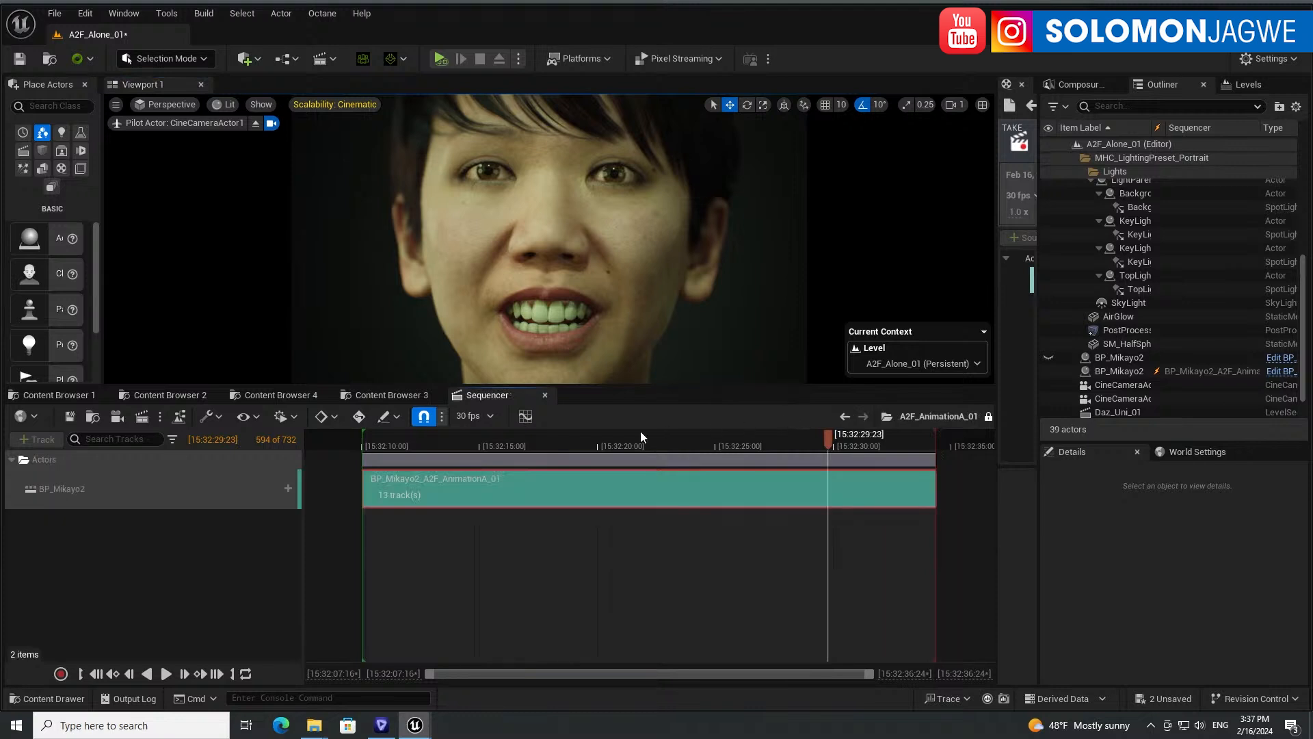
- Play the take from 15:32:14:06 in a taller viewport and return the playhead to 15:32:11:01
left_click_drag(577, 442, 376, 449)
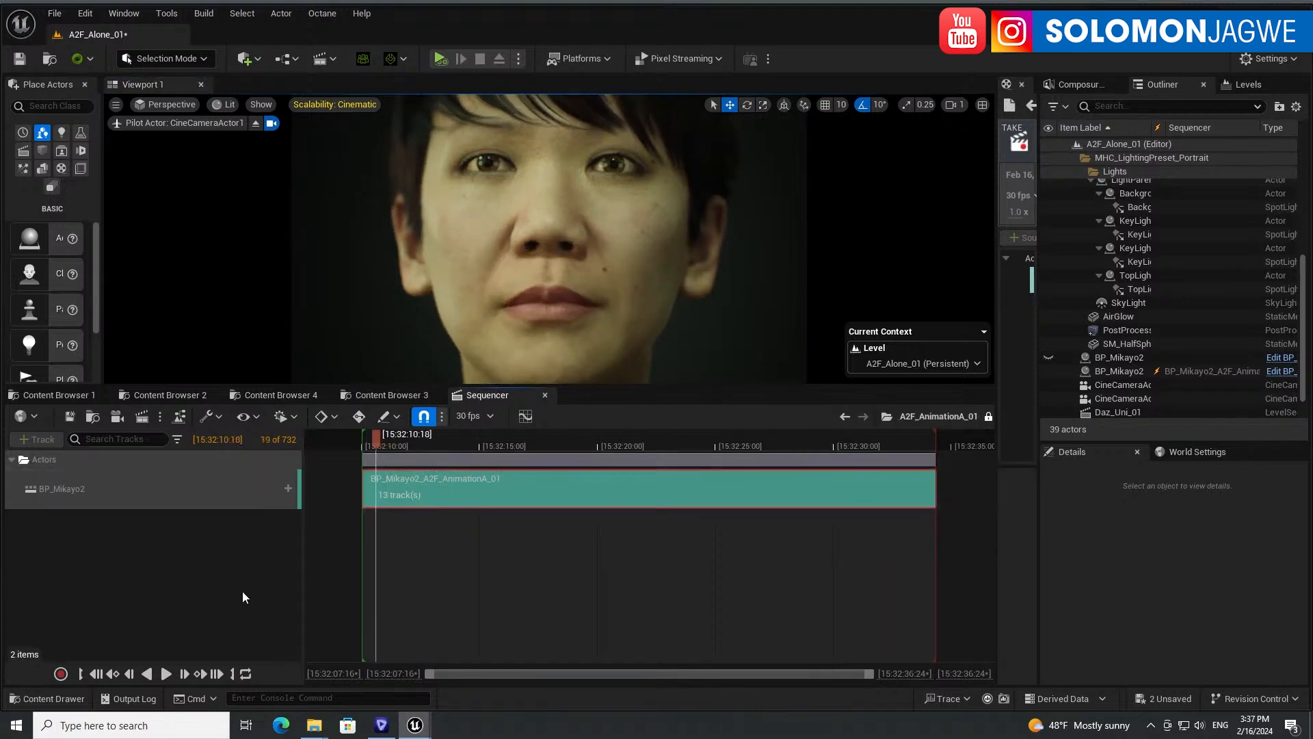
left_click(454, 449)
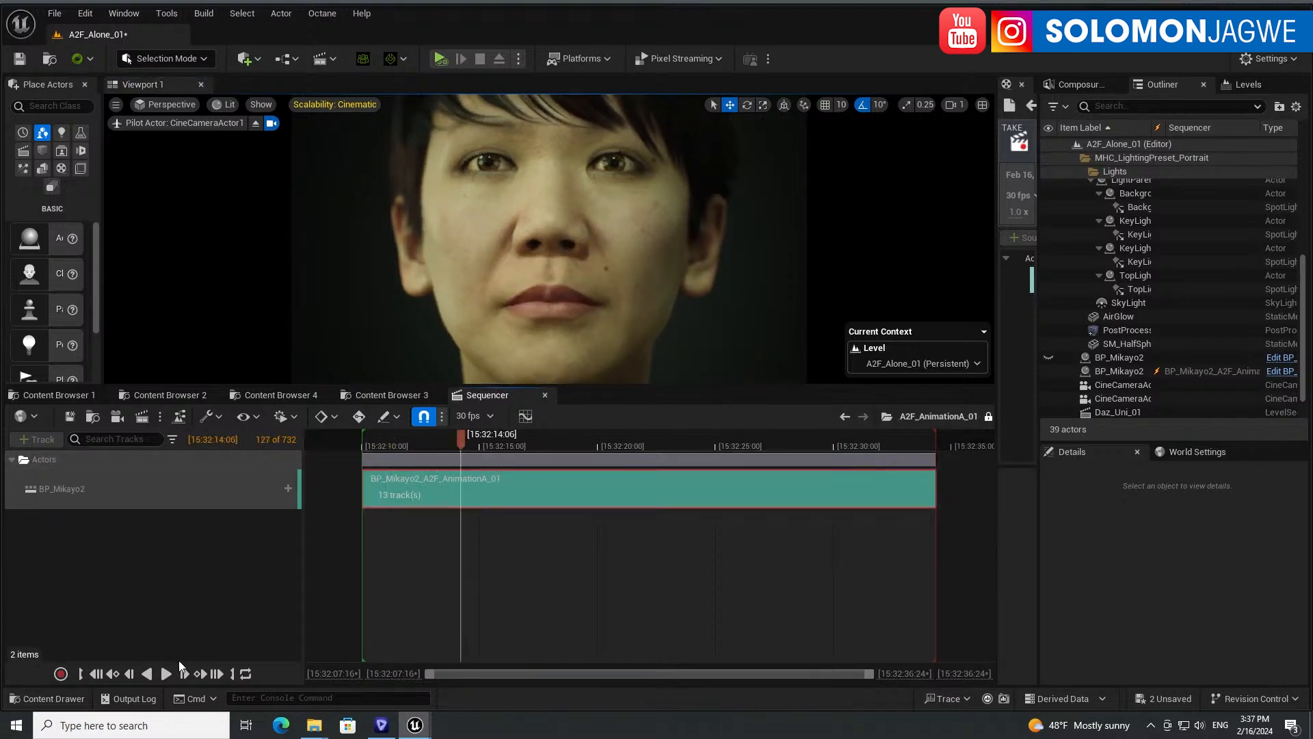
left_click(166, 676)
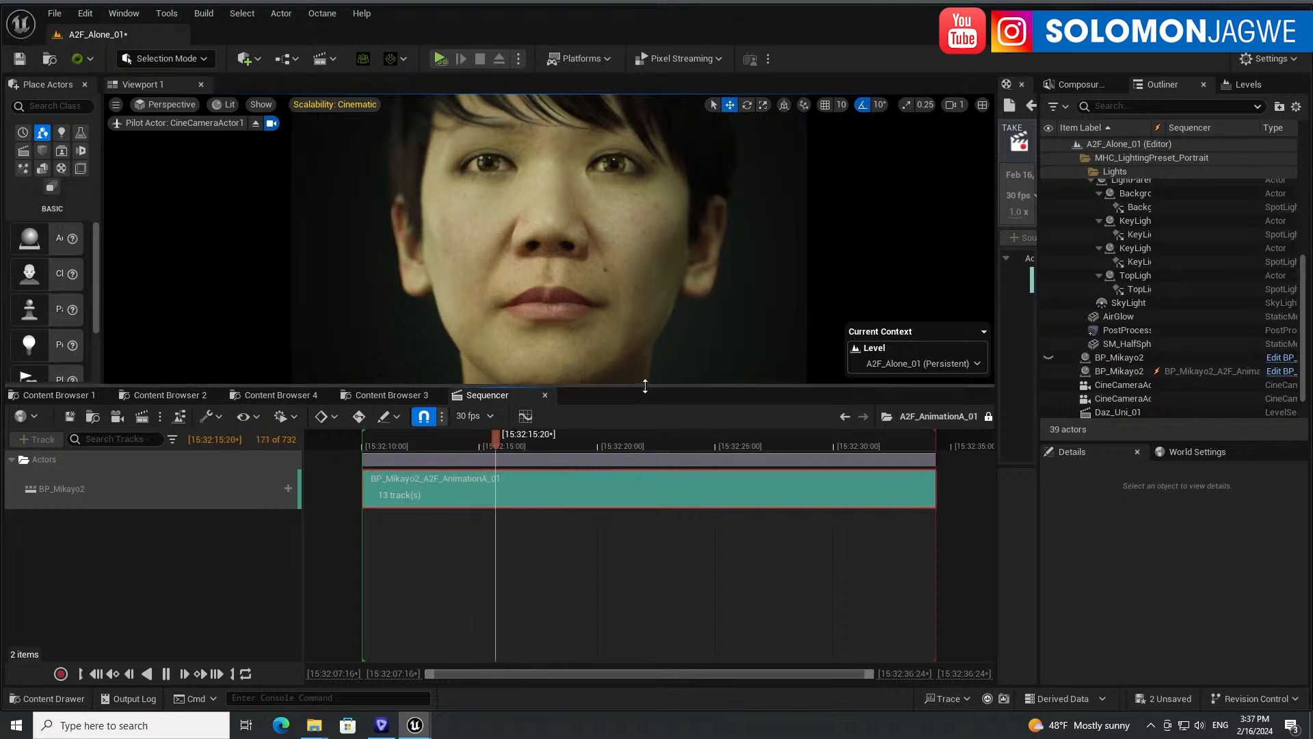
left_click_drag(646, 387, 659, 630)
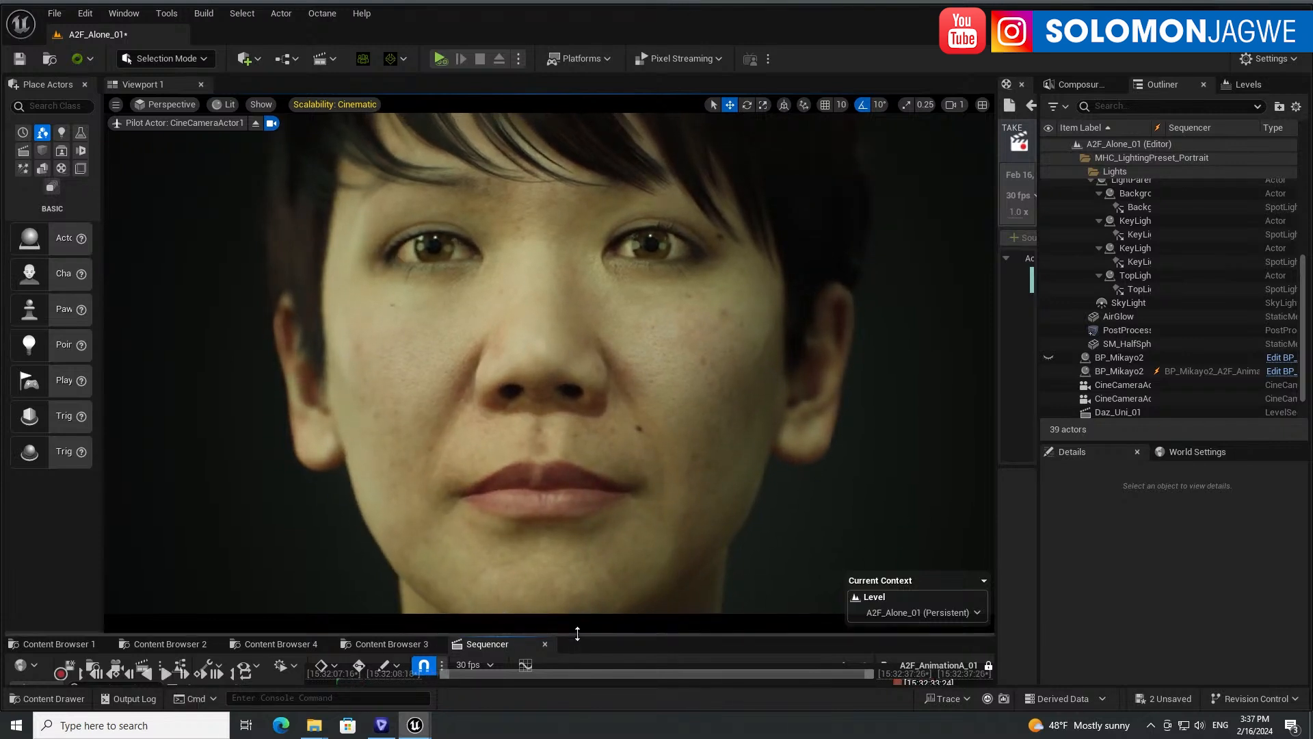
left_click_drag(577, 628, 592, 357)
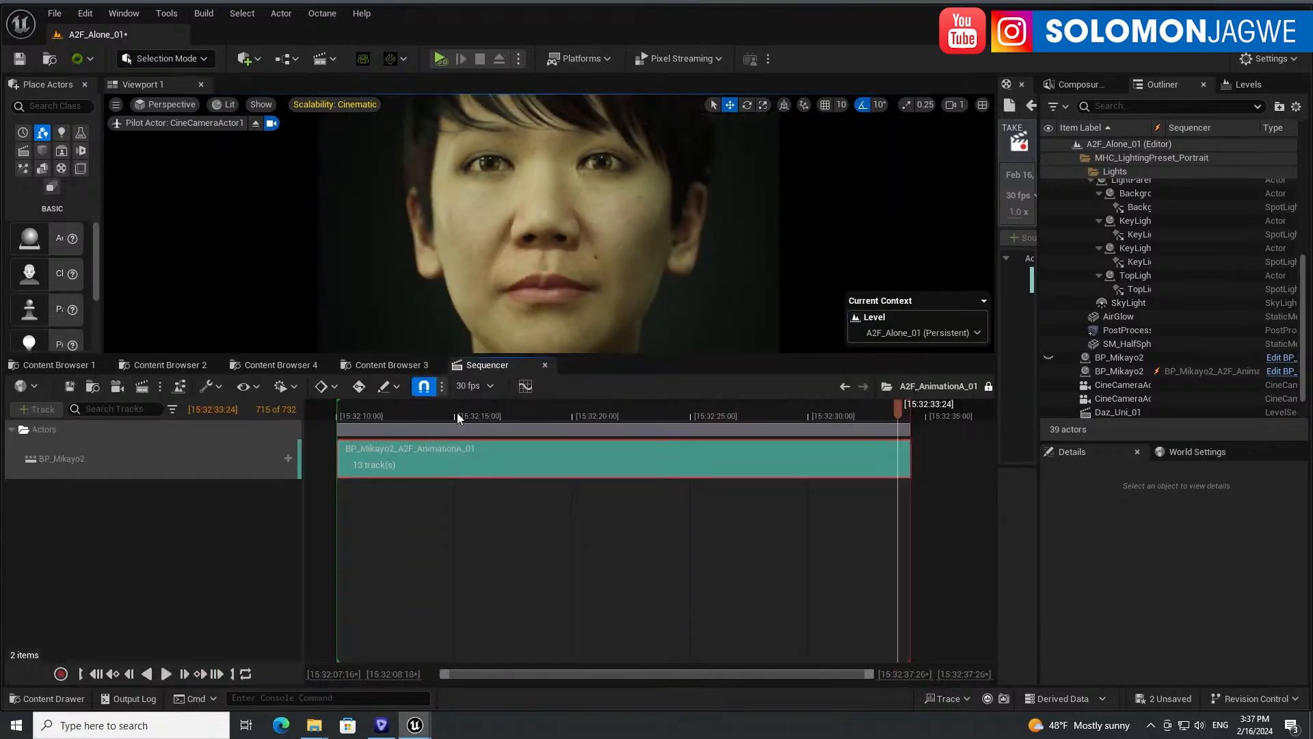
left_click_drag(456, 412, 361, 417)
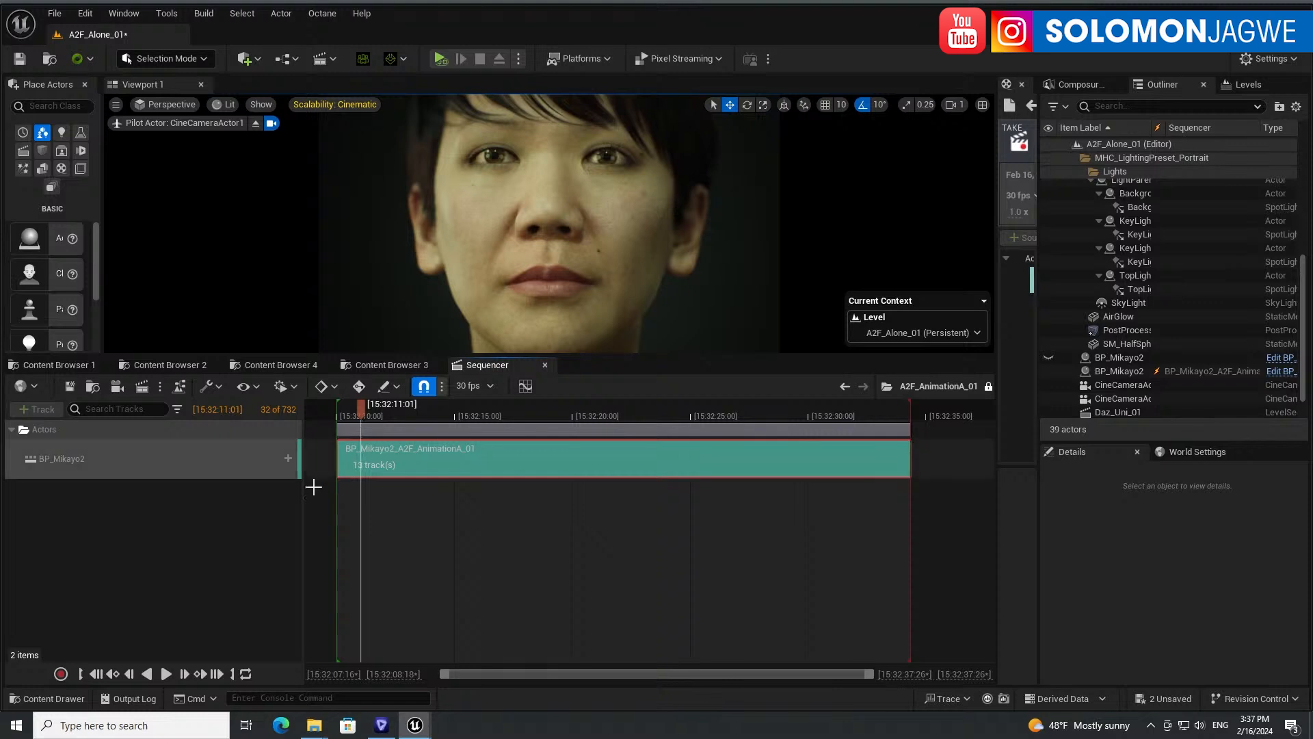
- Open the BP_Mikayo2_A2F_AnimationA_01 subsequence with its Body track collapsed, and enlarge the viewport to view the face
double_click(414, 459)
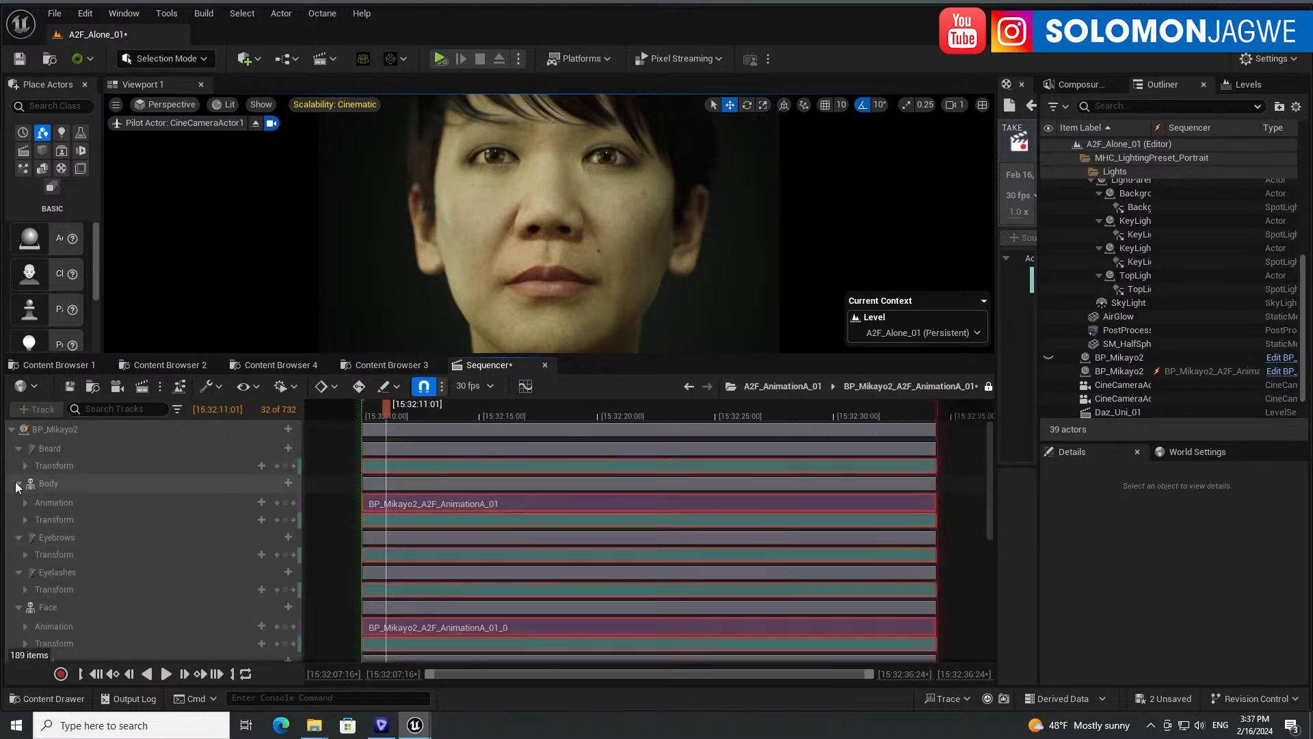
left_click(19, 483)
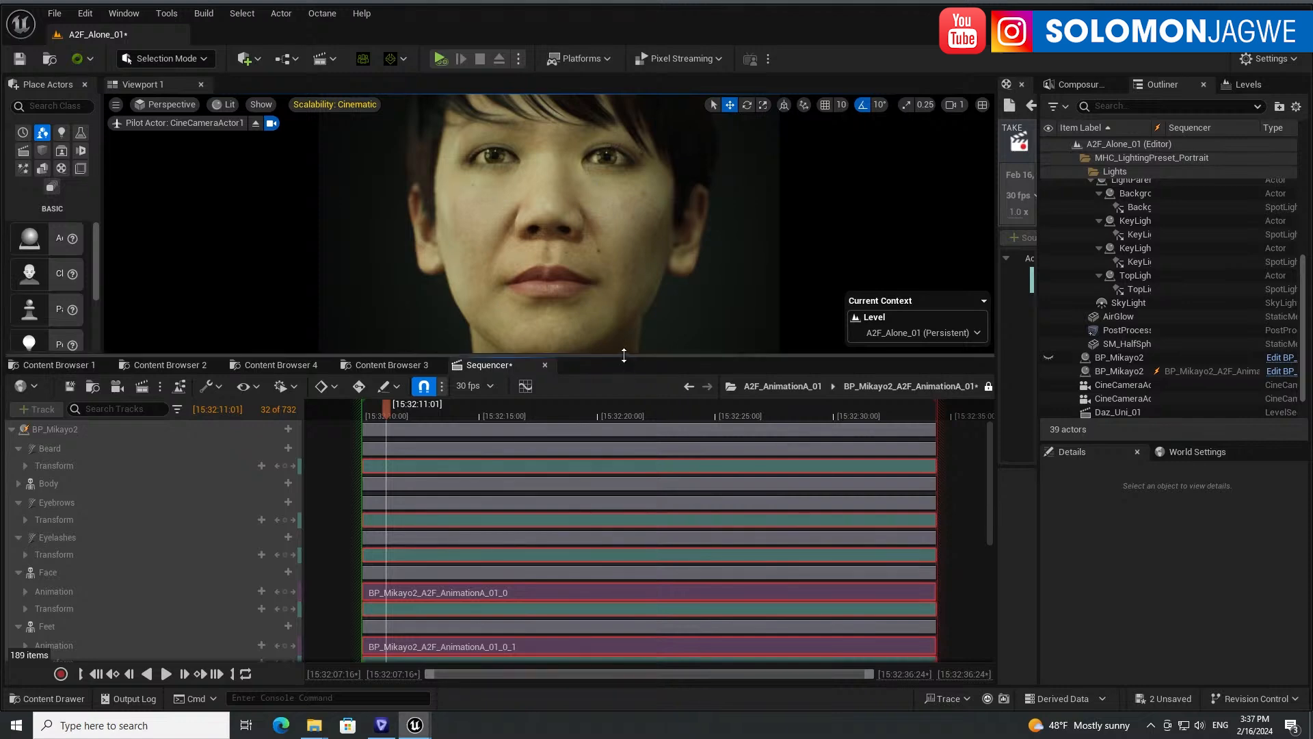
left_click_drag(624, 356, 660, 665)
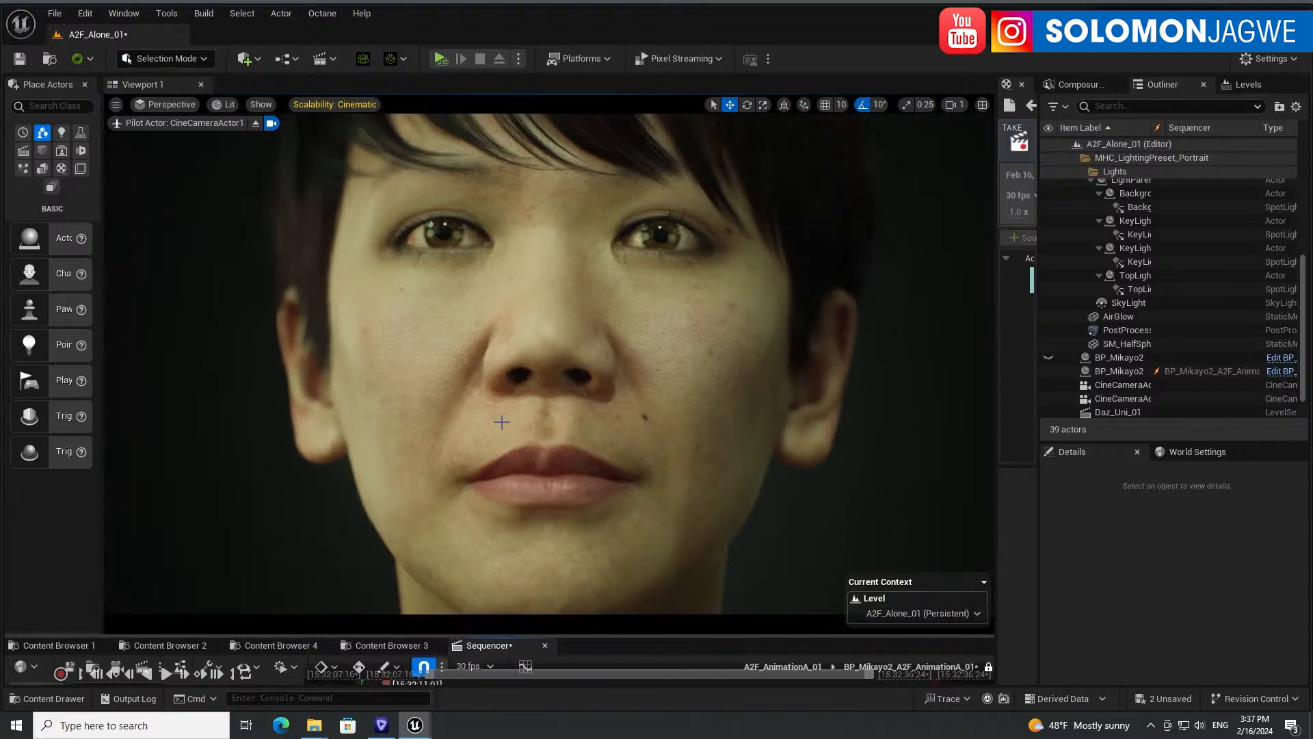